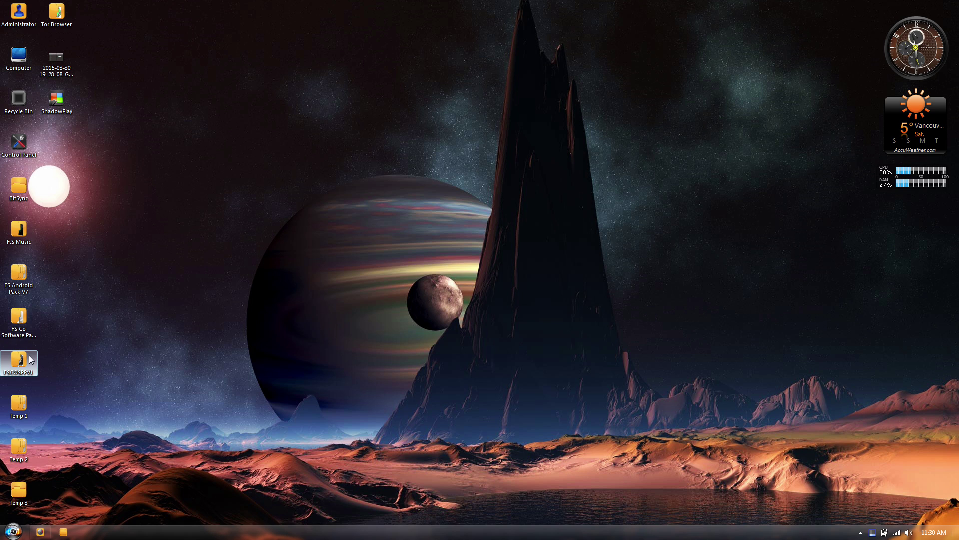
Open the FSCOSPPV1 folder from the desktop and maximize its window
{"action": "double_click", "coordinate": [18, 363]}
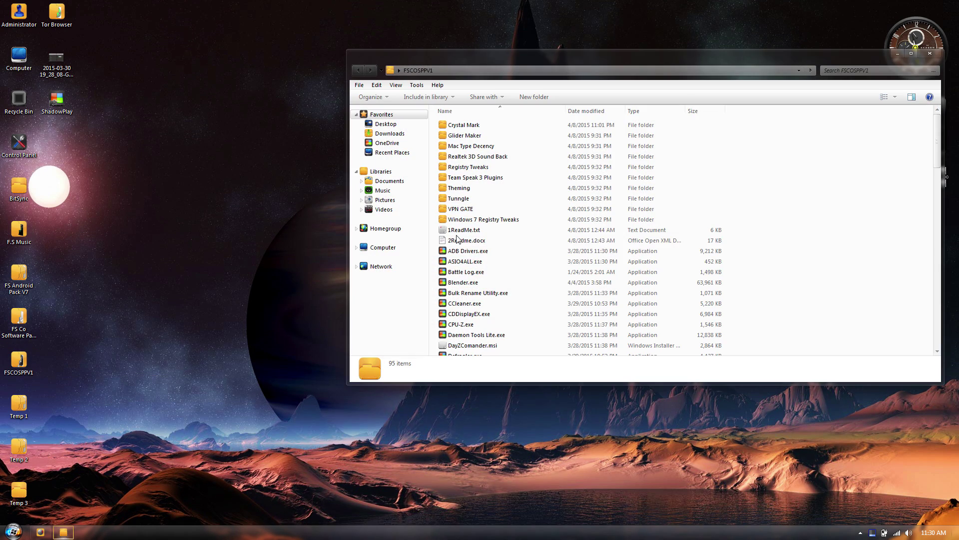
{"action": "double_click", "coordinate": [440, 53]}
{"action": "key", "text": "super+Right"}
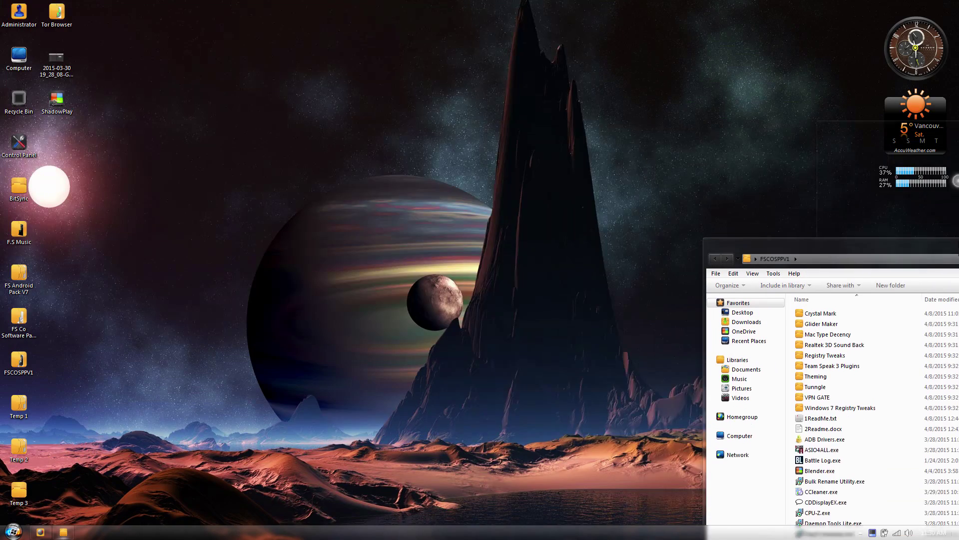
{"action": "left_click_drag", "start_coordinate": [585, 8], "coordinate": [200, 0]}
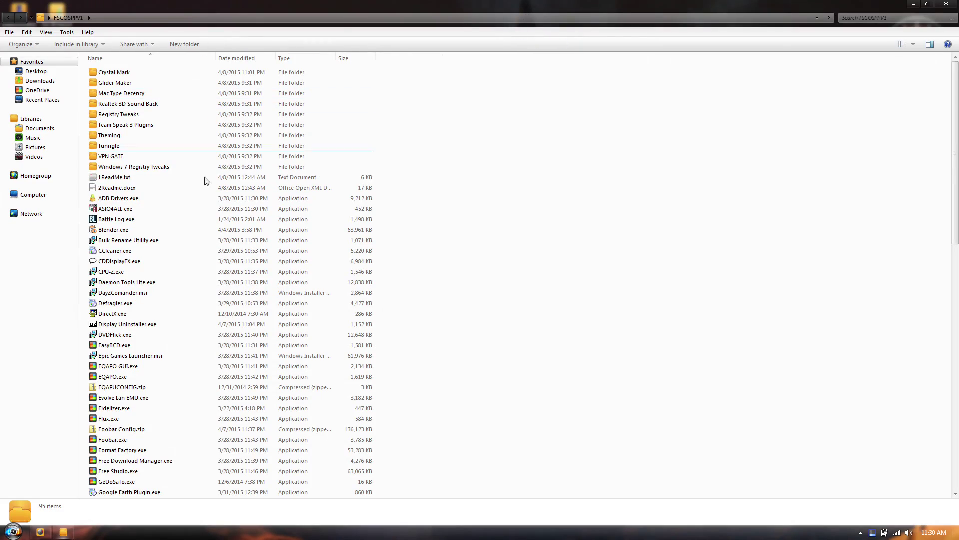
{"action": "scroll", "coordinate": [222, 136], "scroll_direction": "down", "scroll_amount": 1}
{"action": "scroll", "coordinate": [235, 130], "scroll_direction": "up", "scroll_amount": 1}
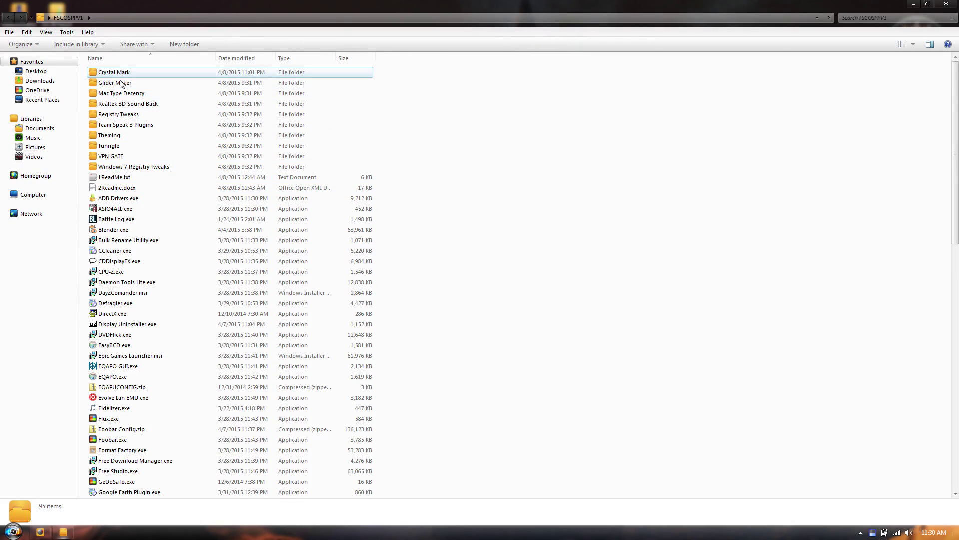
Open 1ReadMe.txt, skim the list of included software down to its end, and close the file
{"action": "double_click", "coordinate": [120, 178]}
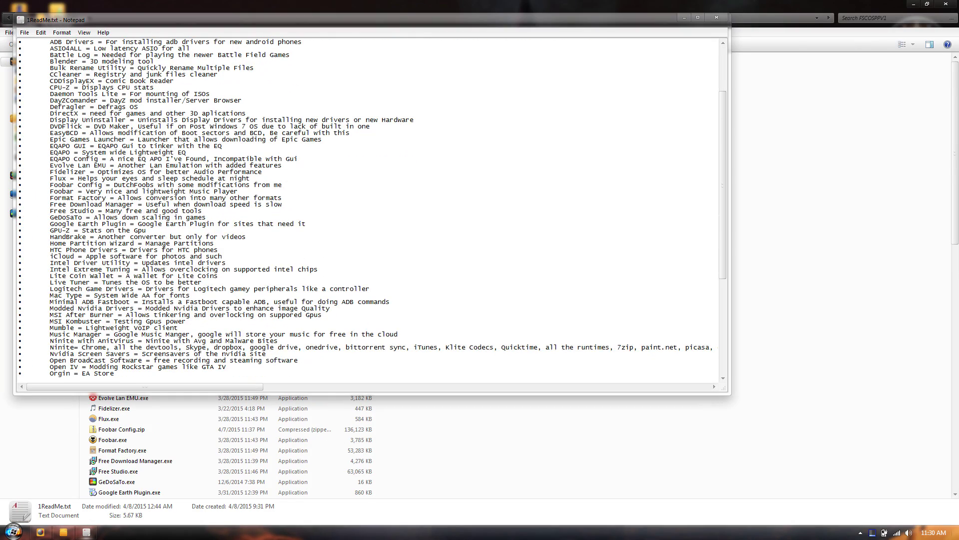
{"action": "scroll", "coordinate": [370, 207], "scroll_direction": "down", "scroll_amount": 13}
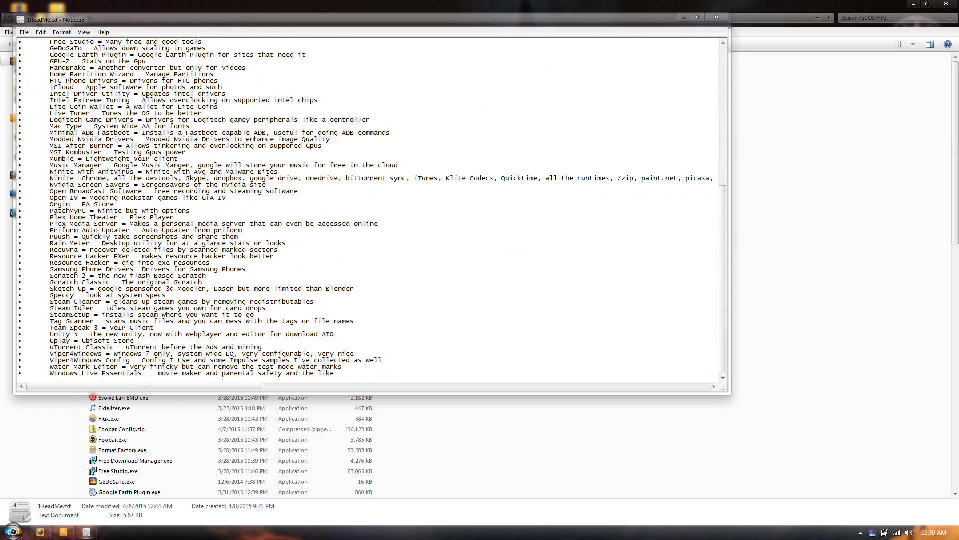
{"action": "scroll", "coordinate": [370, 207], "scroll_direction": "up", "scroll_amount": 13}
{"action": "left_click", "coordinate": [716, 17]}
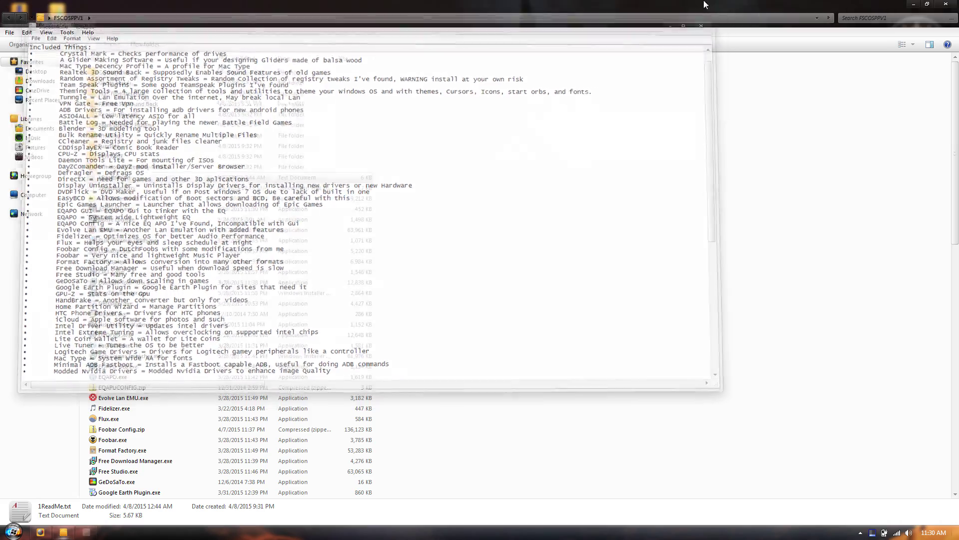
{"action": "left_click_drag", "start_coordinate": [705, 4], "coordinate": [280, 1]}
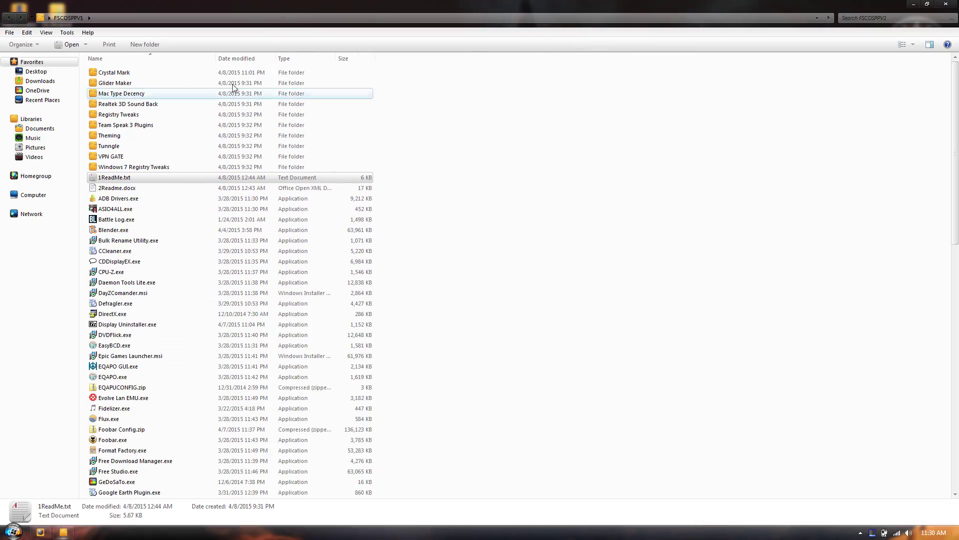
View the Crystal Mark folder's contents and check the computer's hard disk drives before returning to that folder
{"action": "double_click", "coordinate": [118, 73]}
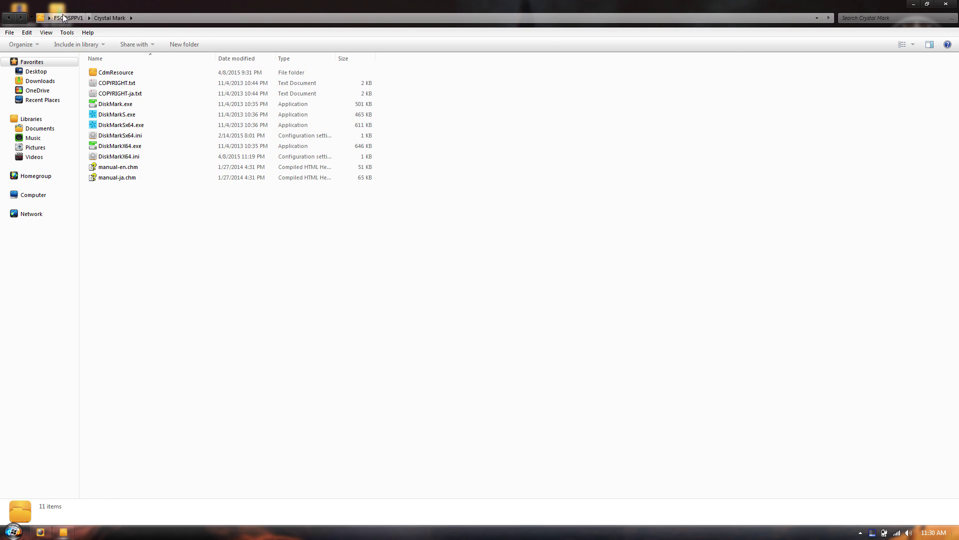
{"action": "left_click", "coordinate": [38, 195]}
{"action": "left_click", "coordinate": [129, 84]}
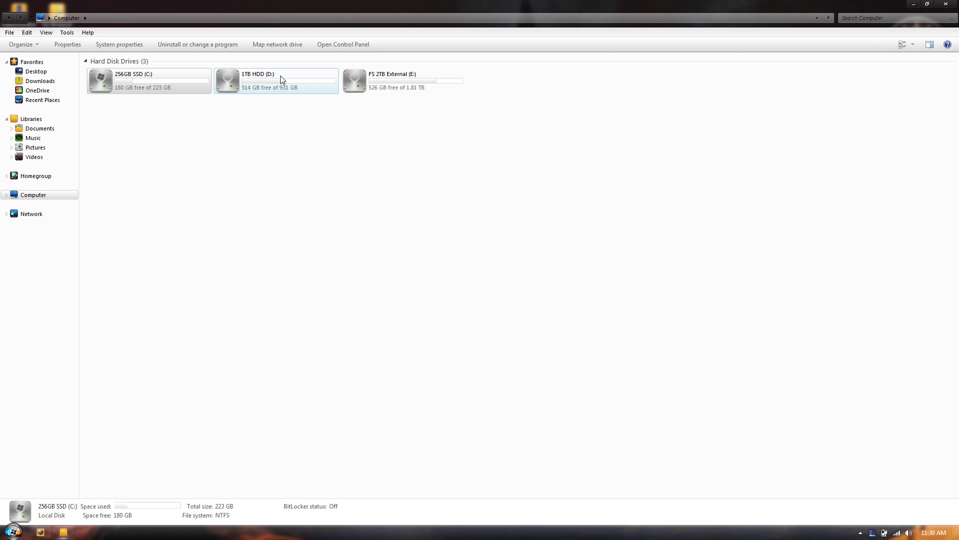
{"action": "key", "text": "Right"}
{"action": "key", "text": "Right"}
{"action": "left_click", "coordinate": [11, 18]}
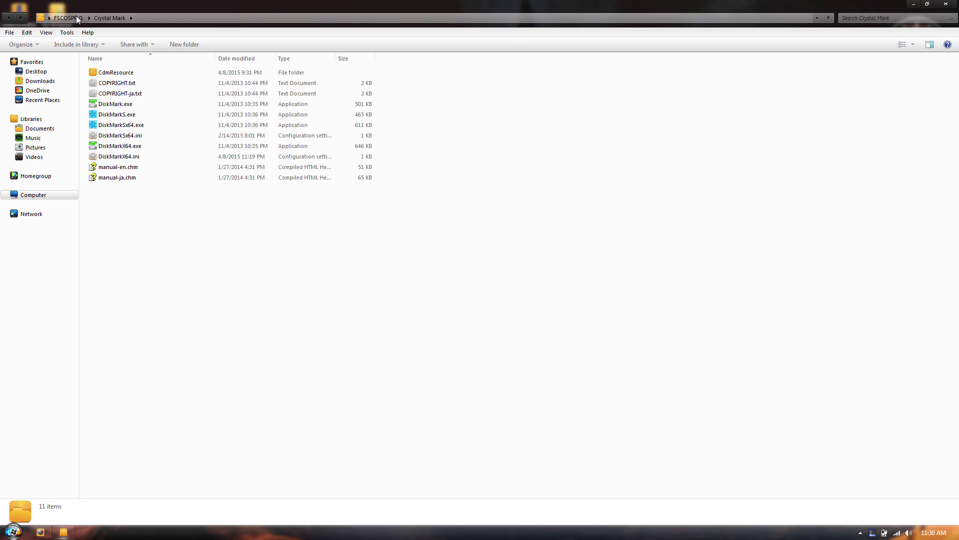
Open the Glider Maker folder in FSCOSPPV1 and run its setup.exe
{"action": "key", "text": "alt+v"}
{"action": "key", "text": "Escape"}
{"action": "double_click", "coordinate": [124, 85]}
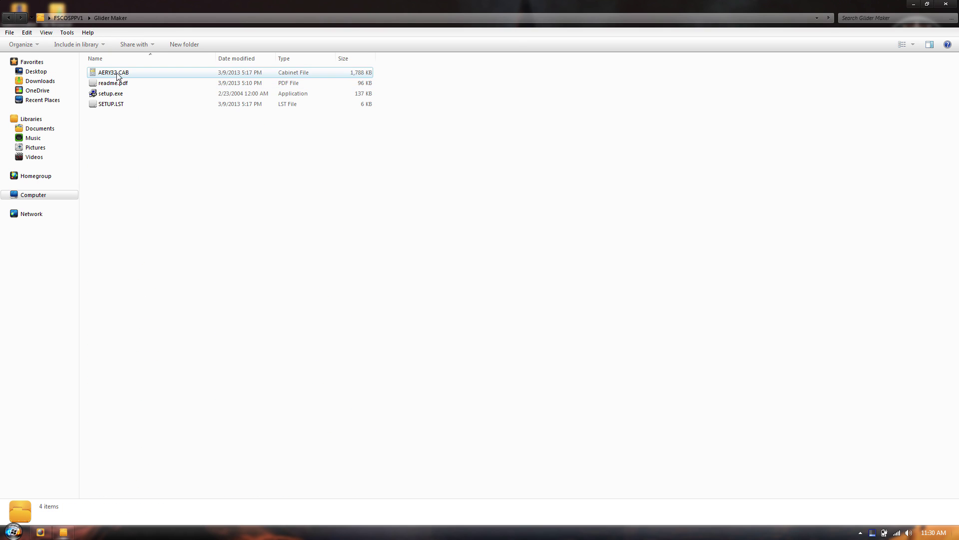
{"action": "left_click_drag", "start_coordinate": [500, 8], "coordinate": [475, 2]}
{"action": "right_click", "coordinate": [111, 74]}
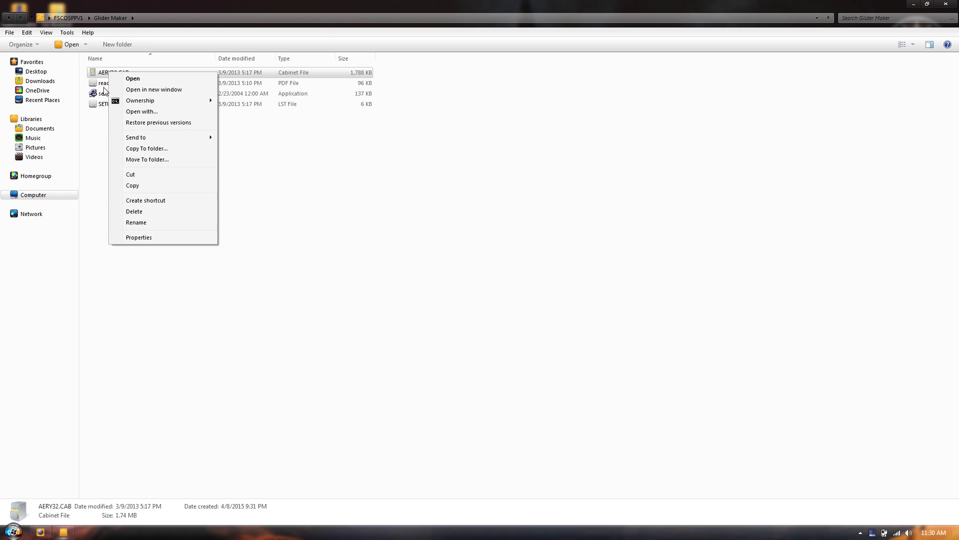
{"action": "right_click", "coordinate": [103, 94]}
{"action": "left_click", "coordinate": [128, 113]}
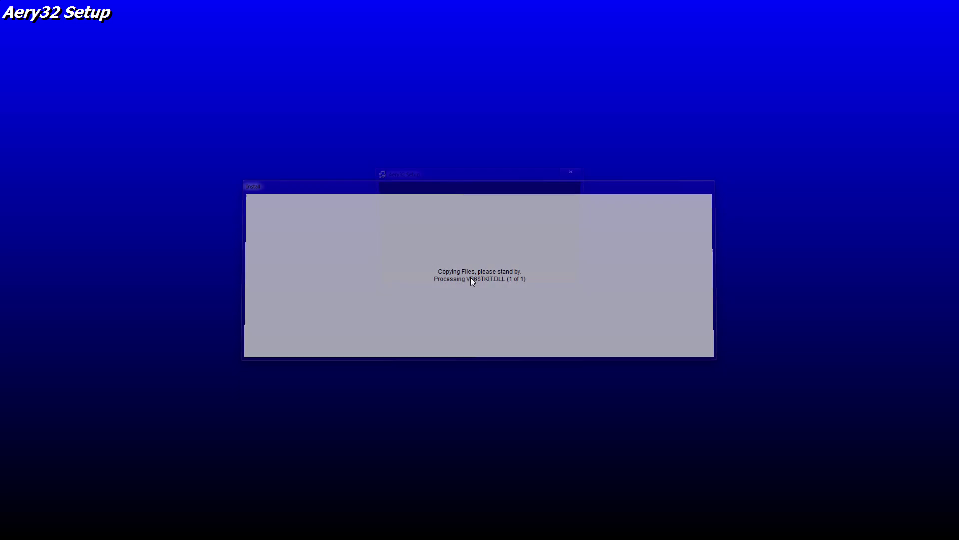
Install Aery32 in C:\Program Files (x86)\Aery32\ with the Aery32 program group and finish the setup
{"action": "left_click", "coordinate": [445, 280]}
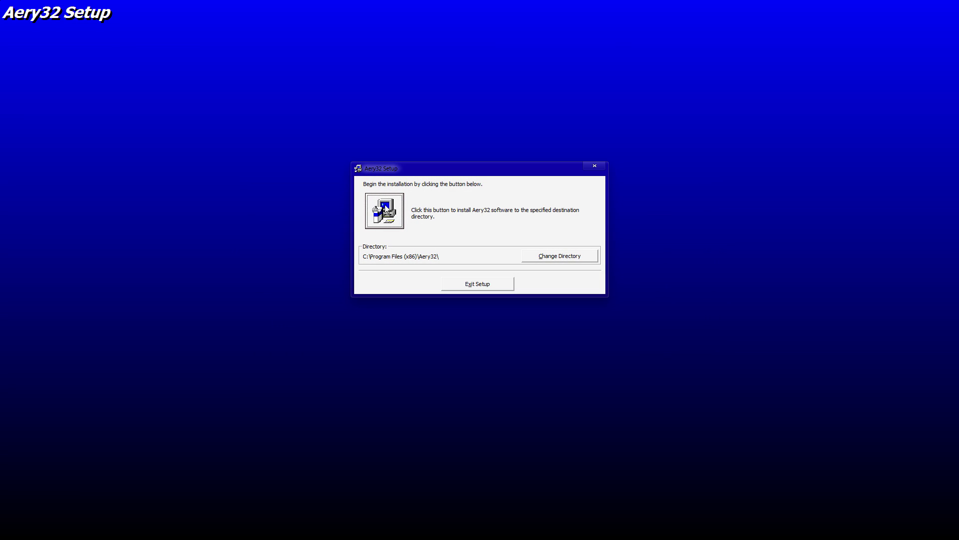
{"action": "key", "text": "Return"}
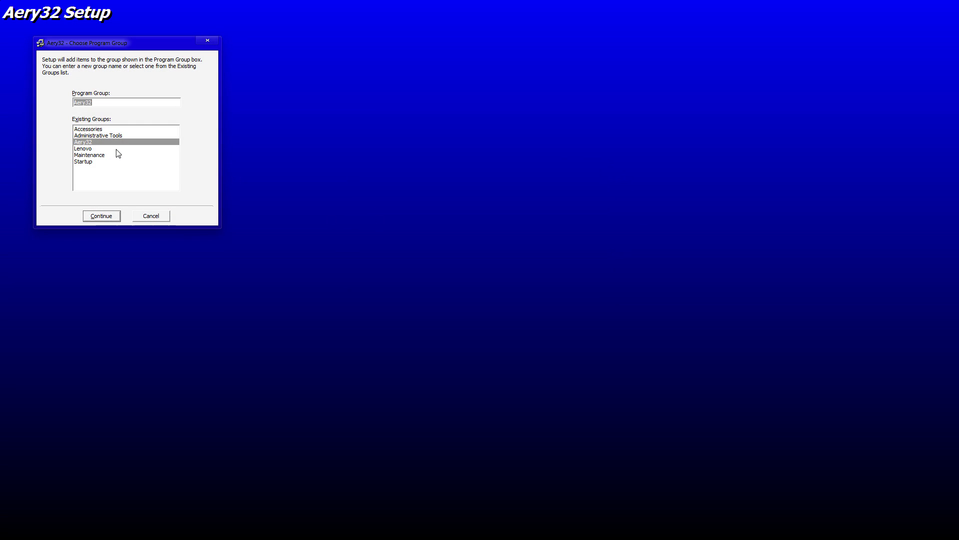
{"action": "left_click", "coordinate": [95, 215]}
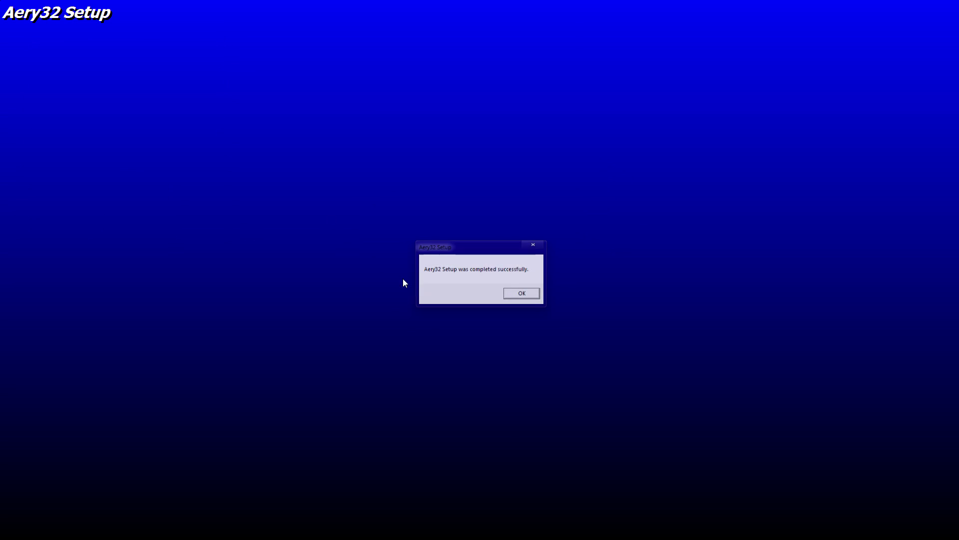
{"action": "left_click", "coordinate": [520, 293]}
Search the installed programs for "aery" and launch Aery32
{"action": "left_click", "coordinate": [5, 535]}
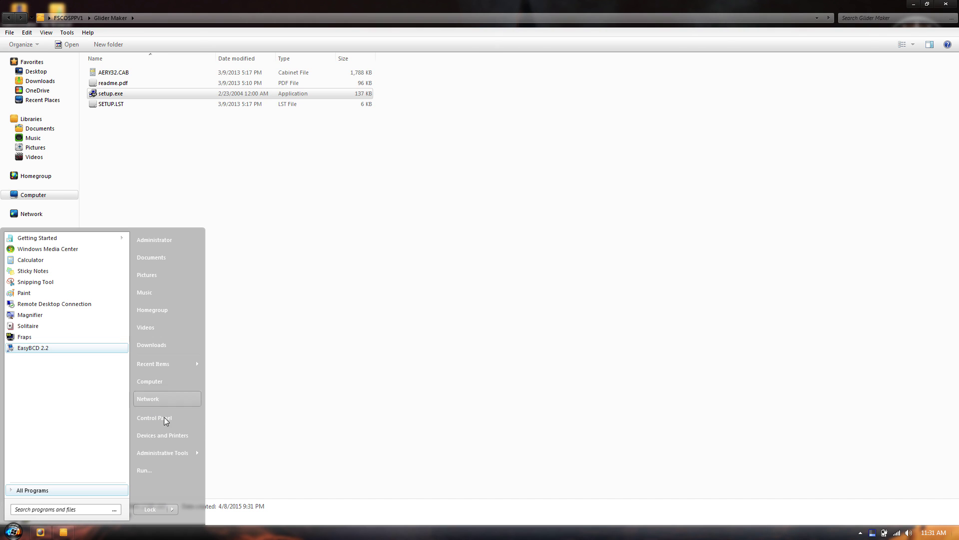
{"action": "type", "text": "av"}
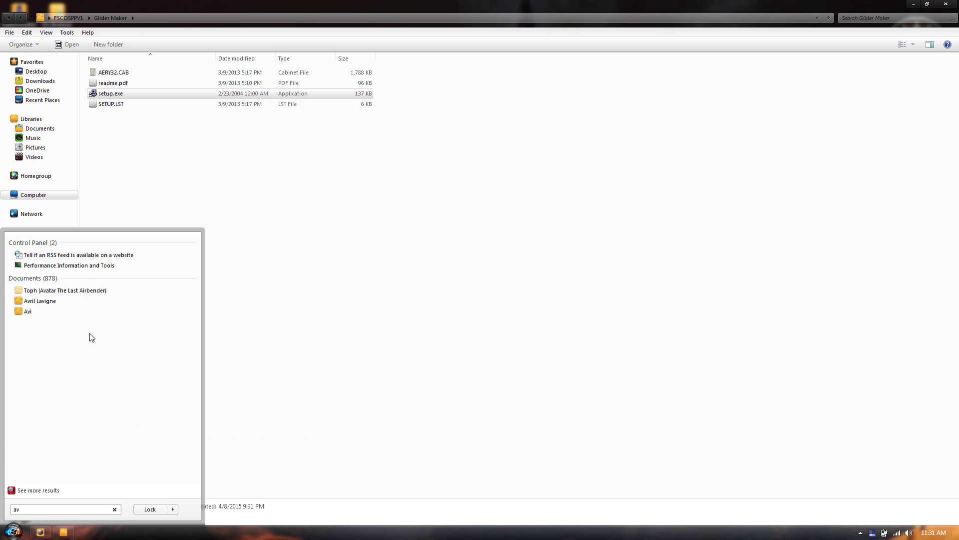
{"action": "type", "text": "e"}
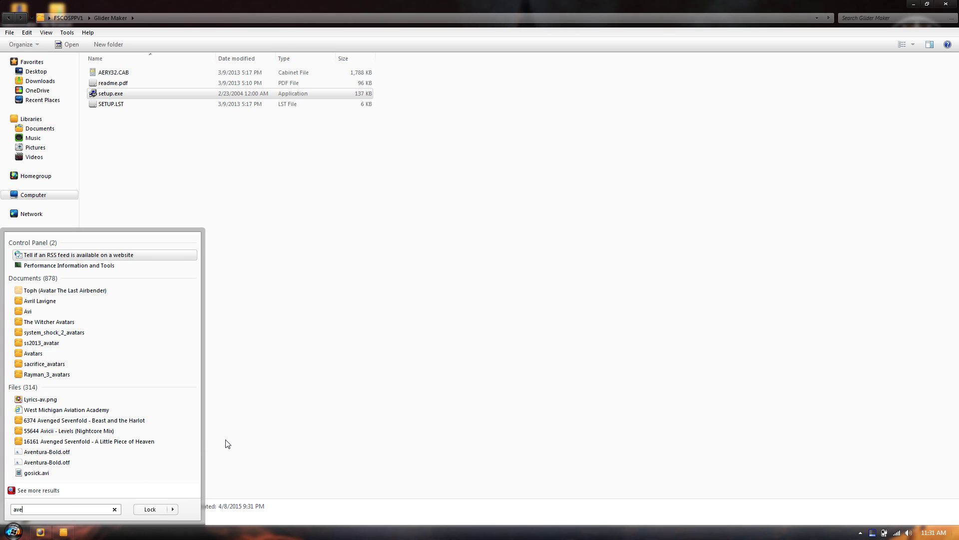
{"action": "key", "text": "BackSpace"}
{"action": "key", "text": "BackSpace"}
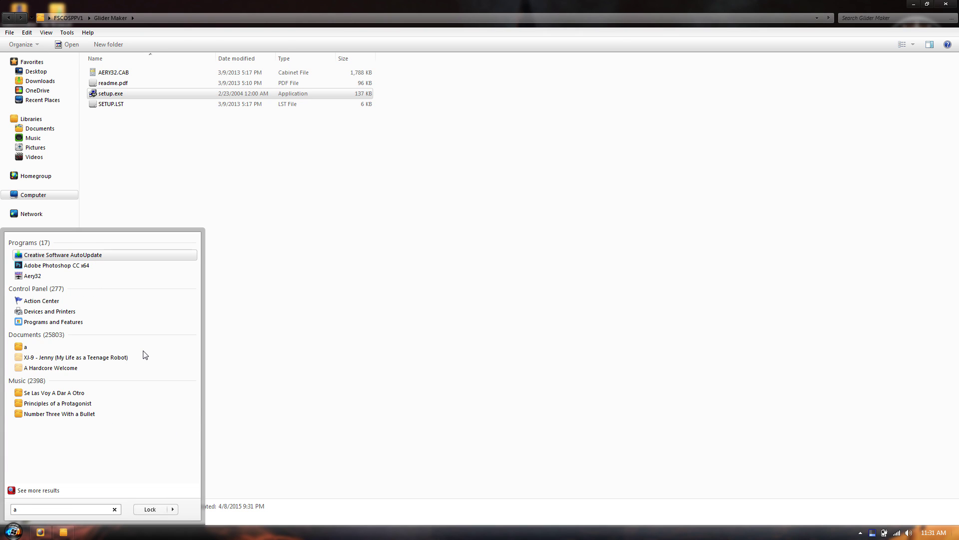
{"action": "type", "text": "ery"}
{"action": "key", "text": "Return"}
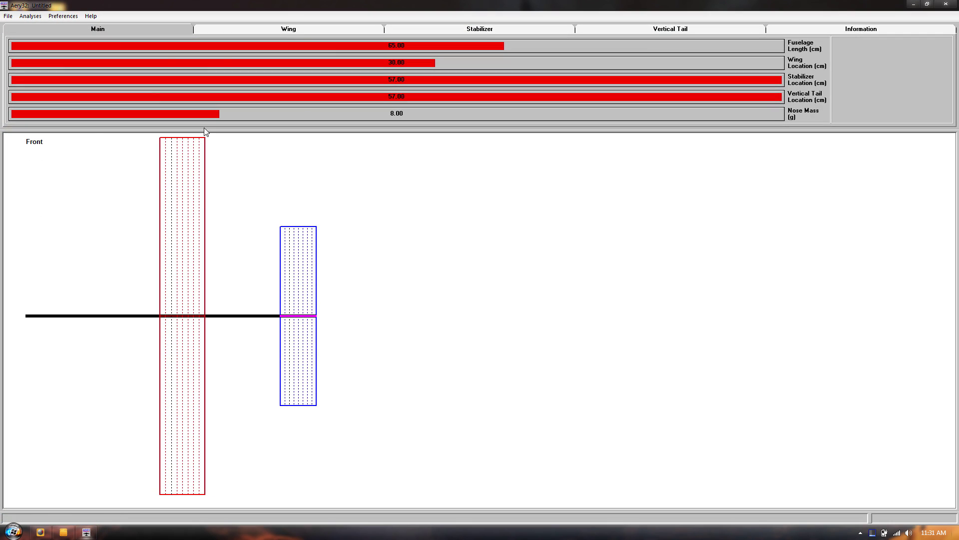
Try a fuselage length of about 59 cm in an analysis of the untitled glider, and close Aery32
{"action": "left_click_drag", "start_coordinate": [279, 45], "coordinate": [443, 46]}
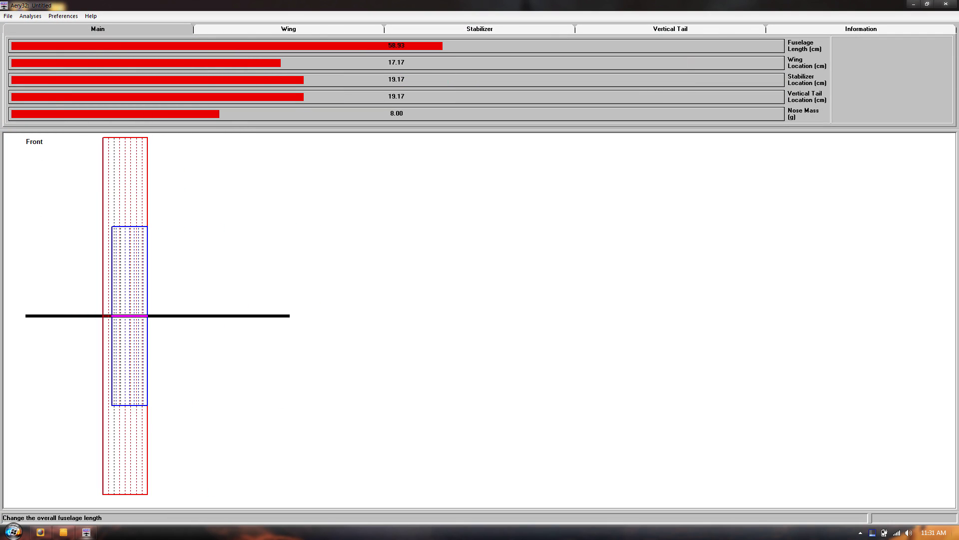
{"action": "left_click", "coordinate": [34, 19]}
{"action": "left_click", "coordinate": [45, 43]}
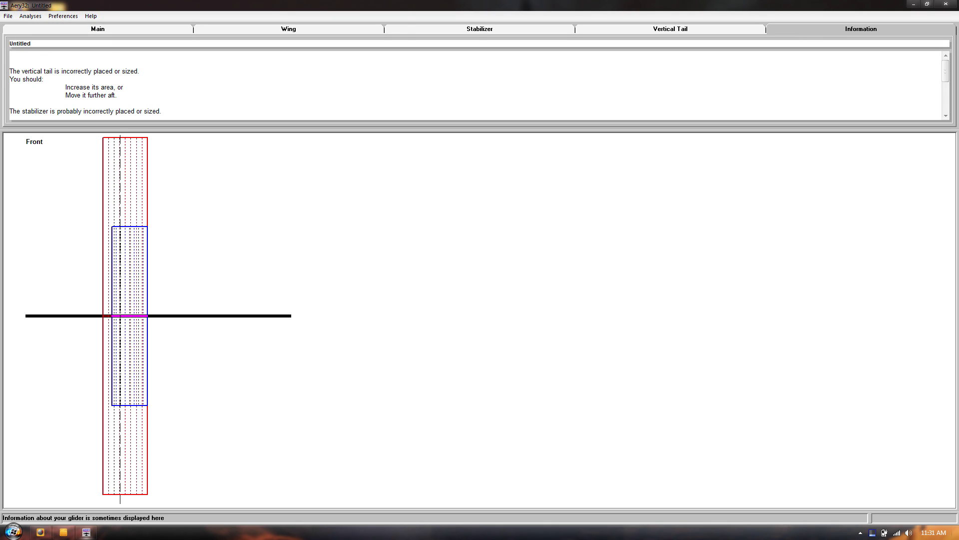
{"action": "left_click", "coordinate": [953, 4]}
{"action": "left_click", "coordinate": [483, 301]}
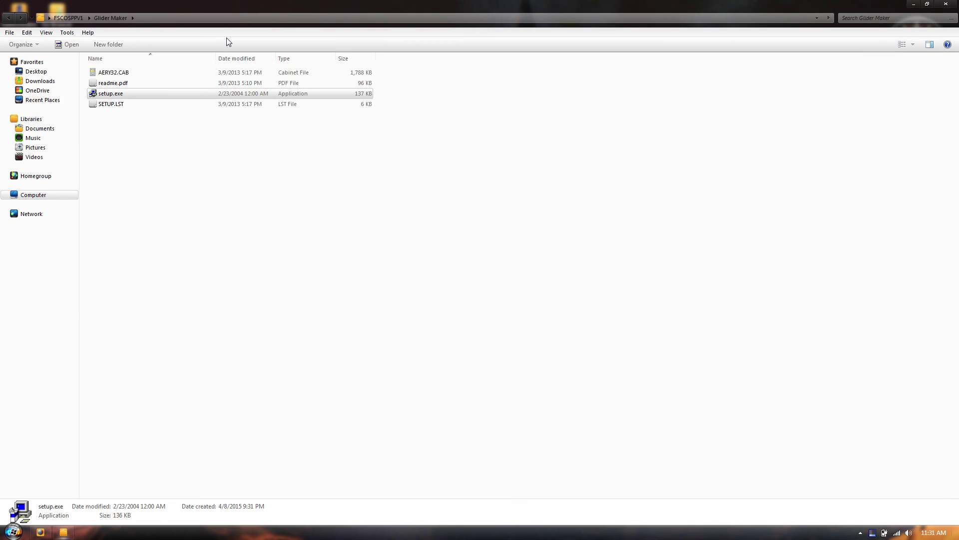
Look through the Mac Type Decency and Realtek 3D Sound Back folders, returning to FSCOSPPV1 after each
{"action": "left_click", "coordinate": [67, 17]}
{"action": "left_click", "coordinate": [139, 93]}
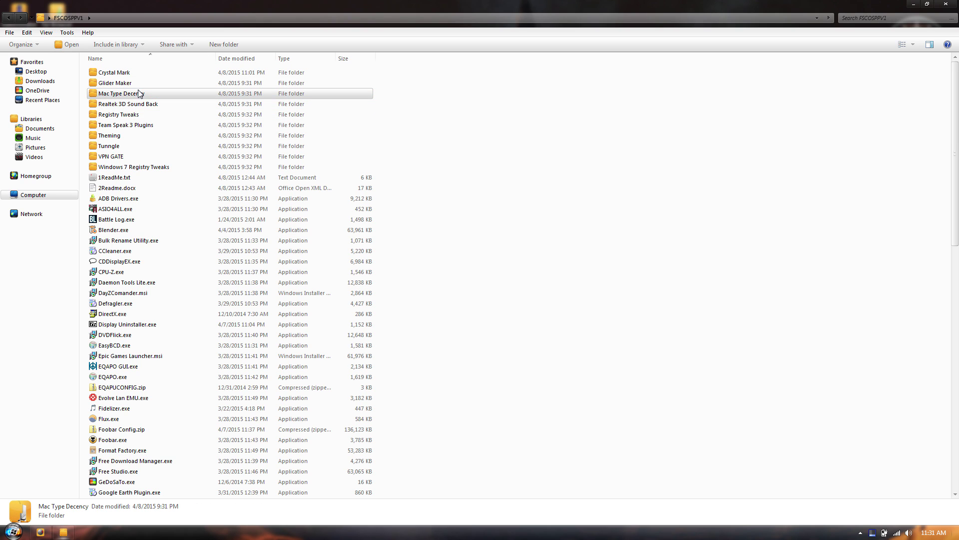
{"action": "double_click", "coordinate": [141, 97]}
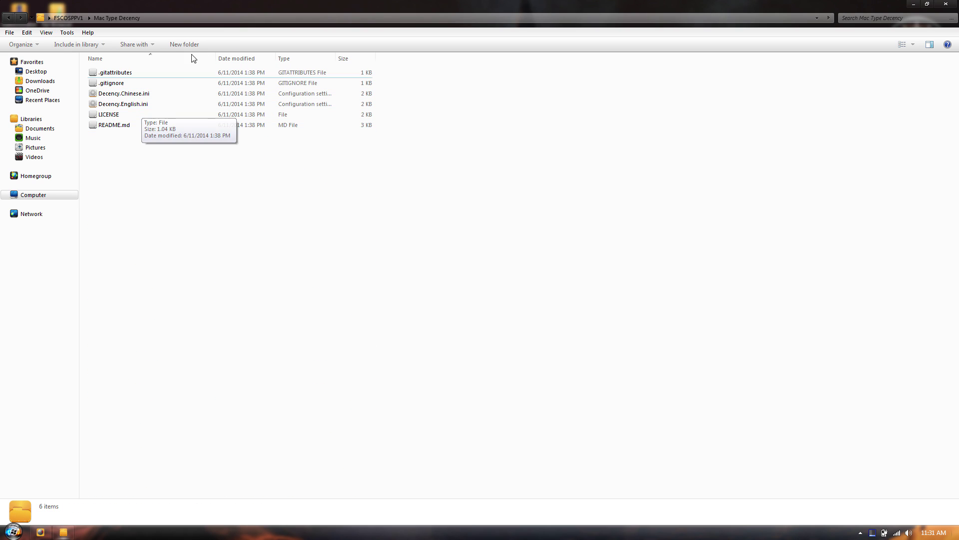
{"action": "left_click", "coordinate": [75, 18]}
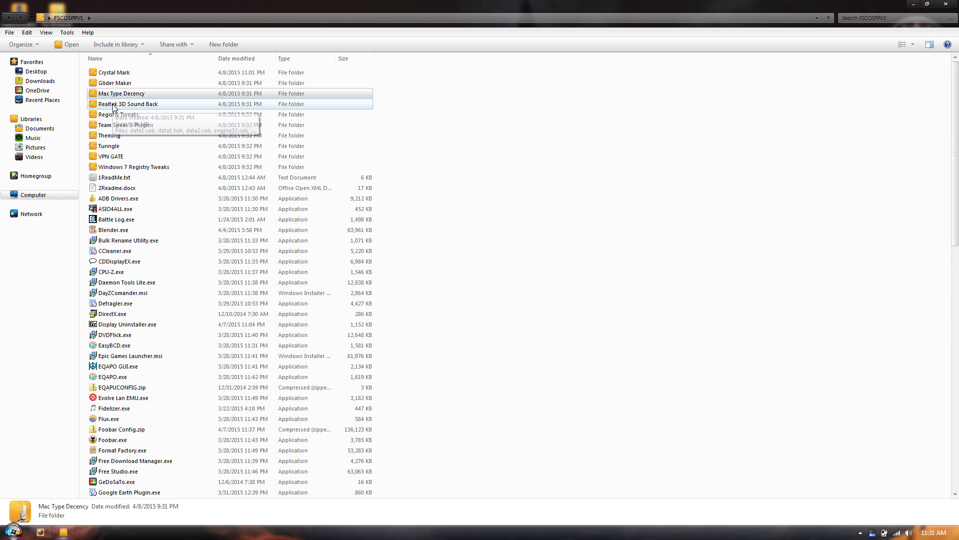
{"action": "double_click", "coordinate": [107, 104]}
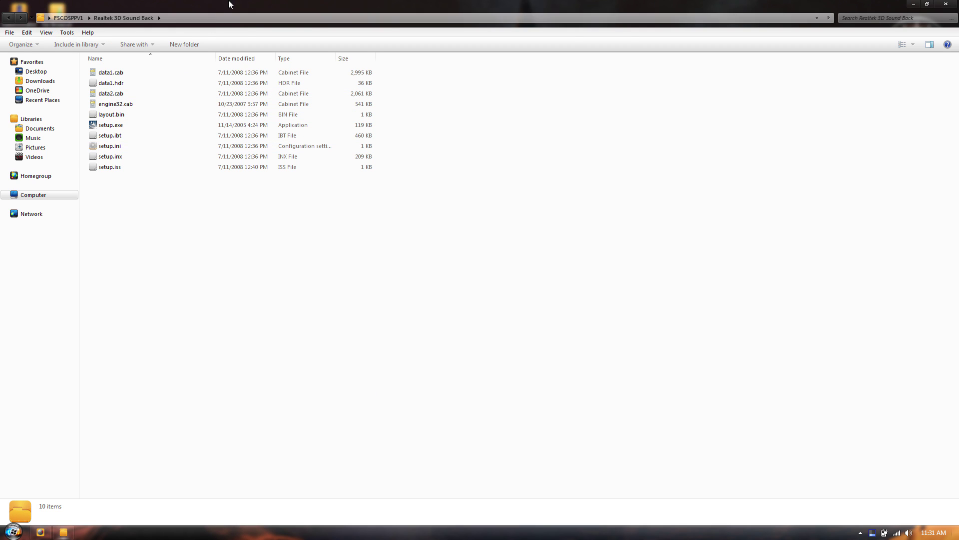
{"action": "double_click", "coordinate": [350, 4]}
{"action": "left_click", "coordinate": [66, 19]}
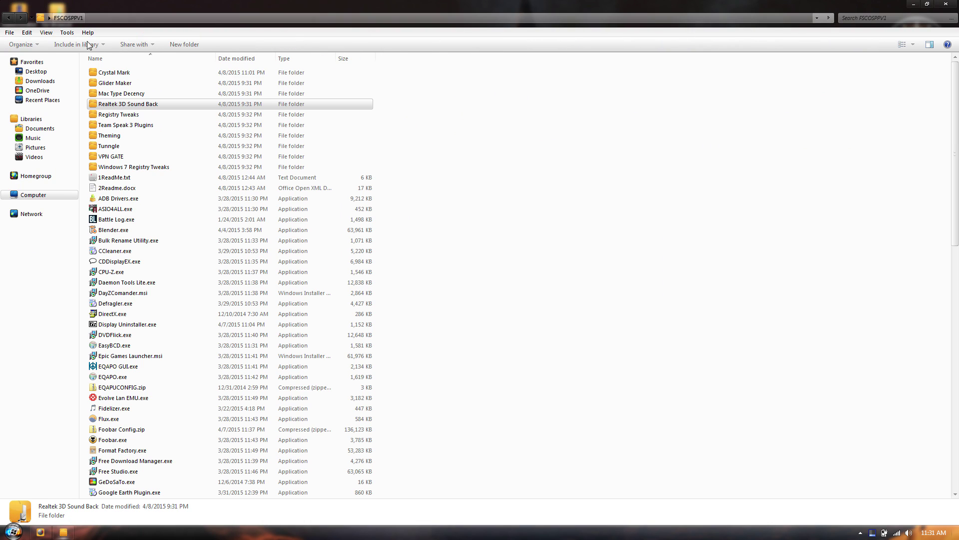
Inspect the Registry Tweaks folder and its InstallTakeOwnership.reg file, and return to FSCOSPPV1
{"action": "double_click", "coordinate": [132, 118]}
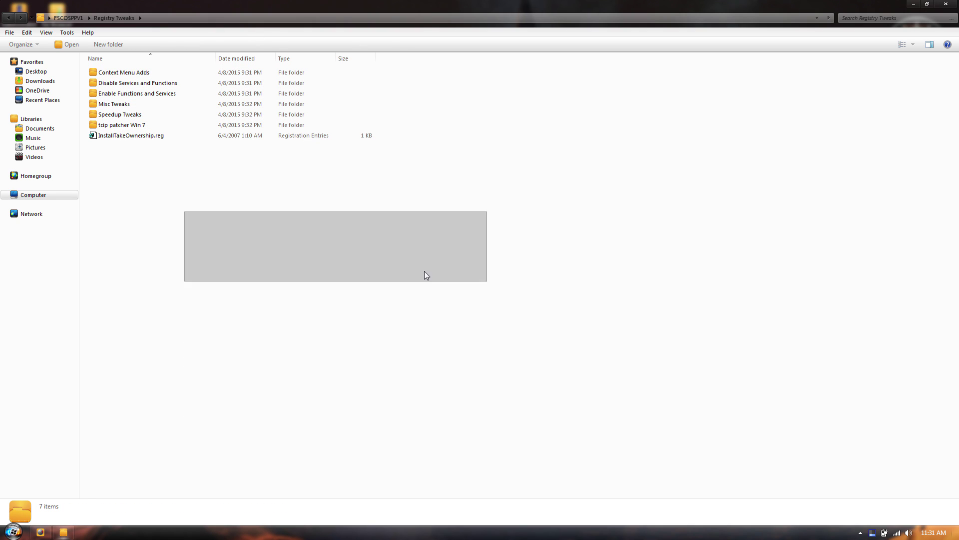
{"action": "left_click", "coordinate": [131, 136]}
{"action": "left_click", "coordinate": [62, 21]}
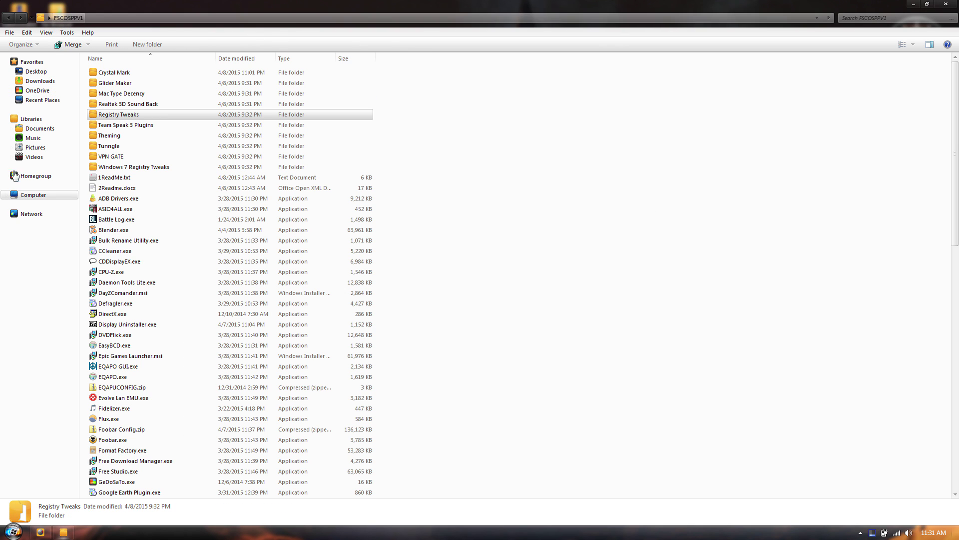
Open the Team Speak 3 Plugins folder and inspect Better_Female_Voice.zip and poke_win.zip
{"action": "double_click", "coordinate": [145, 125]}
{"action": "left_click_drag", "start_coordinate": [217, 275], "coordinate": [257, 107]}
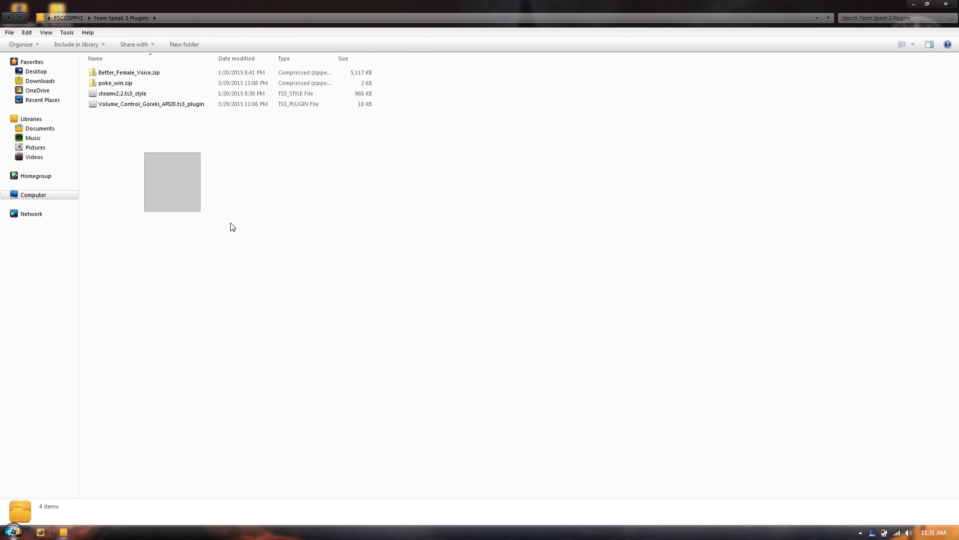
{"action": "left_click", "coordinate": [150, 112]}
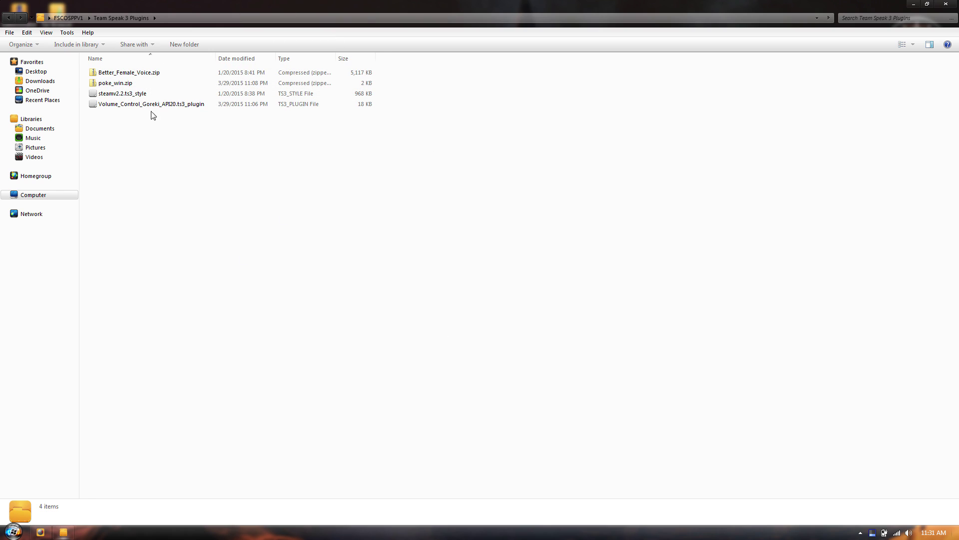
{"action": "left_click", "coordinate": [125, 73]}
{"action": "left_click", "coordinate": [123, 84]}
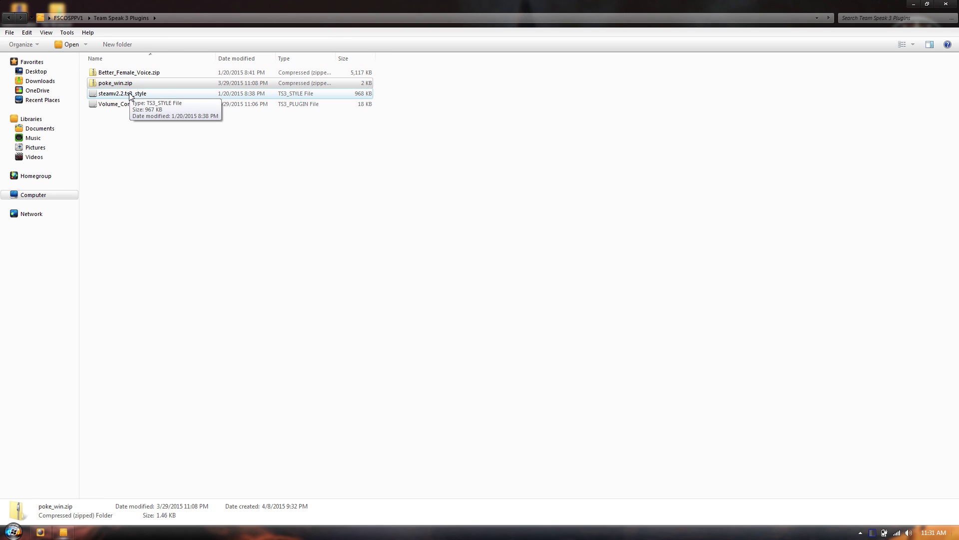
Inspect steamv2.2.ts3_style and Volume_Control_Goreki_API20.ts3_plugin, and return to FSCOSPPV1
{"action": "left_click", "coordinate": [128, 96]}
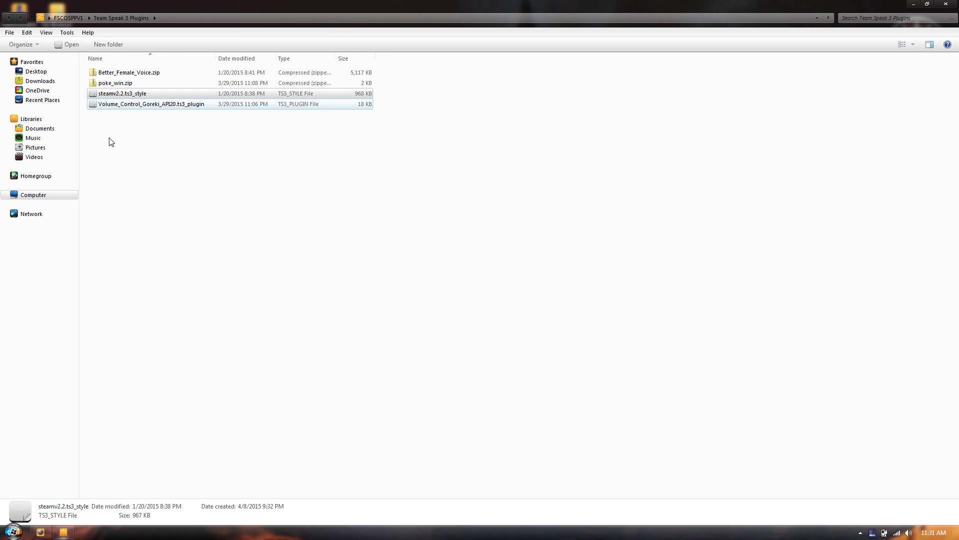
{"action": "left_click", "coordinate": [134, 106]}
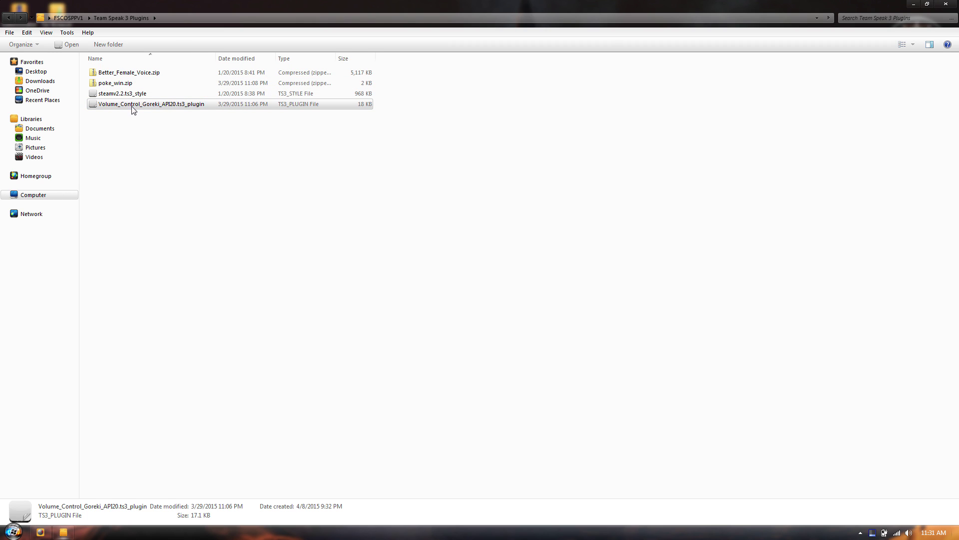
{"action": "left_click", "coordinate": [67, 18]}
Look through the Theming and Tunngle folders, returning to FSCOSPPV1 after each
{"action": "double_click", "coordinate": [121, 135]}
{"action": "left_click_drag", "start_coordinate": [154, 186], "coordinate": [80, 18]}
{"action": "left_click", "coordinate": [66, 17]}
{"action": "double_click", "coordinate": [131, 149]}
{"action": "left_click_drag", "start_coordinate": [194, 233], "coordinate": [156, 10]}
{"action": "left_click_drag", "start_coordinate": [160, 166], "coordinate": [295, 309]}
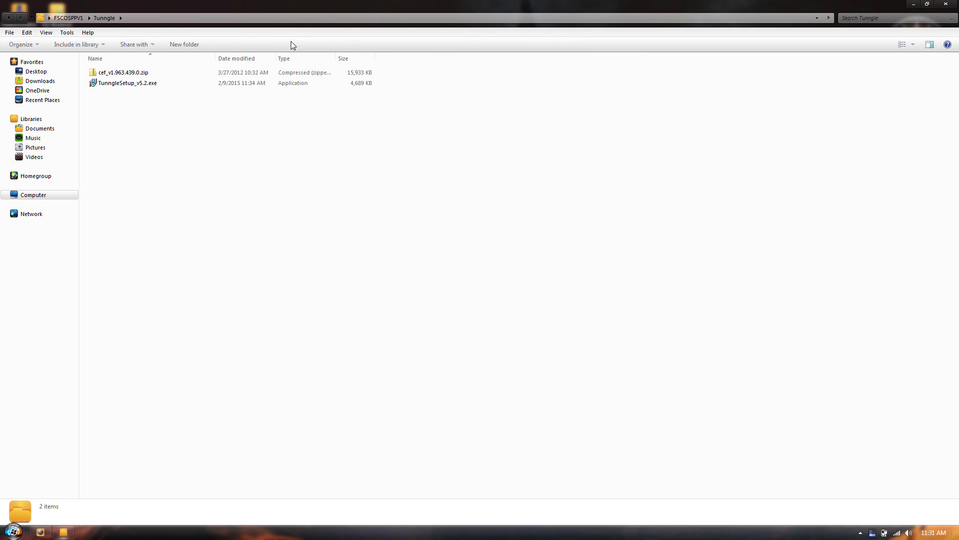
{"action": "left_click", "coordinate": [68, 17]}
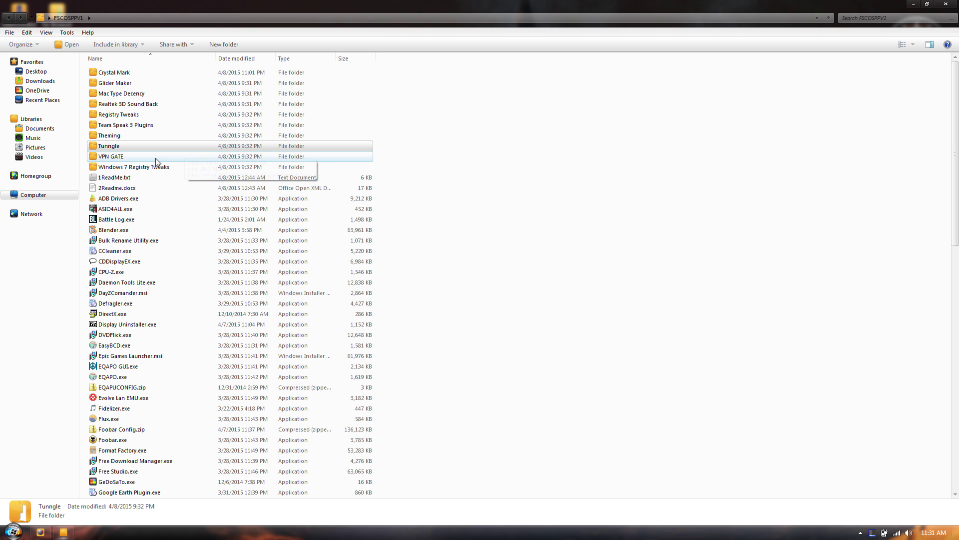
Look through the VPN GATE and Windows 7 Registry Tweaks folders, returning to FSCOSPPV1 after each
{"action": "double_click", "coordinate": [155, 150]}
{"action": "left_click_drag", "start_coordinate": [321, 467], "coordinate": [360, 254]}
{"action": "left_click", "coordinate": [68, 17]}
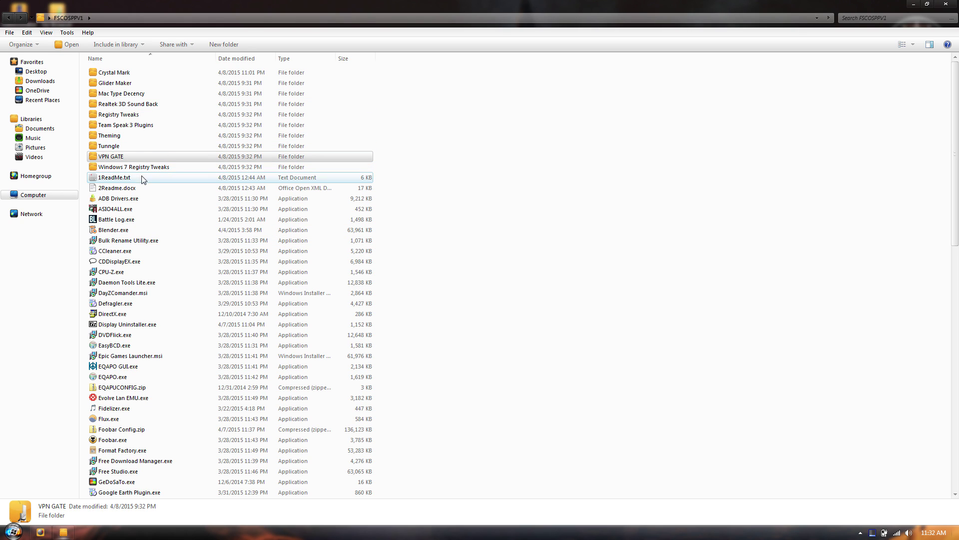
{"action": "double_click", "coordinate": [165, 167]}
{"action": "scroll", "coordinate": [220, 267], "scroll_direction": "down", "scroll_amount": 5}
{"action": "scroll", "coordinate": [220, 267], "scroll_direction": "down", "scroll_amount": 10}
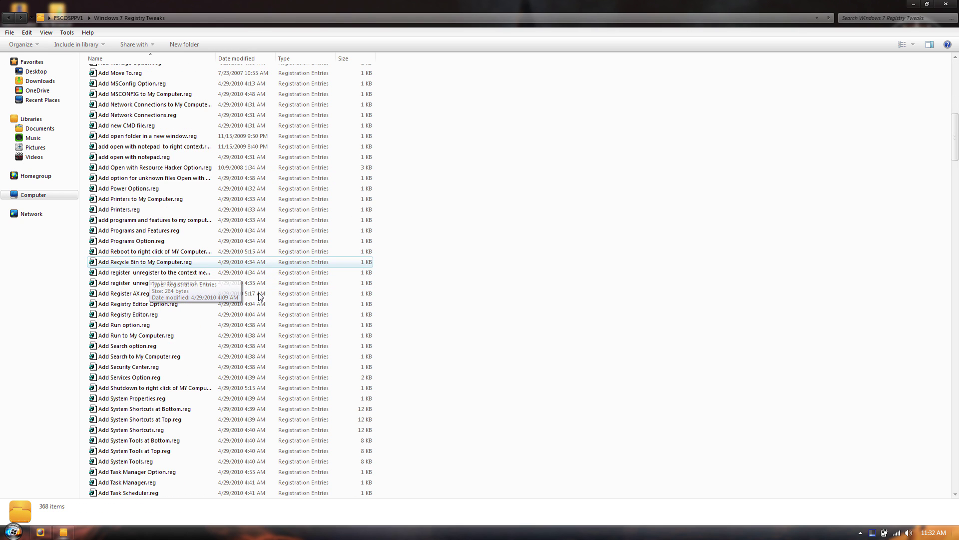
{"action": "left_click", "coordinate": [67, 18]}
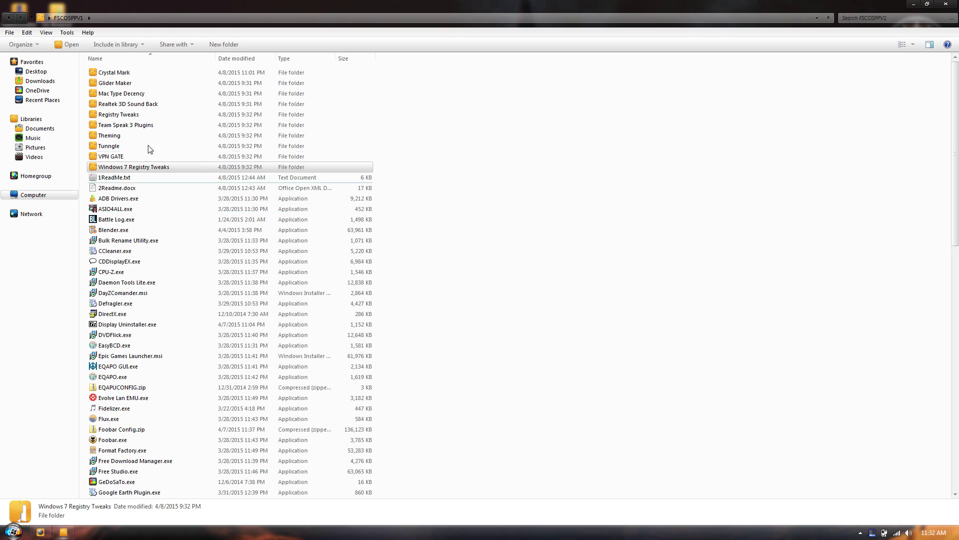
Run ADB Drivers.exe as administrator to view the Adb Driver Installer, and close it without installing anything
{"action": "right_click", "coordinate": [123, 200]}
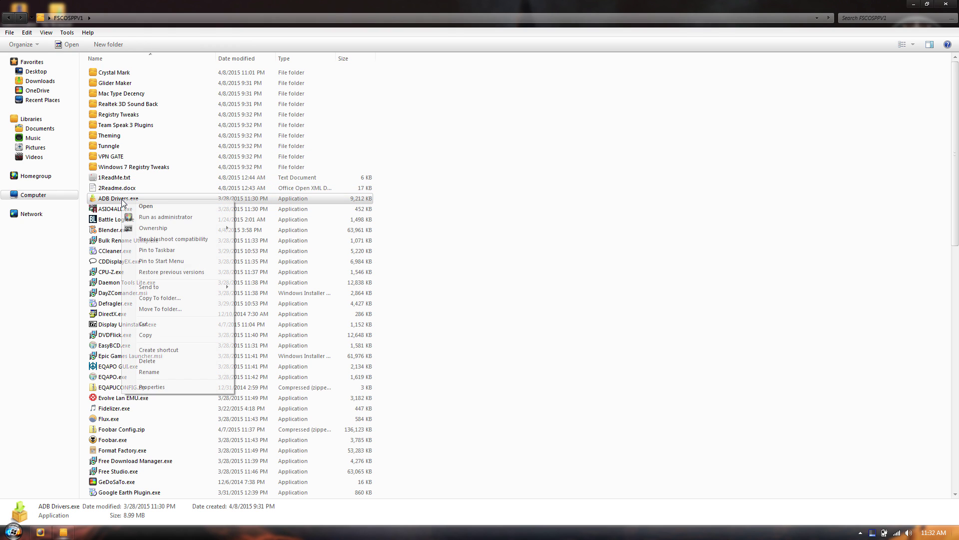
{"action": "left_click", "coordinate": [155, 217]}
{"action": "left_click_drag", "start_coordinate": [399, 166], "coordinate": [424, 112]}
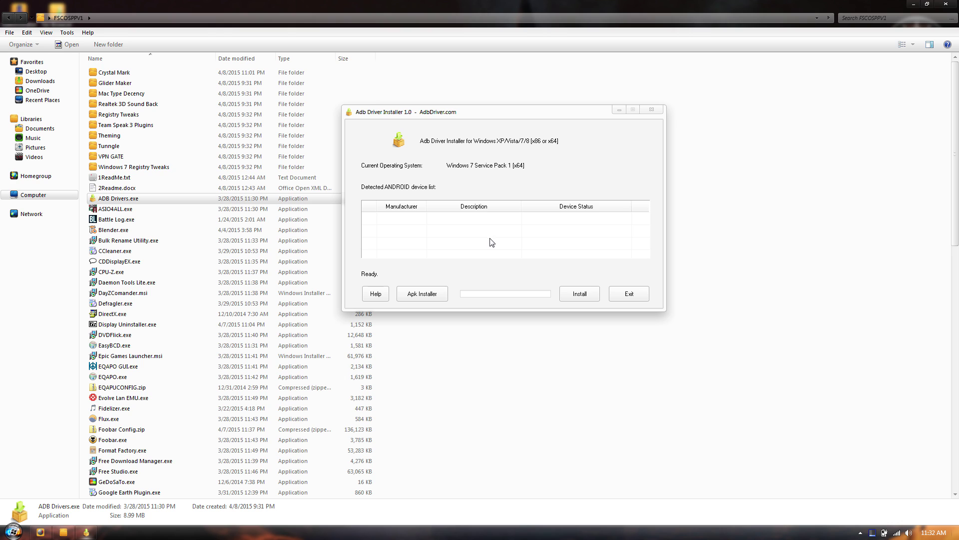
{"action": "left_click", "coordinate": [646, 111]}
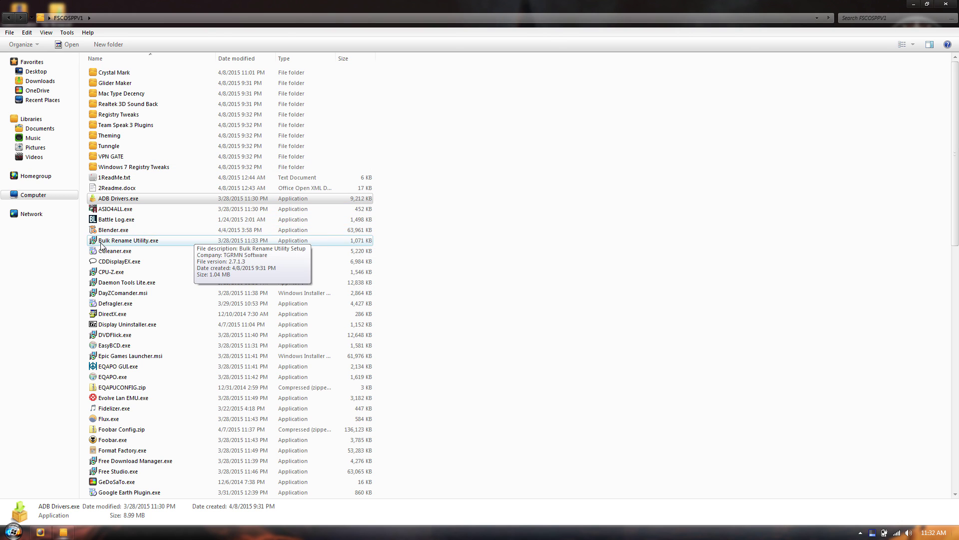
Install ASIO4ALL 2.12 as administrator with ReWuschel and Off-Line Settings included, and run Battle Log.exe as administrator
{"action": "right_click", "coordinate": [111, 212]}
{"action": "left_click", "coordinate": [139, 229]}
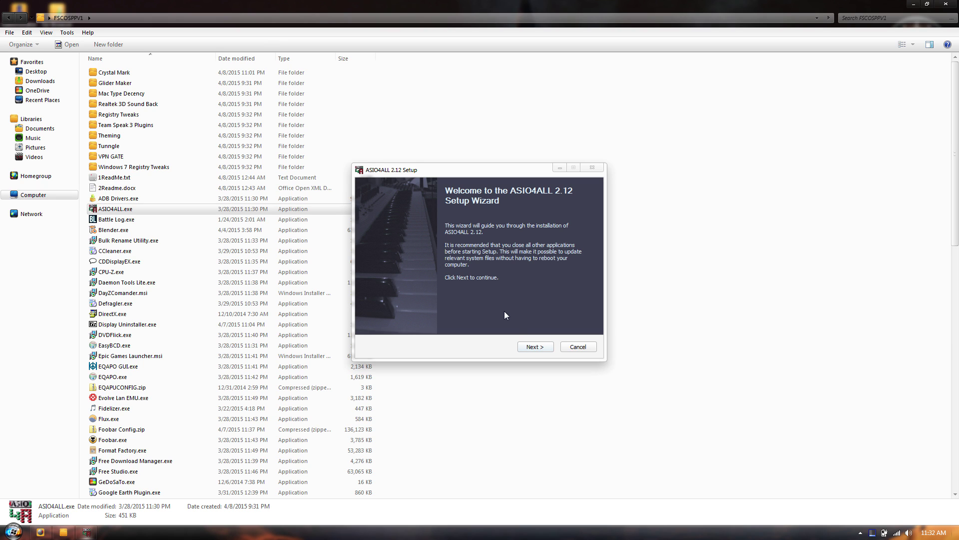
{"action": "left_click", "coordinate": [535, 347]}
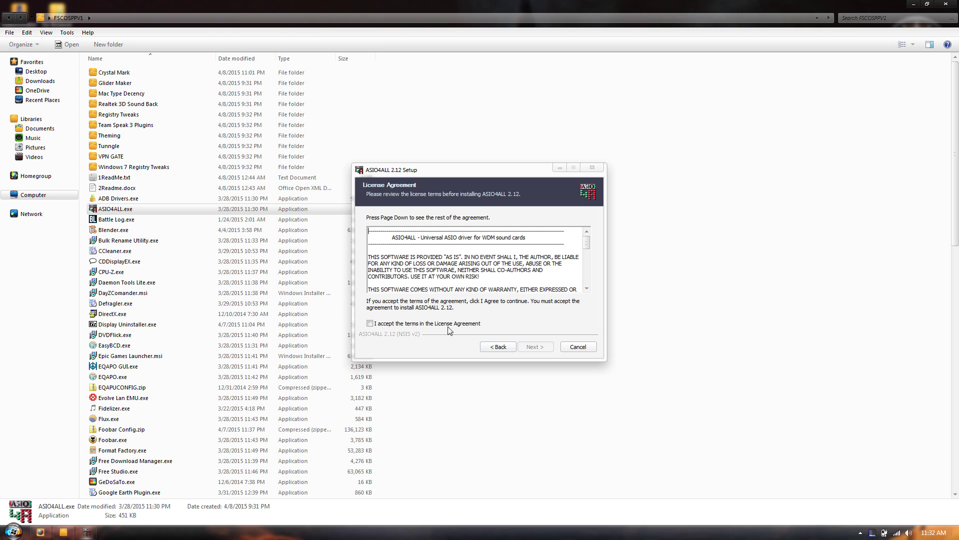
{"action": "left_click", "coordinate": [544, 352]}
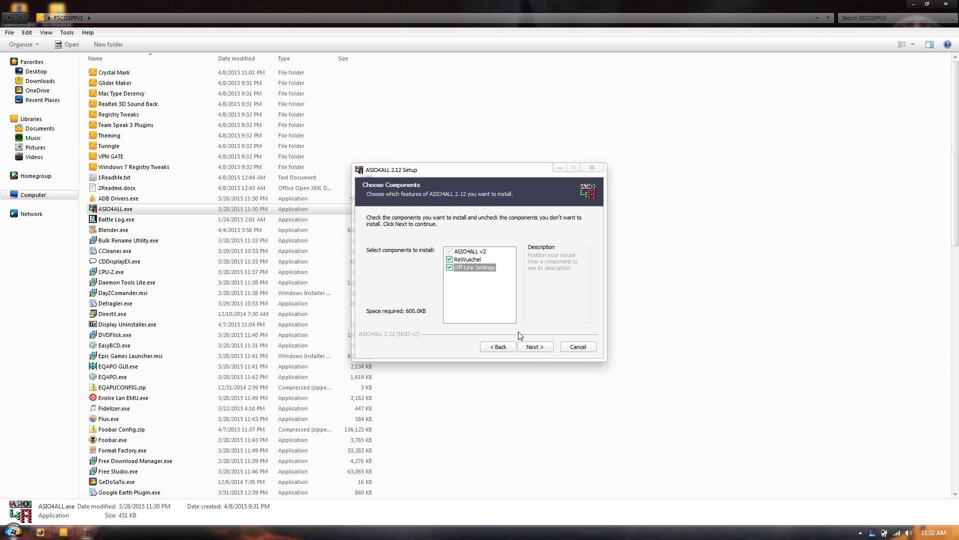
{"action": "left_click", "coordinate": [531, 350]}
{"action": "left_click", "coordinate": [531, 350]}
{"action": "left_click", "coordinate": [529, 347]}
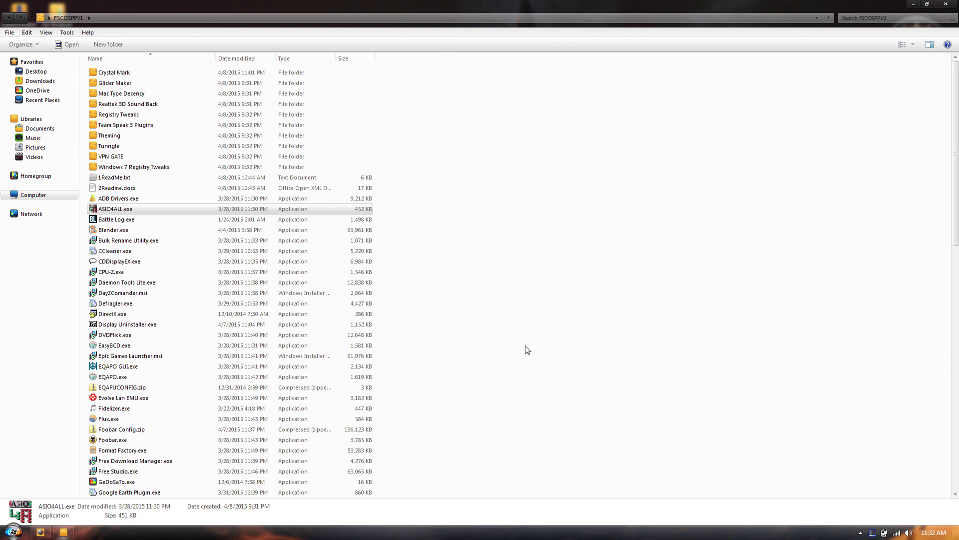
{"action": "right_click", "coordinate": [129, 220]}
{"action": "left_click", "coordinate": [160, 238]}
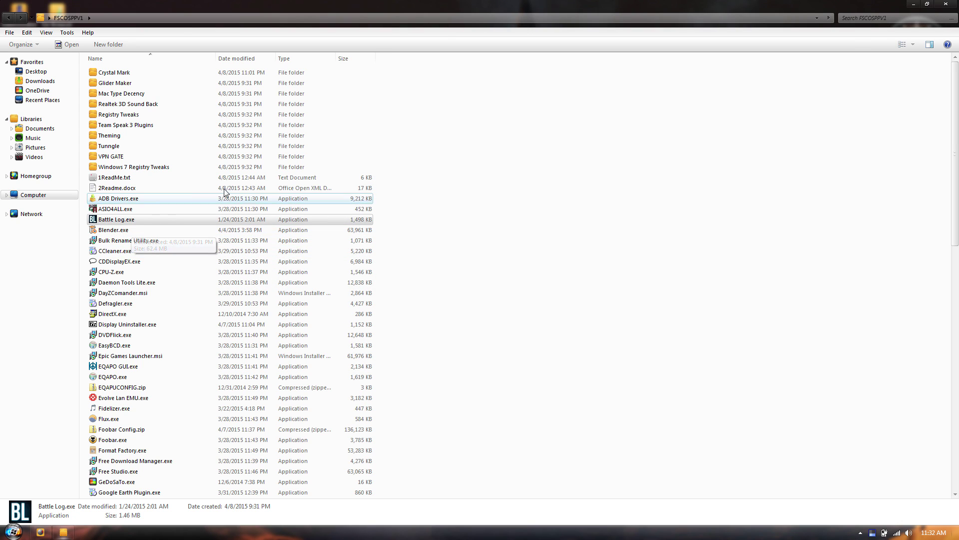
Install Blender 2.74 as administrator with Start menu shortcuts, a desktop shortcut and .blend file association, and finish the setup
{"action": "right_click", "coordinate": [129, 231]}
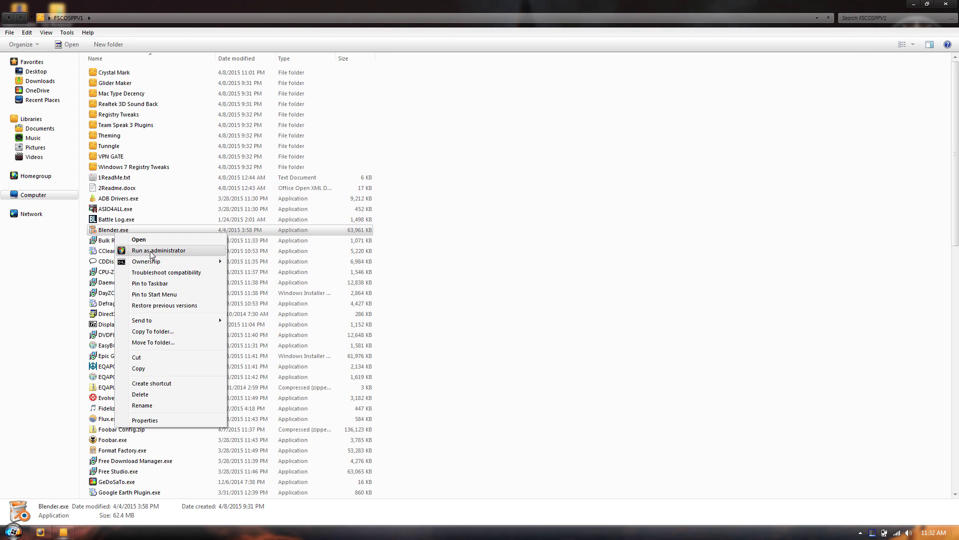
{"action": "left_click", "coordinate": [150, 250]}
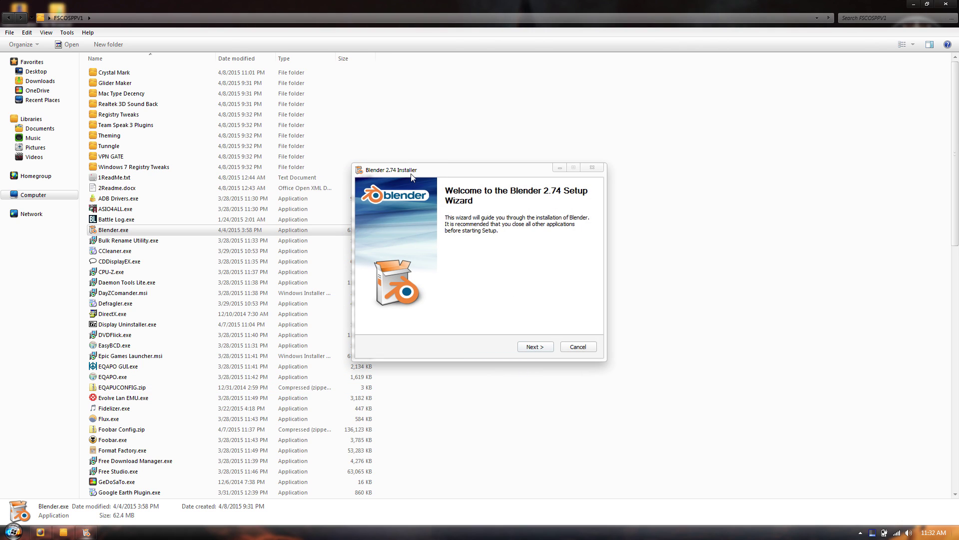
{"action": "left_click_drag", "start_coordinate": [412, 177], "coordinate": [446, 180]}
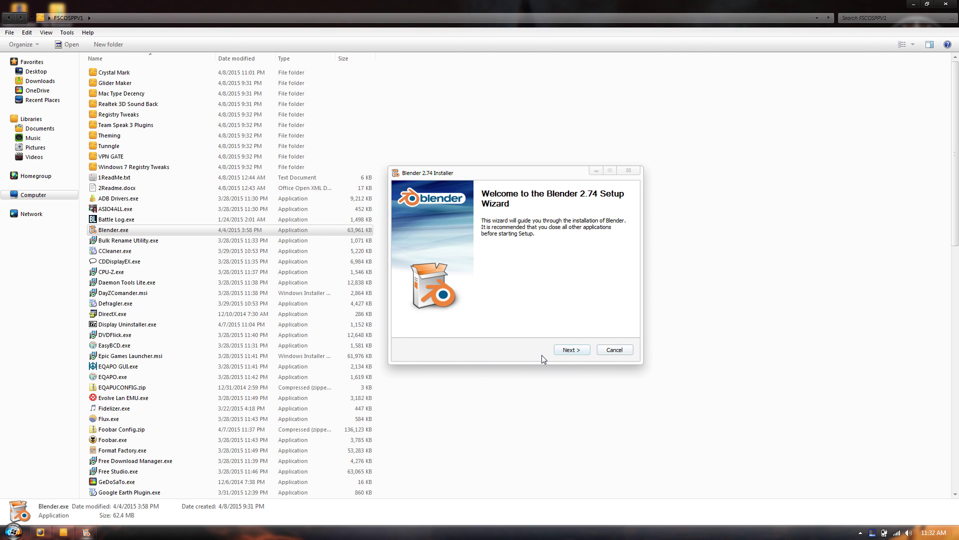
{"action": "left_click", "coordinate": [569, 349]}
{"action": "left_click", "coordinate": [571, 349]}
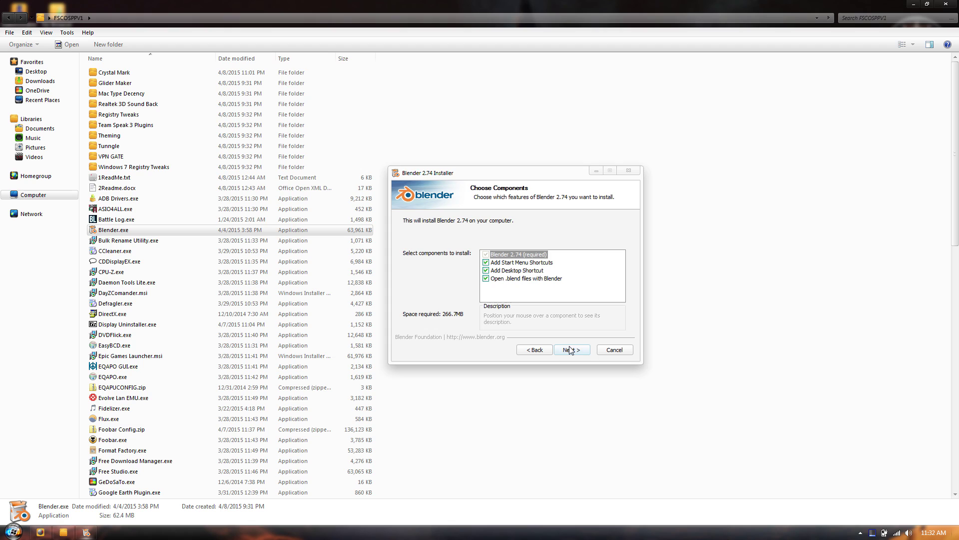
{"action": "left_click", "coordinate": [573, 351]}
{"action": "left_click", "coordinate": [572, 351]}
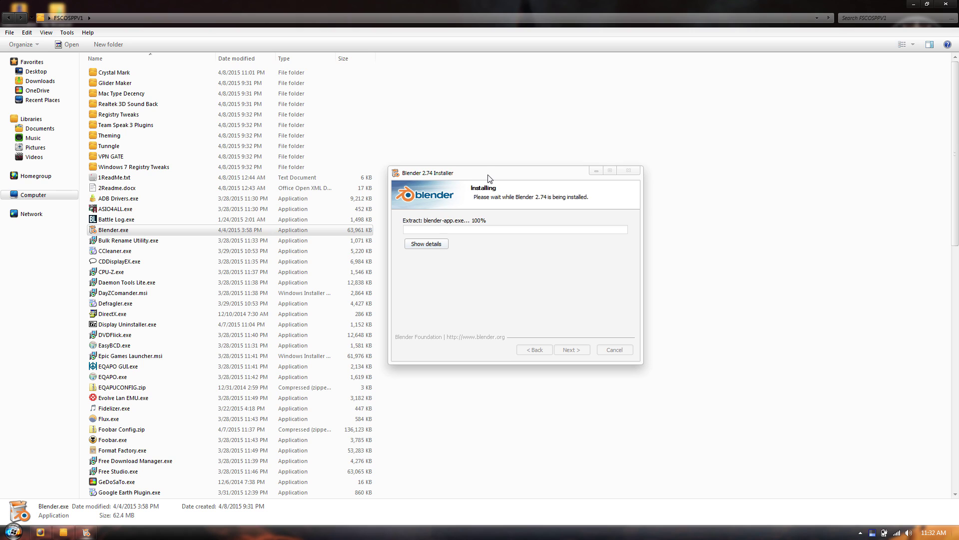
{"action": "mouse_move", "coordinate": [489, 179]}
{"action": "left_mouse_down"}
{"action": "mouse_move", "coordinate": [490, 200]}
{"action": "mouse_move", "coordinate": [483, 178]}
{"action": "mouse_move", "coordinate": [473, 194]}
{"action": "mouse_move", "coordinate": [475, 181]}
{"action": "left_mouse_up"}
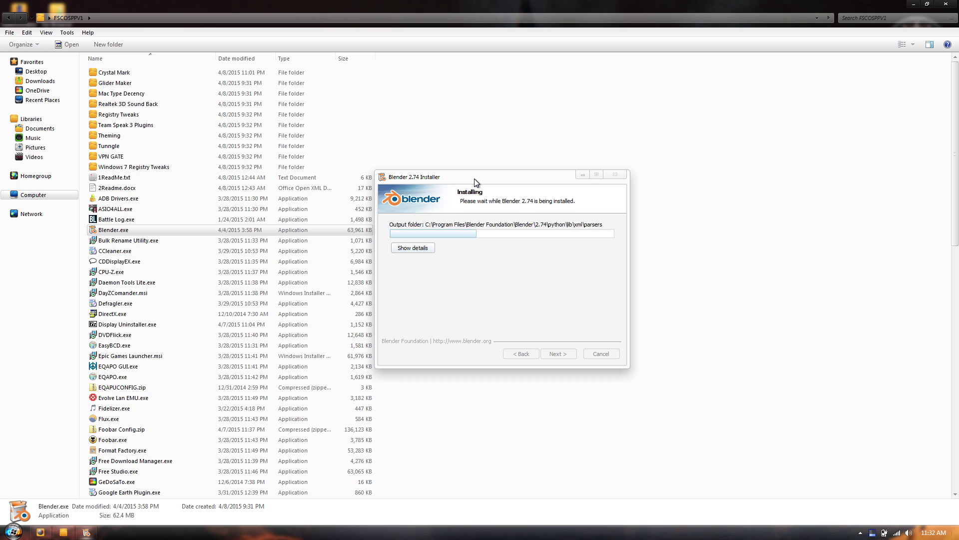
{"action": "left_click_drag", "start_coordinate": [474, 179], "coordinate": [500, 178]}
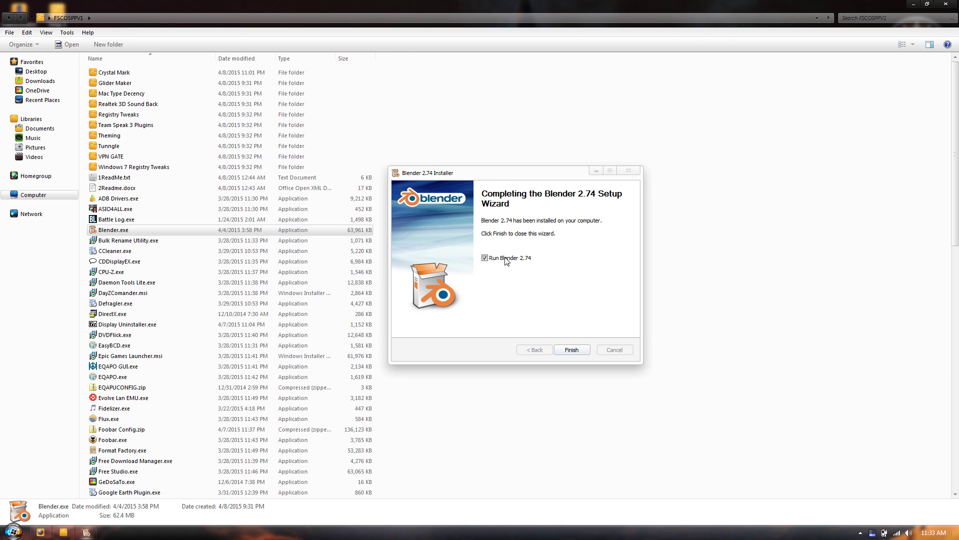
{"action": "left_click", "coordinate": [571, 349]}
Find the intro project folder in the Documents library and open its Blender file
{"action": "left_click", "coordinate": [40, 128]}
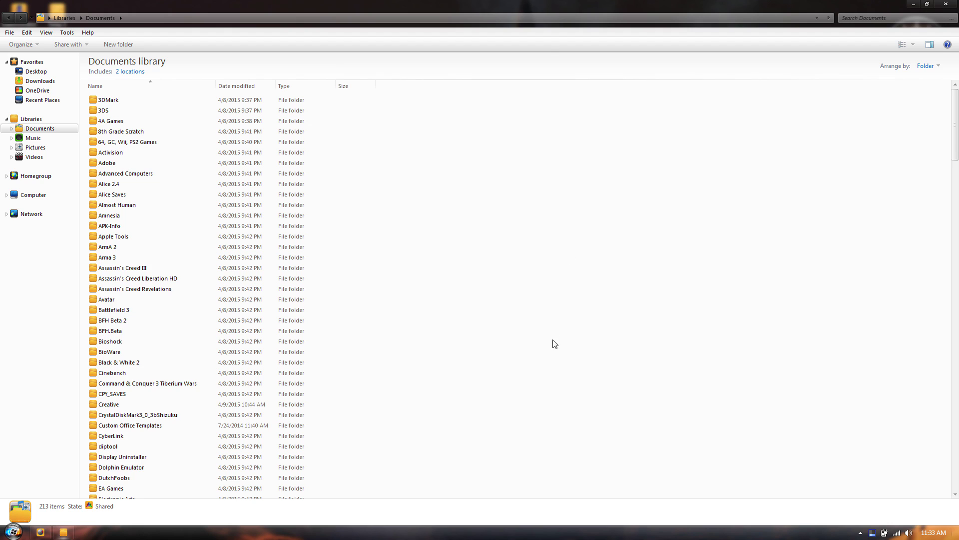
{"action": "scroll", "coordinate": [255, 330], "scroll_direction": "down", "scroll_amount": 10}
{"action": "scroll", "coordinate": [255, 329], "scroll_direction": "down", "scroll_amount": 2}
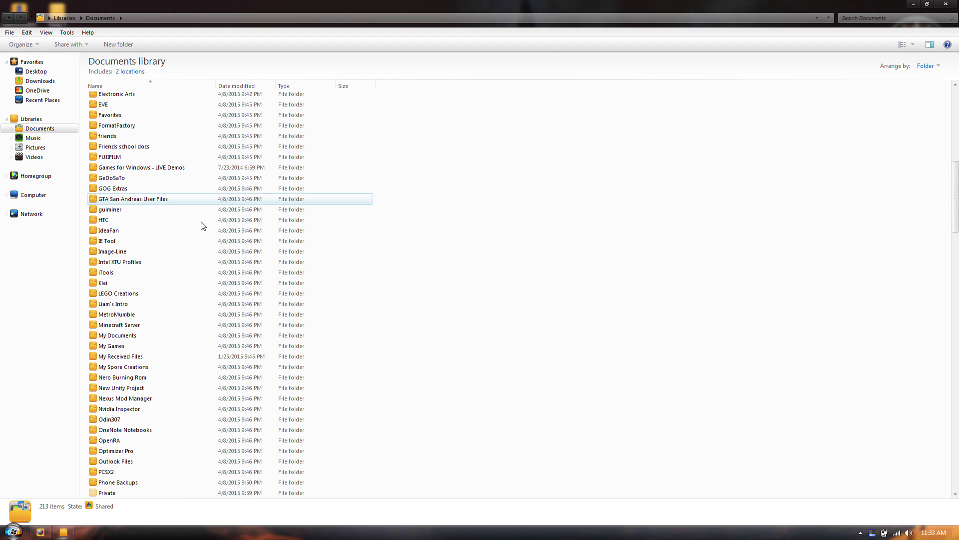
{"action": "scroll", "coordinate": [155, 305], "scroll_direction": "down", "scroll_amount": 6}
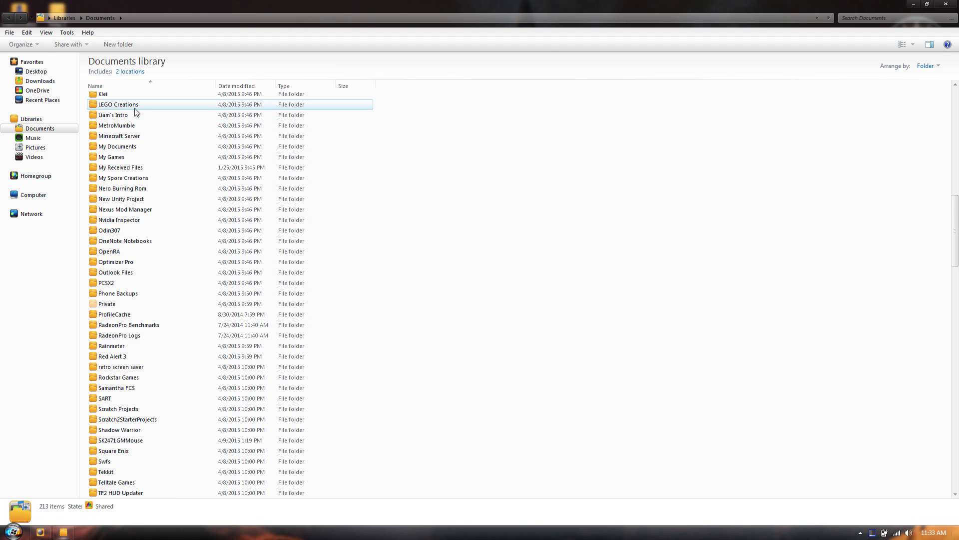
{"action": "double_click", "coordinate": [129, 117]}
{"action": "double_click", "coordinate": [129, 113]}
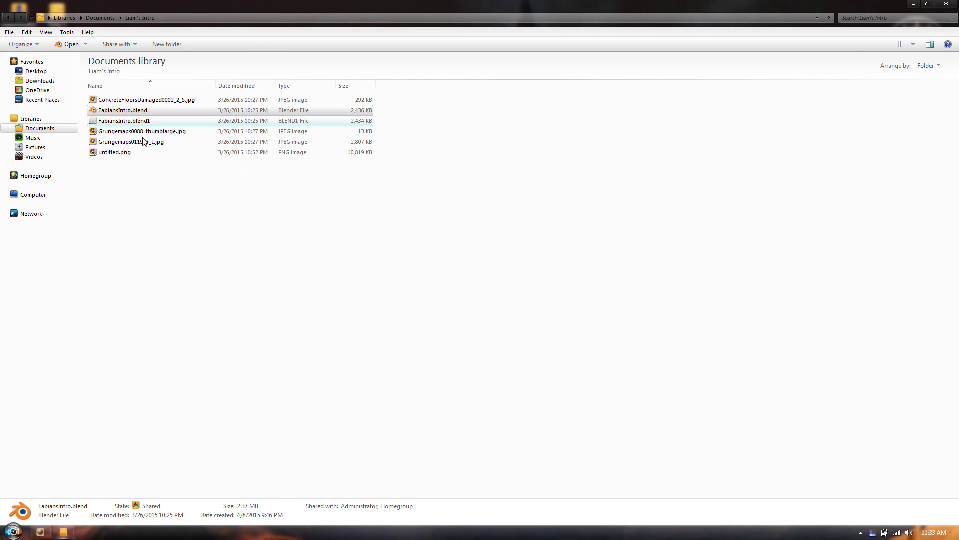
View the rendered image untitled.png from the intro folder, close it and return to FSCOSPPV1
{"action": "double_click", "coordinate": [133, 153]}
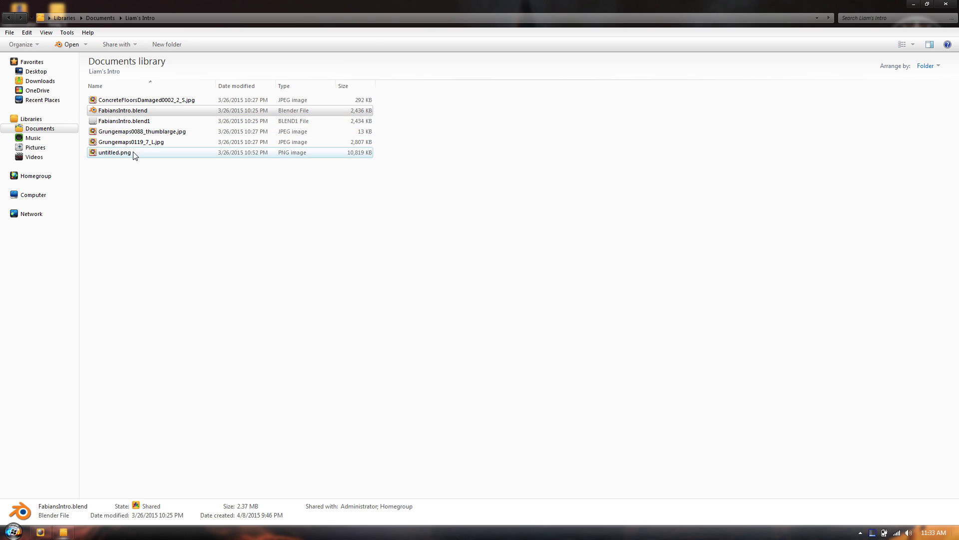
{"action": "scroll", "coordinate": [573, 217], "scroll_direction": "up", "scroll_amount": 3}
{"action": "scroll", "coordinate": [552, 231], "scroll_direction": "down", "scroll_amount": 3}
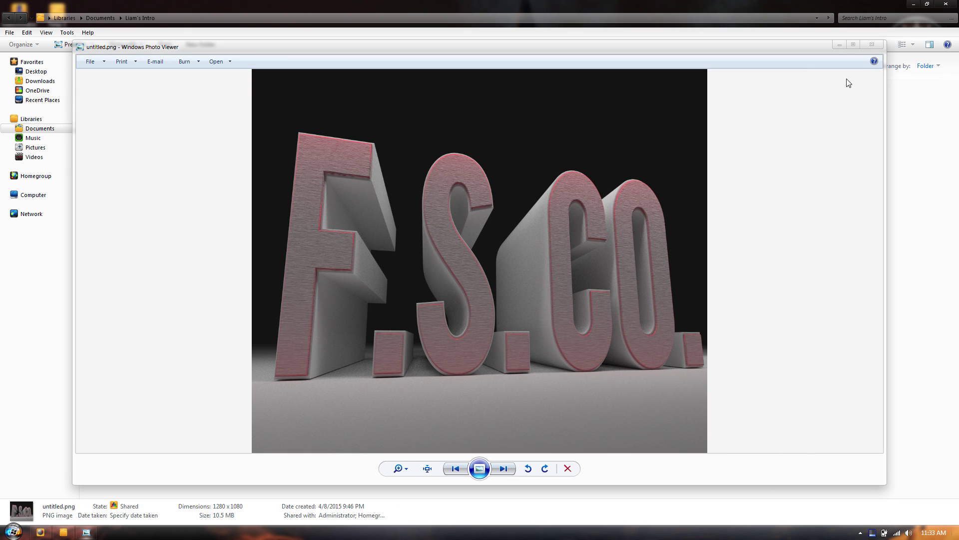
{"action": "left_click", "coordinate": [854, 44]}
{"action": "left_click", "coordinate": [946, 4]}
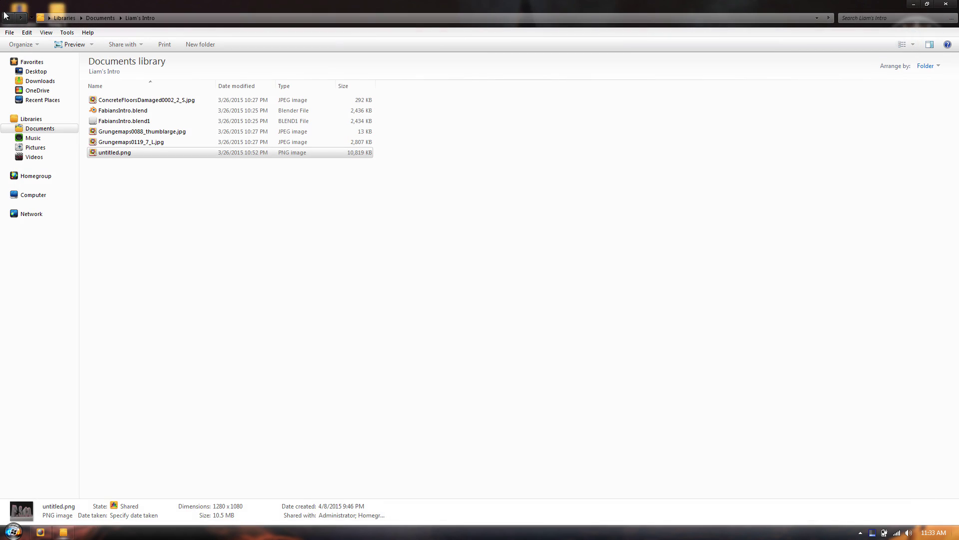
{"action": "left_click", "coordinate": [8, 17]}
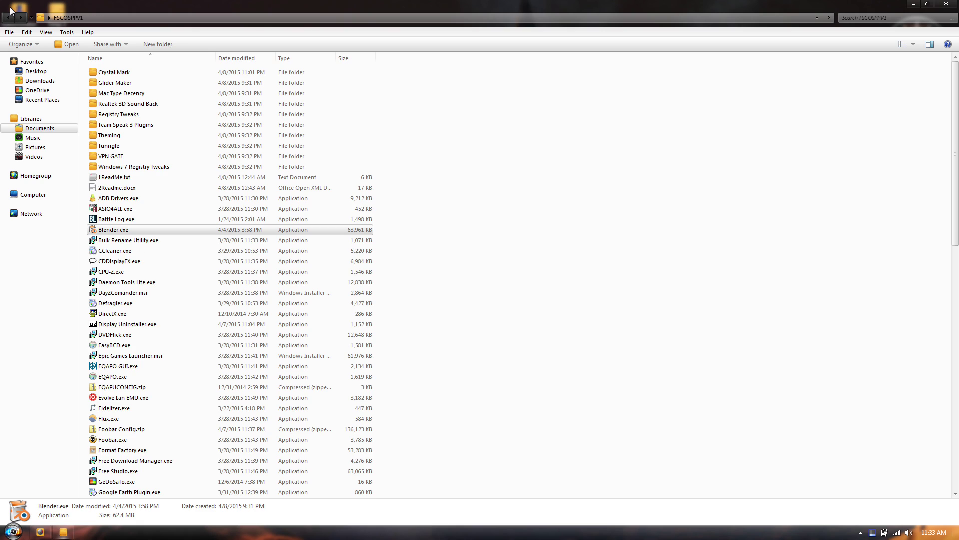
Install Bulk Rename Utility 2.7.1.3 as administrator, accepting the licence and including the Windows Explorer extension and samples
{"action": "right_click", "coordinate": [98, 240]}
{"action": "left_click", "coordinate": [128, 255]}
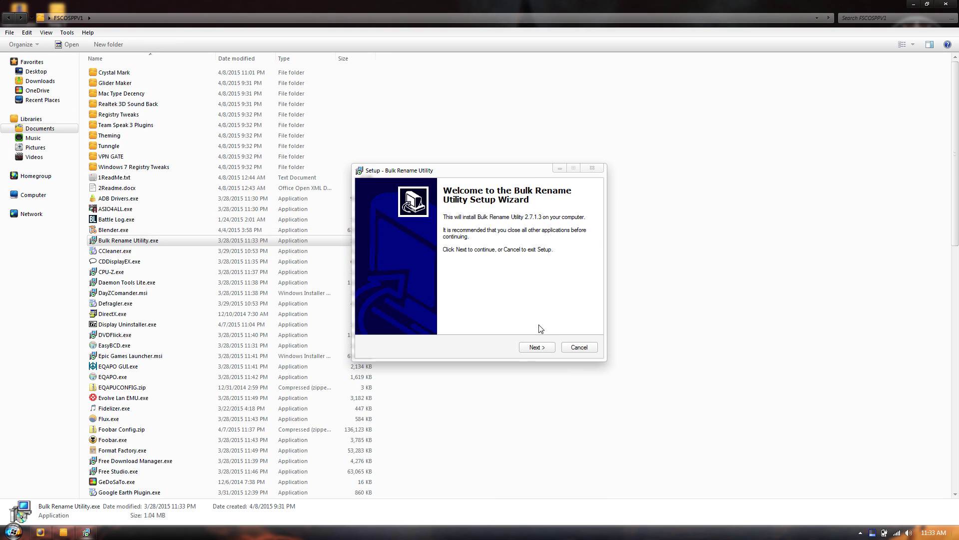
{"action": "left_click", "coordinate": [538, 348]}
{"action": "left_click", "coordinate": [565, 350]}
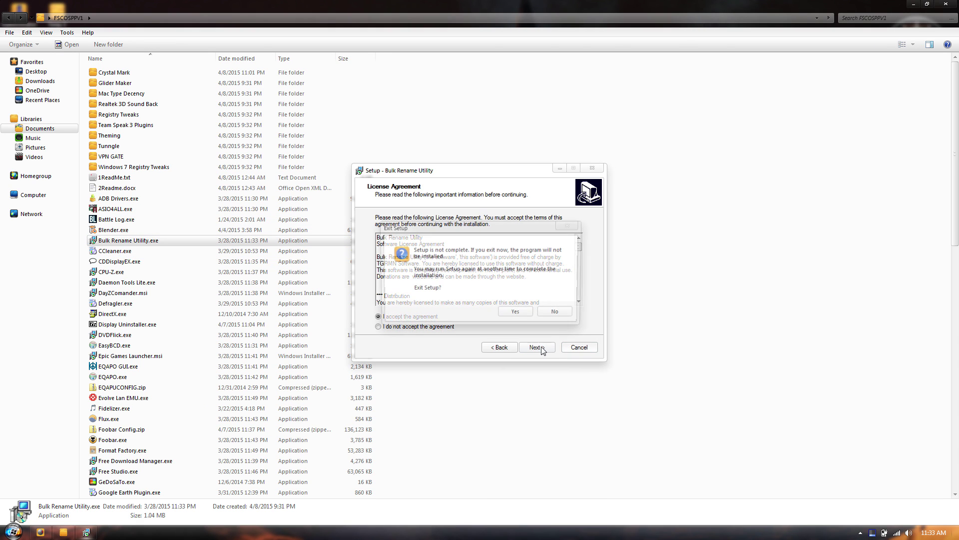
{"action": "left_click", "coordinate": [555, 314]}
{"action": "left_click", "coordinate": [378, 316]}
{"action": "left_click", "coordinate": [538, 348]}
{"action": "left_click", "coordinate": [538, 347]}
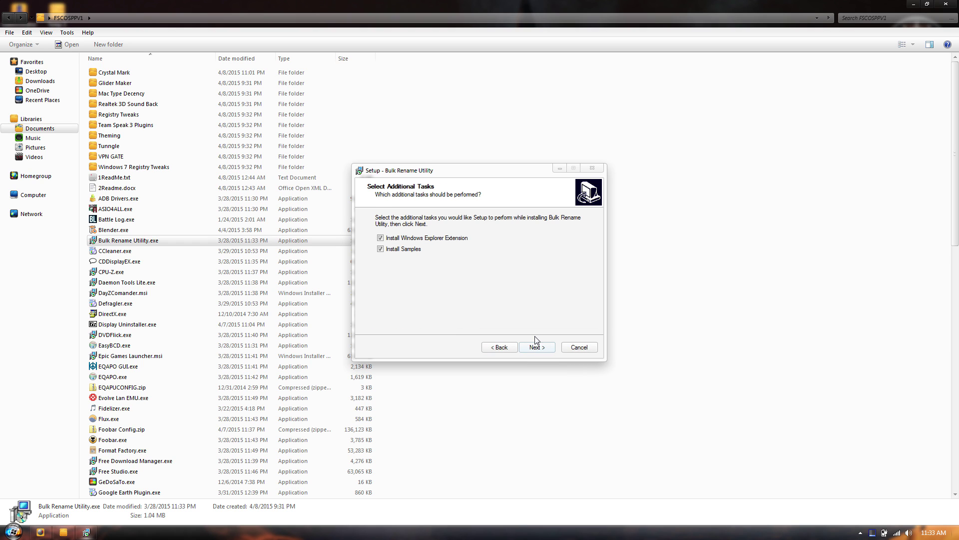
{"action": "left_click", "coordinate": [538, 348]}
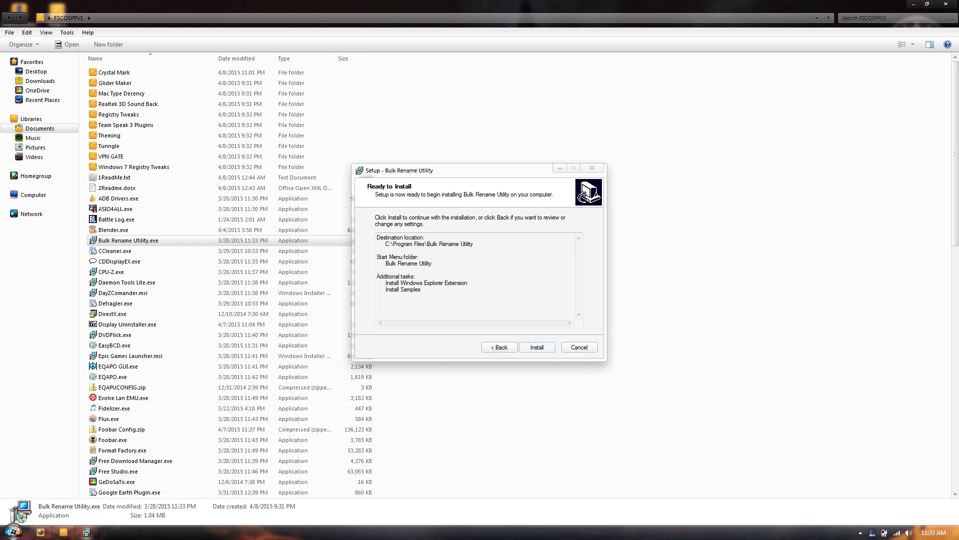
{"action": "left_click", "coordinate": [524, 346]}
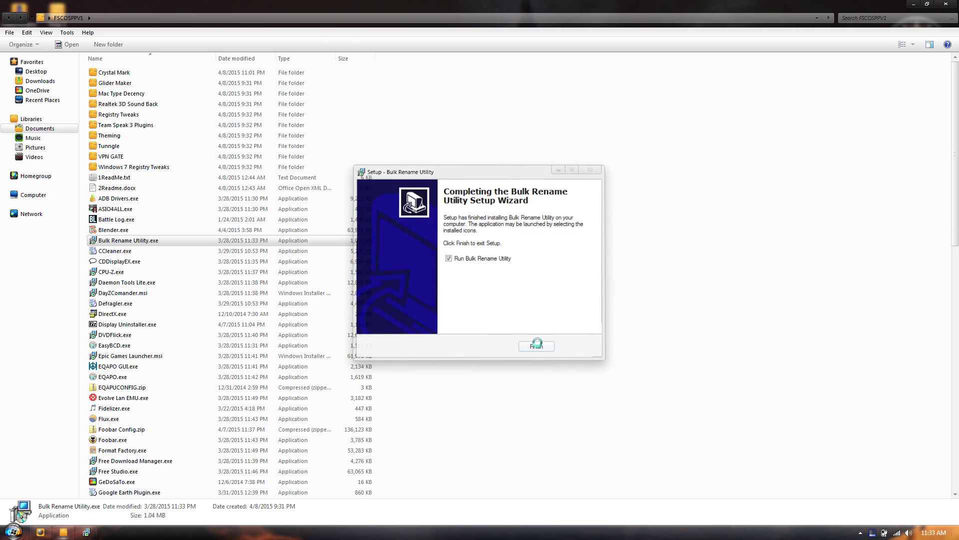
Finish the setup with Bulk Rename Utility launched and load the files from Bulk Rename Utility.exe through Lite Coin Wallet.exe into it
{"action": "left_click", "coordinate": [537, 346]}
{"action": "left_click_drag", "start_coordinate": [429, 249], "coordinate": [429, 497]}
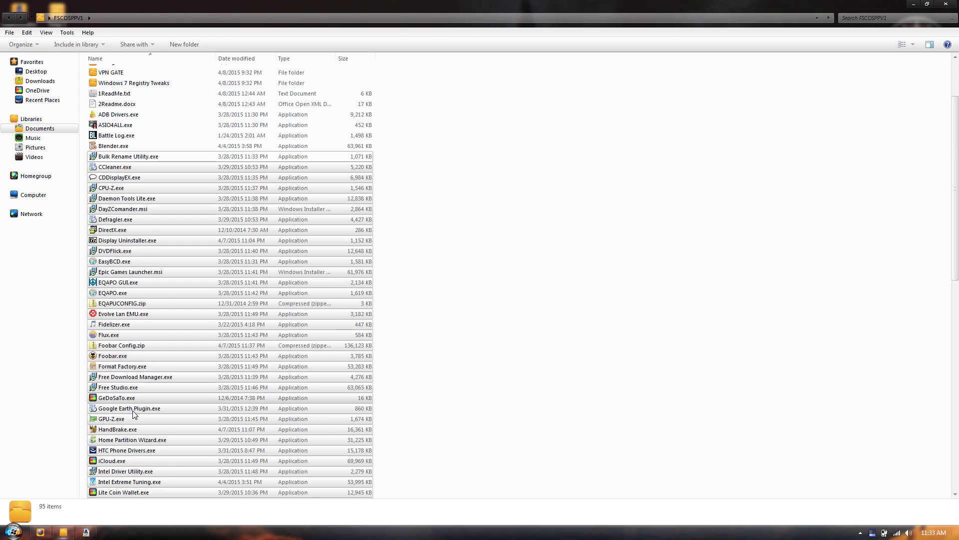
{"action": "left_click_drag", "start_coordinate": [149, 449], "coordinate": [102, 499]}
{"action": "left_click_drag", "start_coordinate": [91, 536], "coordinate": [240, 411]}
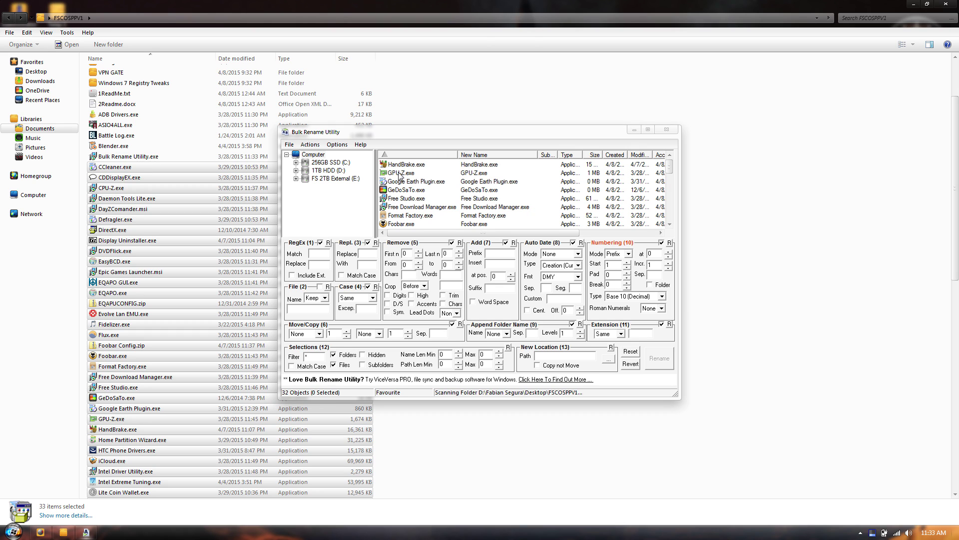
Preview the numbered new names for GPU-Z.exe through Free Download Manager.exe without renaming them, and close Bulk Rename Utility
{"action": "left_click_drag", "start_coordinate": [394, 175], "coordinate": [405, 210]}
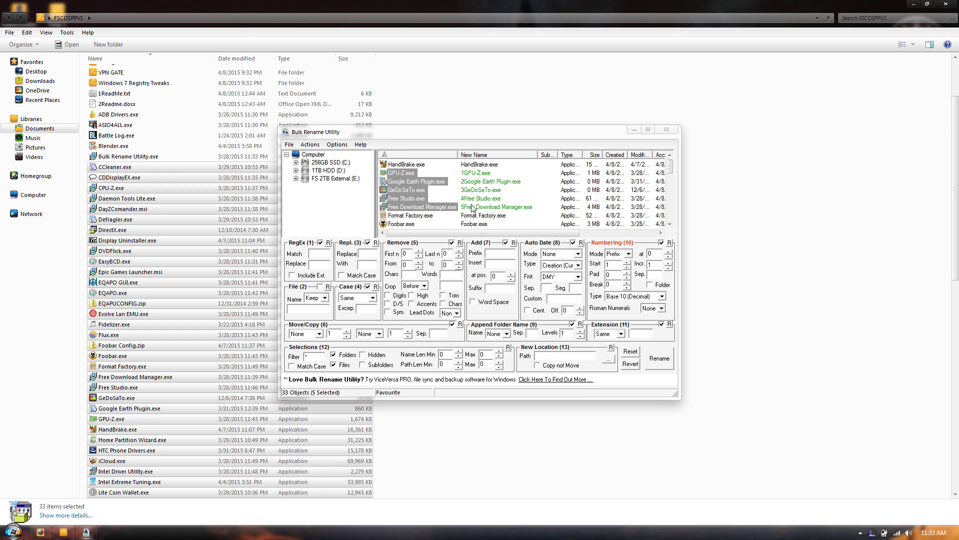
{"action": "left_click", "coordinate": [683, 140]}
{"action": "left_click", "coordinate": [86, 532]}
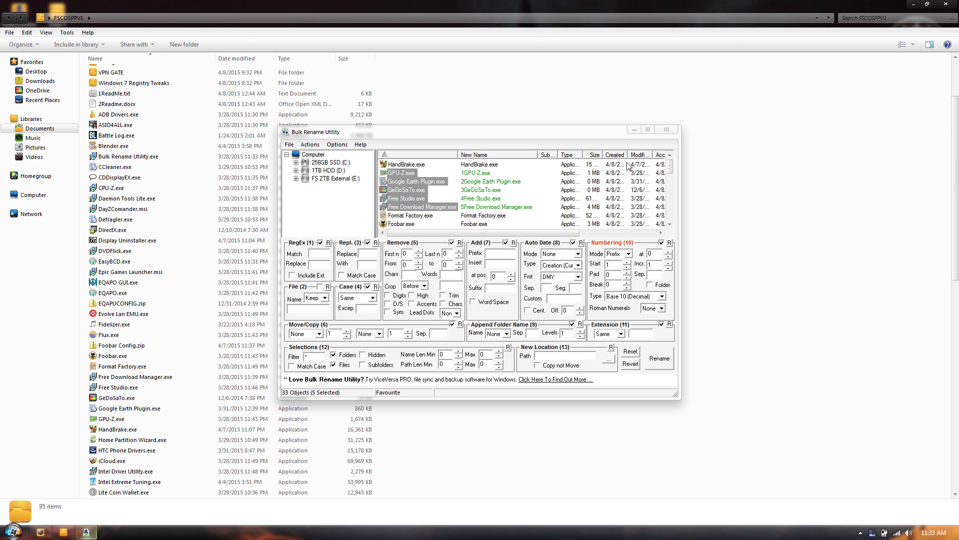
{"action": "left_click", "coordinate": [664, 130]}
{"action": "left_click", "coordinate": [860, 532]}
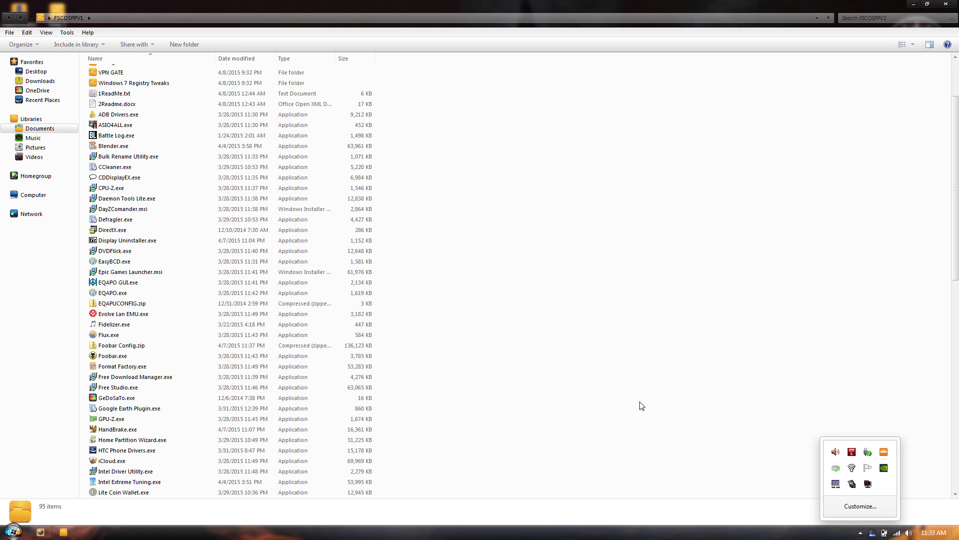
{"action": "left_click", "coordinate": [566, 266]}
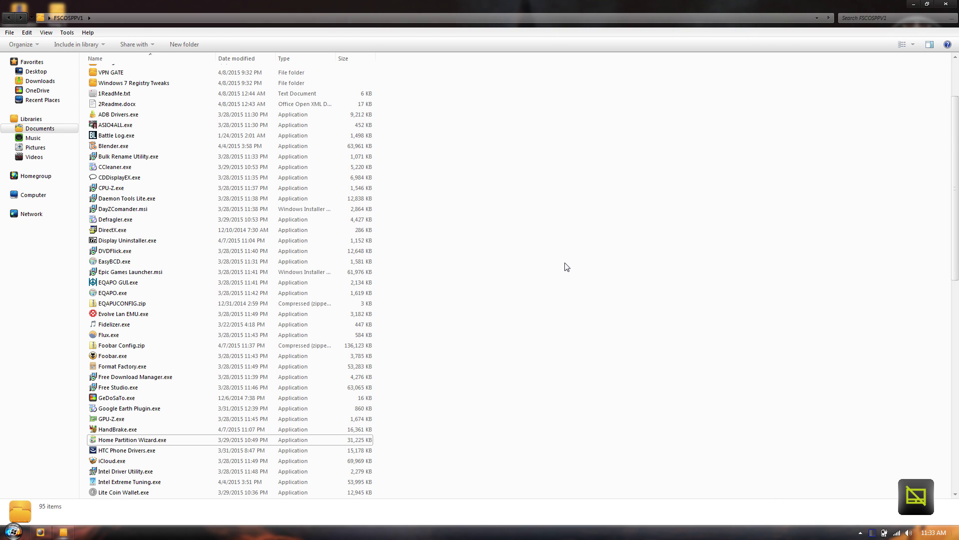
{"action": "scroll", "coordinate": [537, 407], "scroll_direction": "down", "scroll_amount": 5}
{"action": "scroll", "coordinate": [300, 250], "scroll_direction": "up", "scroll_amount": 5}
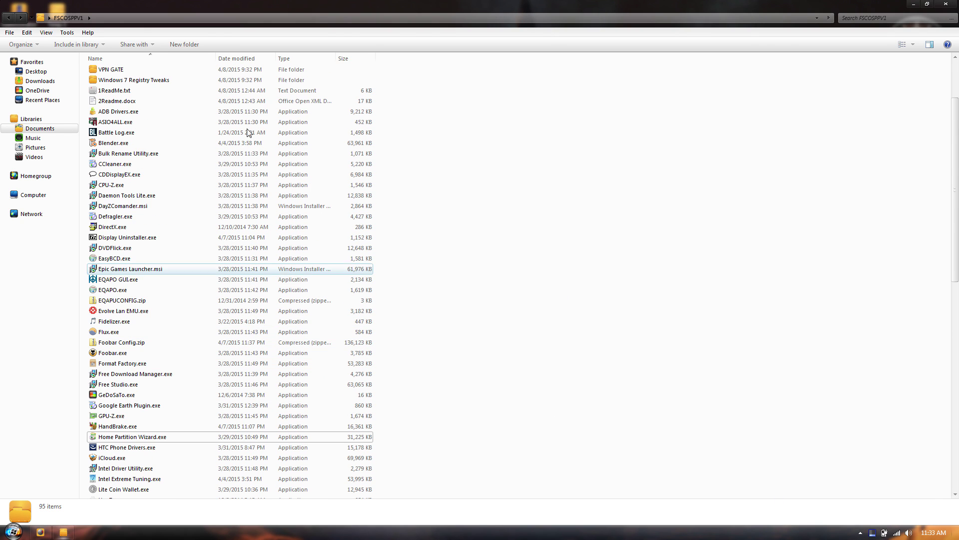
Run the CCleaner v5.04 setup as administrator, view its welcome page and quit the setup without installing
{"action": "right_click", "coordinate": [111, 165]}
{"action": "left_click", "coordinate": [150, 183]}
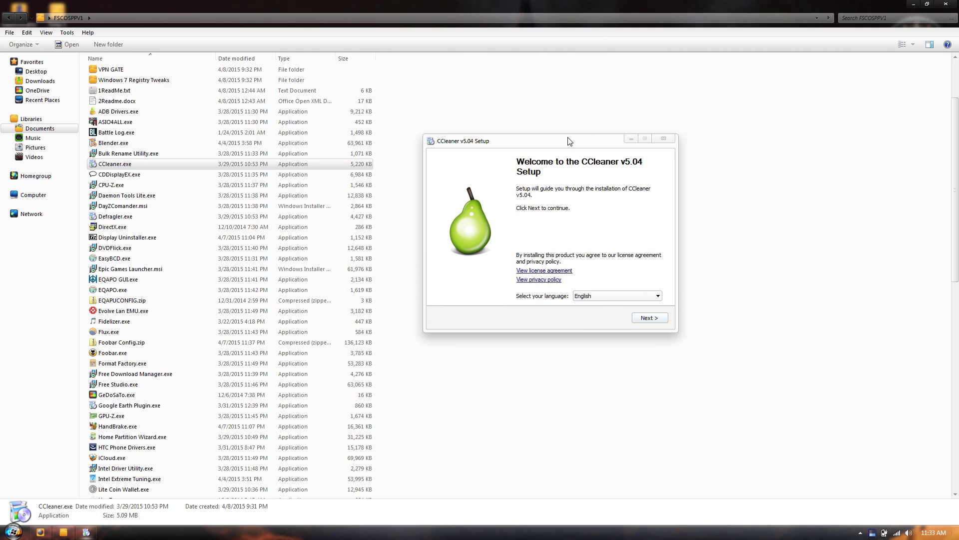
{"action": "left_click_drag", "start_coordinate": [568, 141], "coordinate": [480, 117]}
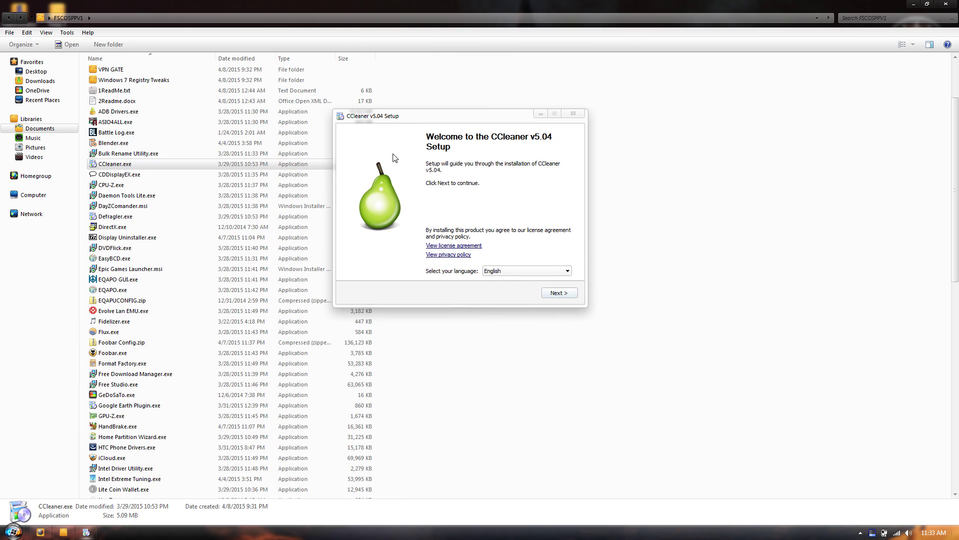
{"action": "left_click", "coordinate": [574, 115]}
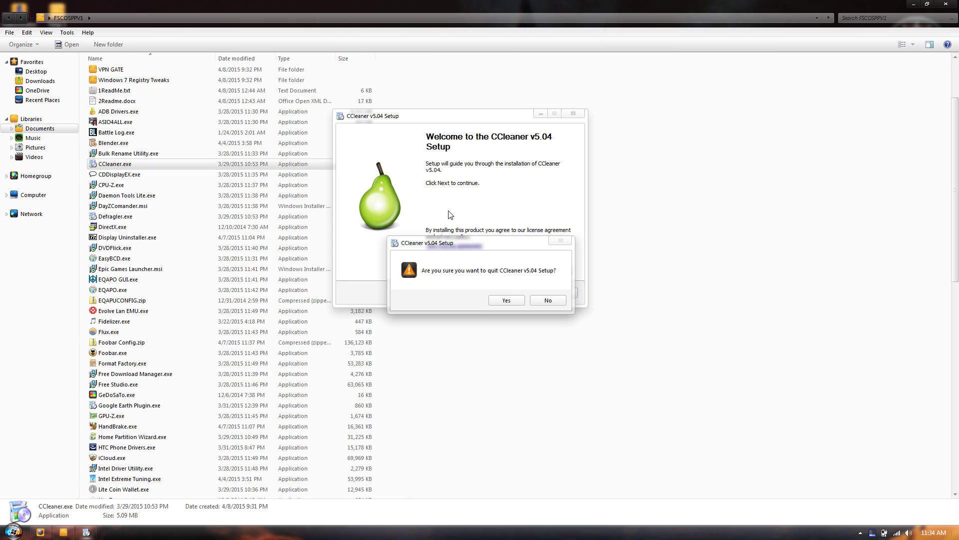
{"action": "left_click", "coordinate": [505, 300]}
Run CDDisplayEX.exe as administrator and set up CDisplayEx in C:\Program Files\CDisplayEx with desktop and Quick Launch icons
{"action": "right_click", "coordinate": [107, 175]}
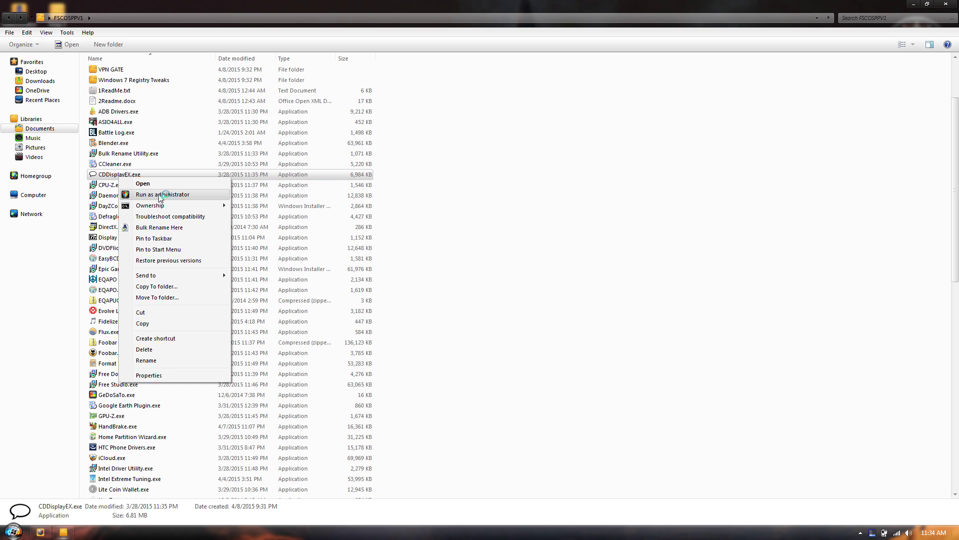
{"action": "left_click", "coordinate": [150, 191]}
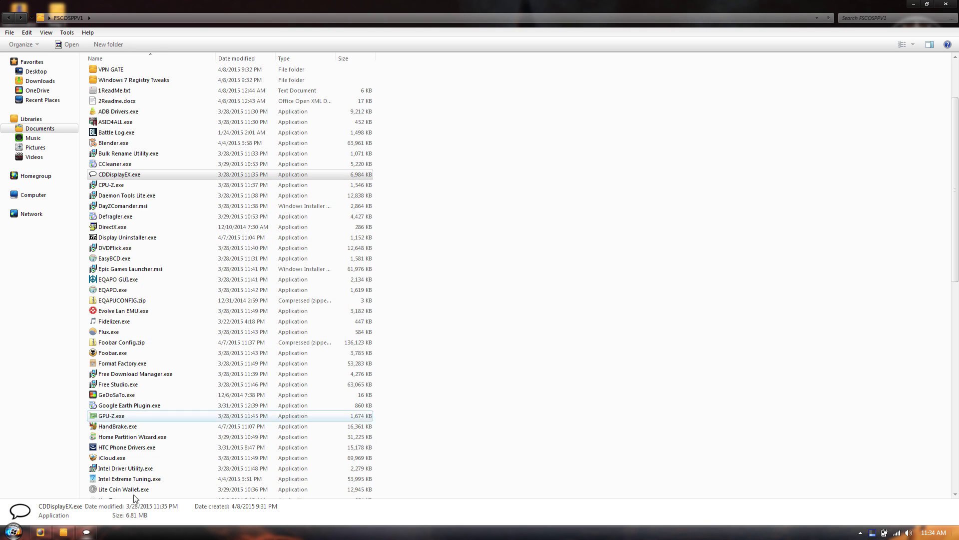
{"action": "left_click_drag", "start_coordinate": [399, 37], "coordinate": [80, 362]}
{"action": "double_click", "coordinate": [222, 359]}
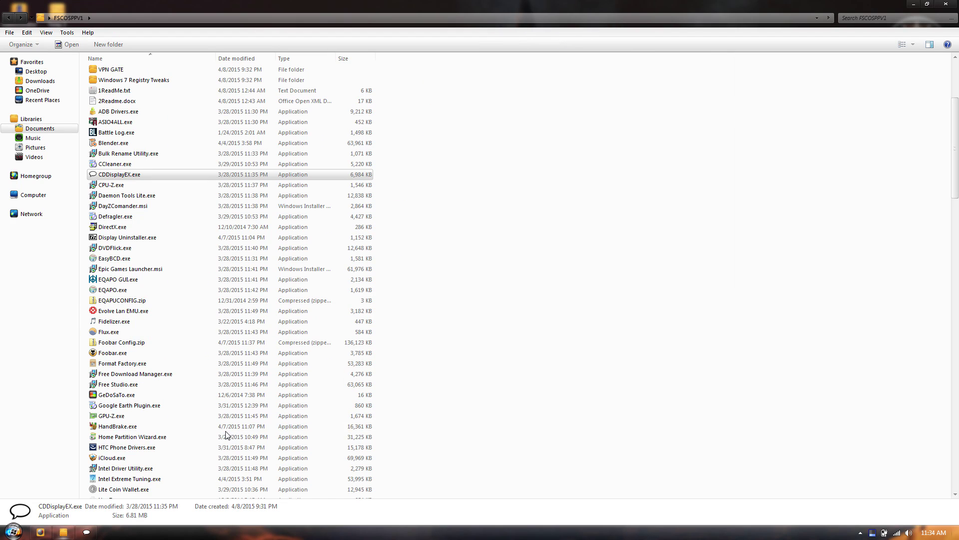
{"action": "left_click", "coordinate": [87, 532]}
{"action": "left_click", "coordinate": [581, 348]}
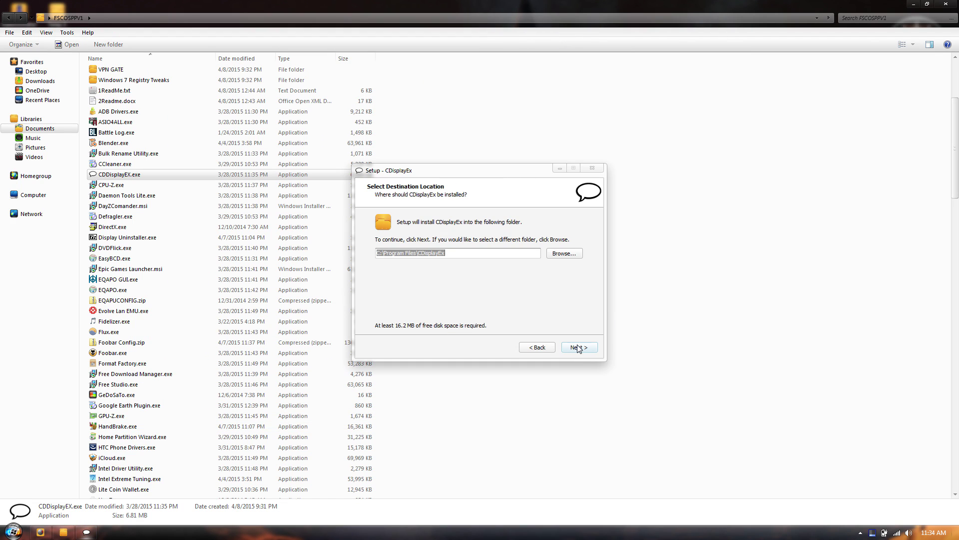
{"action": "left_click", "coordinate": [578, 347]}
{"action": "left_click", "coordinate": [578, 348]}
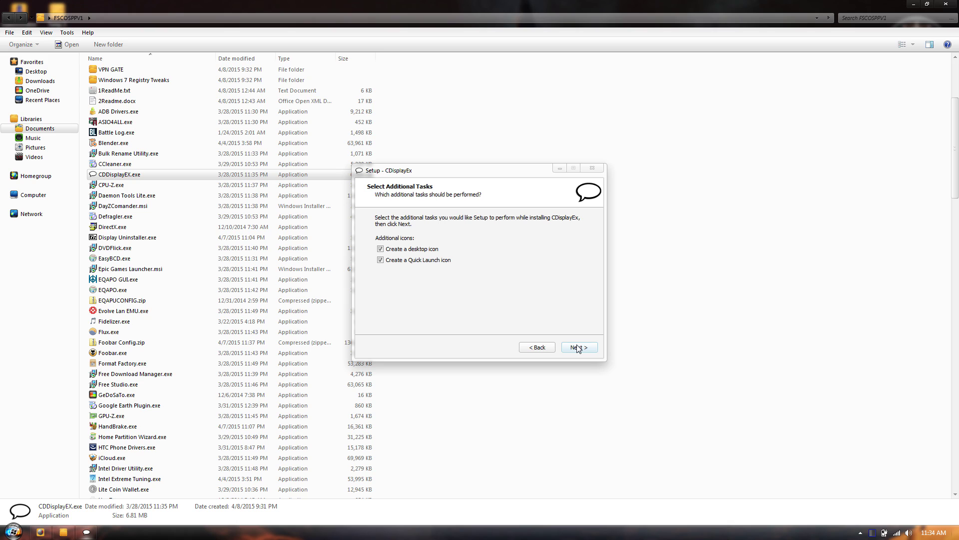
{"action": "left_click", "coordinate": [578, 348]}
Decline Ad-Aware Web Companion and 360 Total Security with custom installation, install CDisplayEx and finish without launching it
{"action": "left_click", "coordinate": [535, 345]}
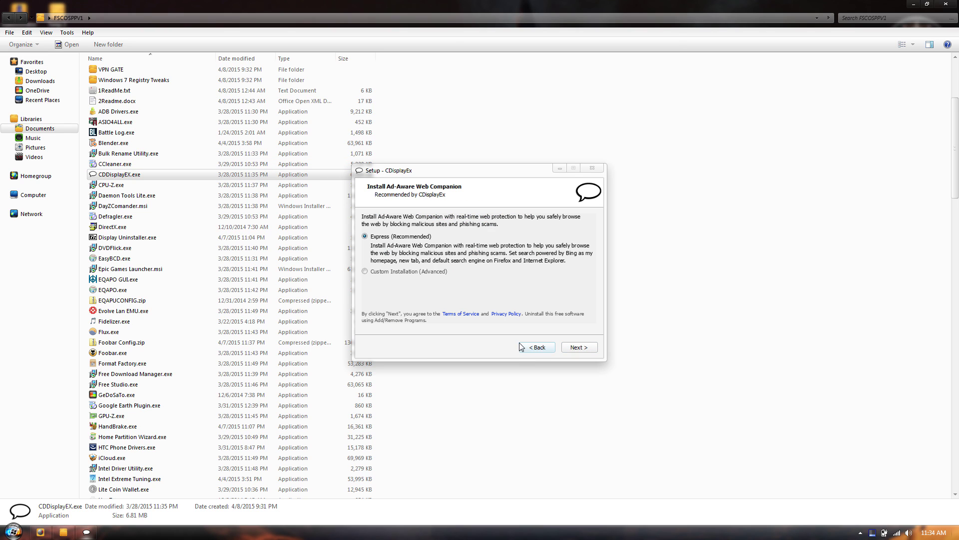
{"action": "left_click", "coordinate": [412, 272]}
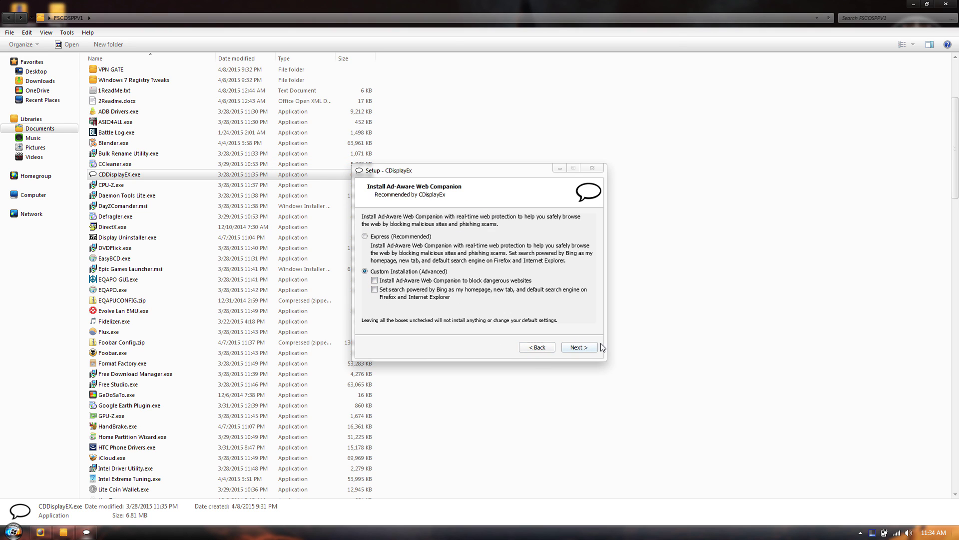
{"action": "left_click", "coordinate": [575, 351]}
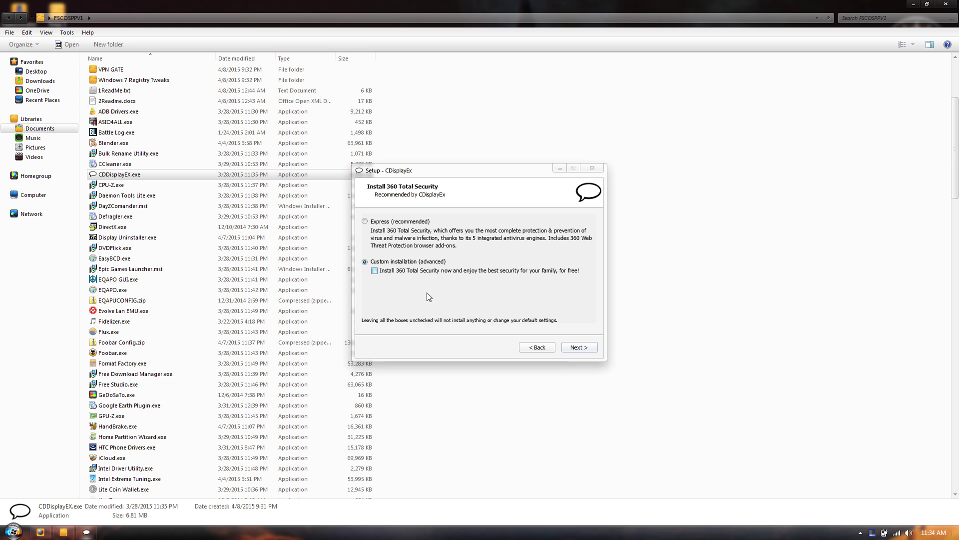
{"action": "left_click", "coordinate": [587, 351]}
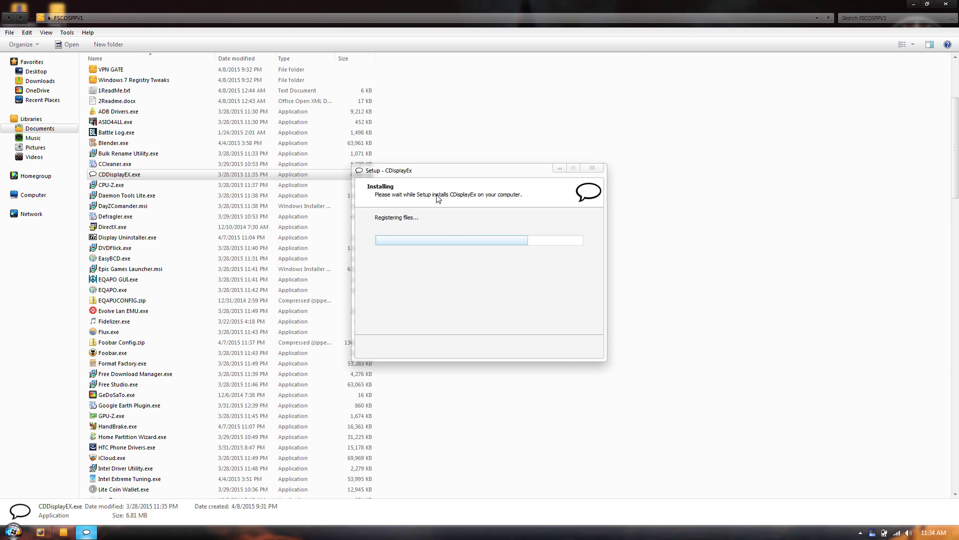
{"action": "left_click", "coordinate": [577, 351]}
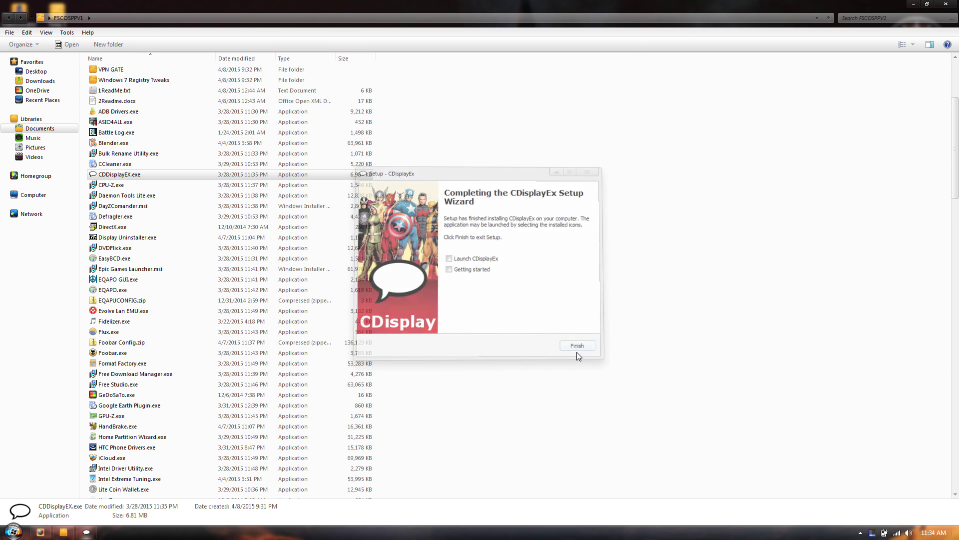
Run CPU-Z.exe and install CPUID CPU-Z 1.72 into C:\Program Files\CPUID\CPU-Z, accepting the licence and default options
{"action": "left_click", "coordinate": [121, 186]}
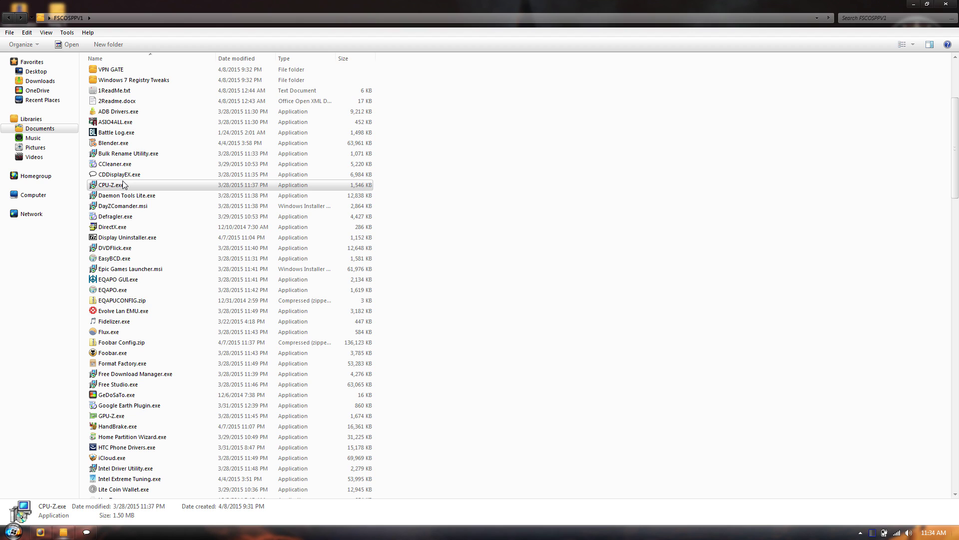
{"action": "double_click", "coordinate": [122, 183]}
{"action": "left_click", "coordinate": [506, 277]}
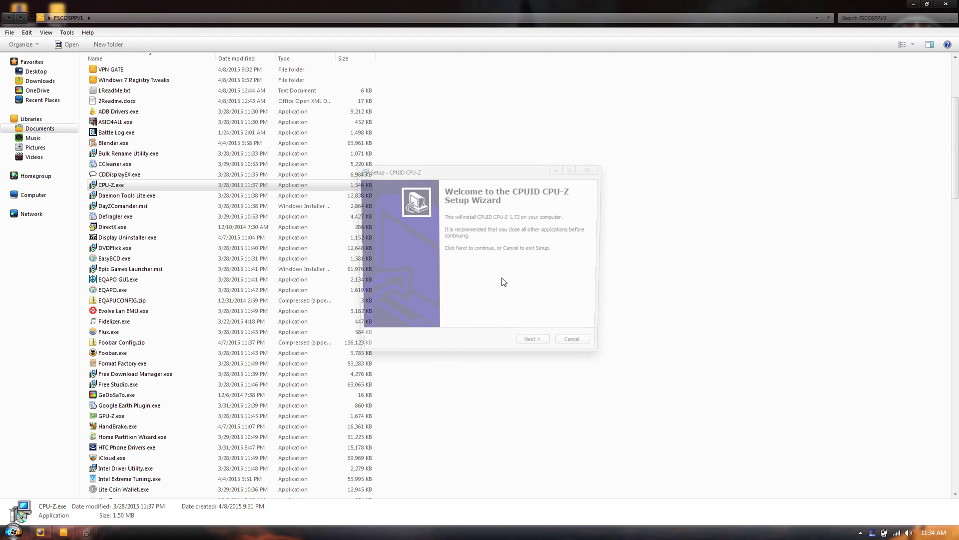
{"action": "left_click", "coordinate": [534, 350]}
{"action": "left_click", "coordinate": [392, 316]}
{"action": "left_click", "coordinate": [549, 351]}
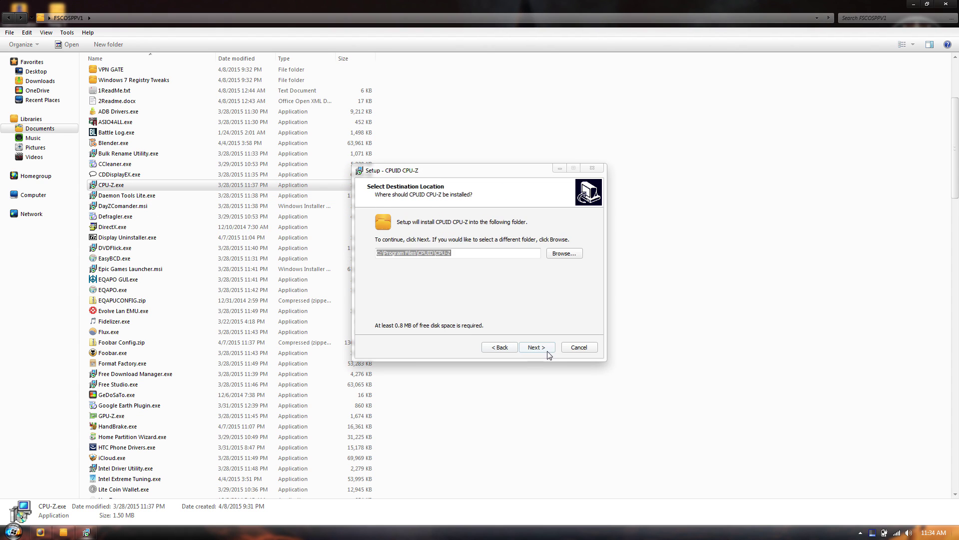
{"action": "left_click", "coordinate": [548, 351]}
{"action": "left_click", "coordinate": [548, 351]}
{"action": "left_click", "coordinate": [548, 351]}
{"action": "left_click", "coordinate": [548, 353]}
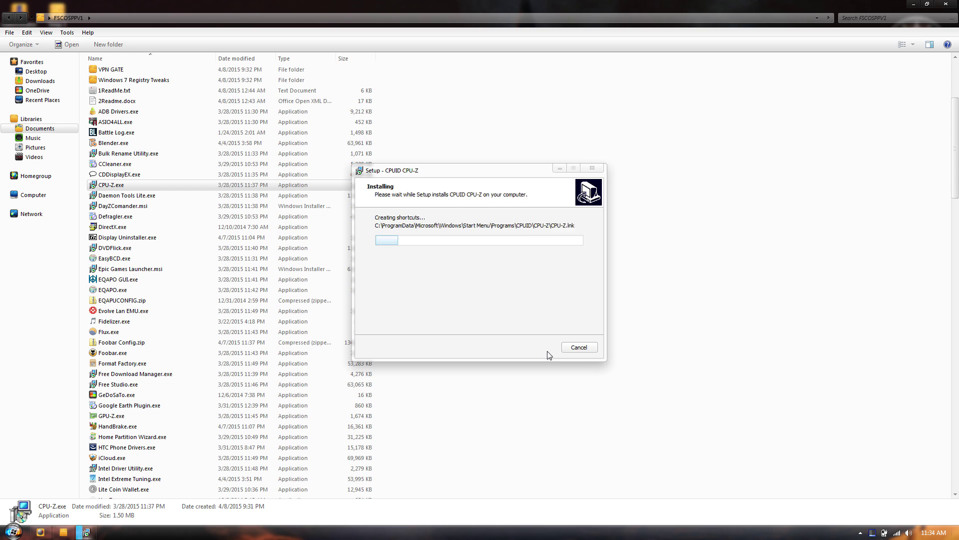
Finish the CPU-Z setup with its readme opened, and close cpuz_readme.txt
{"action": "left_click", "coordinate": [537, 348]}
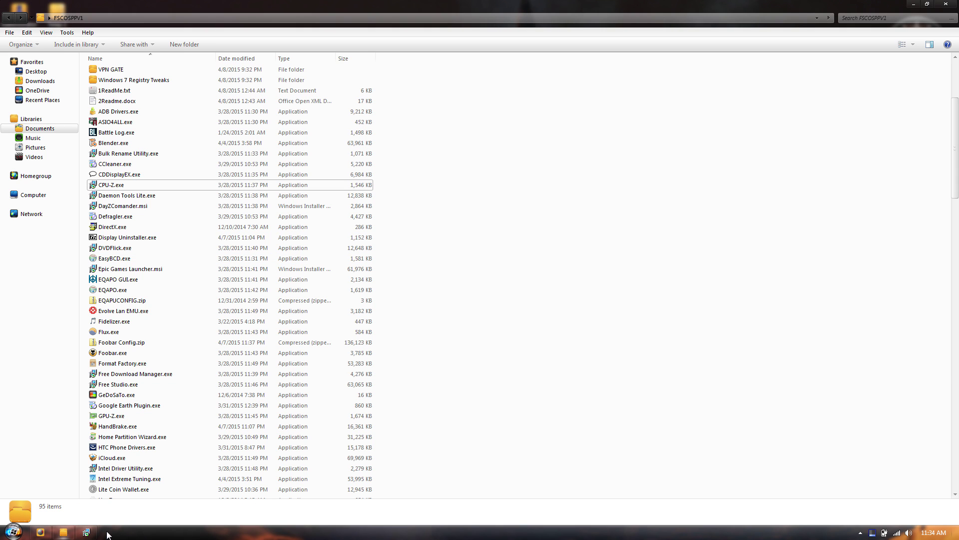
{"action": "left_click", "coordinate": [84, 533]}
{"action": "left_click", "coordinate": [532, 348]}
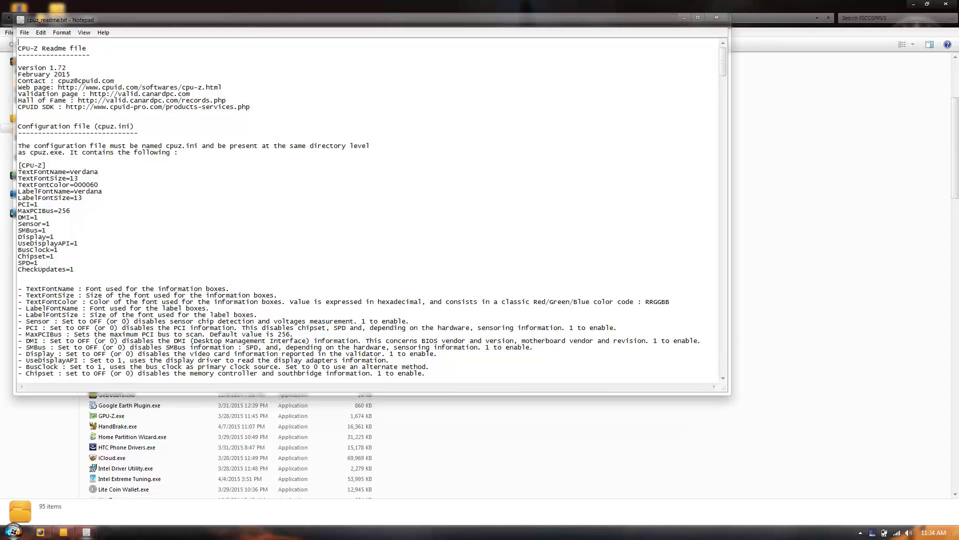
{"action": "double_click", "coordinate": [702, 7]}
{"action": "left_click_drag", "start_coordinate": [702, 18], "coordinate": [634, 1]}
Cancel running Daemon Tools Lite.exe at the security warning, and search for "dae" to open the installed DAEMON Tools Lite
{"action": "left_click", "coordinate": [132, 196]}
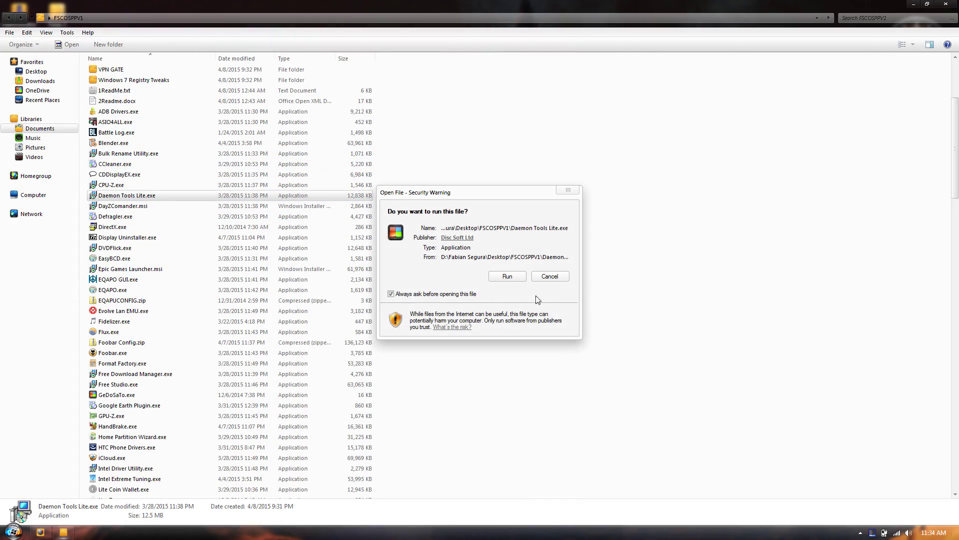
{"action": "left_click", "coordinate": [564, 281]}
{"action": "key", "text": "super+Right"}
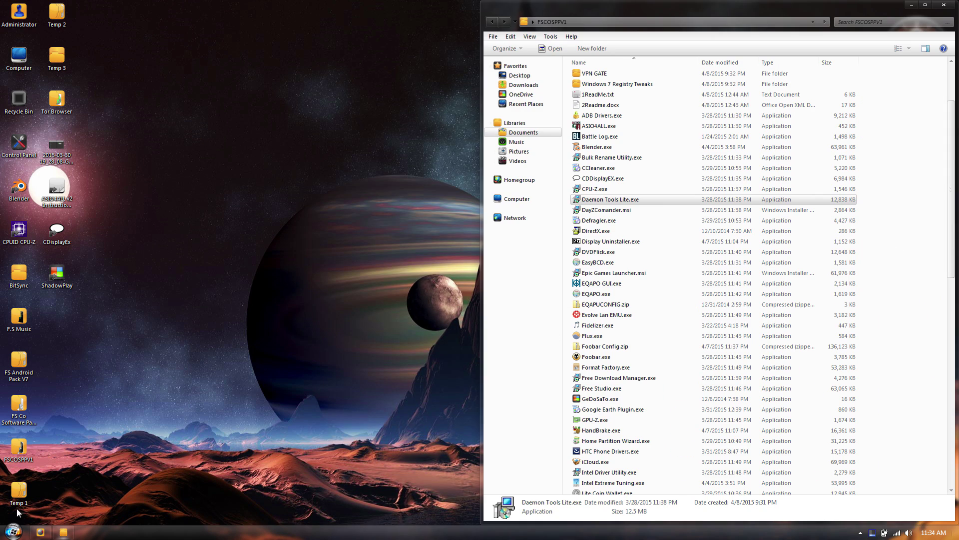
{"action": "key", "text": "super"}
{"action": "type", "text": "daemon"}
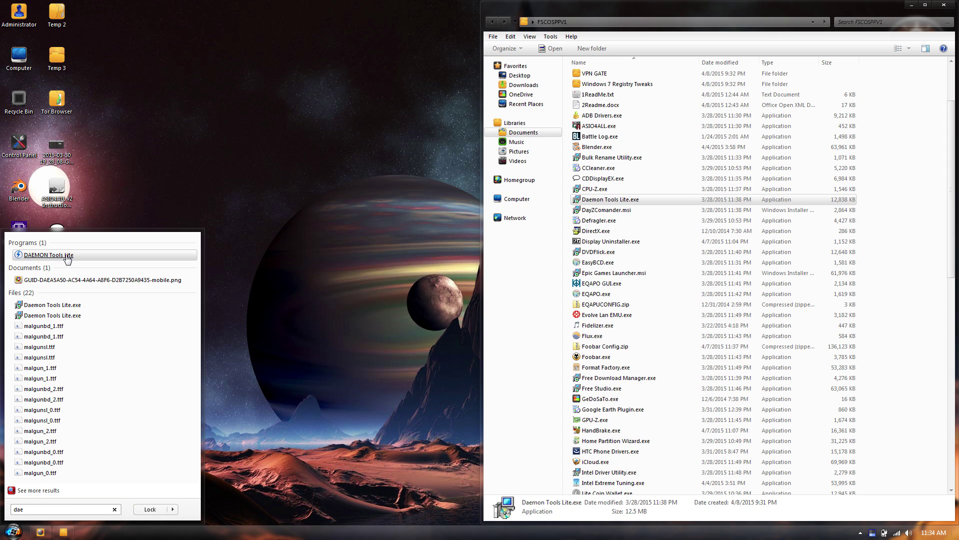
{"action": "left_click", "coordinate": [72, 259]}
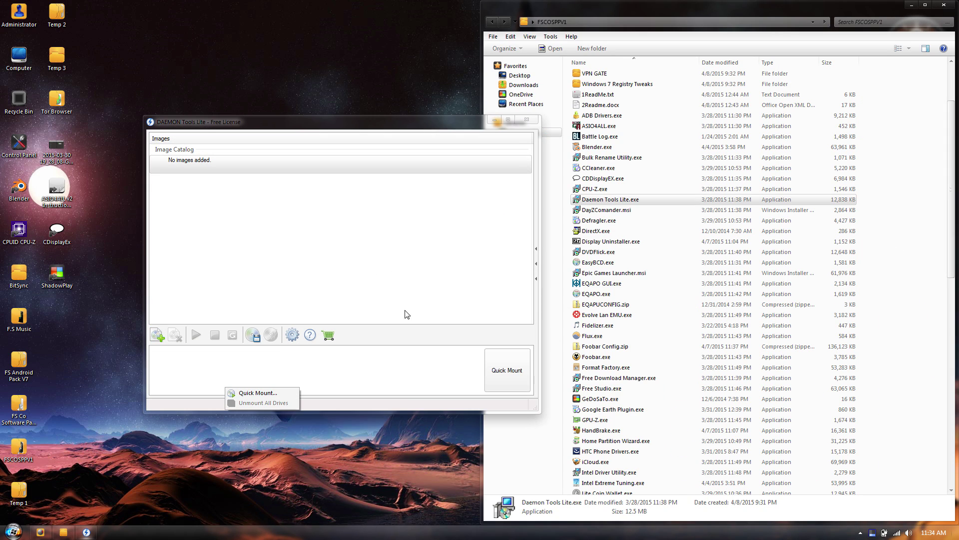
Close DAEMON Tools Lite and maximize the FSCOSPPV1 folder window
{"action": "left_click_drag", "start_coordinate": [477, 120], "coordinate": [394, 183]}
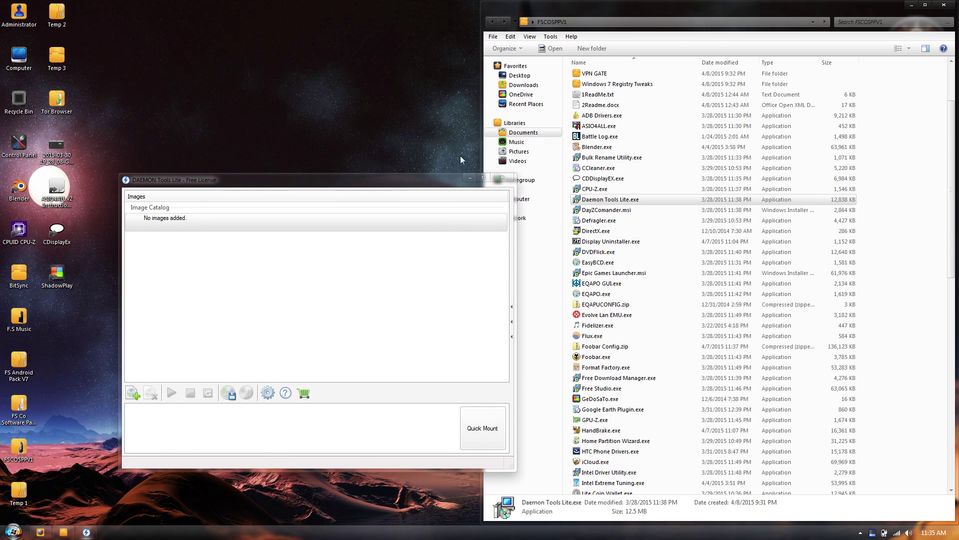
{"action": "left_click", "coordinate": [503, 178]}
{"action": "double_click", "coordinate": [601, 11]}
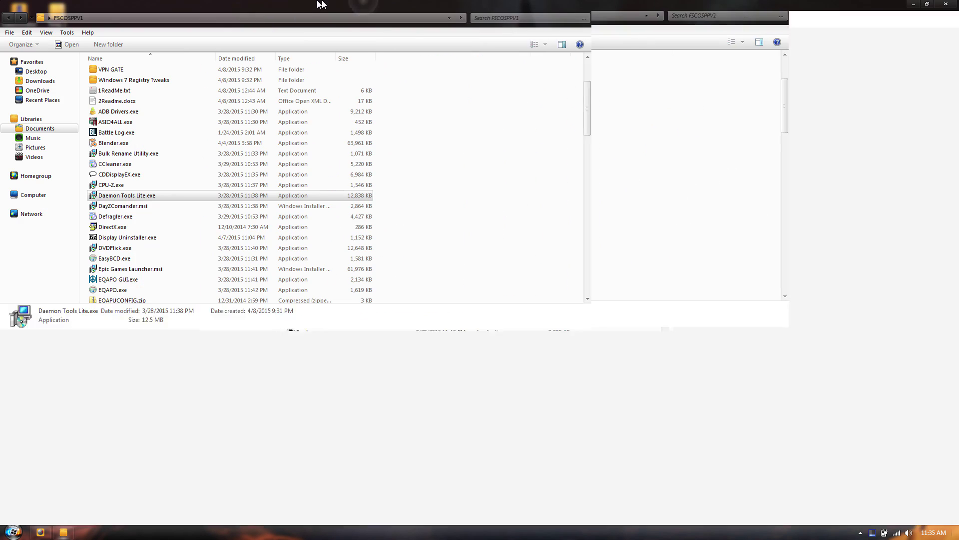
Install DayZ Commander from DayZComander.msi, accepting the licence agreement and the default options, and finish the setup wizard
{"action": "right_click", "coordinate": [134, 207]}
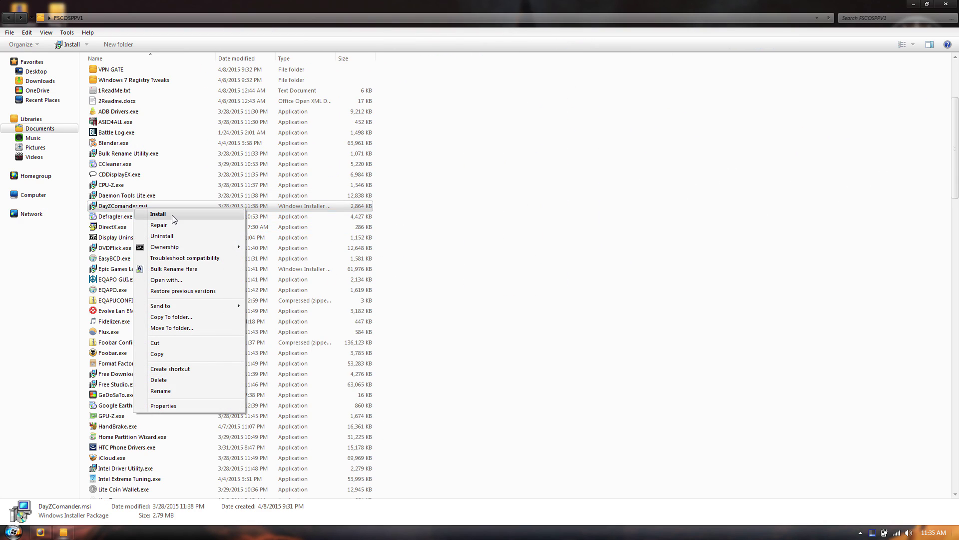
{"action": "left_click", "coordinate": [172, 215]}
{"action": "left_click", "coordinate": [520, 279]}
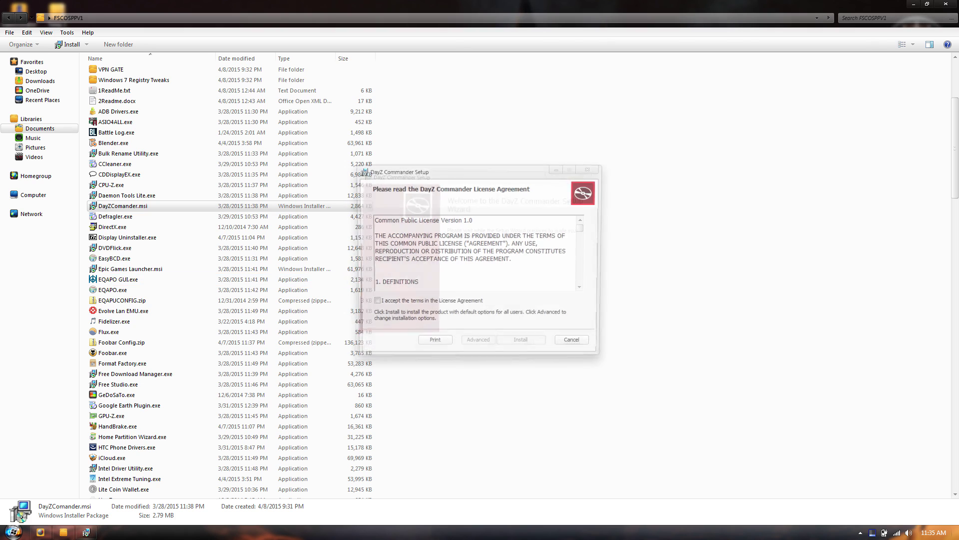
{"action": "left_click", "coordinate": [516, 345]}
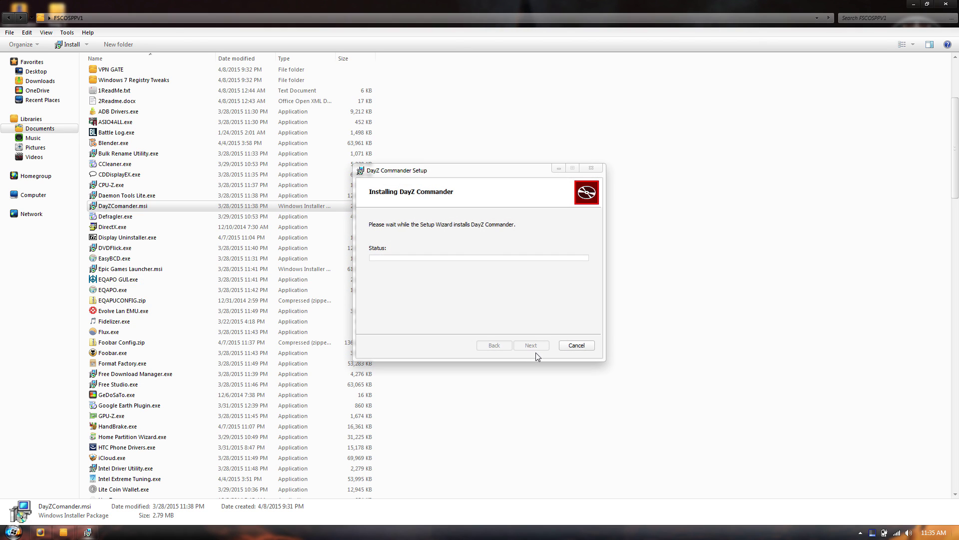
{"action": "left_click_drag", "start_coordinate": [409, 175], "coordinate": [463, 157]}
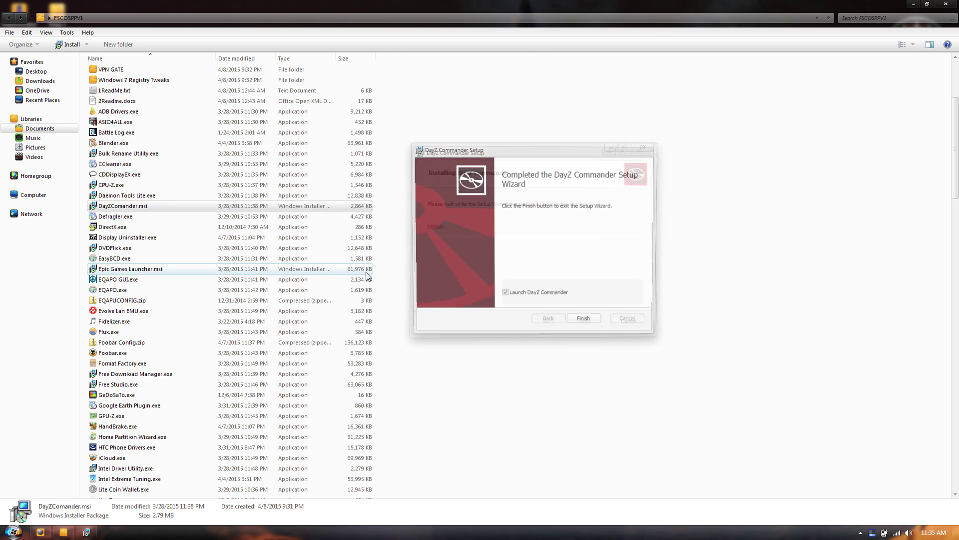
{"action": "left_click", "coordinate": [585, 324]}
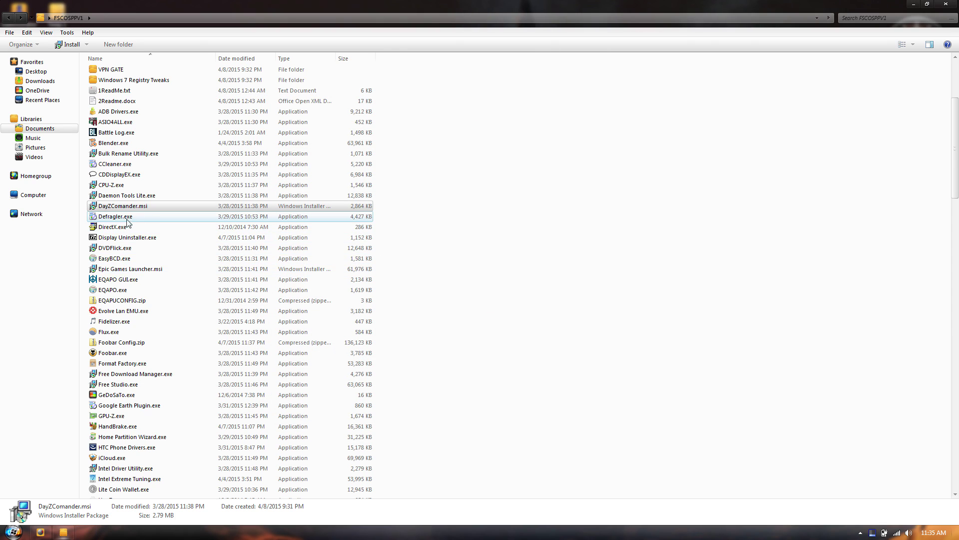
Run Defragler.exe as administrator to view the Defraggler v2.19 setup, and quit the setup at its welcome page
{"action": "left_click", "coordinate": [121, 216]}
{"action": "right_click", "coordinate": [121, 218]}
{"action": "left_click", "coordinate": [155, 238]}
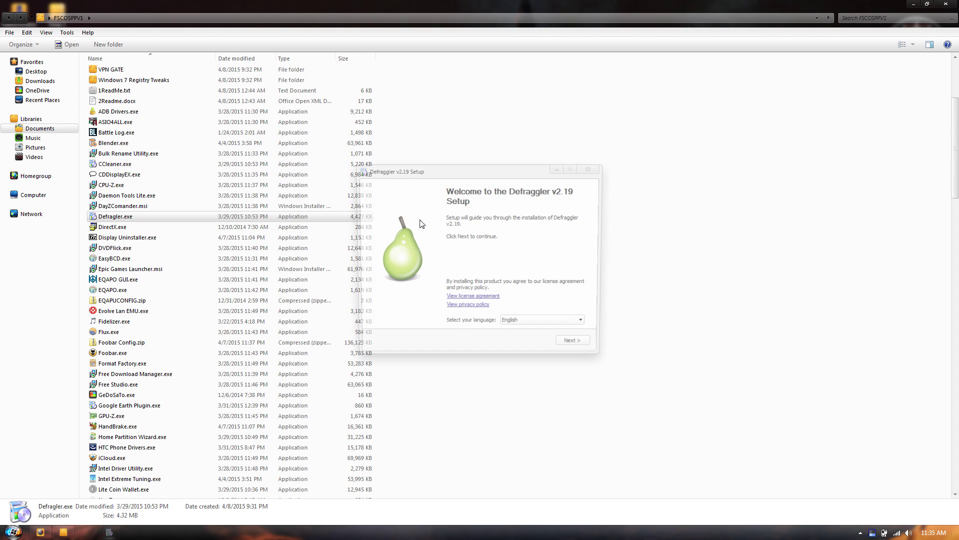
{"action": "left_click_drag", "start_coordinate": [544, 184], "coordinate": [517, 173]}
{"action": "left_click", "coordinate": [655, 170]}
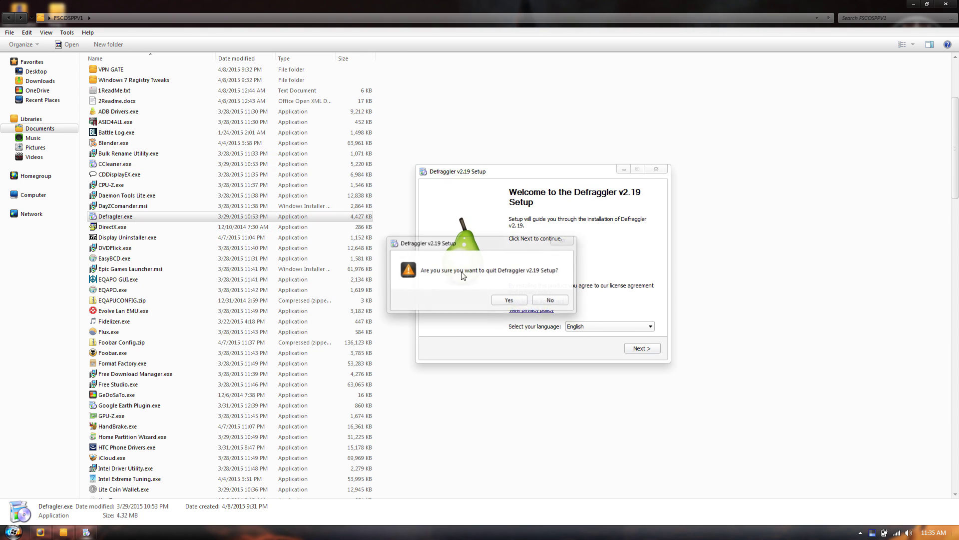
{"action": "left_click", "coordinate": [509, 300]}
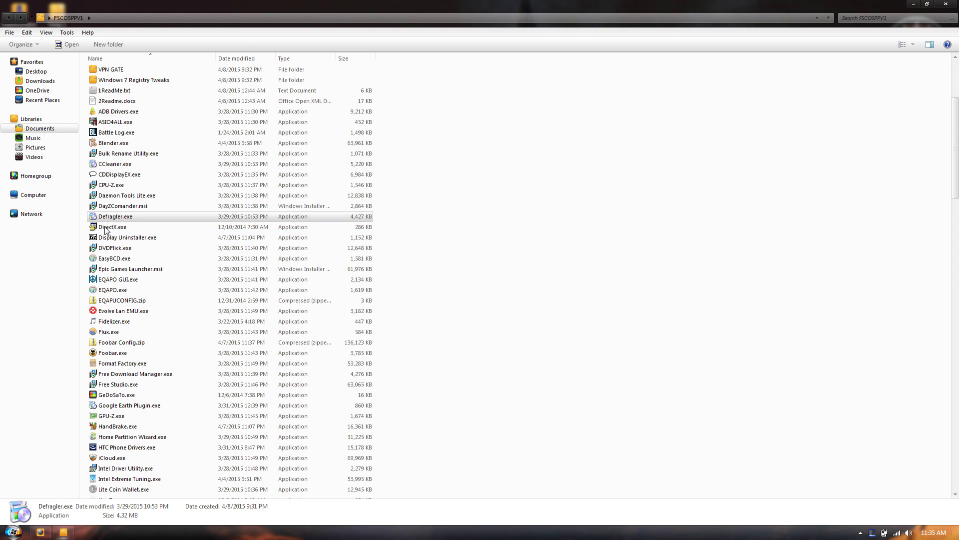
Run DirectX.exe as administrator to view the DirectX setup, and cancel both the setup and the Program Compatibility Assistant
{"action": "right_click", "coordinate": [106, 234]}
{"action": "left_click", "coordinate": [150, 249]}
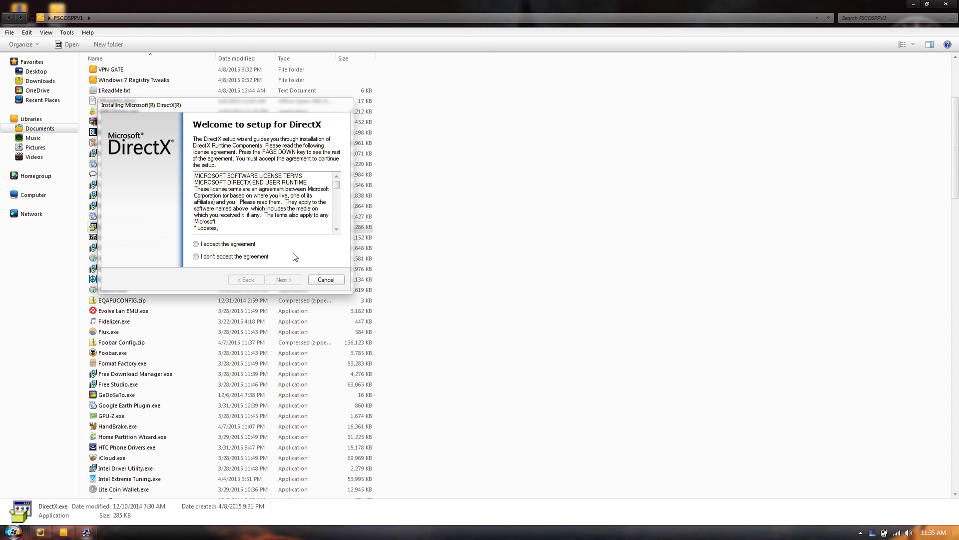
{"action": "left_click_drag", "start_coordinate": [237, 112], "coordinate": [602, 94]}
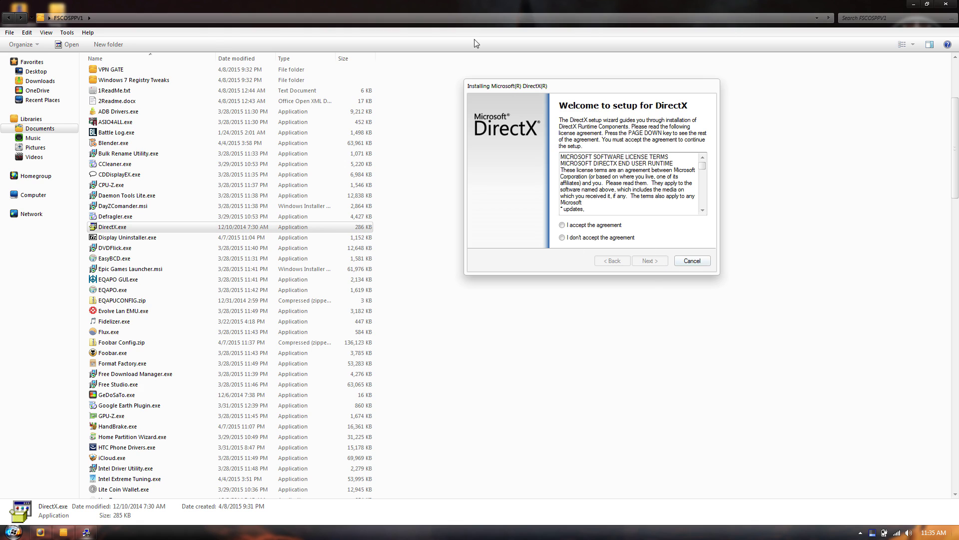
{"action": "left_click", "coordinate": [692, 261]}
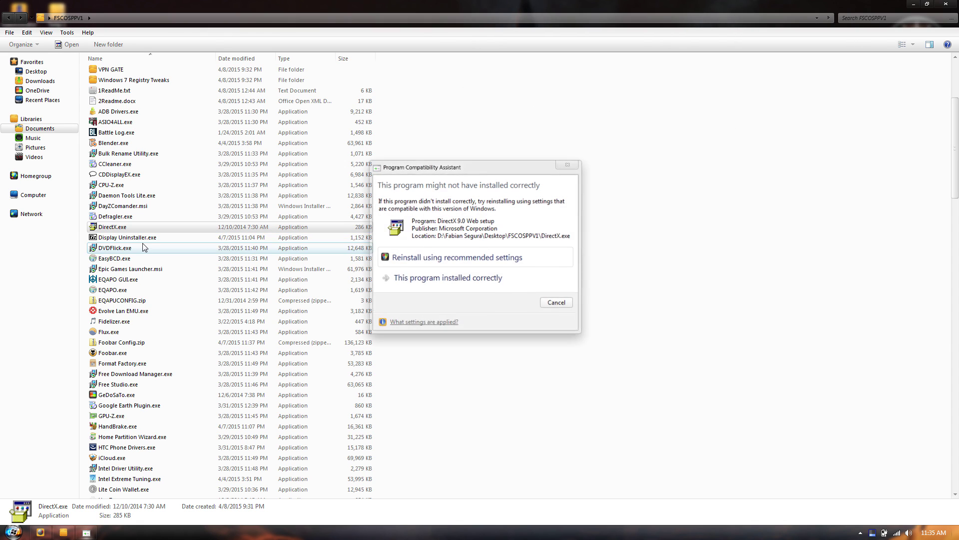
{"action": "left_click", "coordinate": [542, 305]}
Run Display Uninstaller.exe as administrator and open the Display Uninstaller folder in the Documents library
{"action": "right_click", "coordinate": [123, 238]}
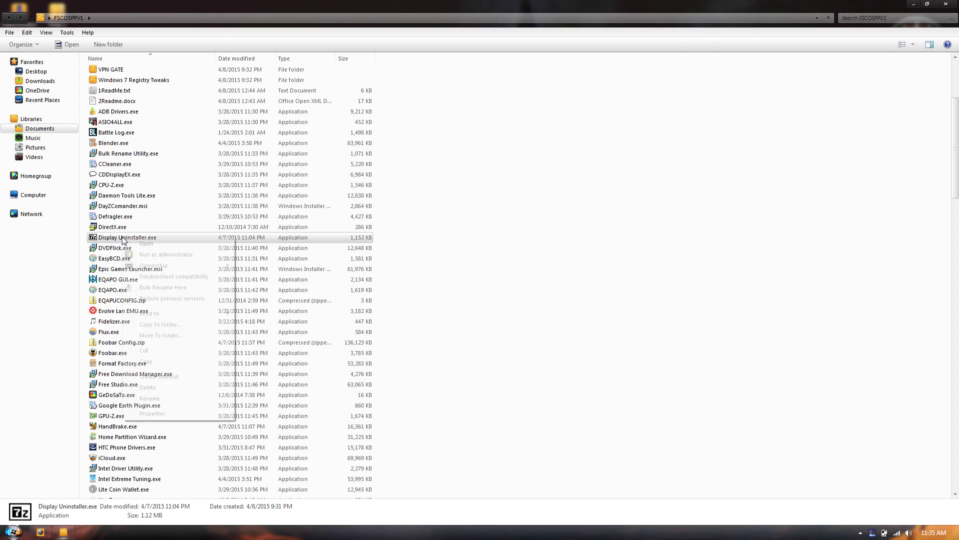
{"action": "left_click", "coordinate": [165, 255]}
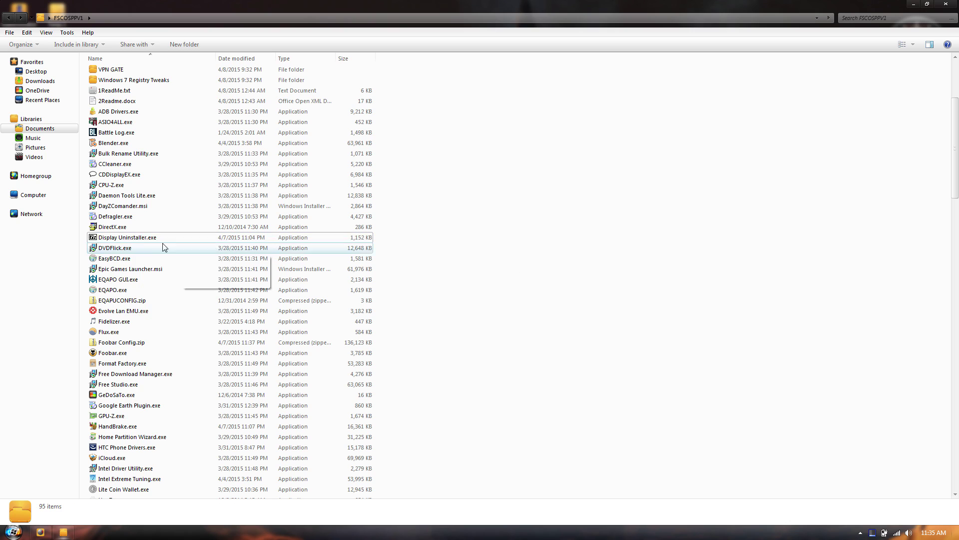
{"action": "left_click", "coordinate": [24, 131]}
{"action": "scroll", "coordinate": [534, 239], "scroll_direction": "down", "scroll_amount": 5}
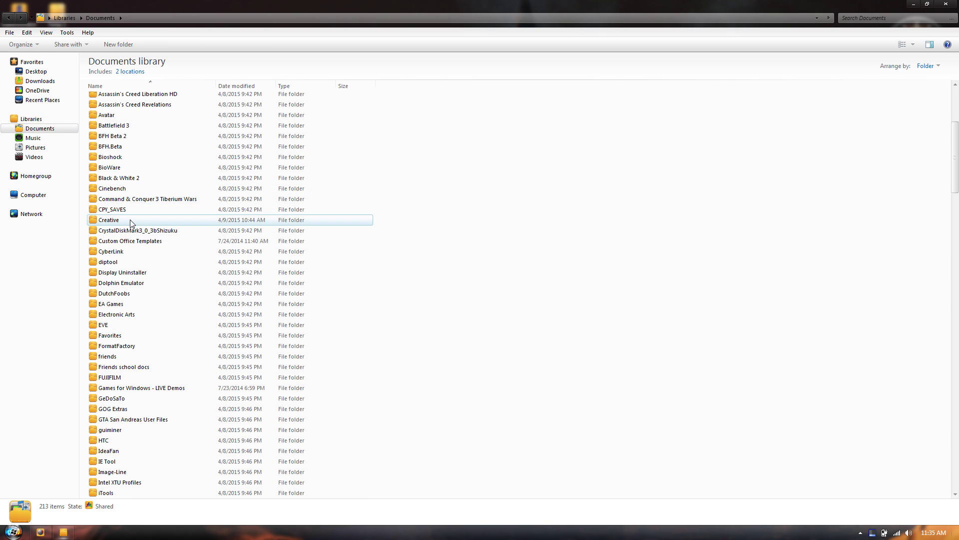
{"action": "double_click", "coordinate": [125, 274]}
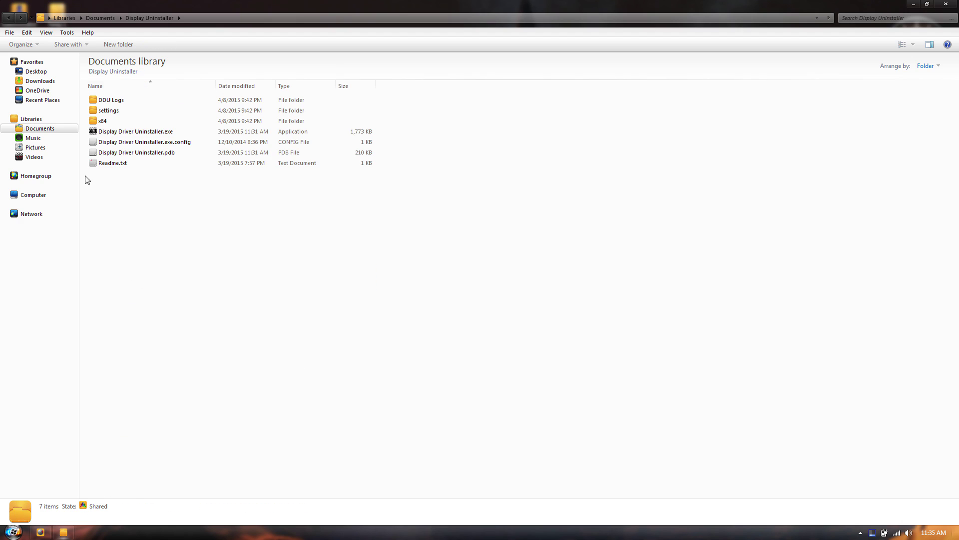
Examine the Display Driver Uninstaller files in this folder and return to the FSCOSPPV1 folder
{"action": "left_click_drag", "start_coordinate": [153, 239], "coordinate": [272, 349]}
{"action": "left_click_drag", "start_coordinate": [175, 265], "coordinate": [186, 287]}
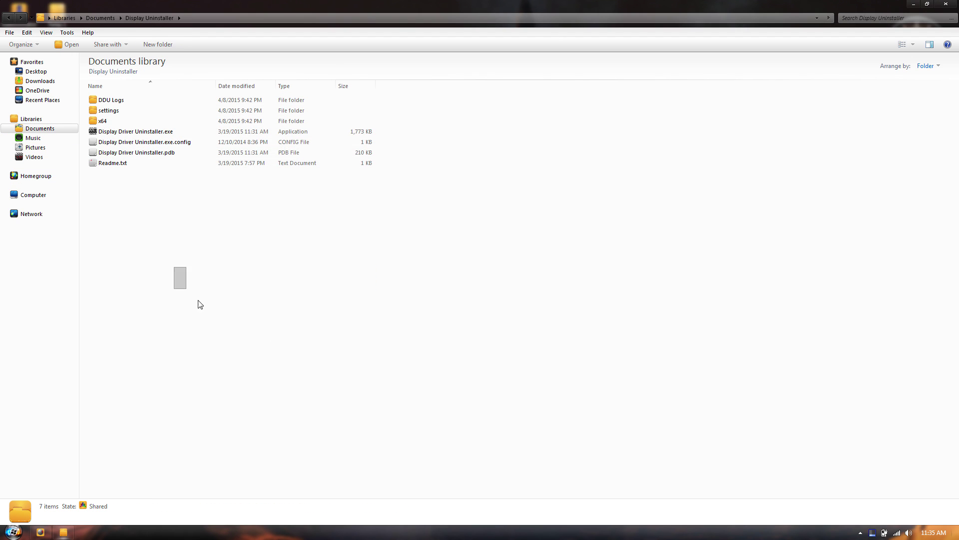
{"action": "left_click_drag", "start_coordinate": [141, 136], "coordinate": [274, 381]}
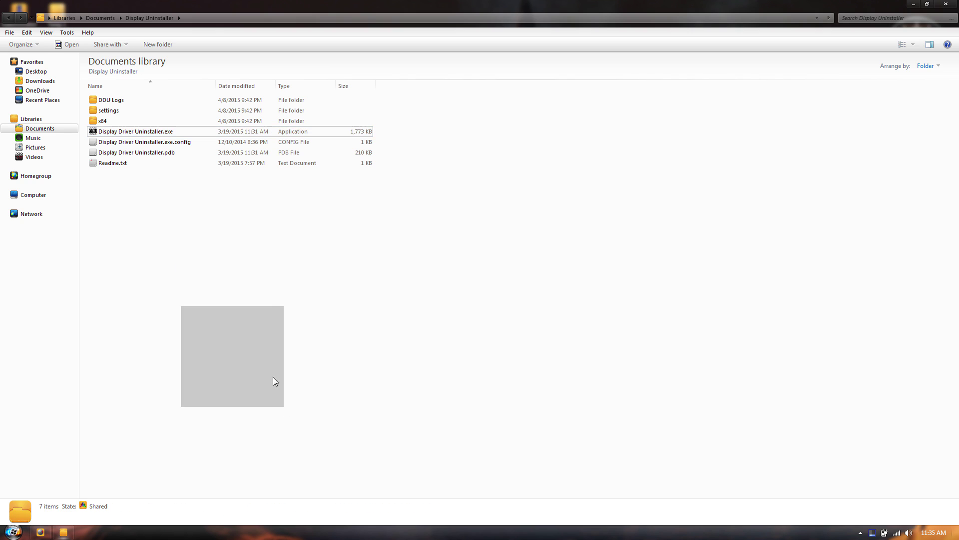
{"action": "left_click", "coordinate": [10, 20]}
{"action": "left_click", "coordinate": [718, 471]}
{"action": "scroll", "coordinate": [718, 472], "scroll_direction": "down", "scroll_amount": 3}
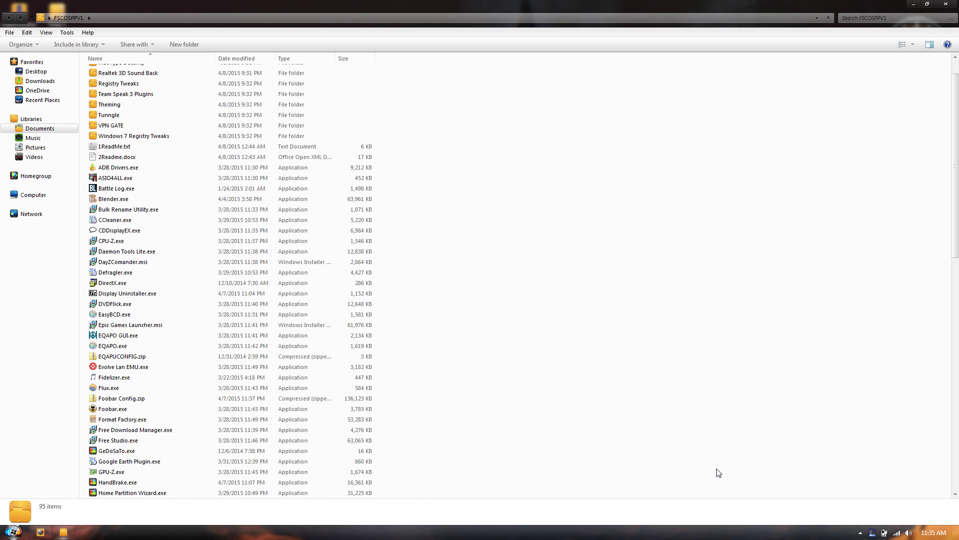
Run DVDFlick.exe as administrator, and check the installed programs for DVD Flick by browsing the full list and searching for "dvd"
{"action": "right_click", "coordinate": [112, 242]}
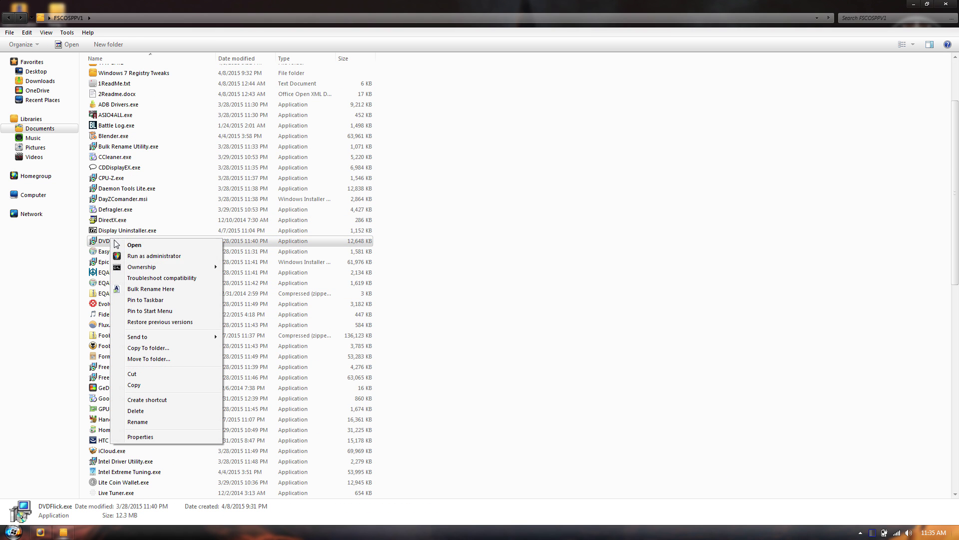
{"action": "left_click", "coordinate": [164, 257]}
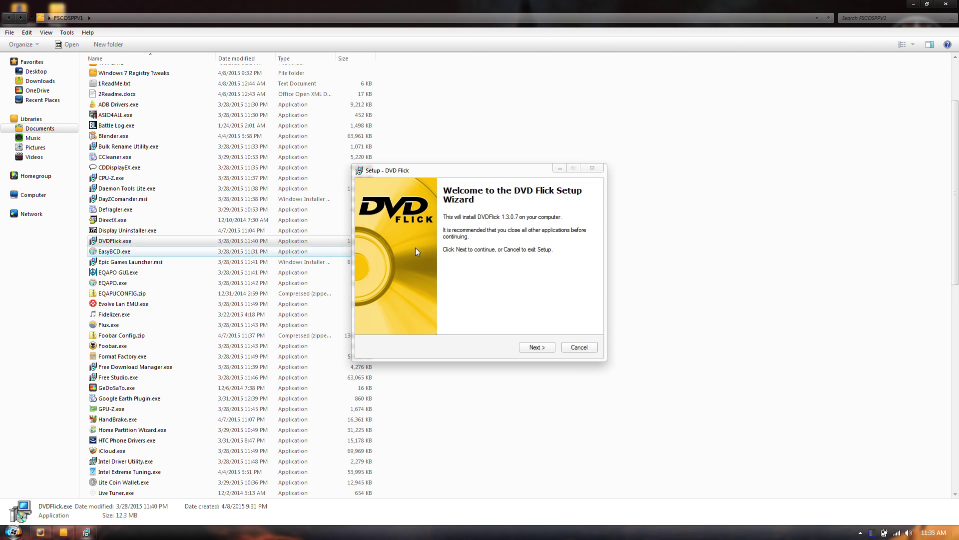
{"action": "key", "text": "super"}
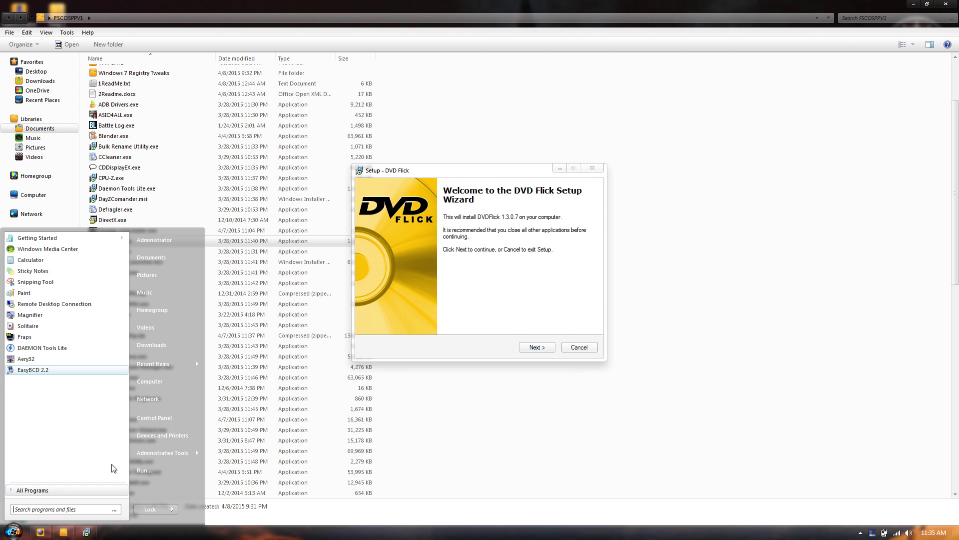
{"action": "left_click", "coordinate": [58, 490]}
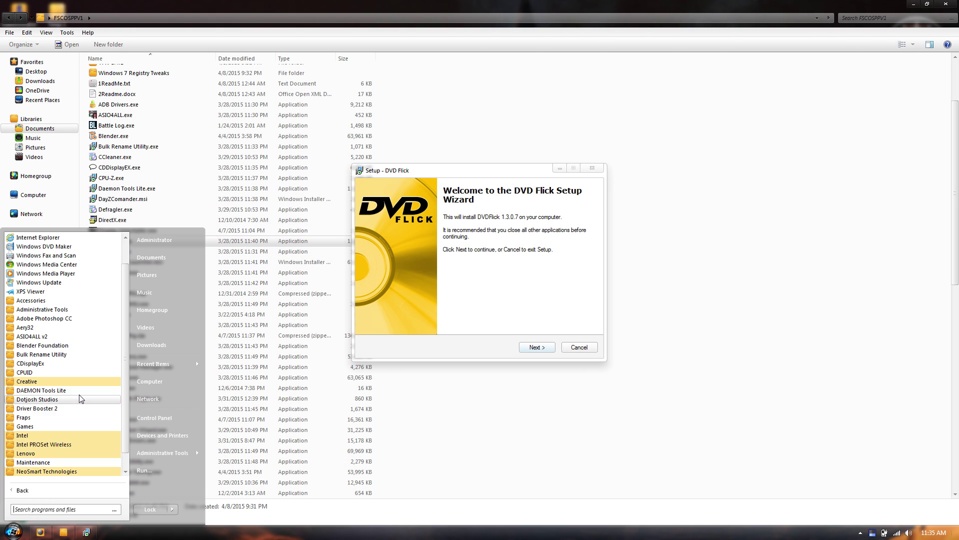
{"action": "left_click", "coordinate": [546, 299]}
{"action": "left_click_drag", "start_coordinate": [443, 169], "coordinate": [526, 111]}
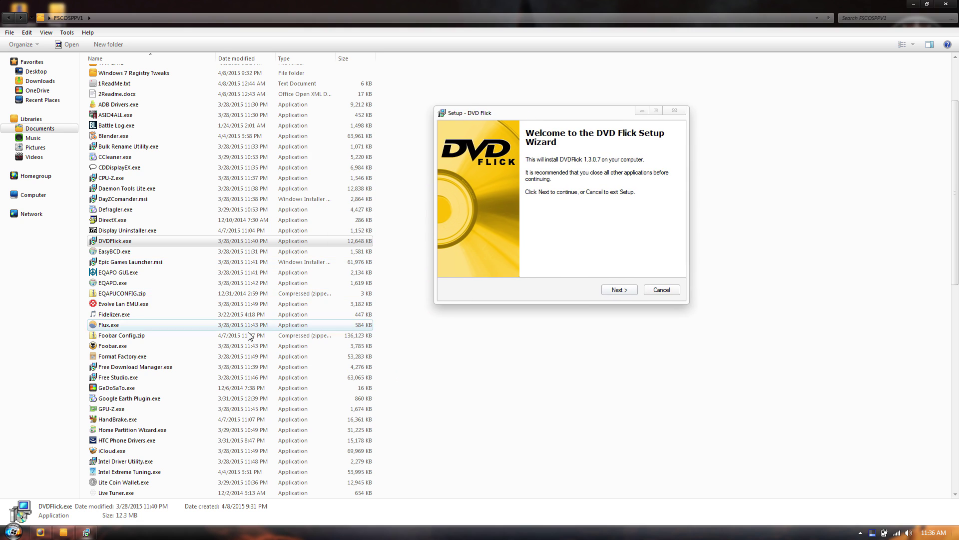
{"action": "key", "text": "super"}
{"action": "type", "text": "dvd"}
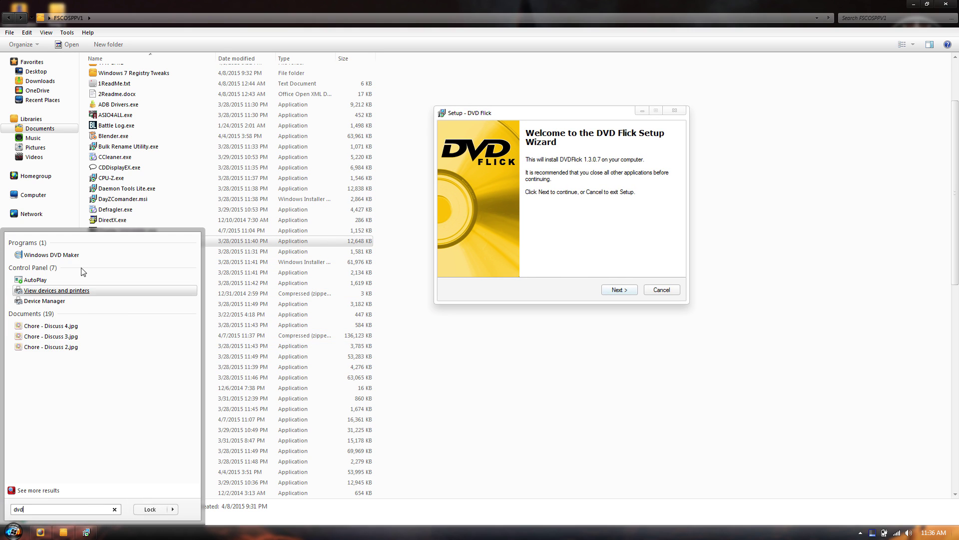
{"action": "mouse_move", "coordinate": [537, 110]}
{"action": "left_mouse_down"}
{"action": "mouse_move", "coordinate": [537, 168]}
{"action": "mouse_move", "coordinate": [439, 165]}
{"action": "mouse_move", "coordinate": [745, 150]}
{"action": "mouse_move", "coordinate": [628, 45]}
{"action": "mouse_move", "coordinate": [527, 114]}
{"action": "left_mouse_up"}
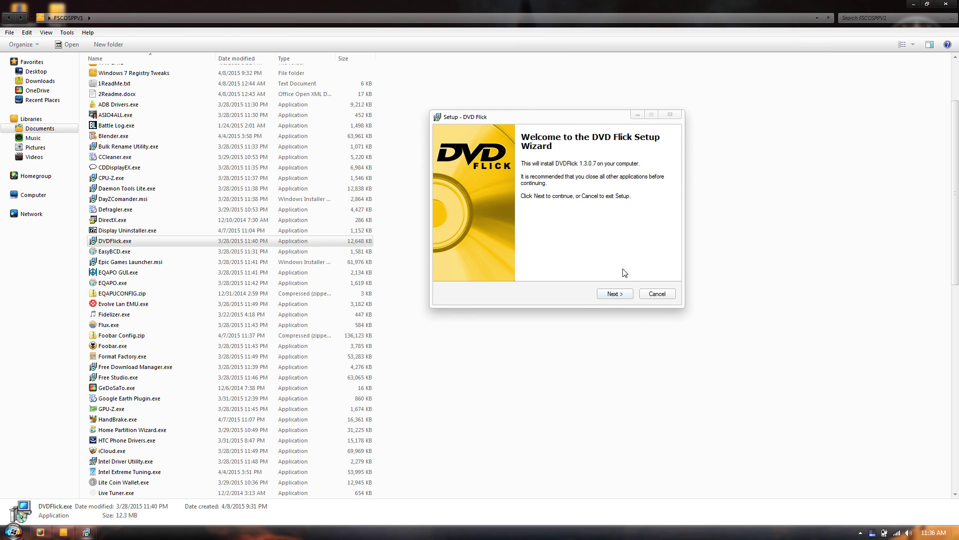
Install DVD Flick into C:\Program Files (x86)\DVD Flick with the default options and finish the setup past its information page
{"action": "left_click", "coordinate": [614, 295]}
{"action": "left_click", "coordinate": [619, 297]}
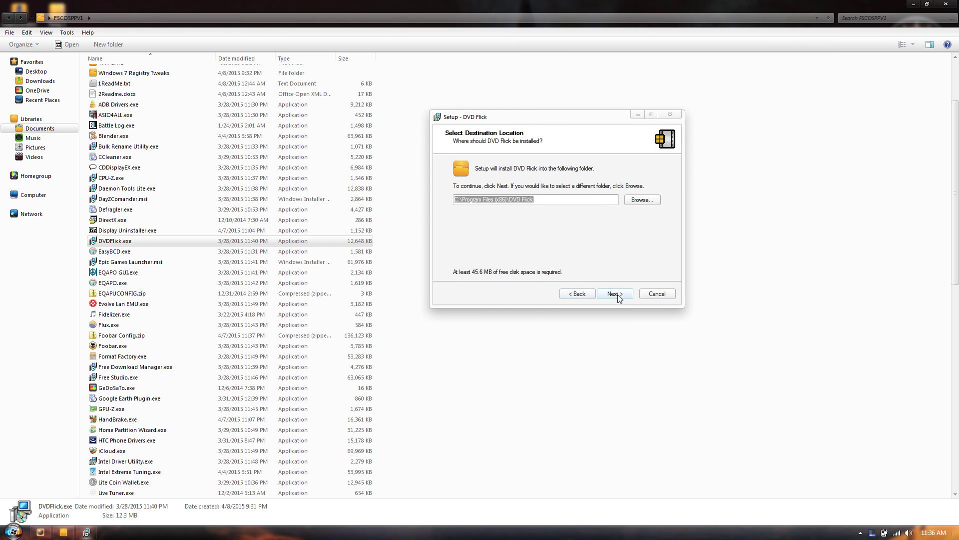
{"action": "left_click", "coordinate": [619, 297]}
{"action": "left_click", "coordinate": [619, 296]}
{"action": "left_click", "coordinate": [619, 296]}
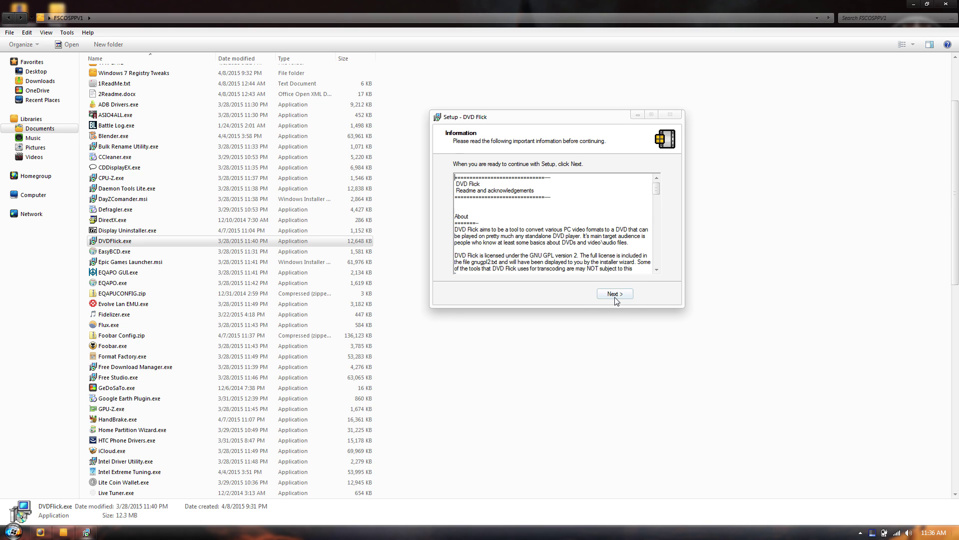
{"action": "left_click", "coordinate": [611, 295]}
{"action": "left_click", "coordinate": [614, 295]}
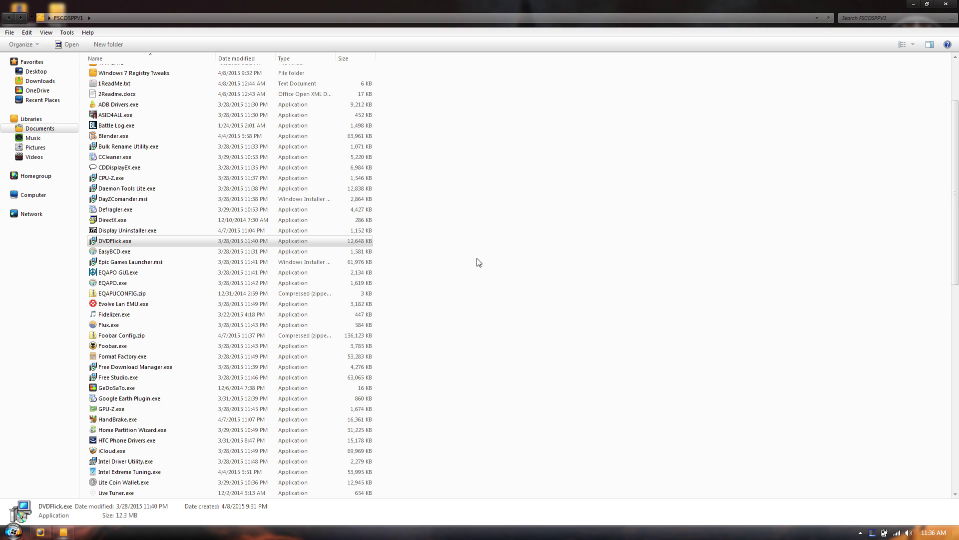
Select EasyBCD.exe in FSCOSPPV1, and examine the desktop and the drives in a separate Computer window, closing that window again
{"action": "left_click", "coordinate": [116, 252]}
{"action": "key", "text": "super+d"}
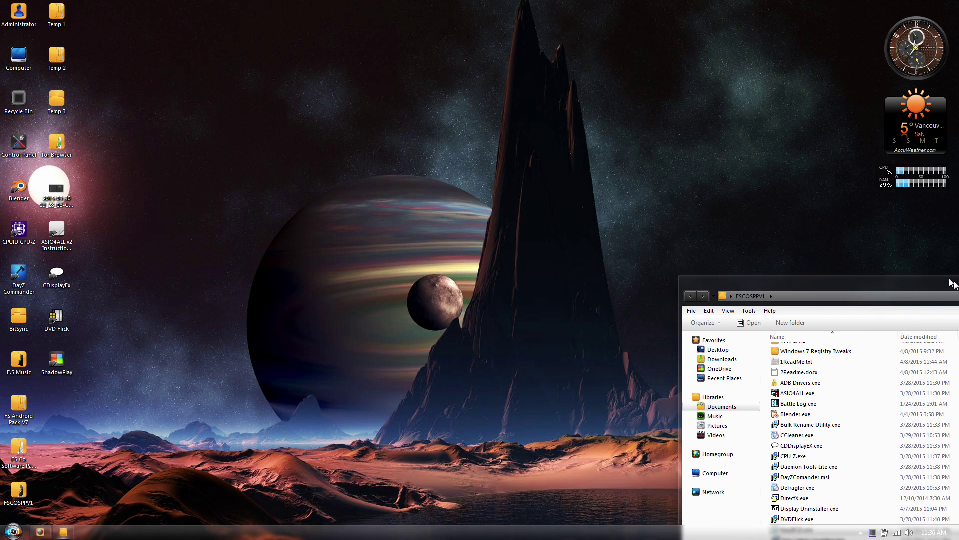
{"action": "key", "text": "super+d"}
{"action": "key", "text": "super"}
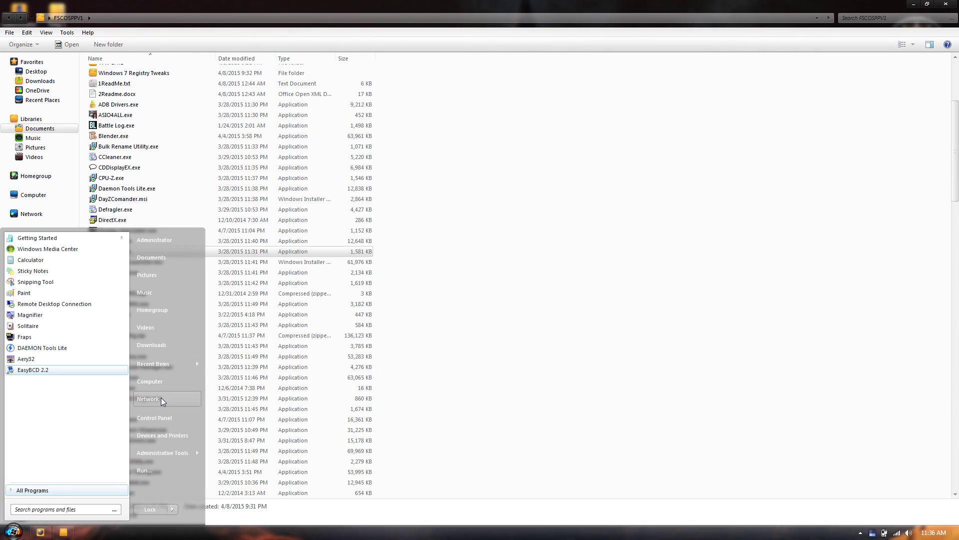
{"action": "left_click", "coordinate": [163, 382]}
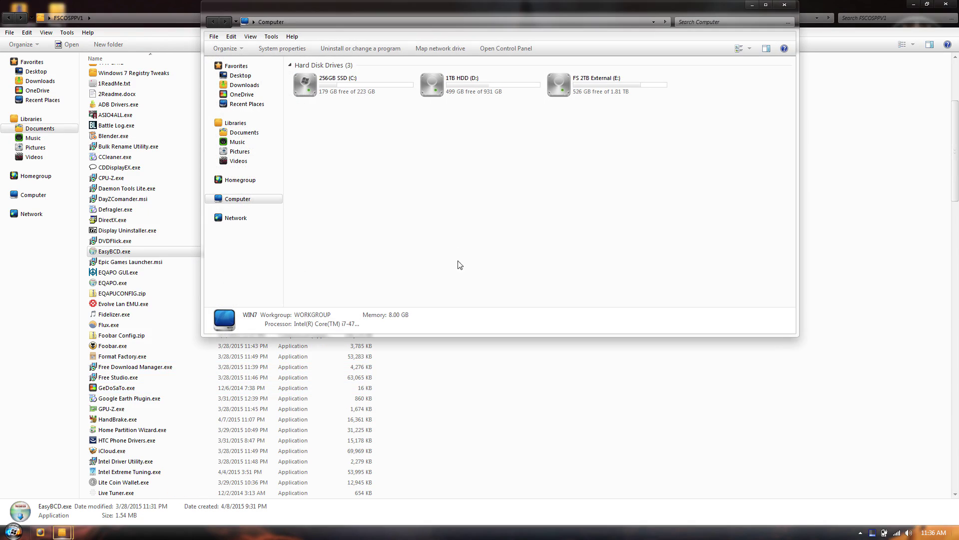
{"action": "double_click", "coordinate": [373, 81]}
{"action": "left_click", "coordinate": [785, 4]}
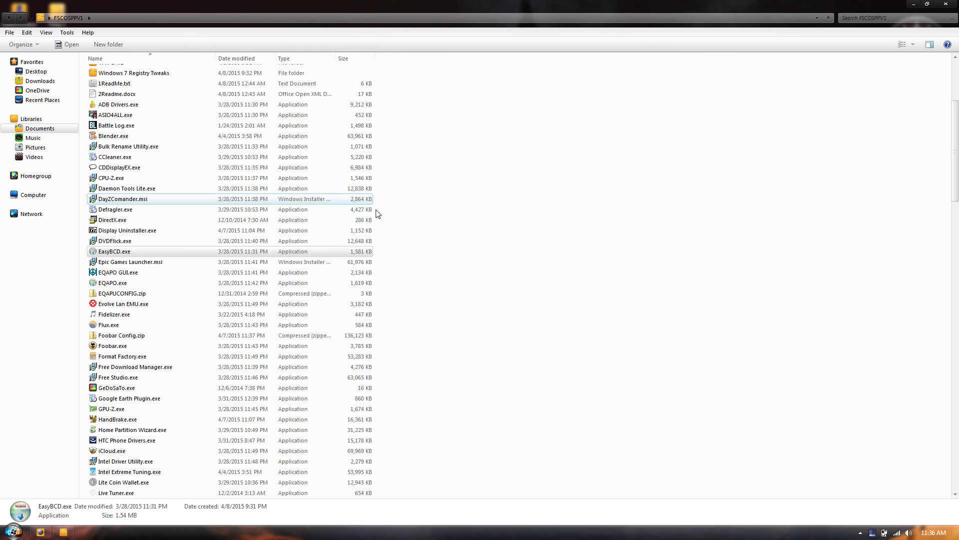
{"action": "key", "text": "super+Down"}
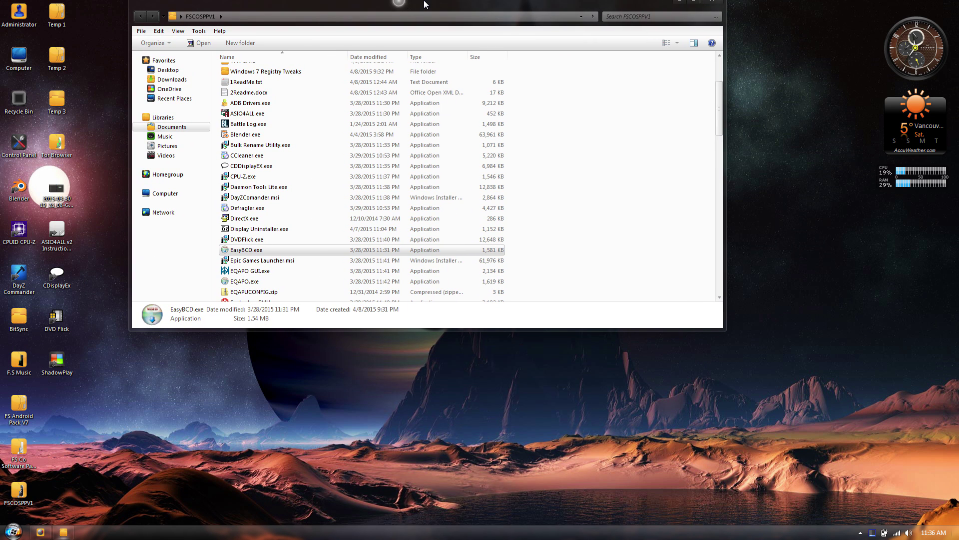
{"action": "double_click", "coordinate": [418, 5]}
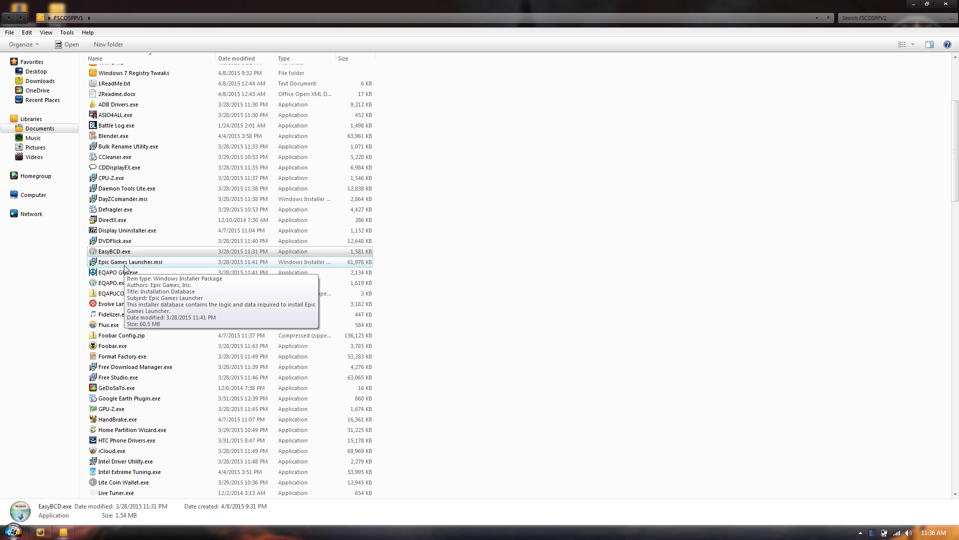
Start the Epic Games Launcher.msi installation, view its destination folder page, and cancel the setup
{"action": "right_click", "coordinate": [124, 267]}
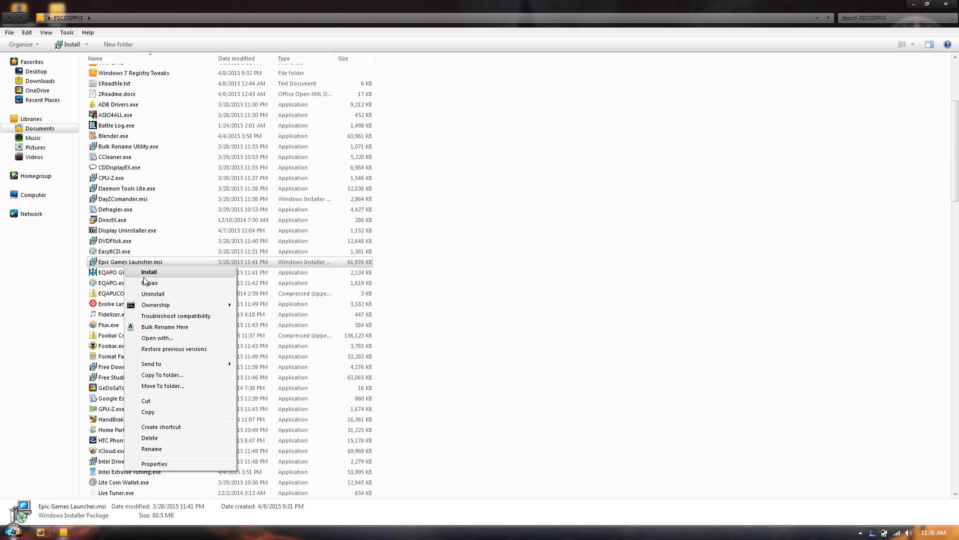
{"action": "left_click", "coordinate": [145, 275]}
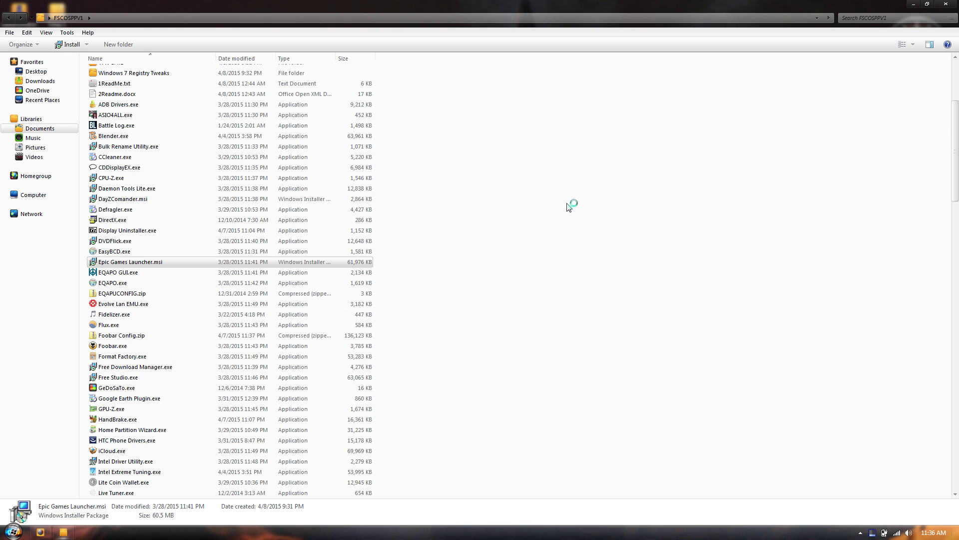
{"action": "left_click", "coordinate": [507, 277]}
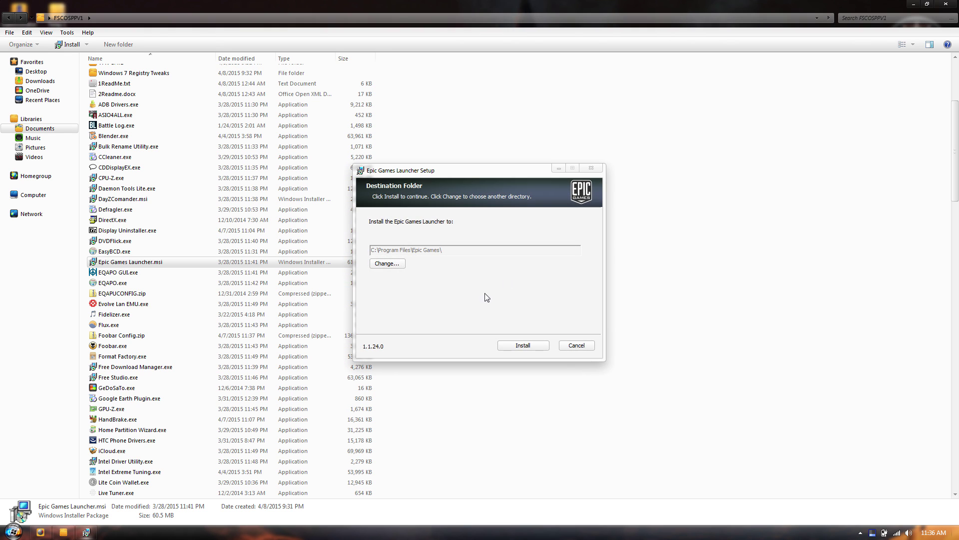
{"action": "left_click", "coordinate": [577, 346]}
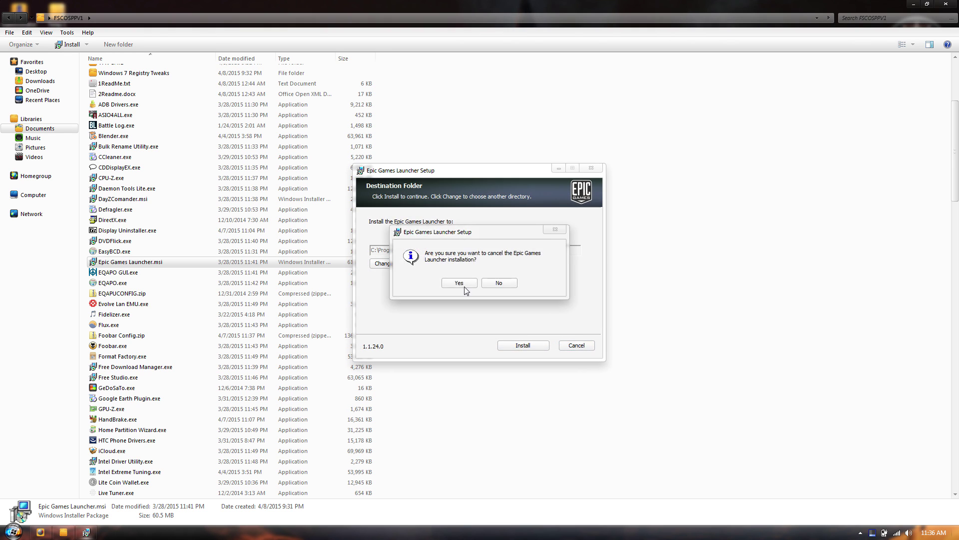
{"action": "left_click", "coordinate": [463, 287]}
{"action": "left_click", "coordinate": [530, 345]}
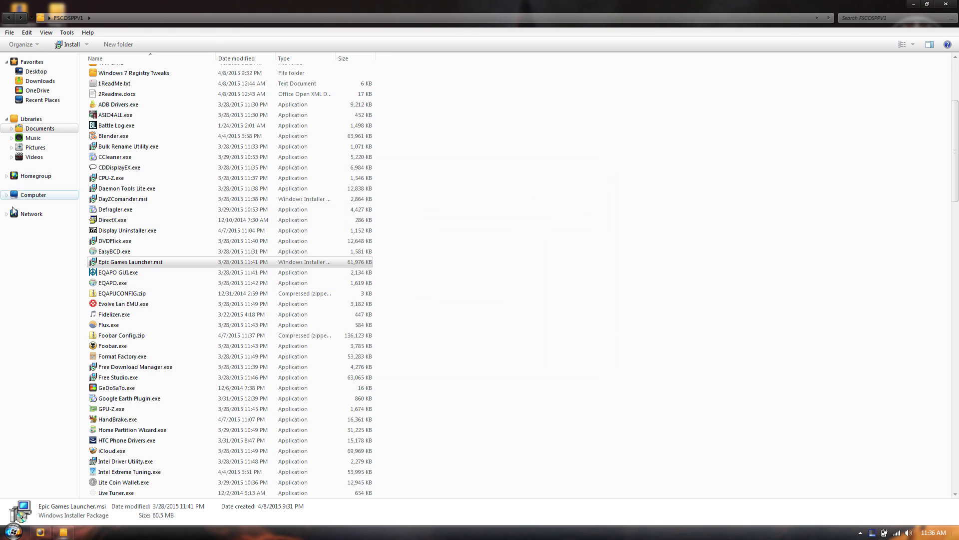
{"action": "left_click", "coordinate": [30, 214]}
{"action": "left_click", "coordinate": [9, 19]}
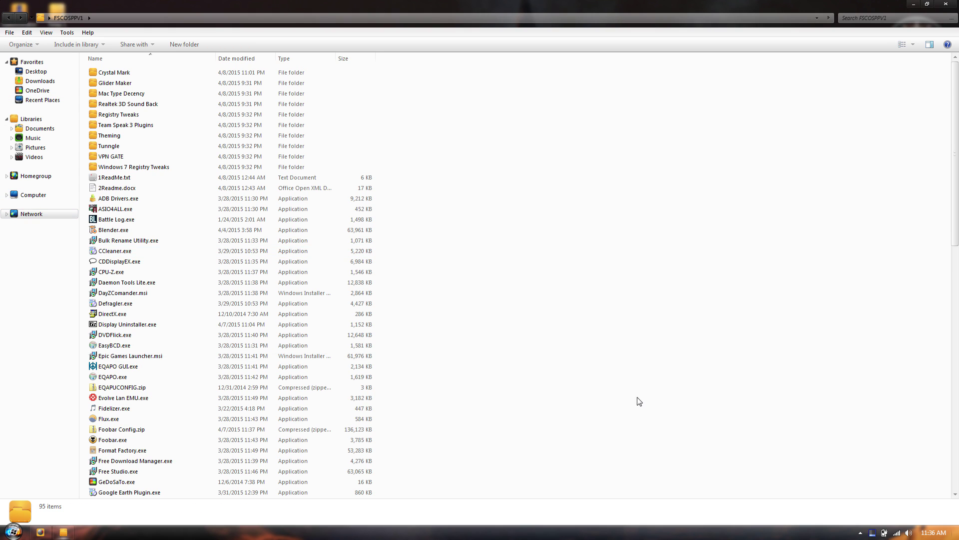
{"action": "scroll", "coordinate": [162, 194], "scroll_direction": "down", "scroll_amount": 7}
{"action": "left_click_drag", "start_coordinate": [449, 5], "coordinate": [367, 1]}
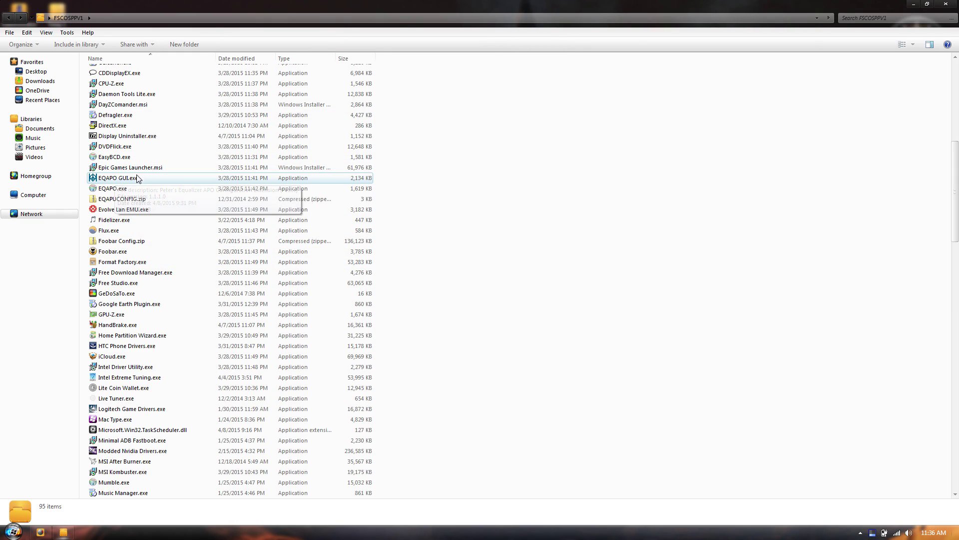
{"action": "left_click", "coordinate": [118, 169]}
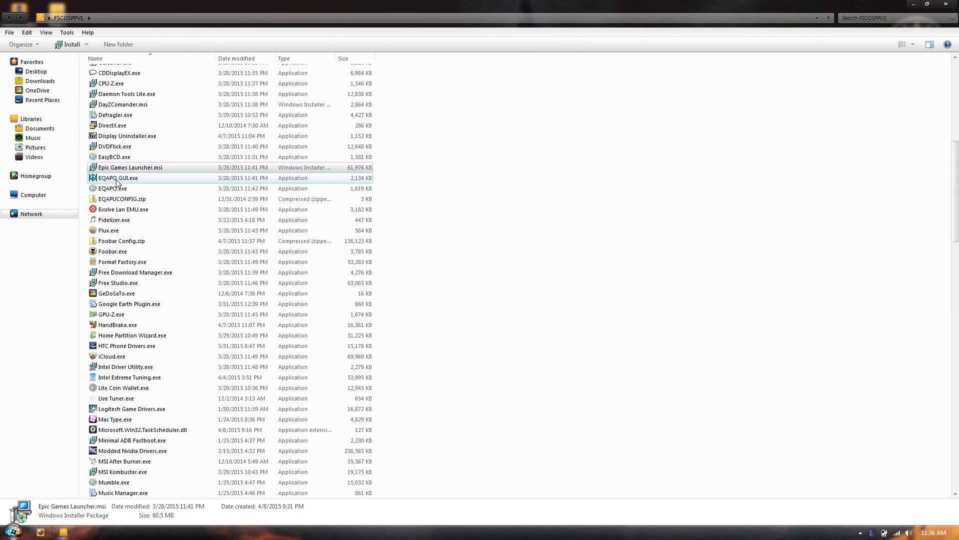
{"action": "left_click", "coordinate": [657, 384]}
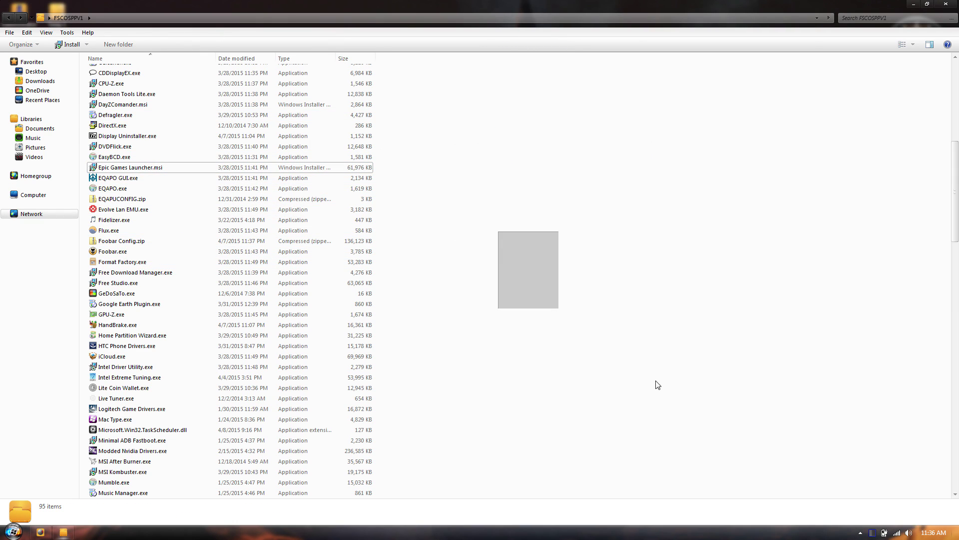
Point out EQAPO GUI.exe and EQAPO.exe, examine the config folder inside EQAPUCONFIG.zip, and return to FSCOSPPV1
{"action": "right_click", "coordinate": [112, 181]}
{"action": "left_click", "coordinate": [537, 216]}
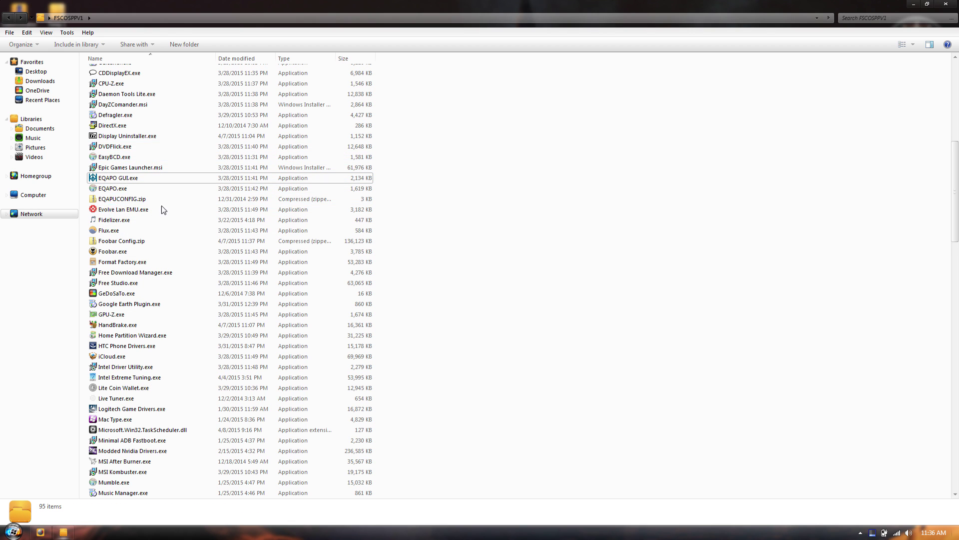
{"action": "left_click", "coordinate": [124, 190]}
{"action": "left_click_drag", "start_coordinate": [244, 41], "coordinate": [443, 2]}
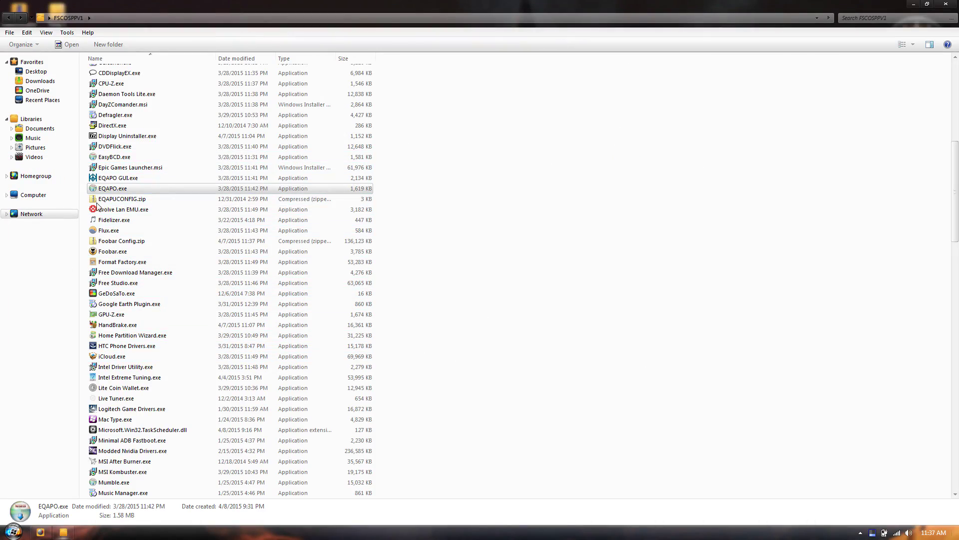
{"action": "double_click", "coordinate": [111, 199]}
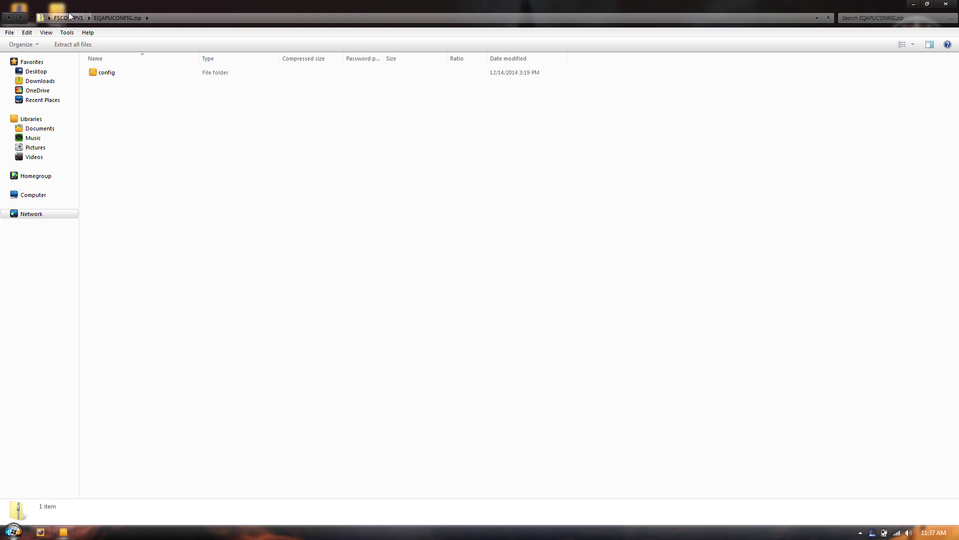
{"action": "double_click", "coordinate": [111, 73]}
{"action": "left_click", "coordinate": [80, 17]}
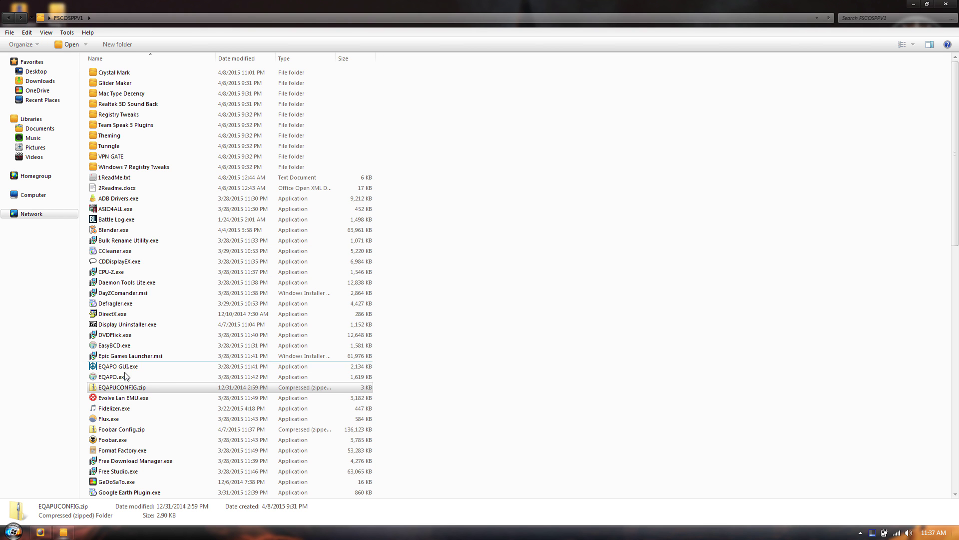
Review EQAPO.exe and the available actions for EQAPO GUI.exe, and revisit EQAPUCONFIG.zip before returning to FSCOSPPV1
{"action": "scroll", "coordinate": [135, 370], "scroll_direction": "down", "scroll_amount": 5}
{"action": "left_click", "coordinate": [121, 190]}
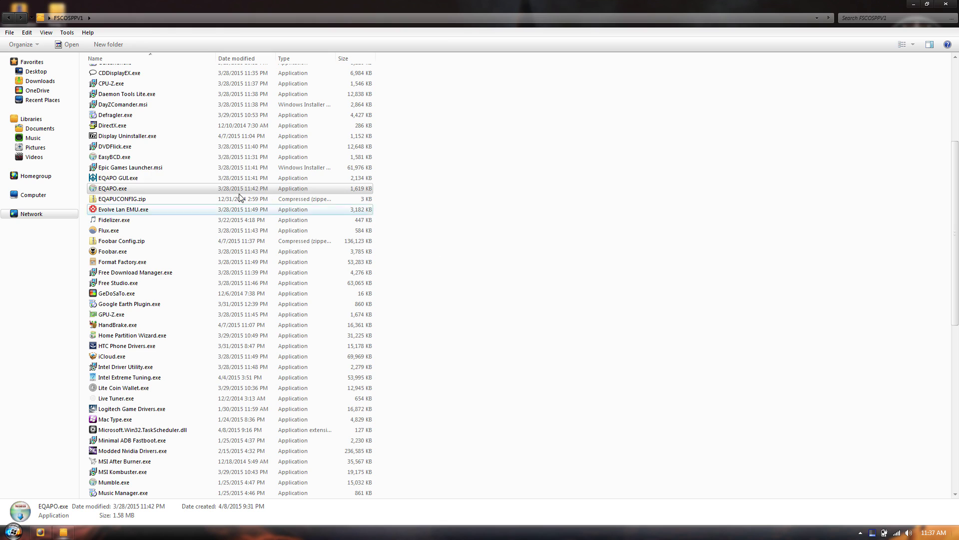
{"action": "right_click", "coordinate": [115, 182]}
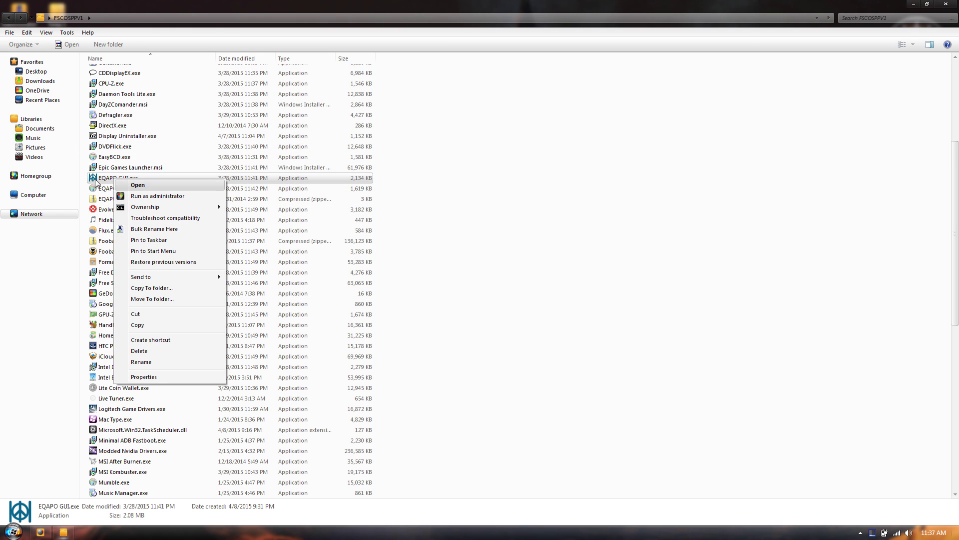
{"action": "left_click", "coordinate": [516, 233]}
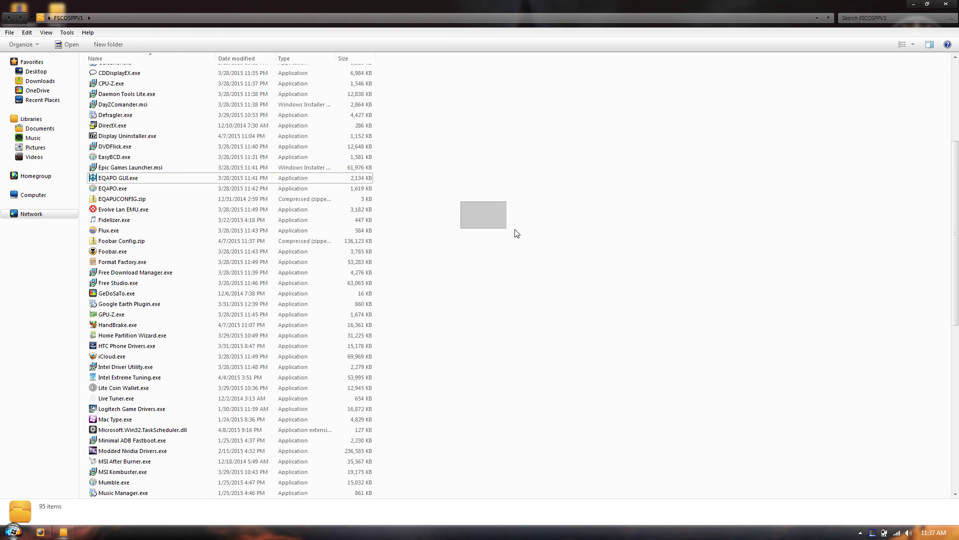
{"action": "double_click", "coordinate": [131, 199]}
{"action": "left_click", "coordinate": [73, 16]}
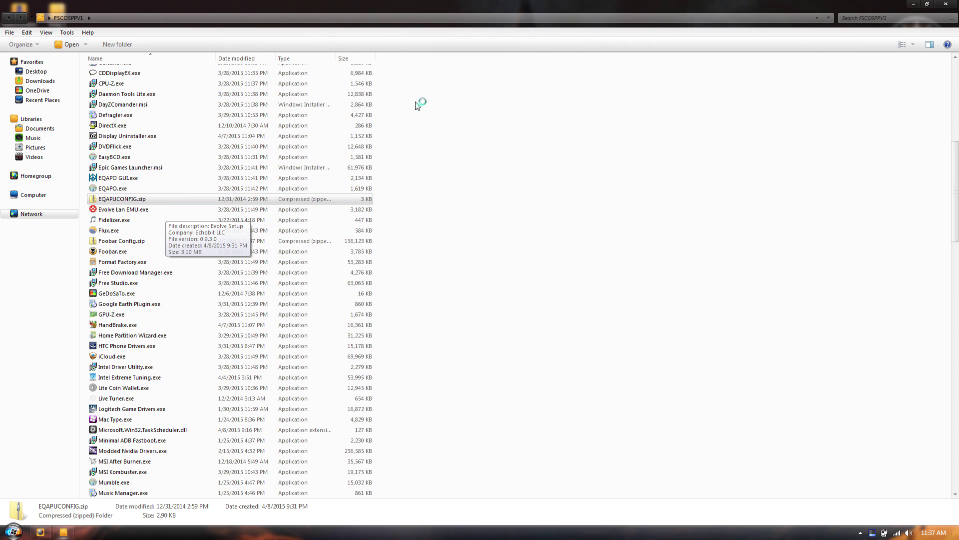
{"action": "left_click", "coordinate": [605, 391]}
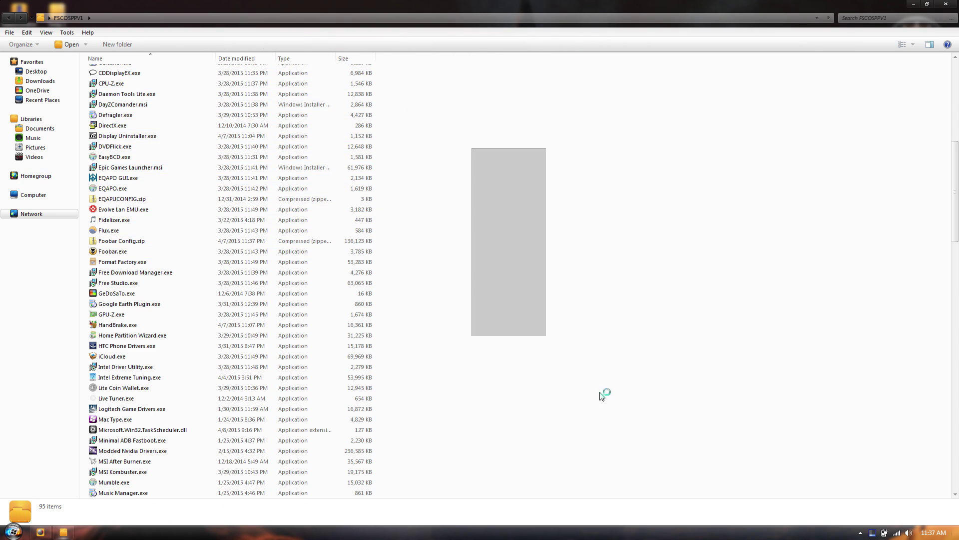
Run Evolve Lan EMU.exe from the FSCOSPPV1 folder as administrator
{"action": "right_click", "coordinate": [129, 209]}
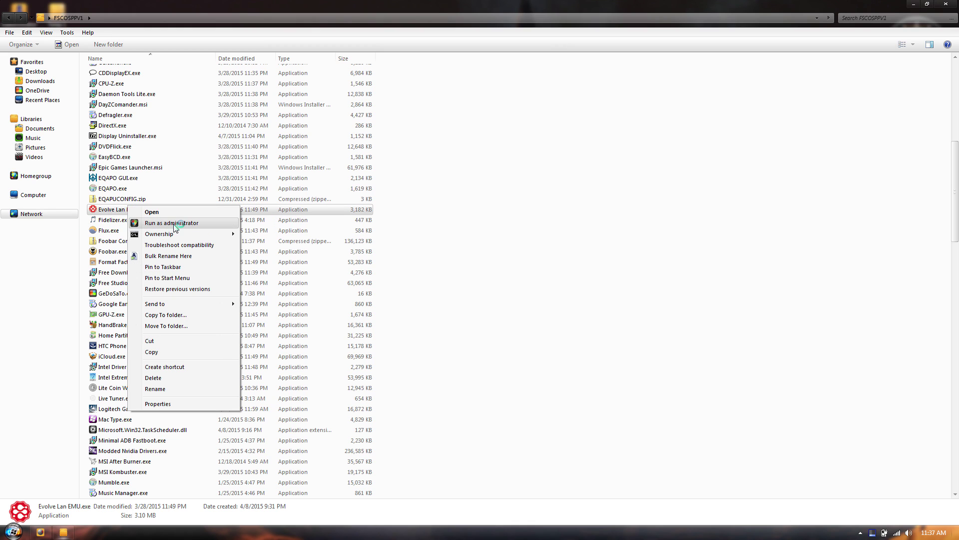
{"action": "left_click", "coordinate": [222, 223]}
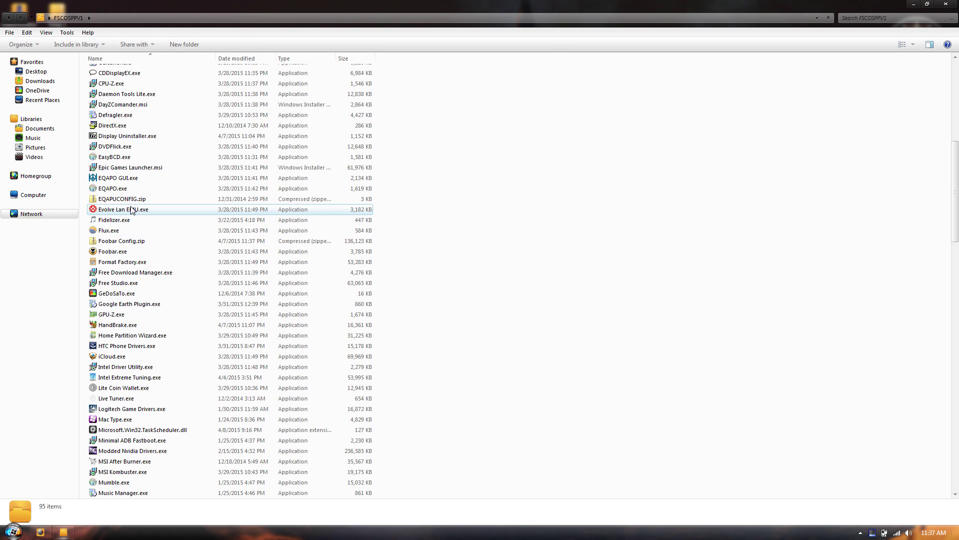
{"action": "right_click", "coordinate": [131, 209]}
{"action": "left_click", "coordinate": [173, 224]}
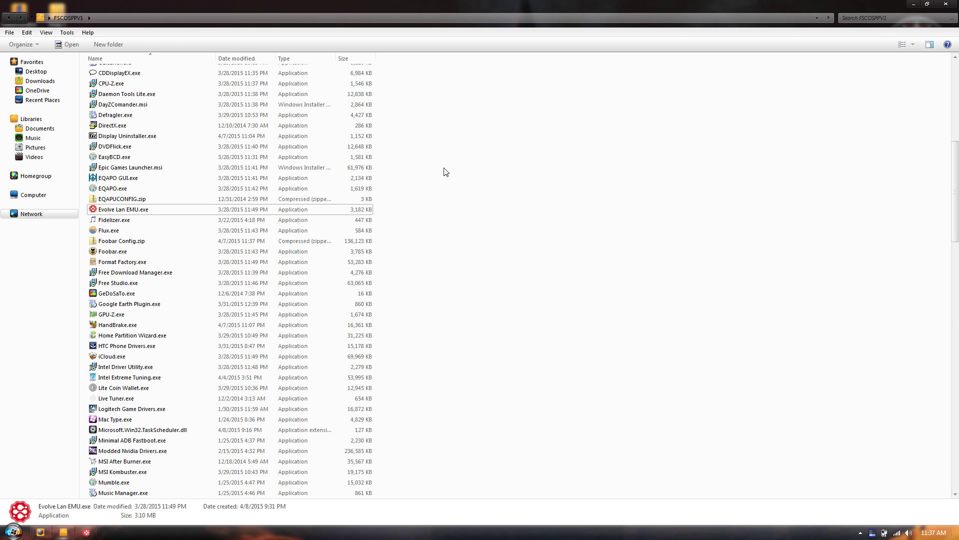
Look for the Evolve installer window by moving the FSCOSPPV1 window aside and minimizing it, and maximize the folder again
{"action": "left_click", "coordinate": [407, 225]}
{"action": "scroll", "coordinate": [407, 224], "scroll_direction": "up", "scroll_amount": 6}
{"action": "scroll", "coordinate": [203, 242], "scroll_direction": "down", "scroll_amount": 7}
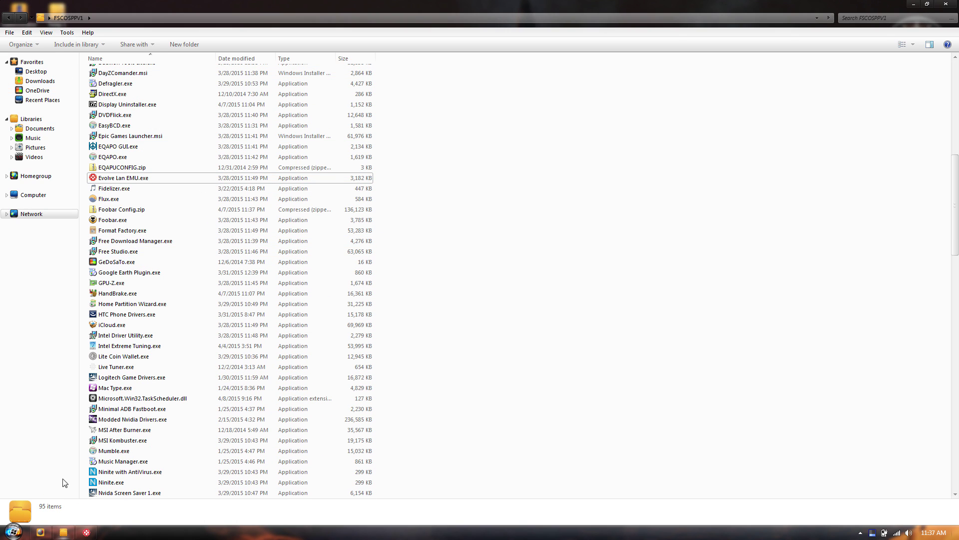
{"action": "key", "text": "super+Right"}
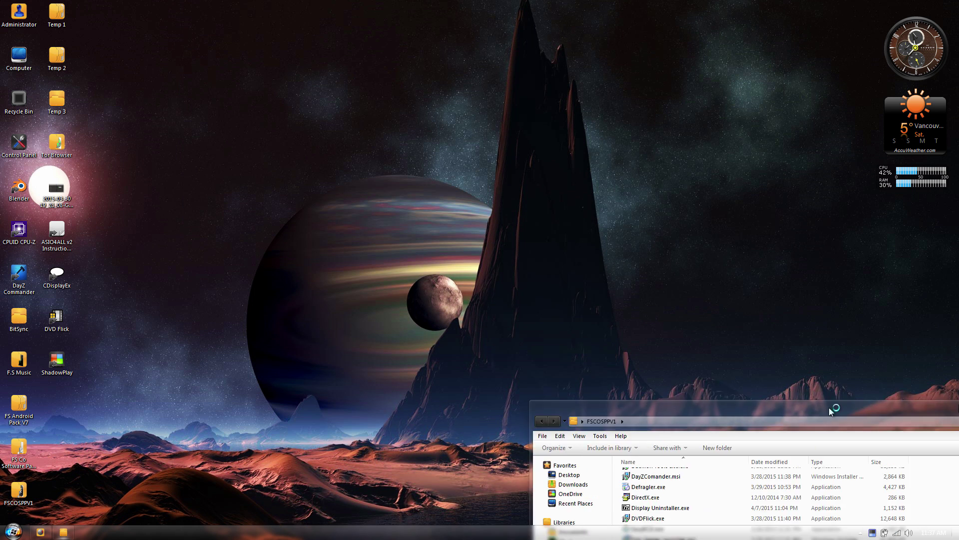
{"action": "key", "text": "super+Down"}
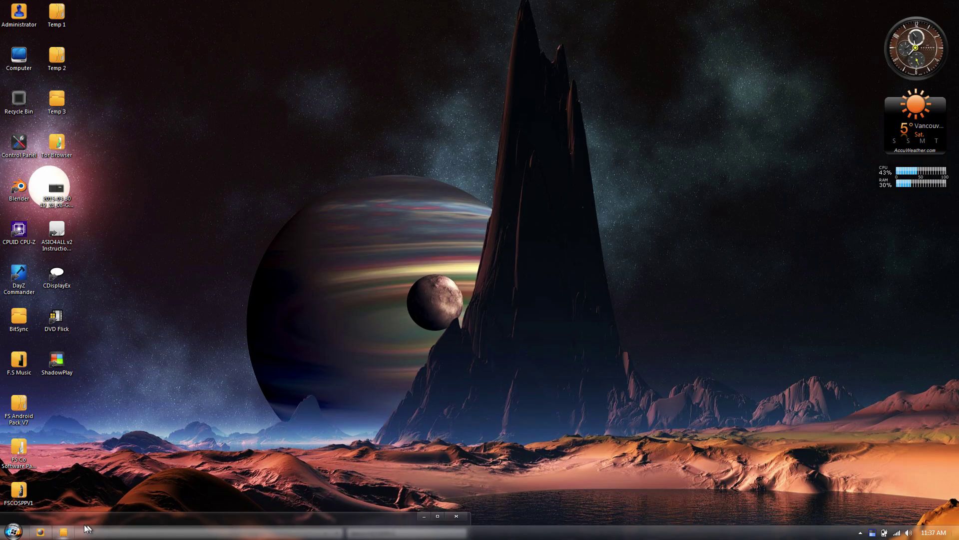
{"action": "key", "text": "super+Up"}
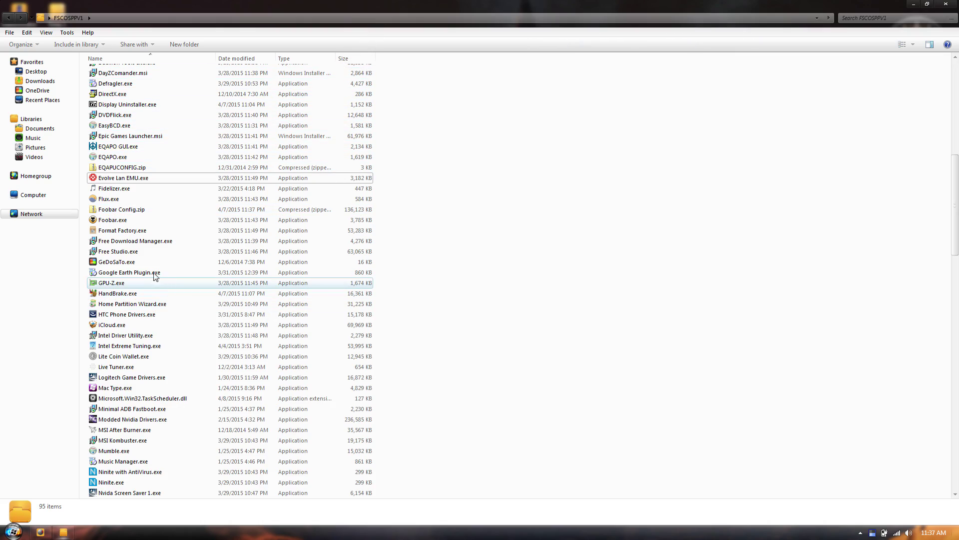
{"action": "key", "text": "super+Down"}
{"action": "key", "text": "super+Down"}
{"action": "key", "text": "super+Up"}
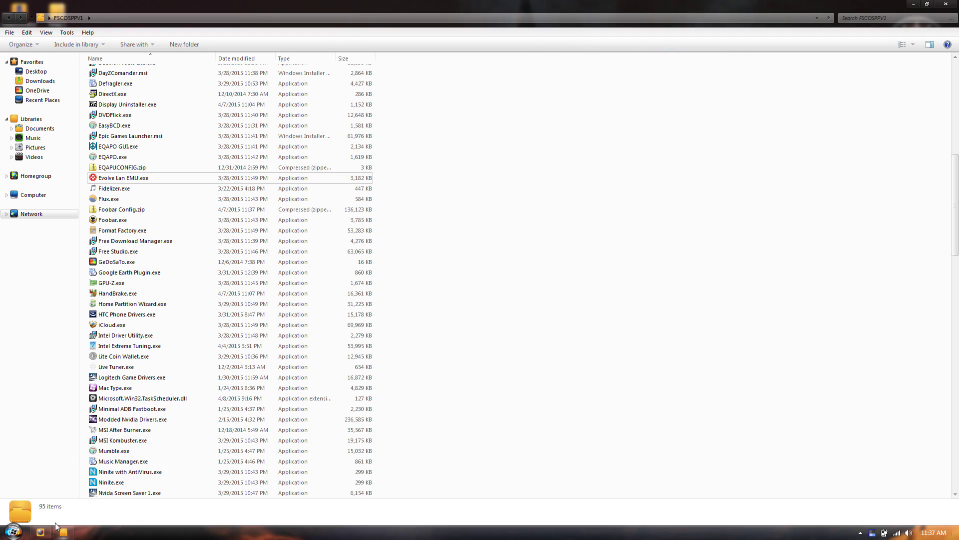
Check the running applications in Task Manager, minimize it, and cancel the Program Compatibility Assistant for Evolve Setup
{"action": "key", "text": "ctrl+shift+Escape"}
{"action": "left_click", "coordinate": [572, 316]}
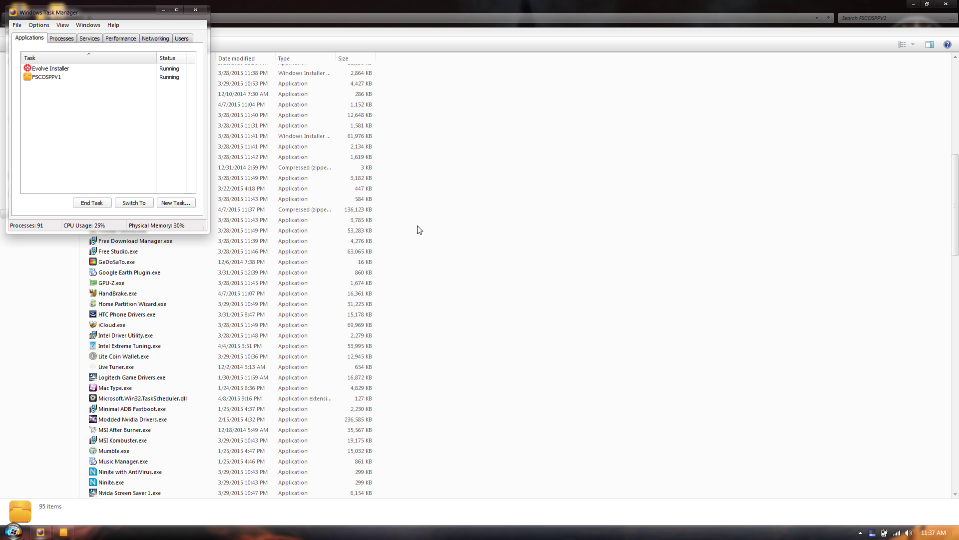
{"action": "left_click", "coordinate": [163, 10]}
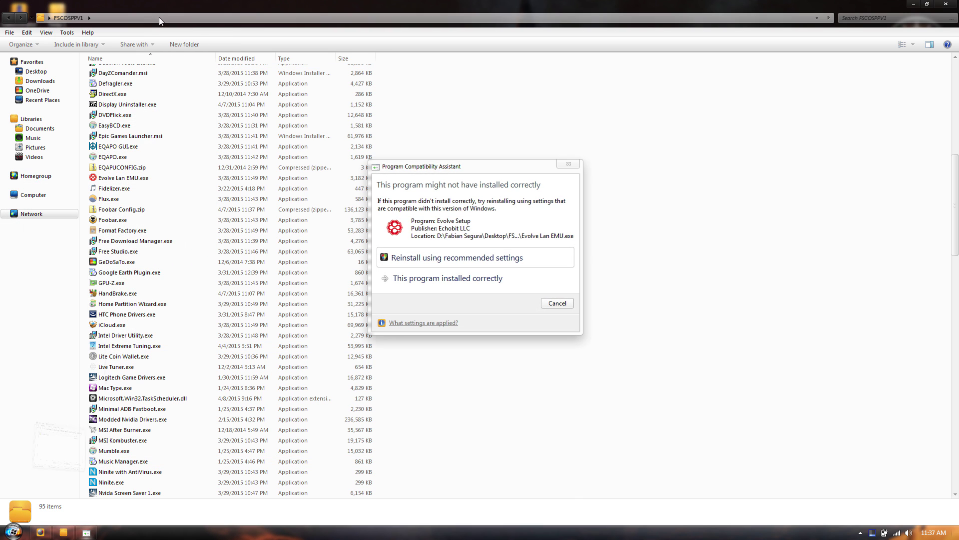
{"action": "left_click", "coordinate": [557, 309]}
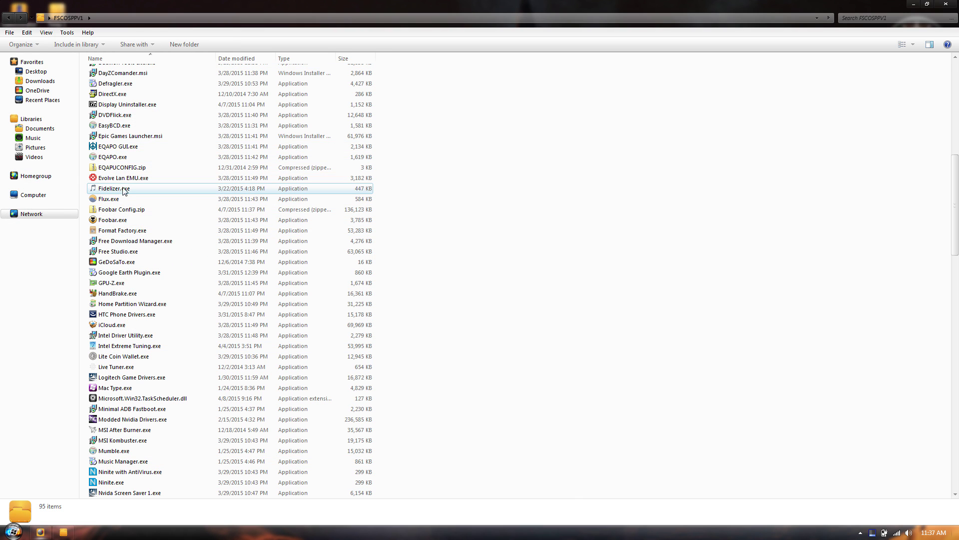
Run Fidelizer.exe as administrator, examine the available optimization levels, and exit without applying any optimization
{"action": "right_click", "coordinate": [115, 193]}
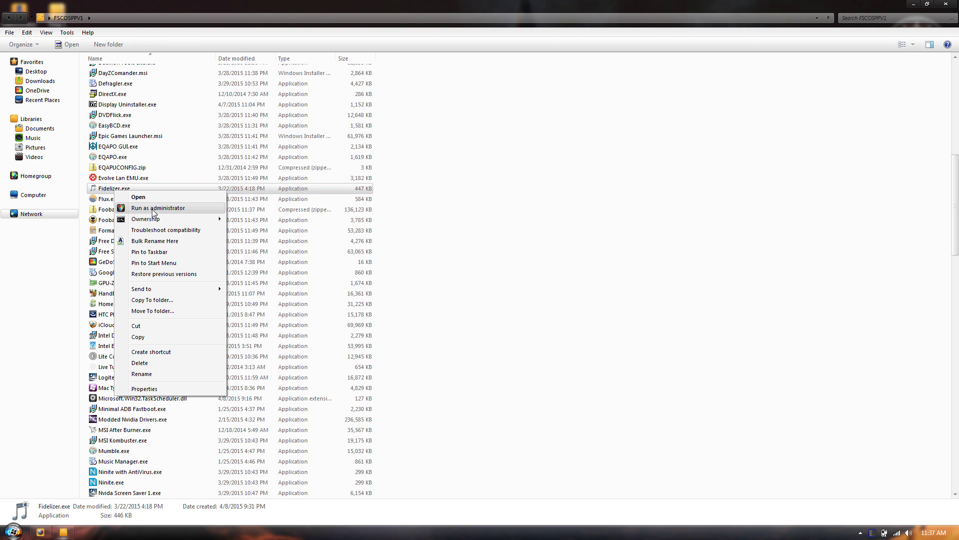
{"action": "left_click", "coordinate": [153, 208]}
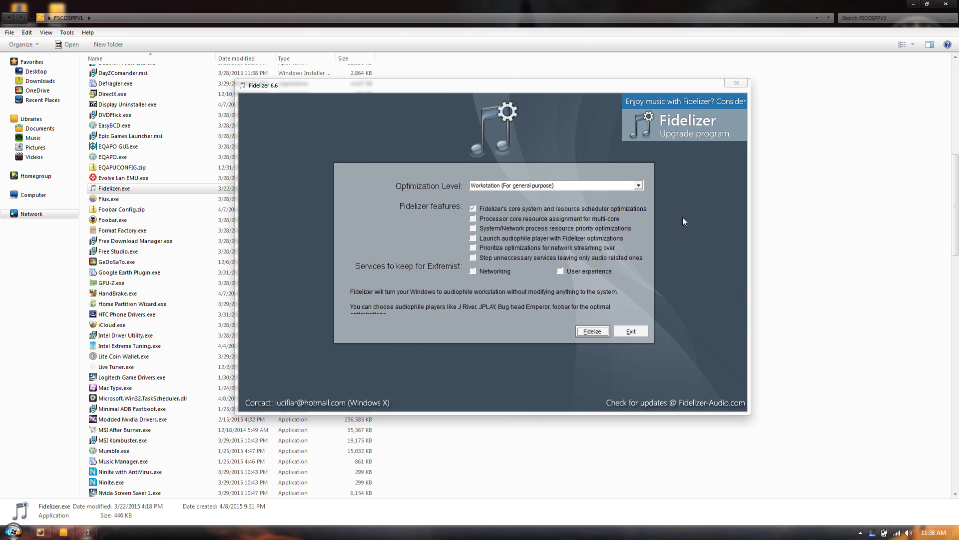
{"action": "left_click", "coordinate": [572, 188]}
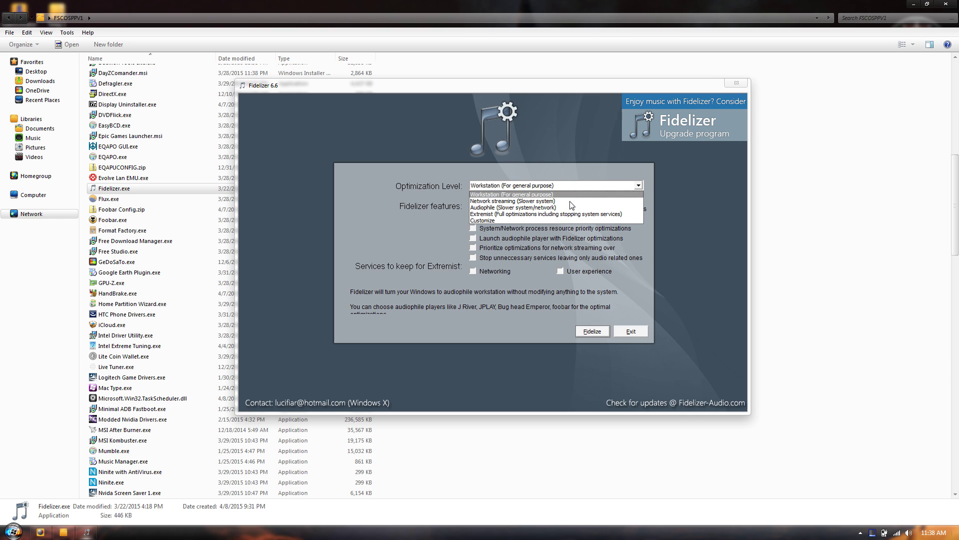
{"action": "left_click", "coordinate": [583, 185]}
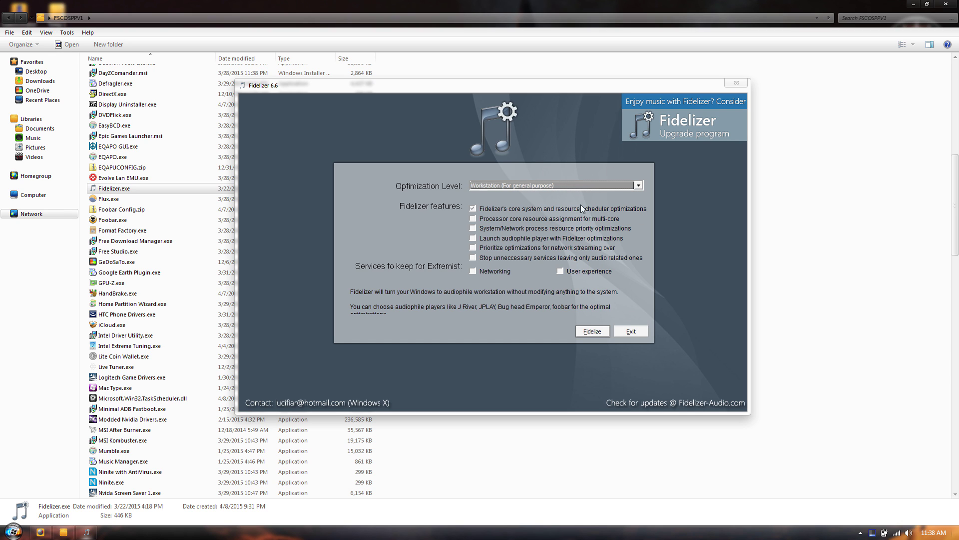
{"action": "left_click", "coordinate": [634, 331]}
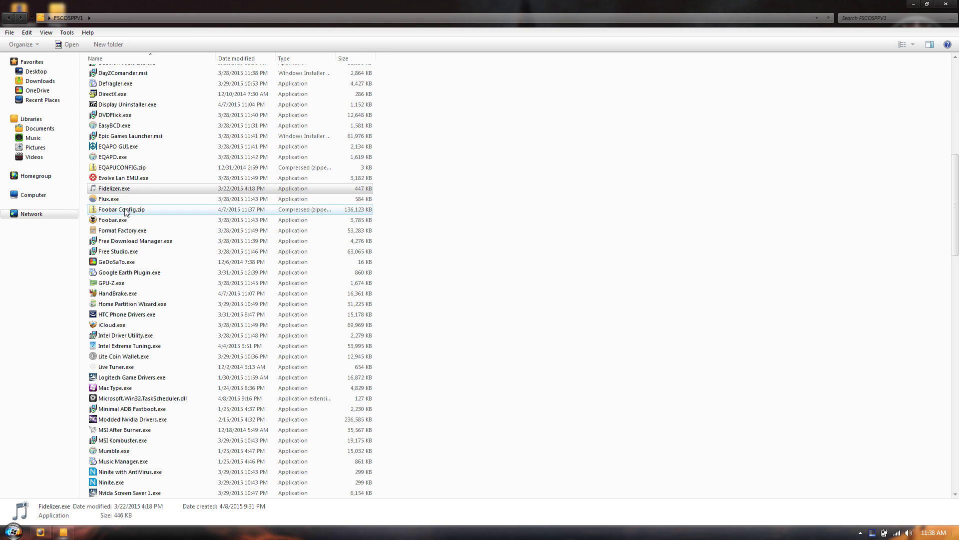
Open Flux.exe, view the f.lux license agreement in its setup, and close the installer without accepting
{"action": "right_click", "coordinate": [110, 200]}
{"action": "left_click", "coordinate": [123, 204]}
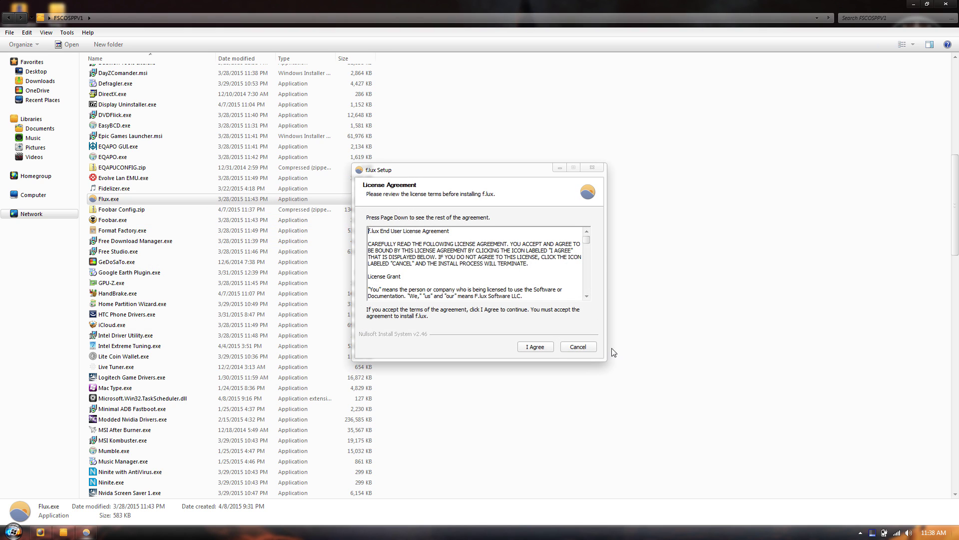
{"action": "left_click_drag", "start_coordinate": [447, 176], "coordinate": [558, 143]}
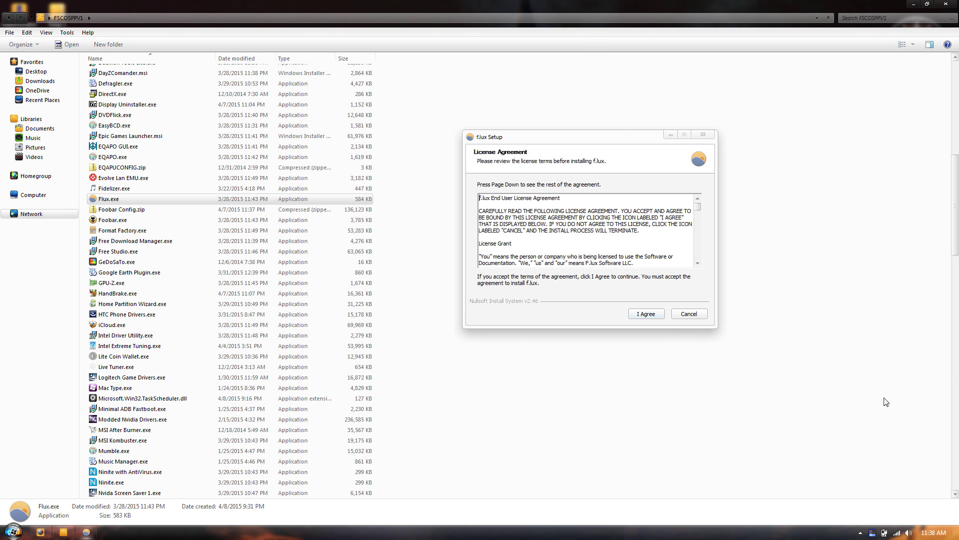
{"action": "left_click", "coordinate": [700, 134]}
{"action": "left_click_drag", "start_coordinate": [481, 6], "coordinate": [539, 1]}
{"action": "left_click", "coordinate": [415, 201]}
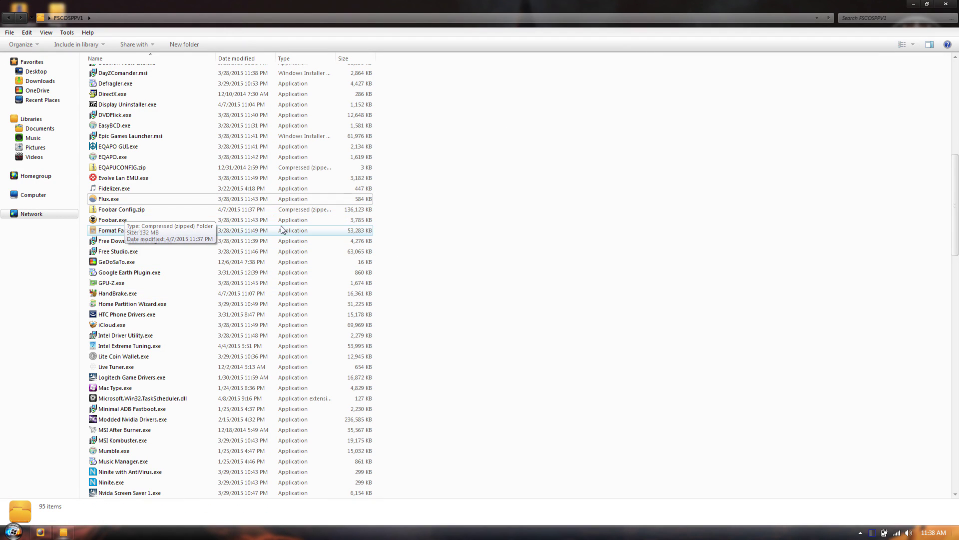
{"action": "left_click", "coordinate": [113, 220]}
{"action": "left_click_drag", "start_coordinate": [409, 6], "coordinate": [411, 316]}
{"action": "double_click", "coordinate": [411, 316]}
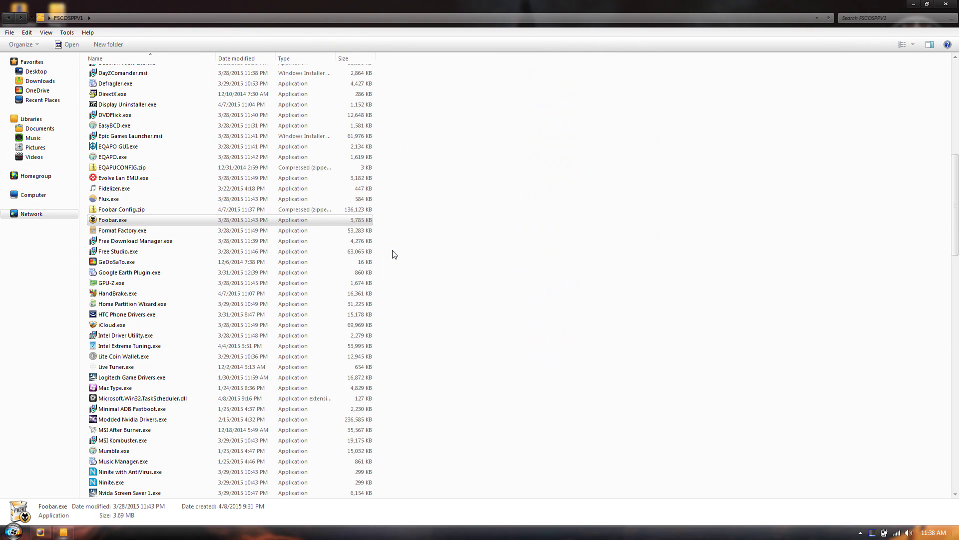
{"action": "left_click", "coordinate": [3, 534]}
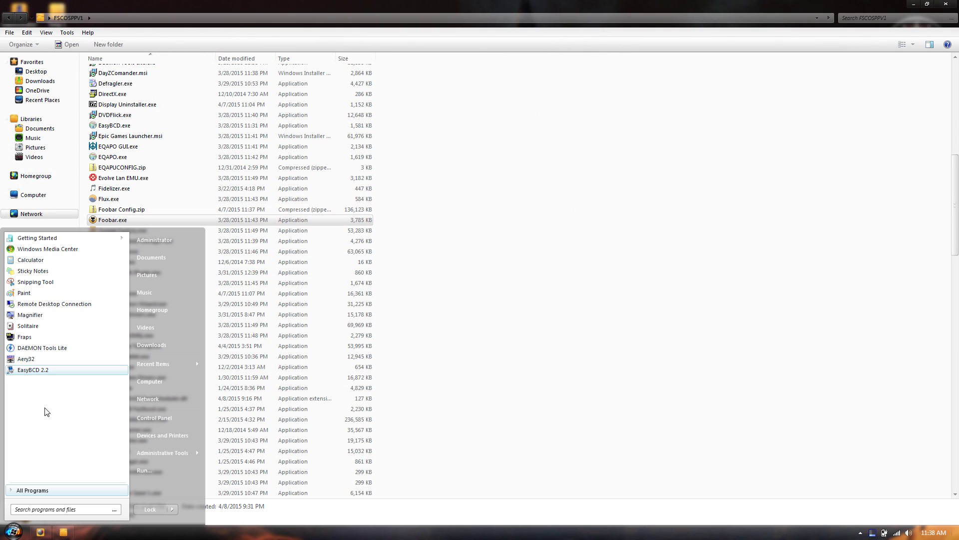
{"action": "left_click", "coordinate": [496, 225]}
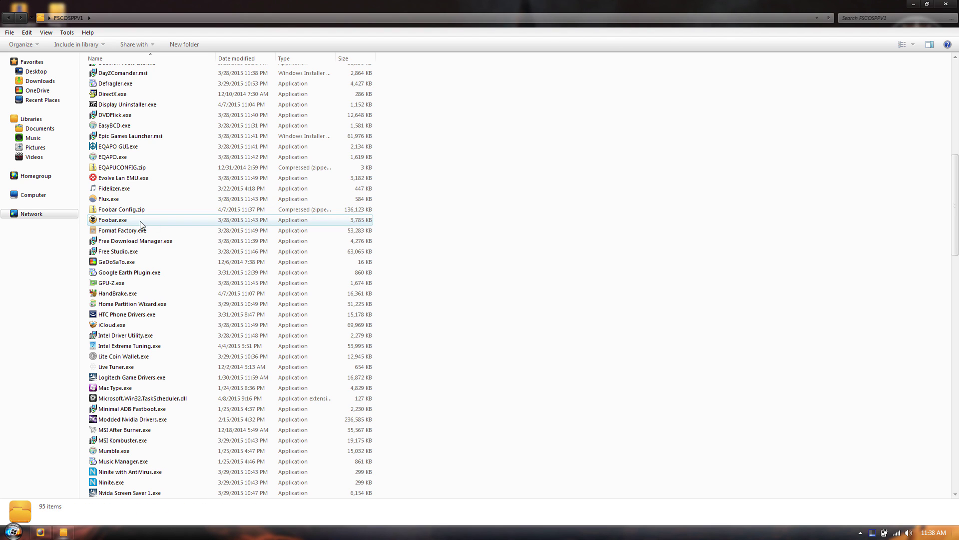
Examine the AppDate Roaming and Program Files (x86) folders inside Foobar Config.zip, and return to the FSCOSPPV1 folder
{"action": "double_click", "coordinate": [121, 210]}
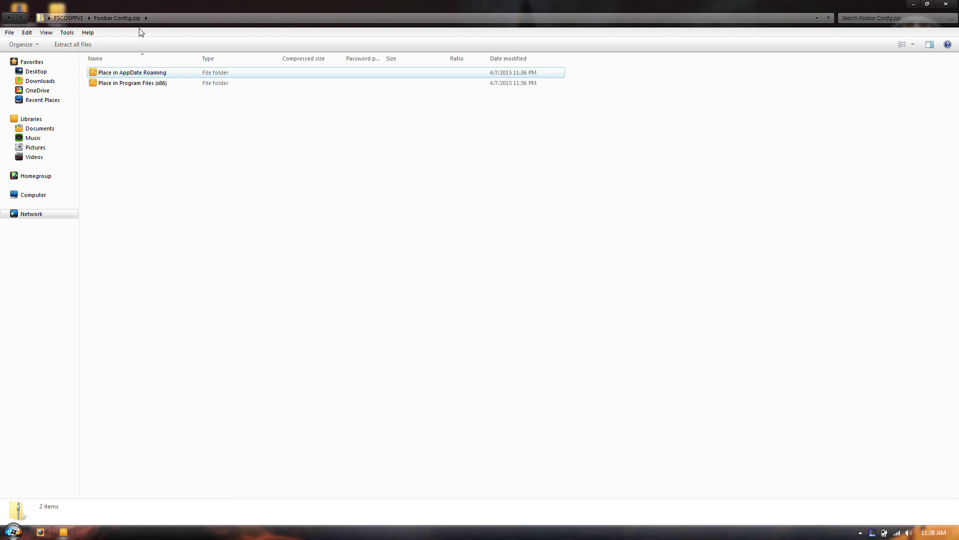
{"action": "left_click", "coordinate": [68, 18]}
{"action": "double_click", "coordinate": [145, 426]}
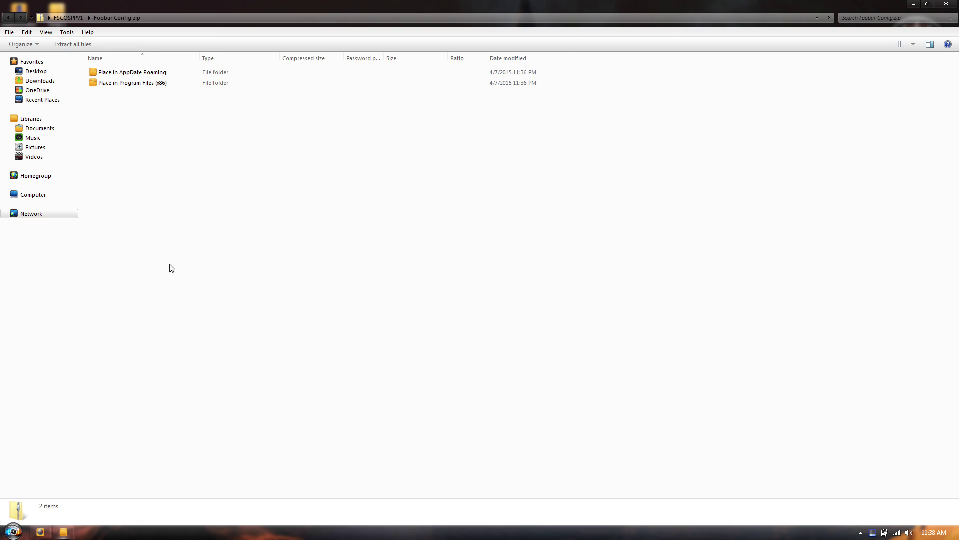
{"action": "double_click", "coordinate": [150, 72]}
{"action": "left_click", "coordinate": [126, 18]}
{"action": "double_click", "coordinate": [146, 83]}
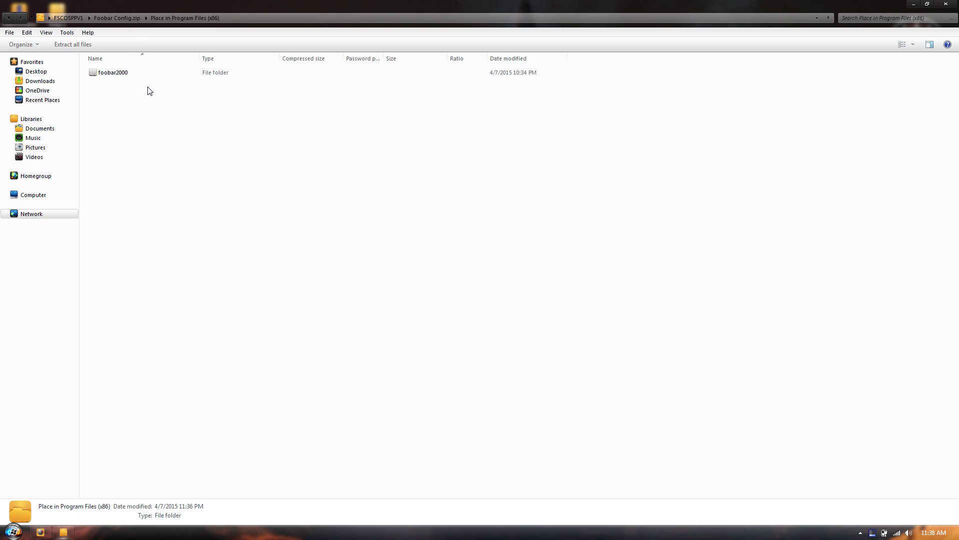
{"action": "left_click", "coordinate": [68, 18]}
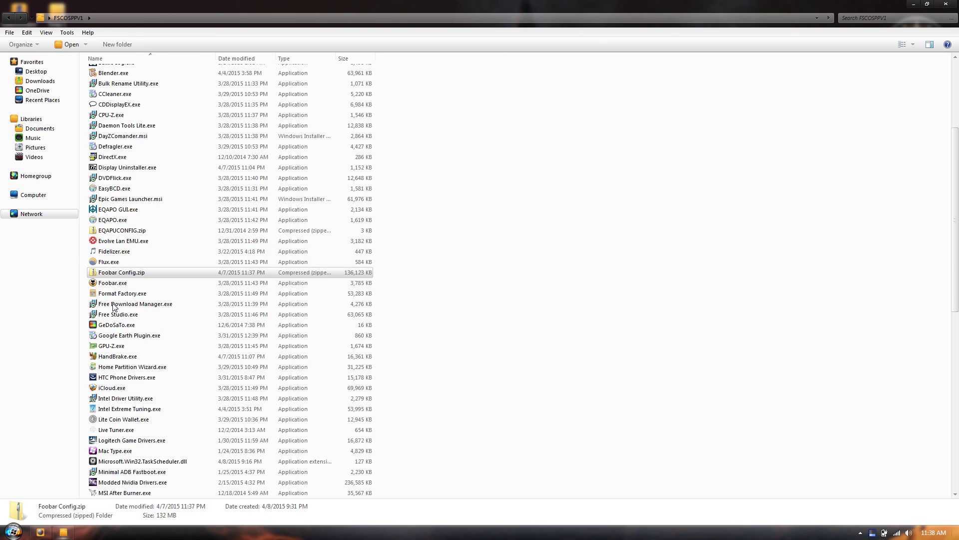
{"action": "left_click", "coordinate": [567, 223]}
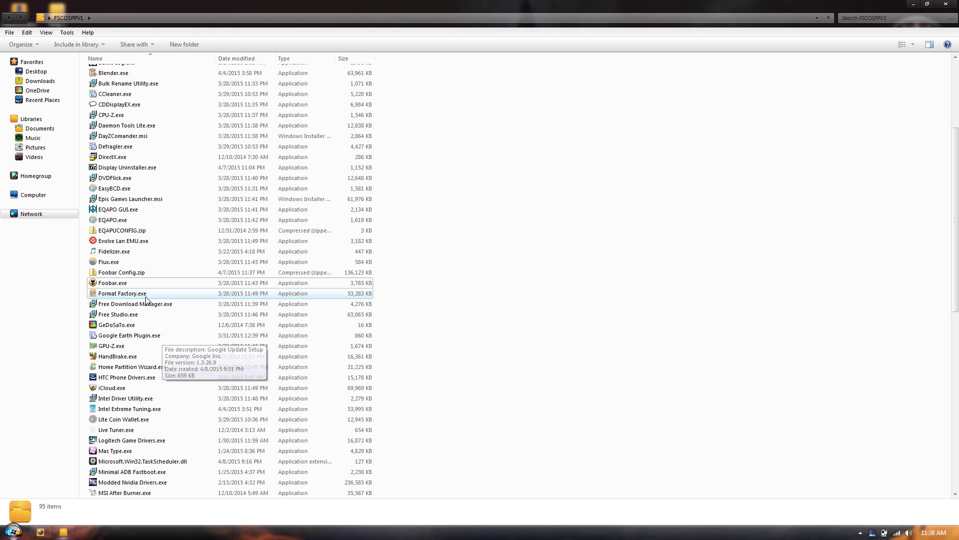
Run Format Factory.exe as administrator, bring its setup window into view, and accept the license agreement to start installing
{"action": "right_click", "coordinate": [114, 300]}
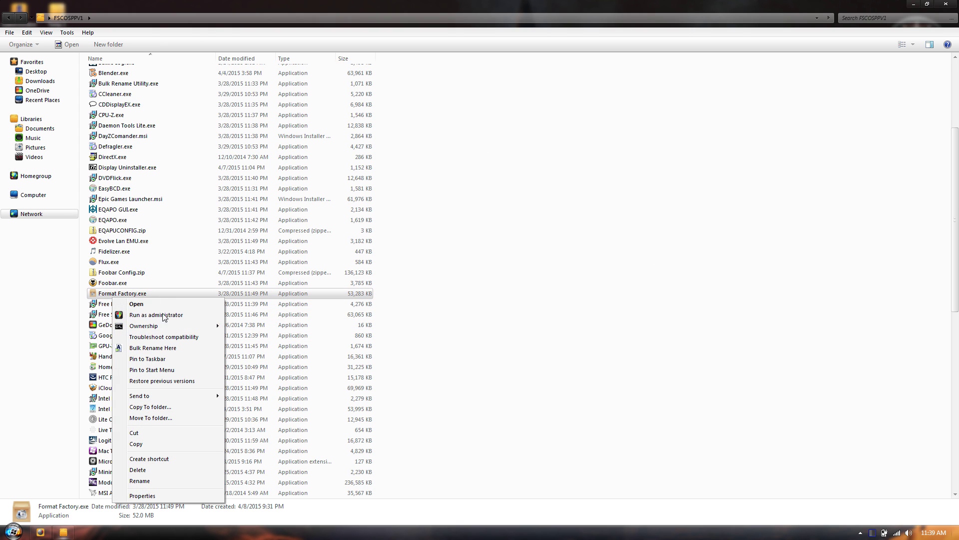
{"action": "left_click", "coordinate": [128, 315]}
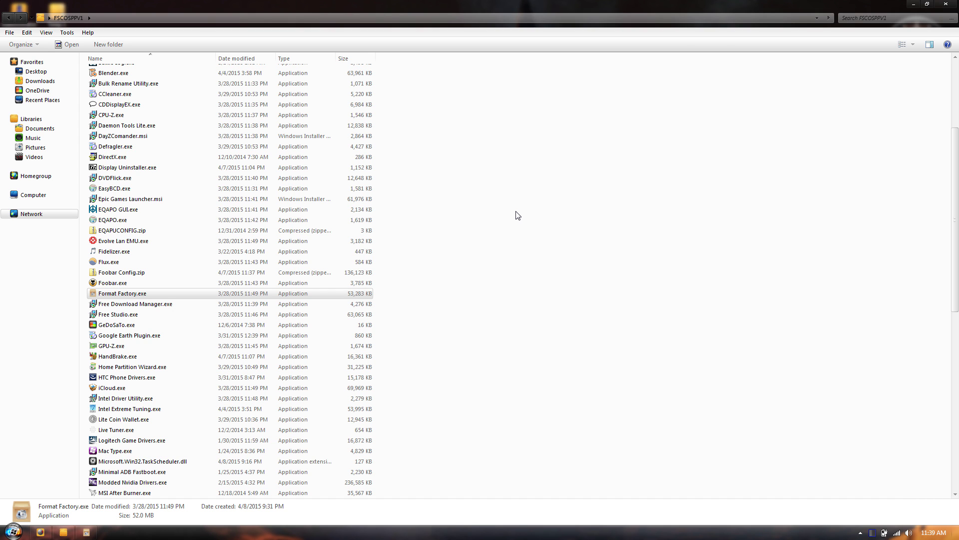
{"action": "left_click_drag", "start_coordinate": [506, 26], "coordinate": [207, 13]}
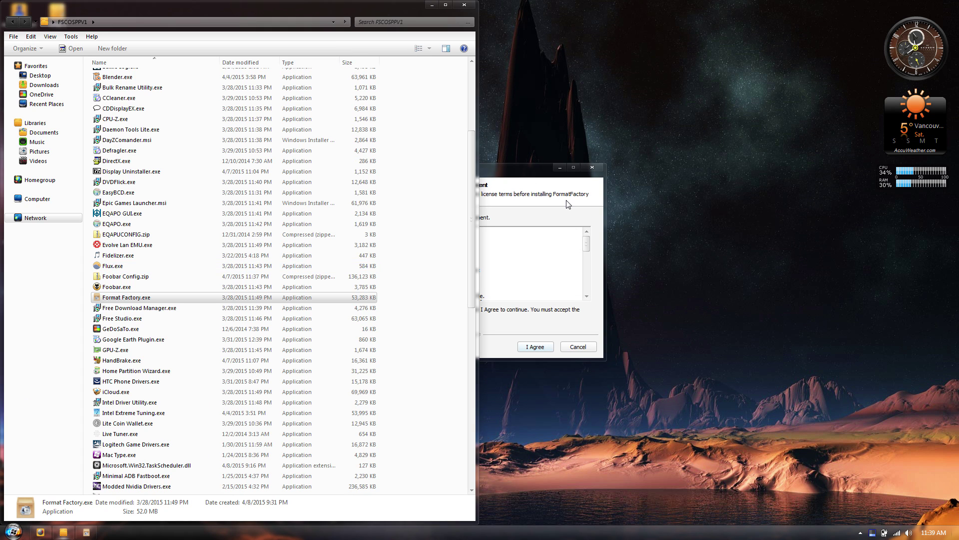
{"action": "left_click_drag", "start_coordinate": [547, 170], "coordinate": [540, 125]}
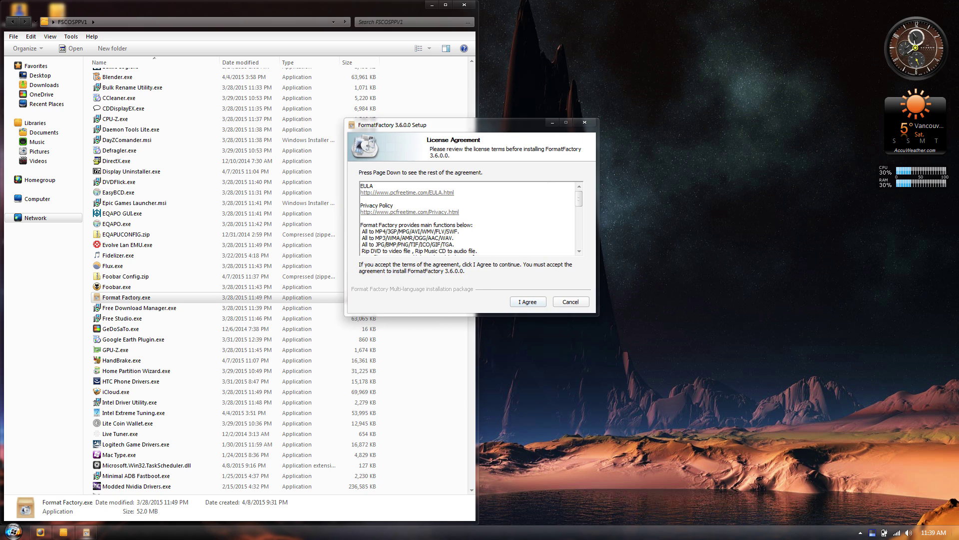
{"action": "left_click", "coordinate": [527, 303]}
{"action": "left_click", "coordinate": [527, 302]}
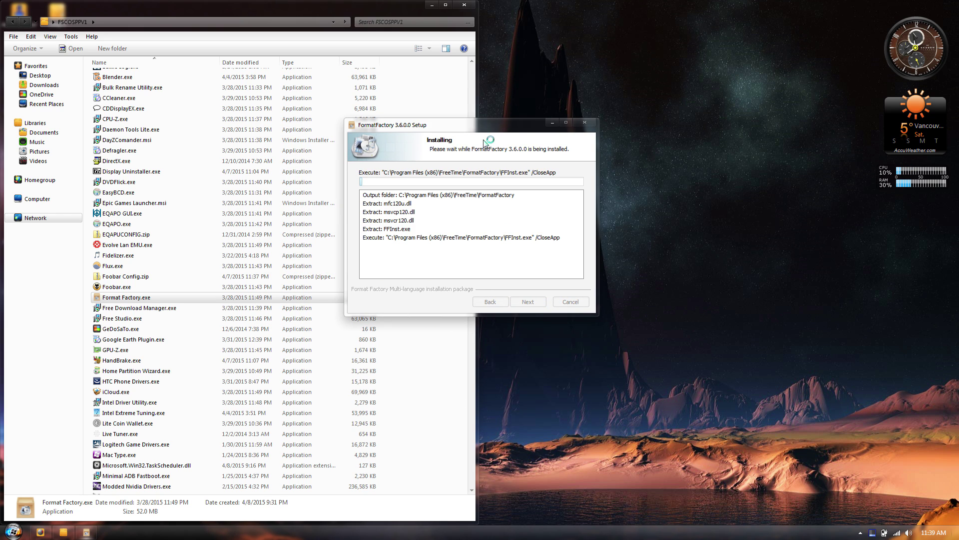
Skip the bundled Ask search and Pro PC Cleaner offers and finish the FormatFactory 3.6.0 setup
{"action": "left_click_drag", "start_coordinate": [474, 122], "coordinate": [693, 73]}
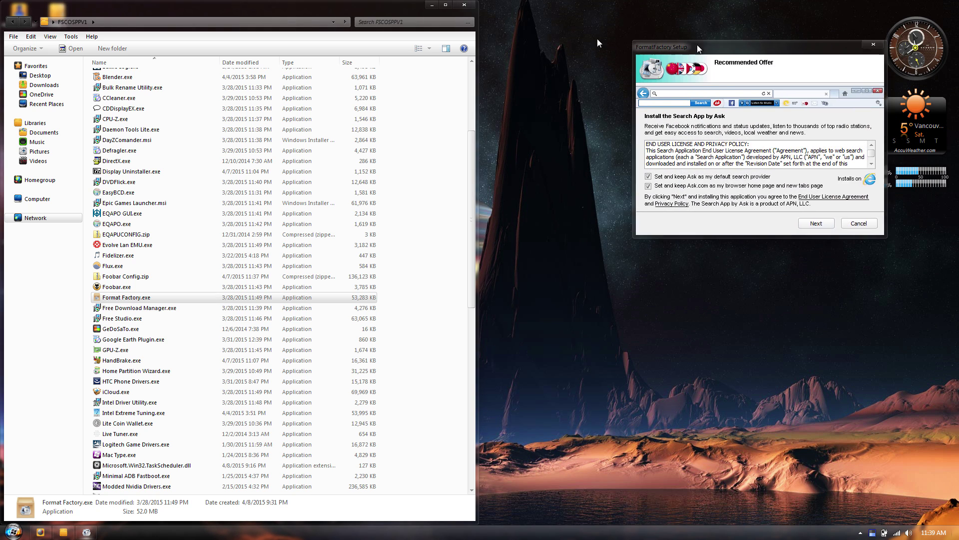
{"action": "left_click_drag", "start_coordinate": [699, 48], "coordinate": [567, 36]}
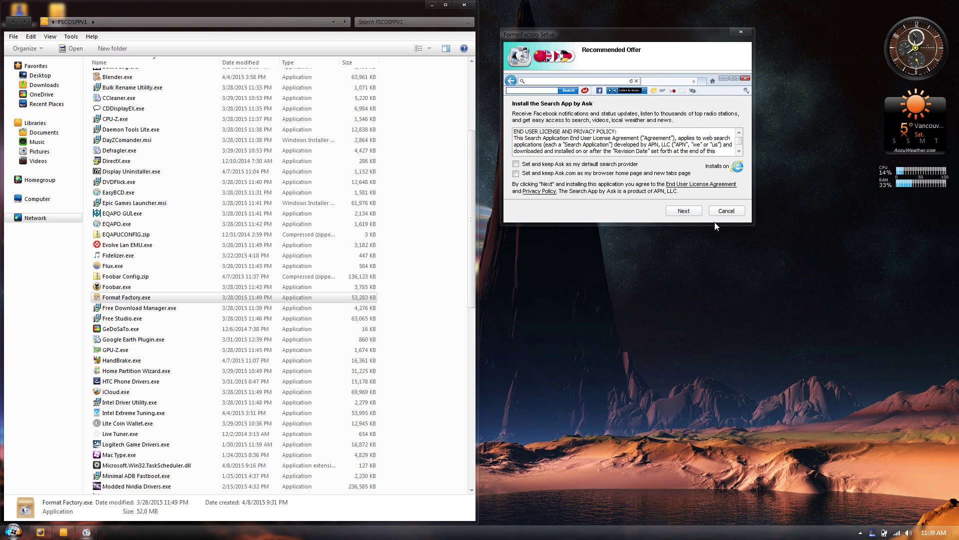
{"action": "left_click", "coordinate": [688, 214]}
{"action": "left_click", "coordinate": [727, 215]}
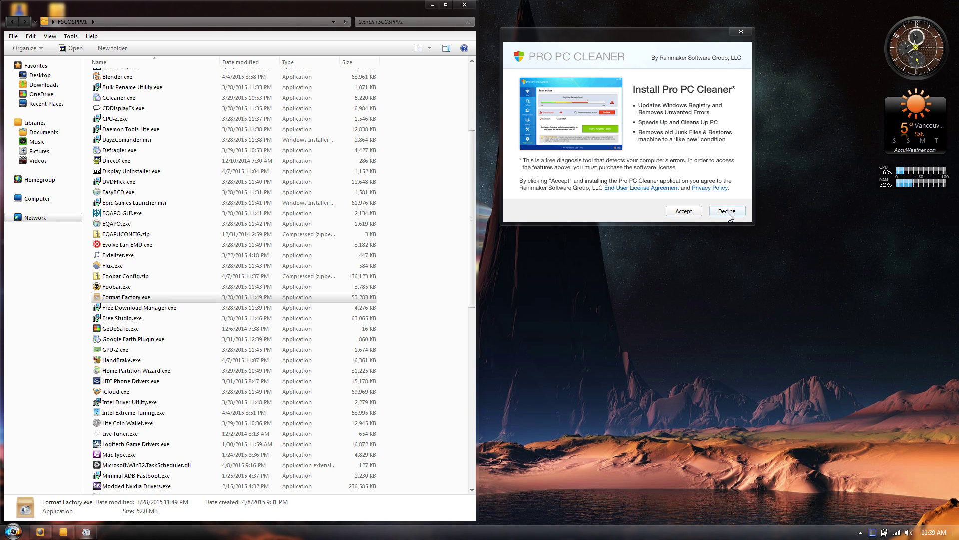
{"action": "left_click", "coordinate": [741, 214]}
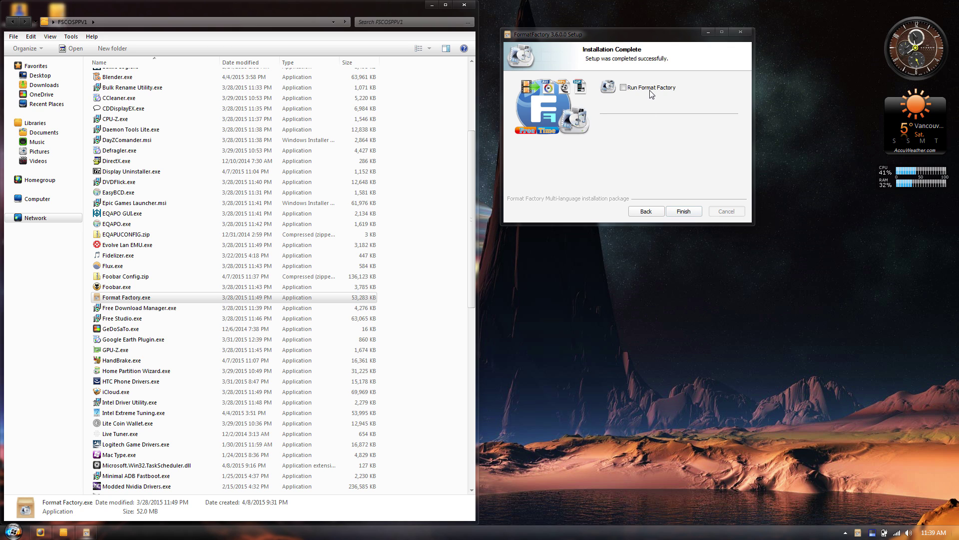
{"action": "left_click", "coordinate": [684, 214]}
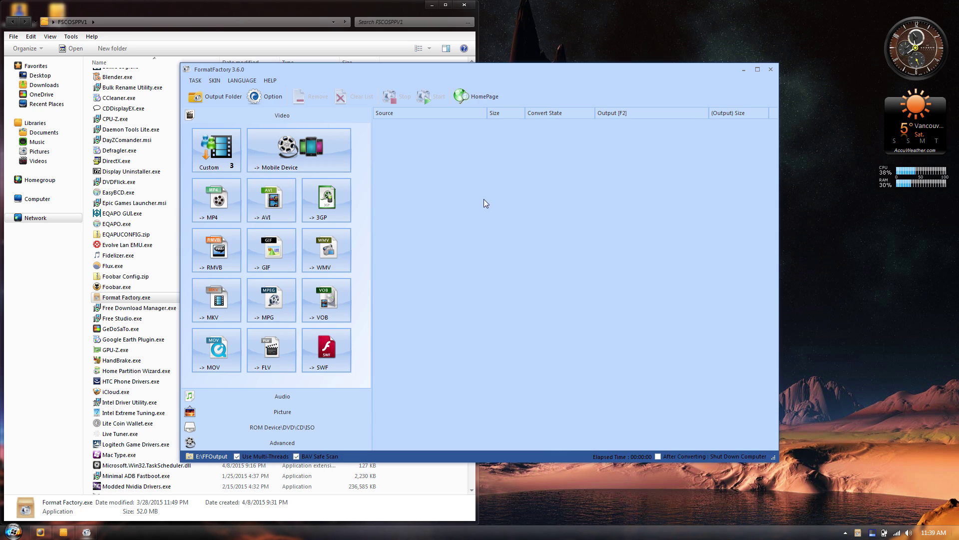
Look through FormatFactory's Audio, Picture, ROM Device, Advanced and Video conversion categories, and minimize the program
{"action": "left_click", "coordinate": [267, 400]}
{"action": "left_click", "coordinate": [289, 412]}
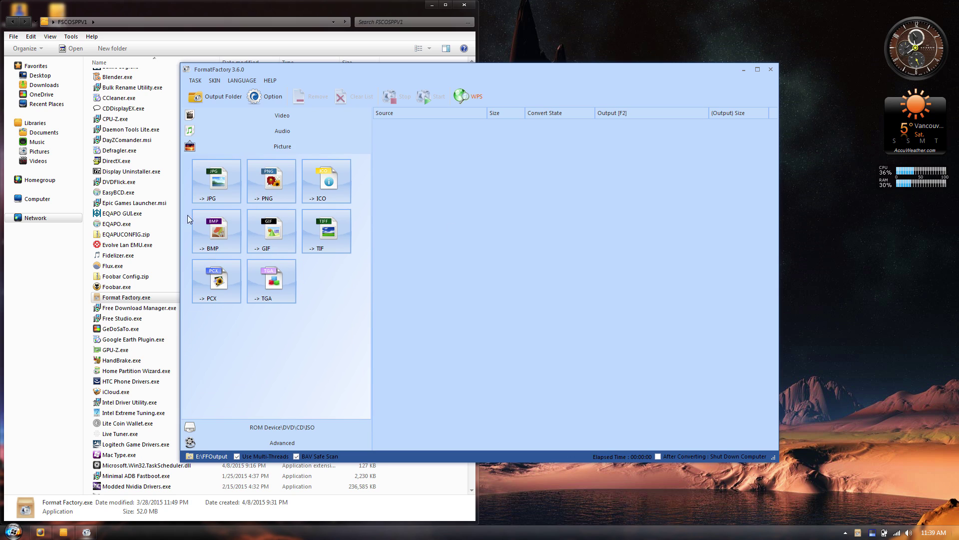
{"action": "left_click", "coordinate": [279, 423]}
{"action": "left_click", "coordinate": [280, 443]}
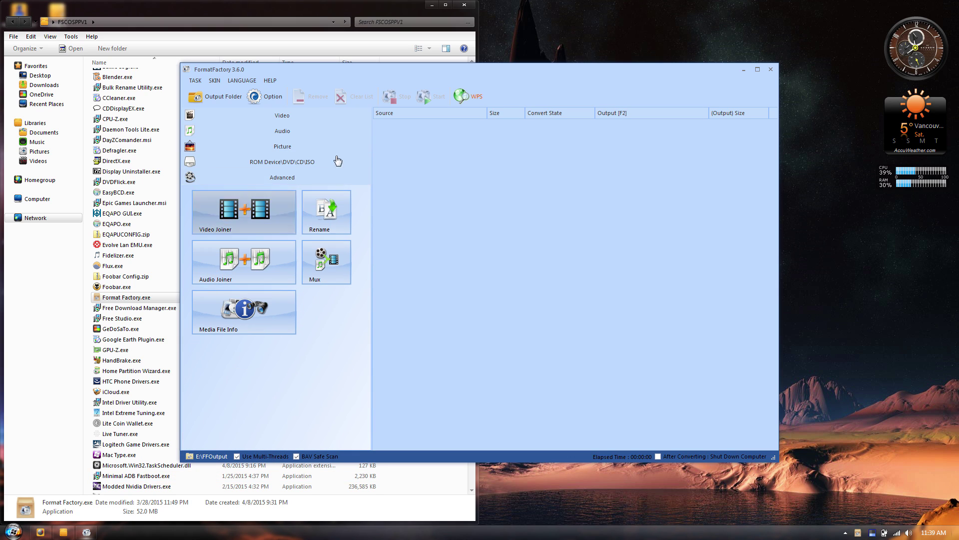
{"action": "left_click", "coordinate": [284, 117]}
{"action": "left_click", "coordinate": [744, 66]}
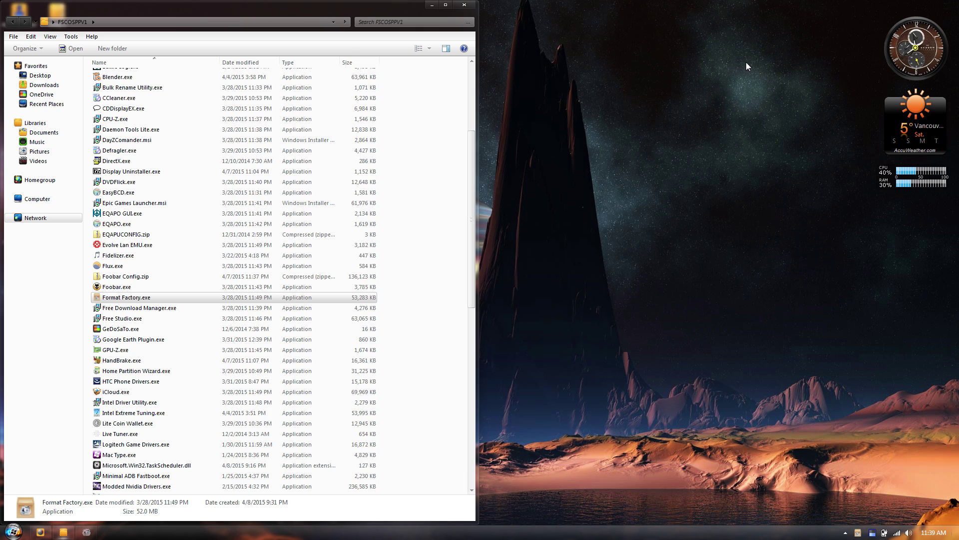
Maximize the FSCOSPPV1 folder, run Free Download Manager.exe as administrator, and accept its license agreement
{"action": "double_click", "coordinate": [301, 13]}
{"action": "right_click", "coordinate": [148, 304]}
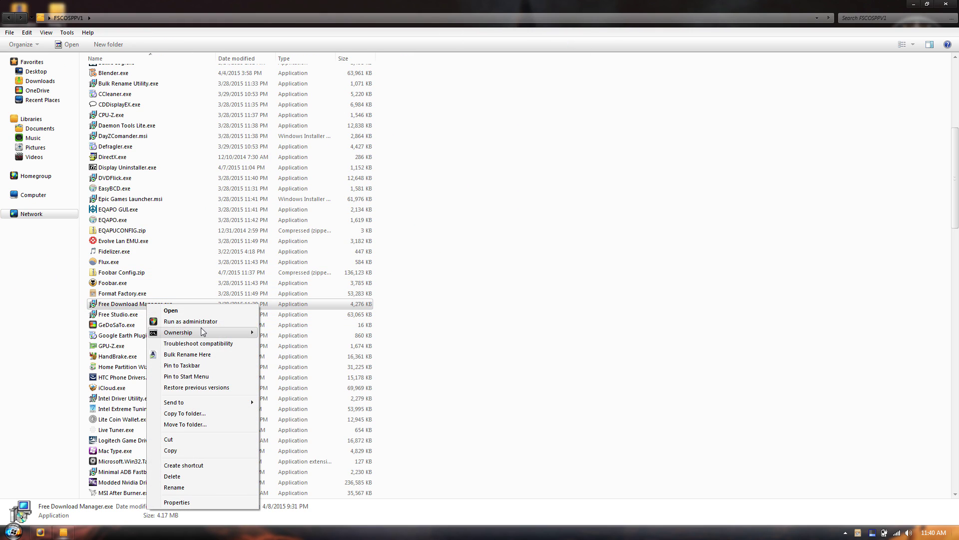
{"action": "left_click", "coordinate": [200, 321]}
{"action": "left_click", "coordinate": [531, 346]}
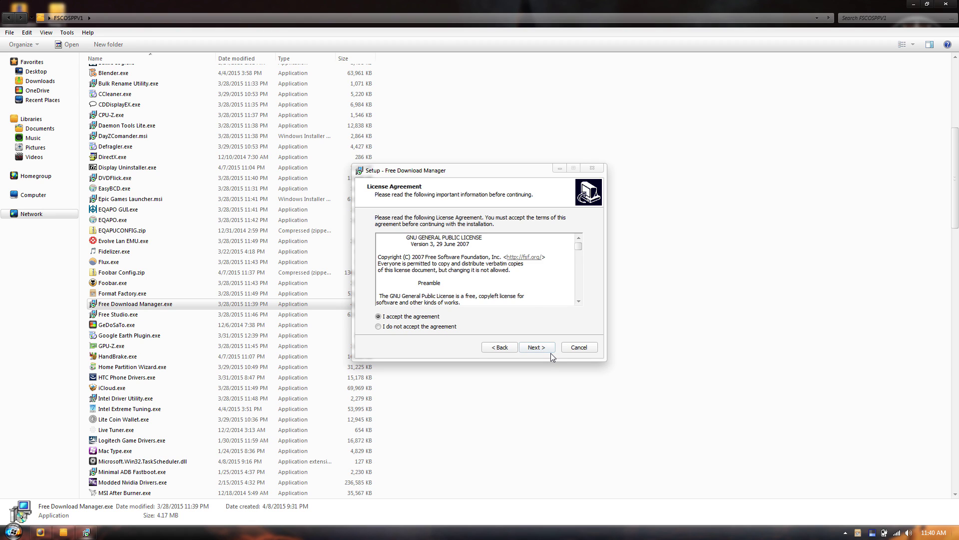
{"action": "left_click", "coordinate": [550, 349]}
{"action": "left_click", "coordinate": [532, 349]}
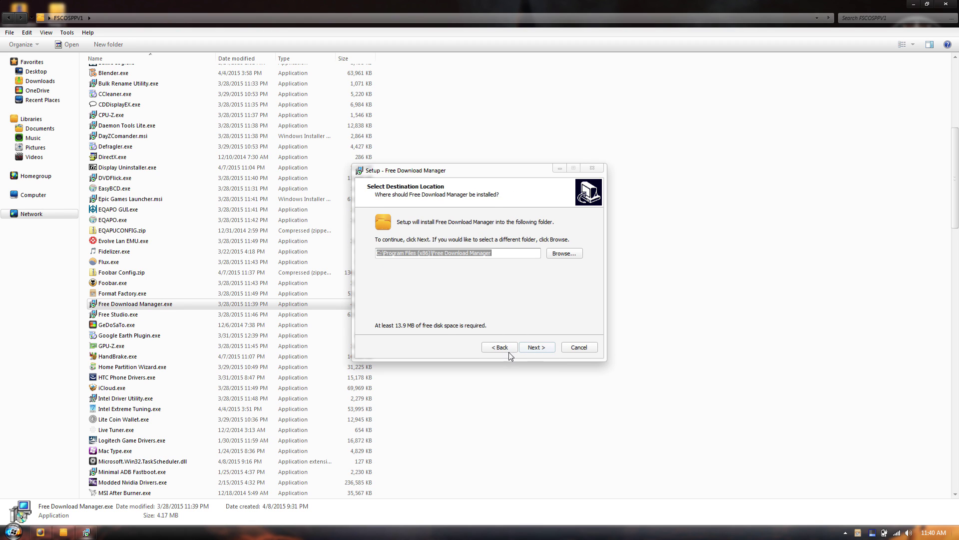
Install Free Download Manager in its default folder with a desktop icon and launch at Windows startup, and finish with the program launching
{"action": "left_click", "coordinate": [536, 349]}
{"action": "left_click", "coordinate": [540, 350]}
{"action": "left_click", "coordinate": [543, 351]}
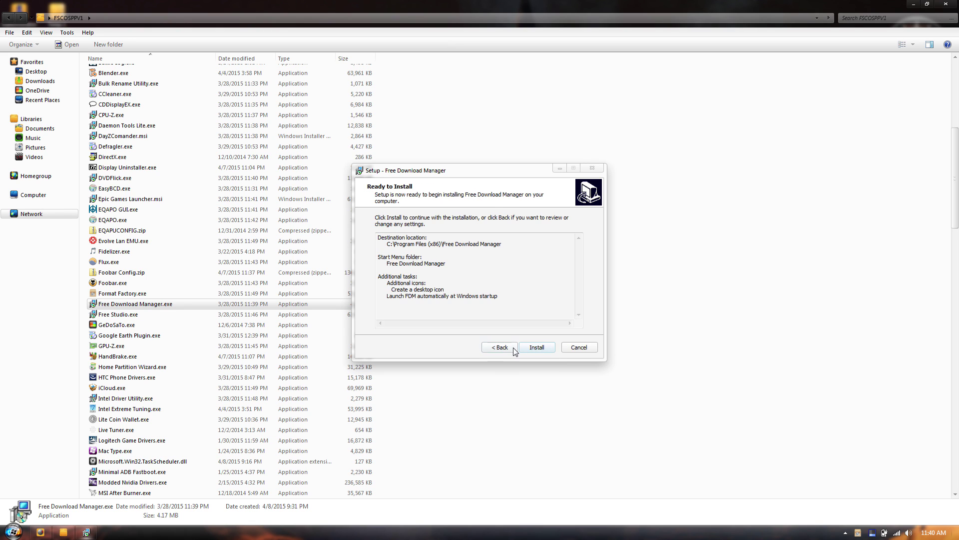
{"action": "left_click", "coordinate": [514, 350]}
{"action": "left_click", "coordinate": [536, 349]}
{"action": "left_click", "coordinate": [538, 350]}
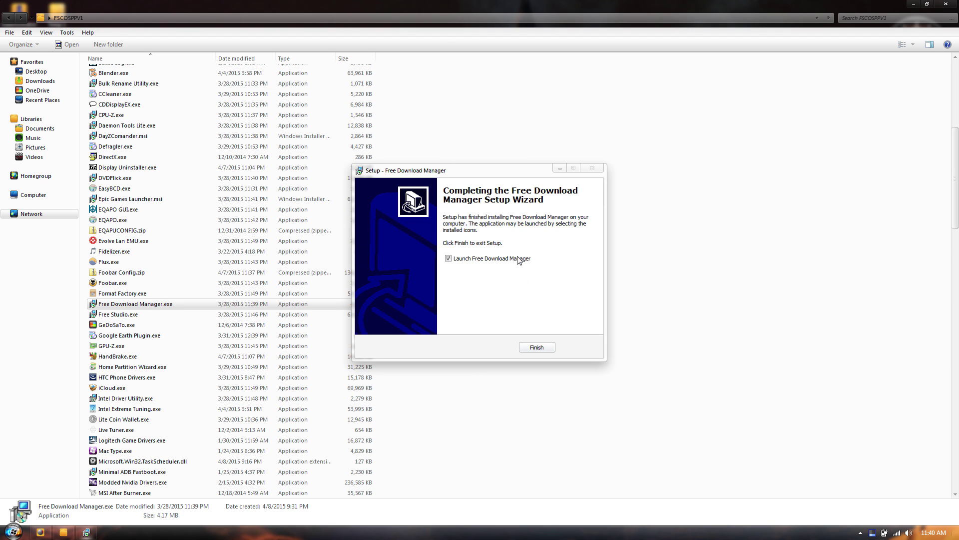
{"action": "left_click", "coordinate": [537, 346]}
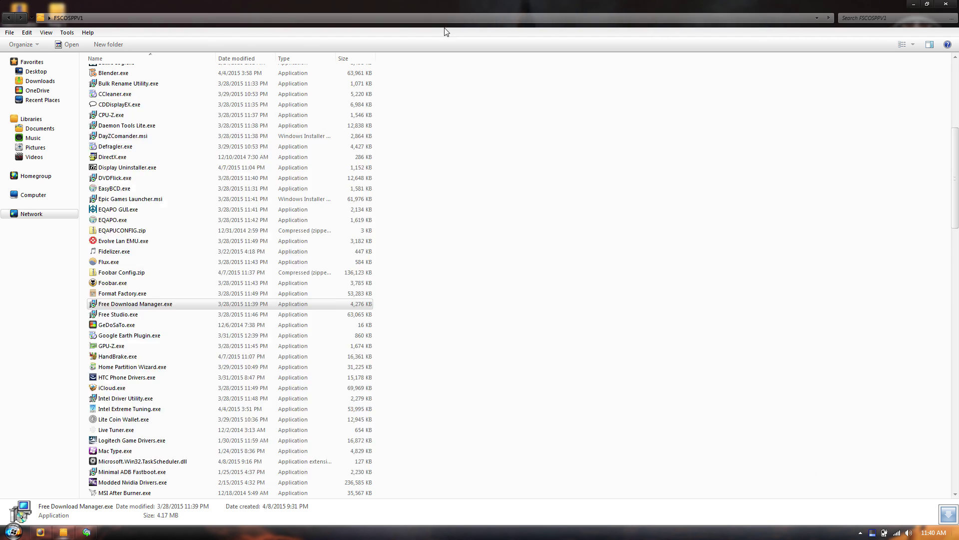
Uncover the Free Download Manager window by docking the folder to half the screen, view its interface, and close it
{"action": "key", "text": "super+Left"}
{"action": "left_click_drag", "start_coordinate": [706, 88], "coordinate": [716, 71]}
{"action": "left_click", "coordinate": [857, 482]}
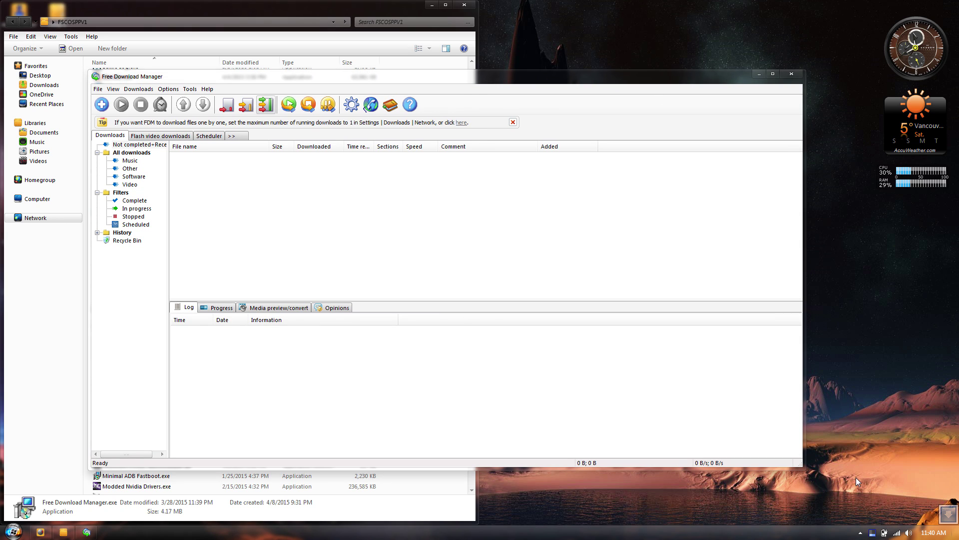
{"action": "left_click", "coordinate": [323, 30]}
{"action": "left_click_drag", "start_coordinate": [265, 214], "coordinate": [322, 245]}
{"action": "left_click_drag", "start_coordinate": [180, 214], "coordinate": [645, 254]}
{"action": "left_click", "coordinate": [791, 74]}
Maximize the FSCOSPPV1 folder again and run EQAPO.exe as administrator
{"action": "left_click_drag", "start_coordinate": [357, 13], "coordinate": [497, 221]}
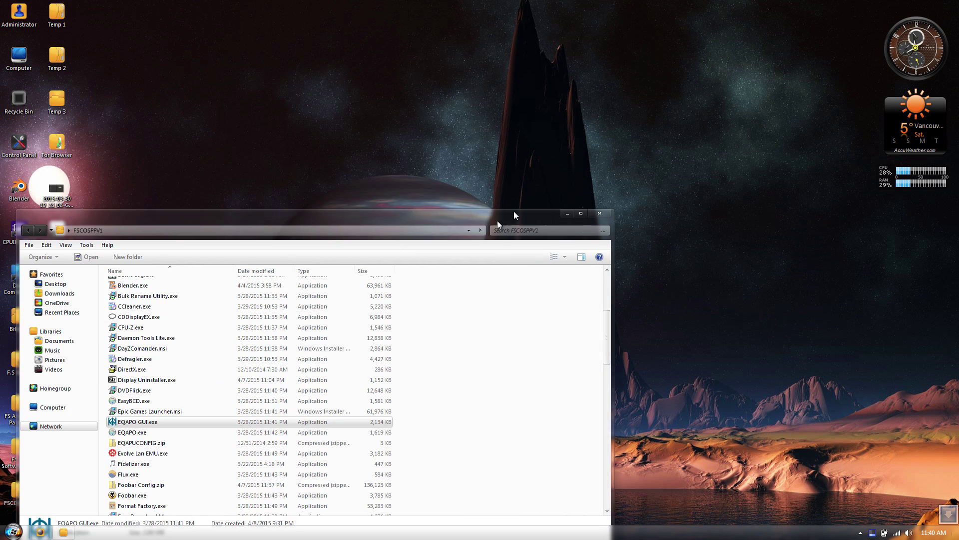
{"action": "double_click", "coordinate": [496, 221]}
{"action": "left_click", "coordinate": [546, 249]}
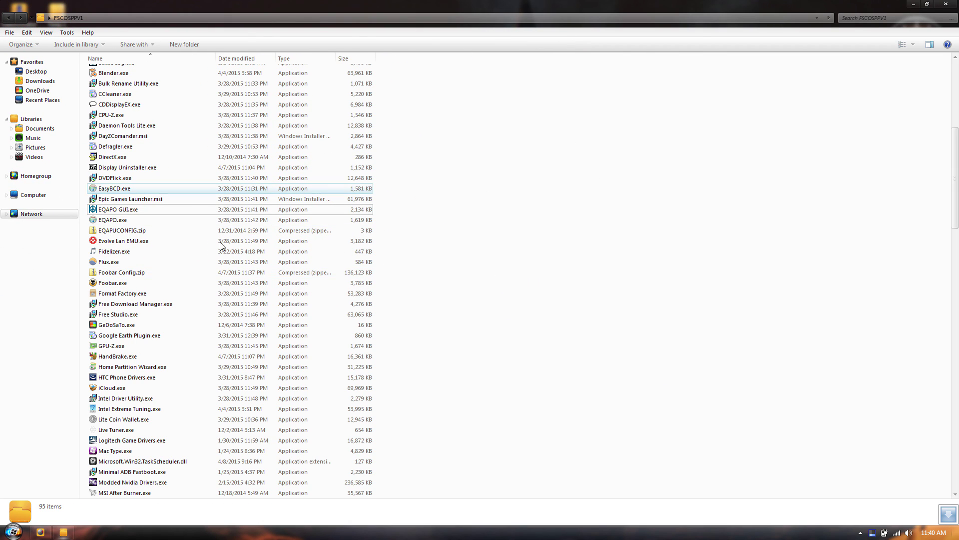
{"action": "scroll", "coordinate": [220, 242], "scroll_direction": "down", "scroll_amount": 3}
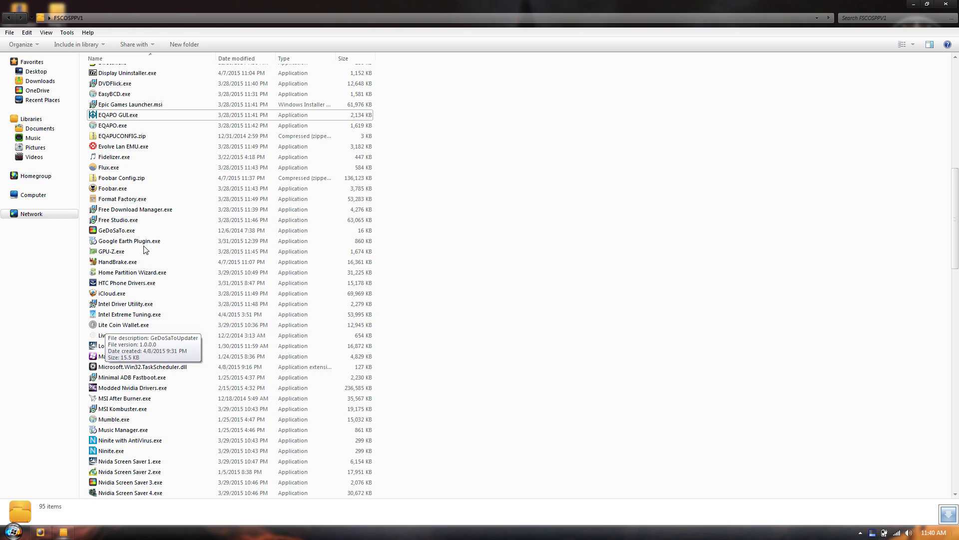
{"action": "right_click", "coordinate": [113, 126]}
{"action": "left_click", "coordinate": [158, 143]}
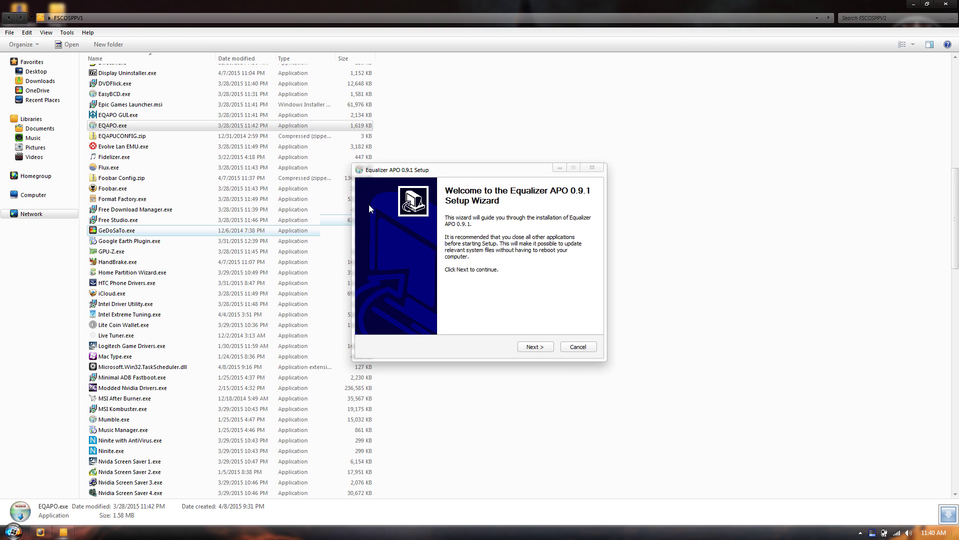
Quit the Equalizer APO setup, and run Free Studio.exe as administrator with English as the setup language
{"action": "left_click", "coordinate": [594, 169]}
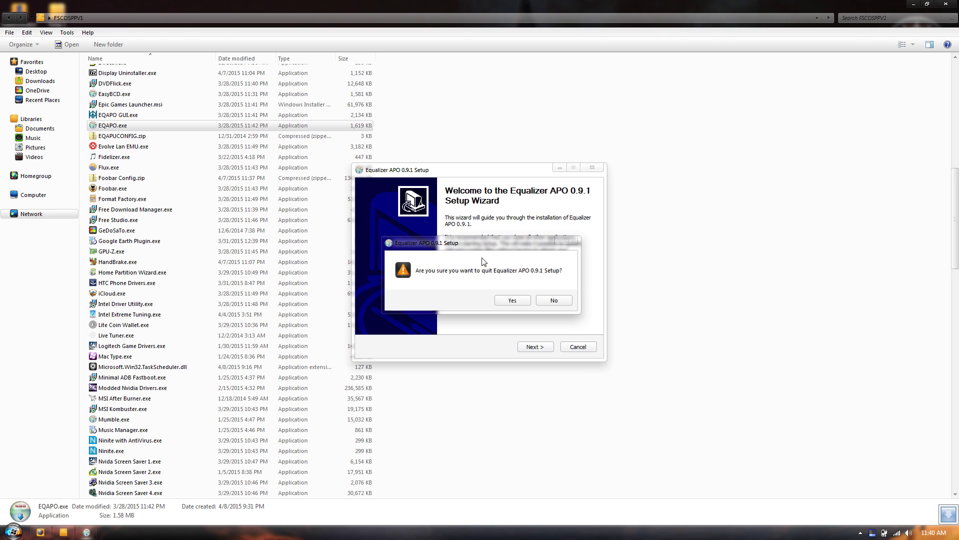
{"action": "left_click", "coordinate": [520, 301]}
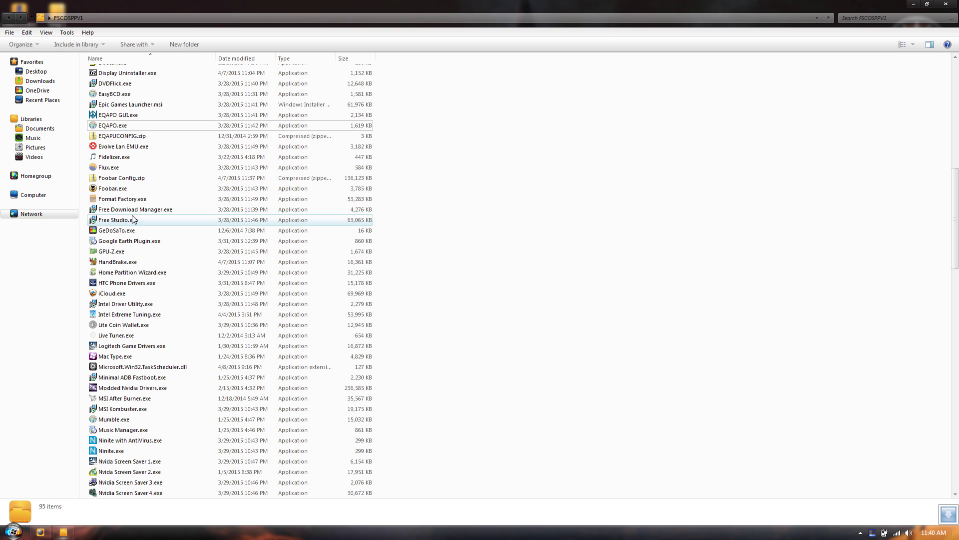
{"action": "right_click", "coordinate": [124, 220]}
{"action": "left_click", "coordinate": [165, 234]}
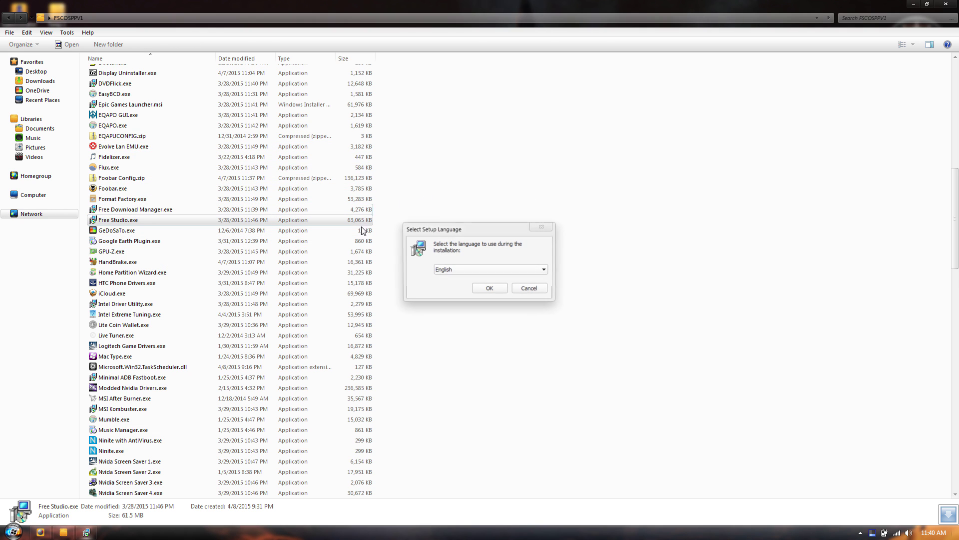
{"action": "left_click", "coordinate": [493, 289]}
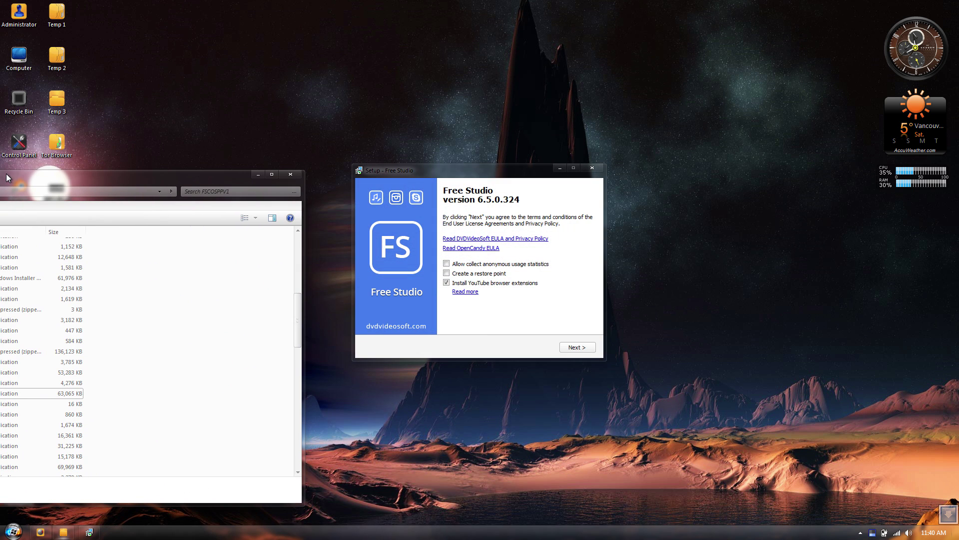
Dock the FSCOSPPV1 folder to half the screen and move the Free Studio setup window beside it
{"action": "key", "text": "super+Left"}
{"action": "left_click_drag", "start_coordinate": [540, 173], "coordinate": [643, 98]}
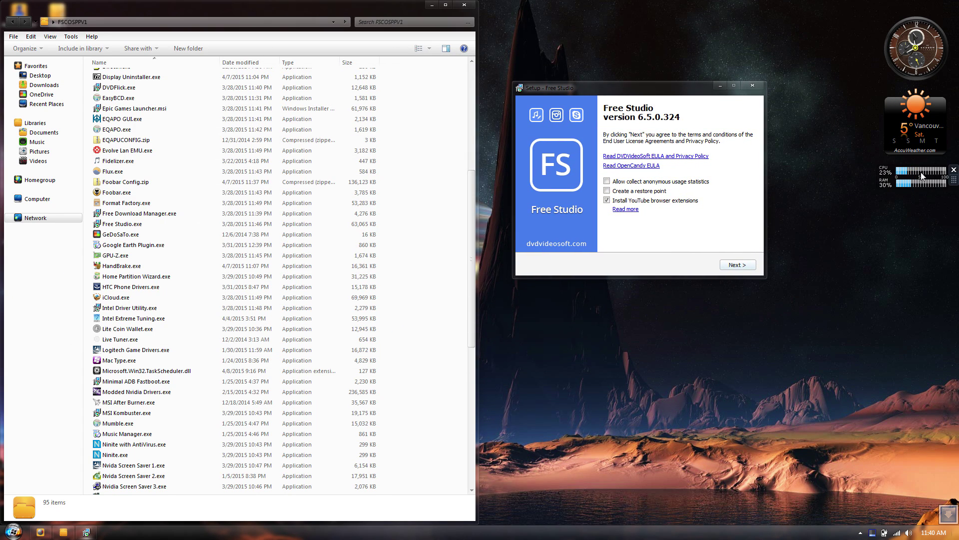
{"action": "right_click", "coordinate": [945, 505]}
{"action": "left_click", "coordinate": [929, 505]}
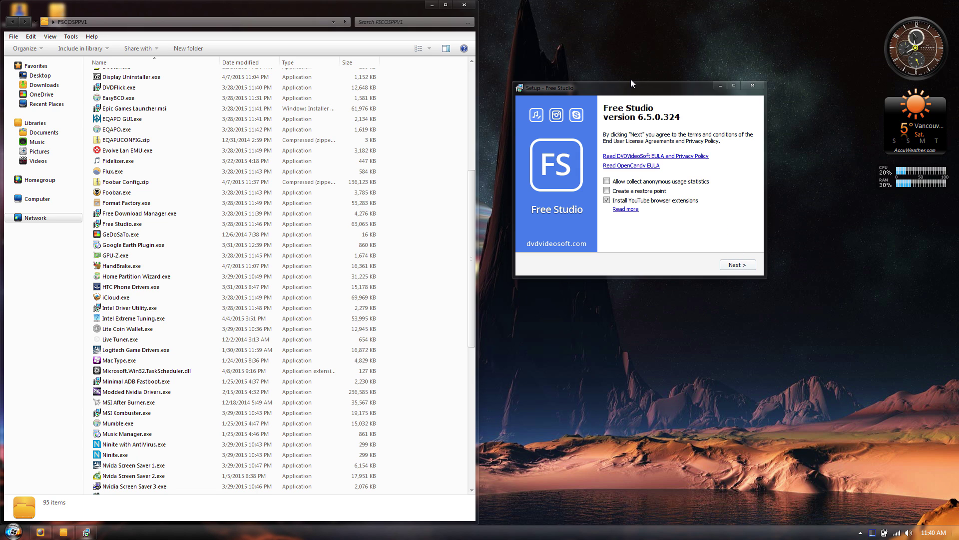
Accept the Free Studio terms, and choose custom installation for the AVG Toolbar offer with its homepage and new-tab option cleared
{"action": "key", "text": "Return"}
{"action": "left_click", "coordinate": [545, 169]}
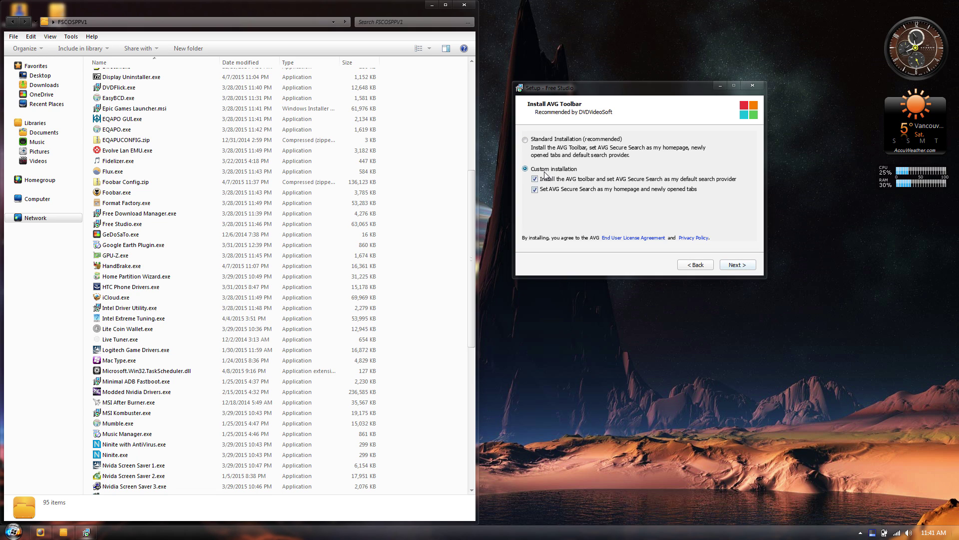
{"action": "left_click", "coordinate": [558, 189]}
{"action": "left_click", "coordinate": [739, 265]}
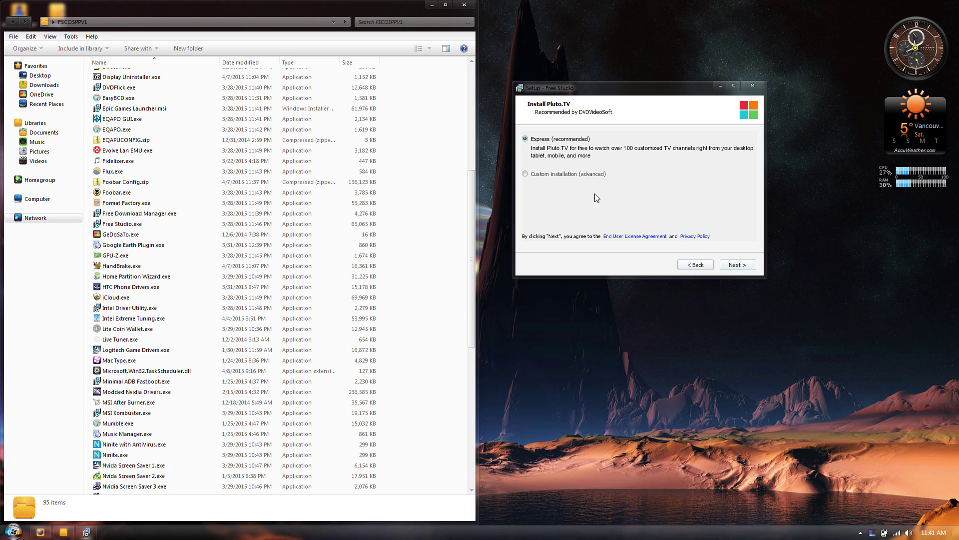
Decline the Pluto.TV and 360 Total Security offers through custom installation and start installing Free Studio
{"action": "left_click", "coordinate": [590, 175]}
{"action": "left_click", "coordinate": [575, 186]}
{"action": "left_click", "coordinate": [736, 265]}
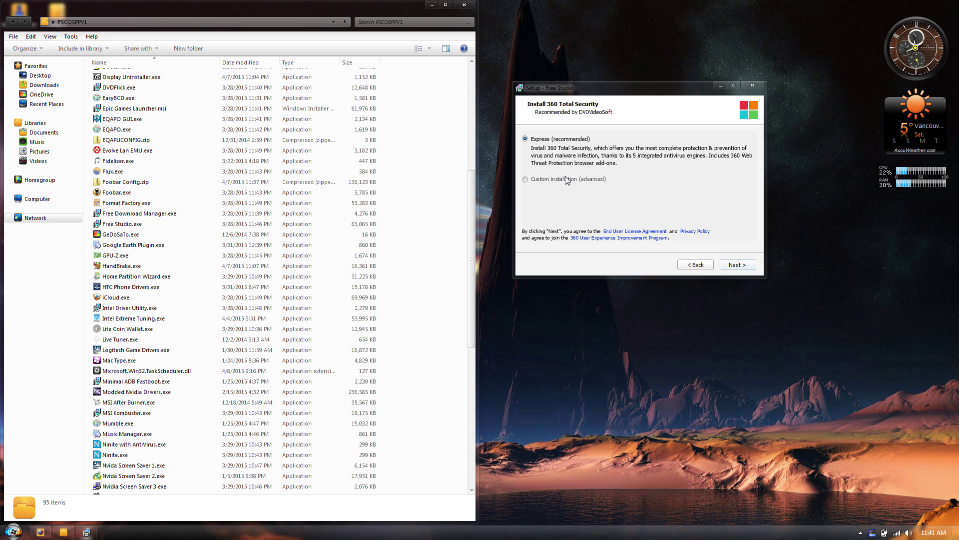
{"action": "left_click", "coordinate": [565, 179]}
{"action": "left_click", "coordinate": [558, 188]}
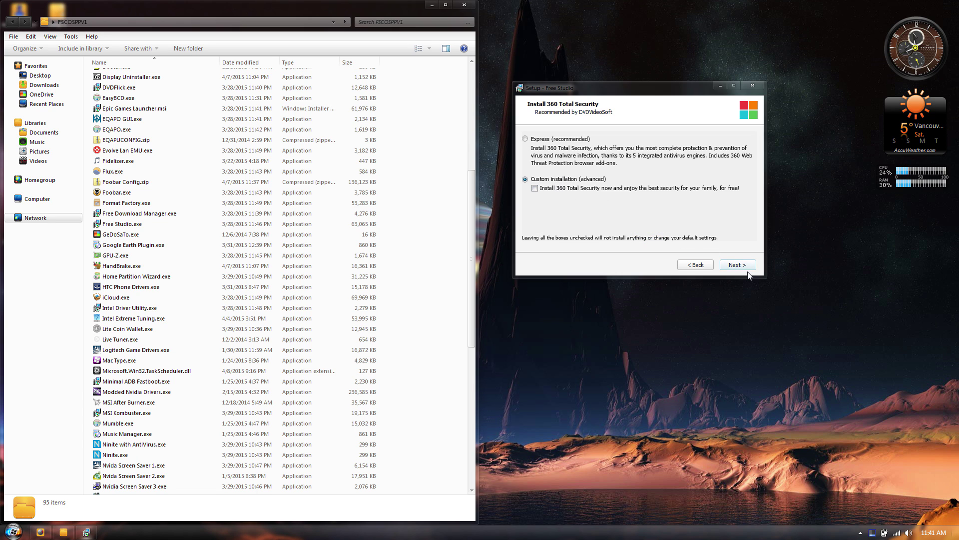
{"action": "left_click", "coordinate": [743, 269]}
{"action": "left_click", "coordinate": [743, 269]}
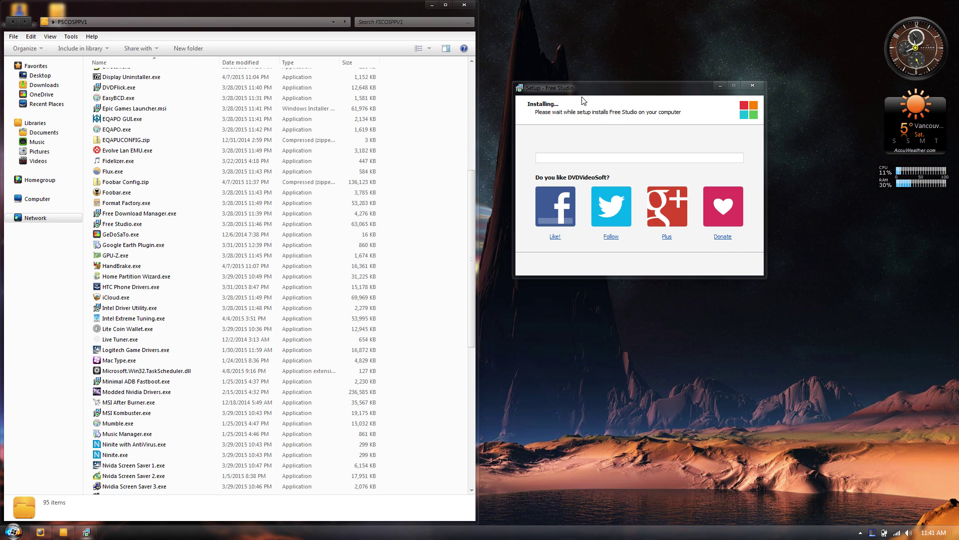
{"action": "left_click_drag", "start_coordinate": [583, 100], "coordinate": [714, 84]}
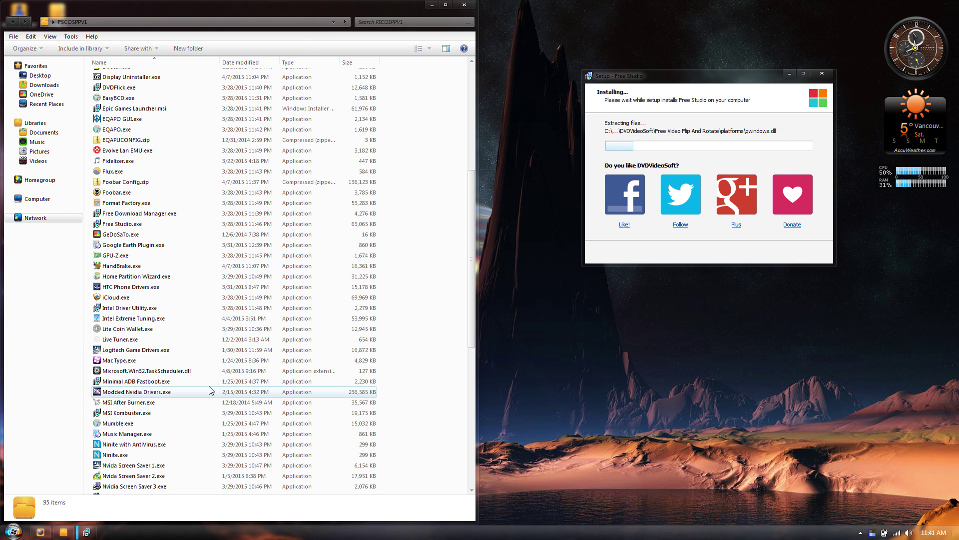
{"action": "left_click", "coordinate": [128, 235]}
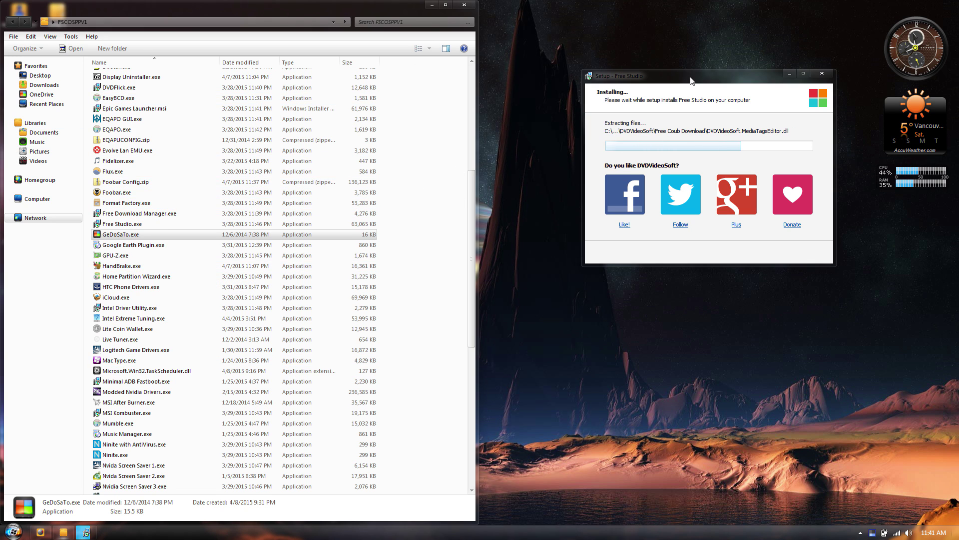
{"action": "left_click_drag", "start_coordinate": [691, 80], "coordinate": [714, 33]}
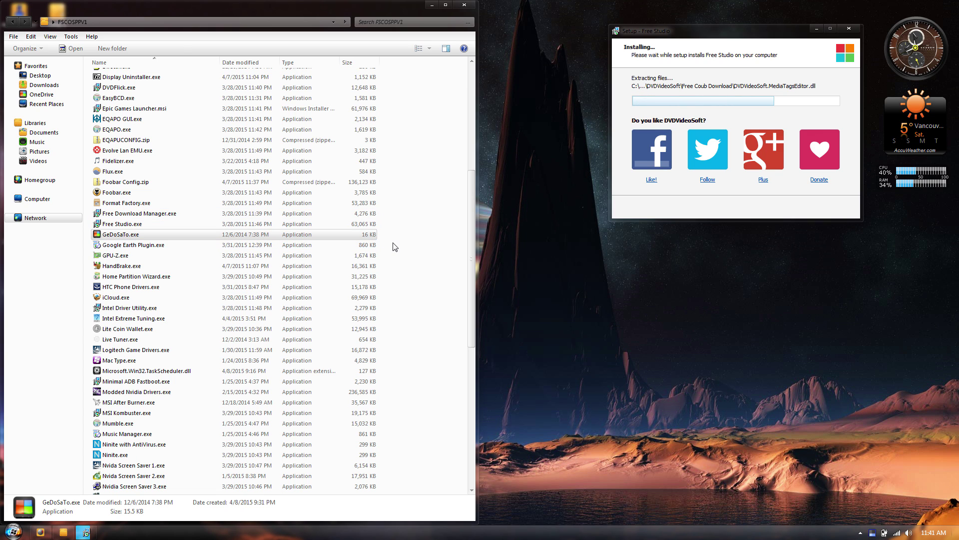
{"action": "left_click", "coordinate": [430, 197]}
{"action": "scroll", "coordinate": [422, 224], "scroll_direction": "down", "scroll_amount": 2}
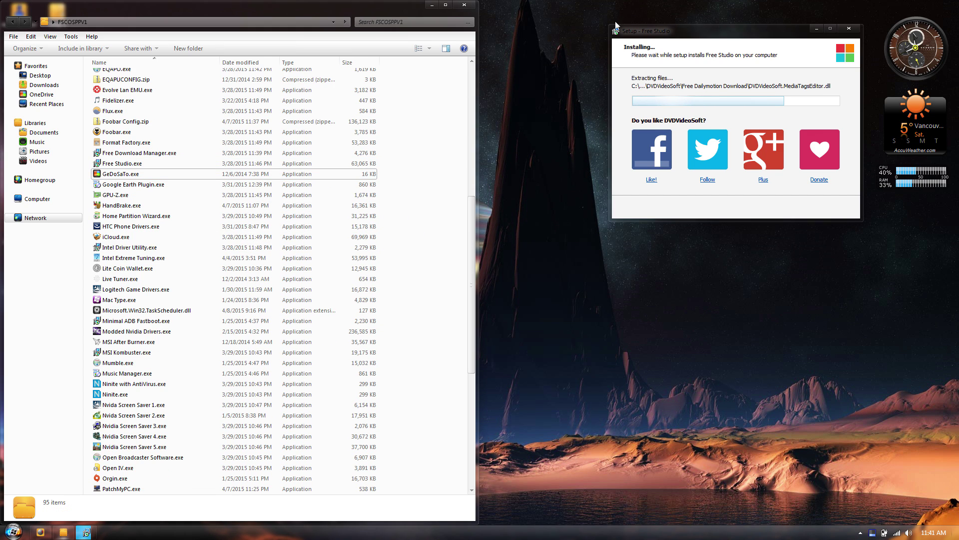
{"action": "left_click_drag", "start_coordinate": [636, 36], "coordinate": [611, 52]}
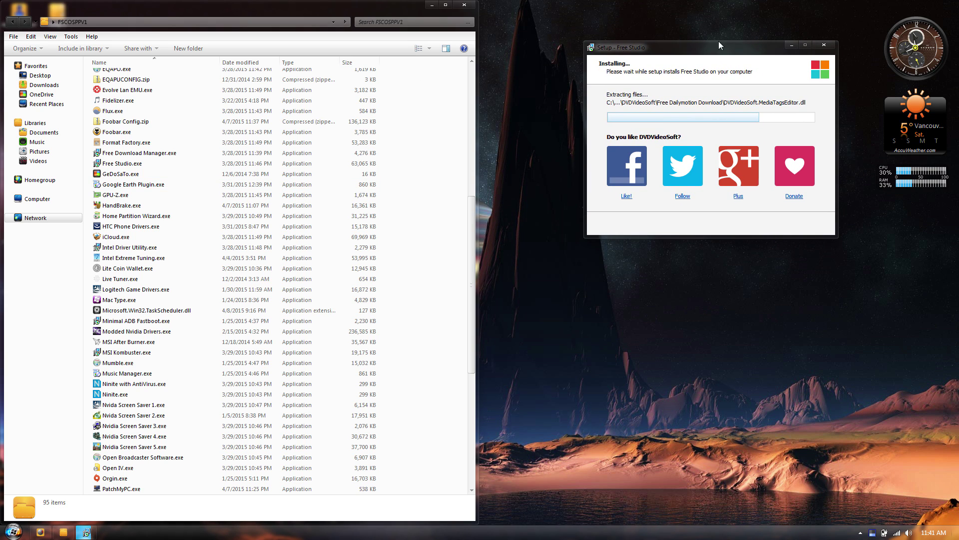
{"action": "mouse_move", "coordinate": [720, 44]}
{"action": "left_mouse_down"}
{"action": "mouse_move", "coordinate": [714, 27]}
{"action": "mouse_move", "coordinate": [725, 22]}
{"action": "mouse_move", "coordinate": [715, 27]}
{"action": "left_mouse_up"}
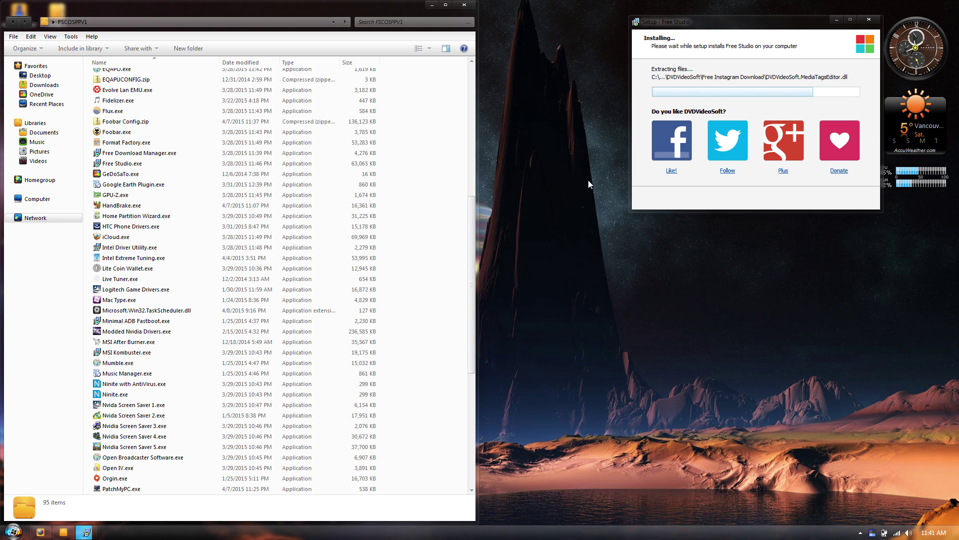
{"action": "left_click", "coordinate": [882, 534]}
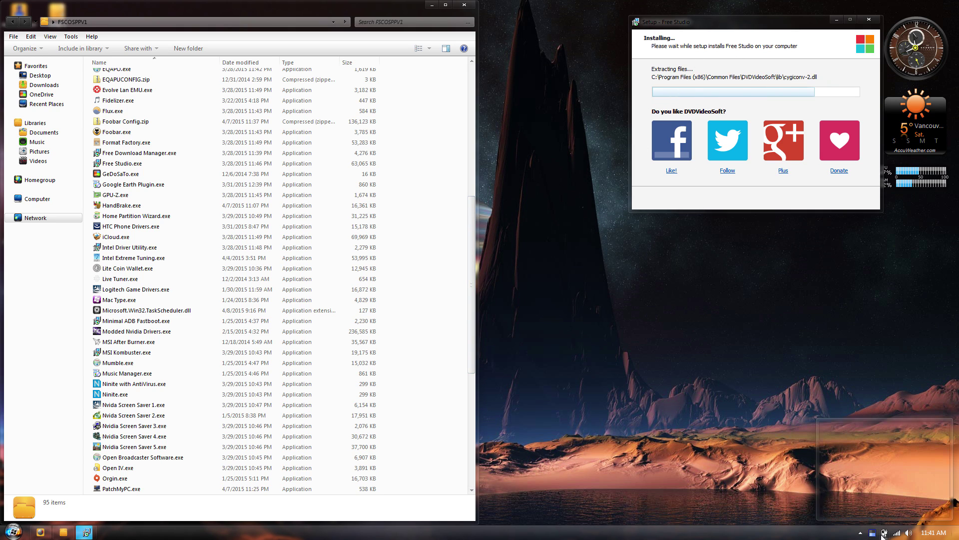
{"action": "left_click", "coordinate": [801, 512]}
{"action": "left_click_drag", "start_coordinate": [896, 303], "coordinate": [508, 508]}
{"action": "key", "text": "super"}
{"action": "key", "text": "super"}
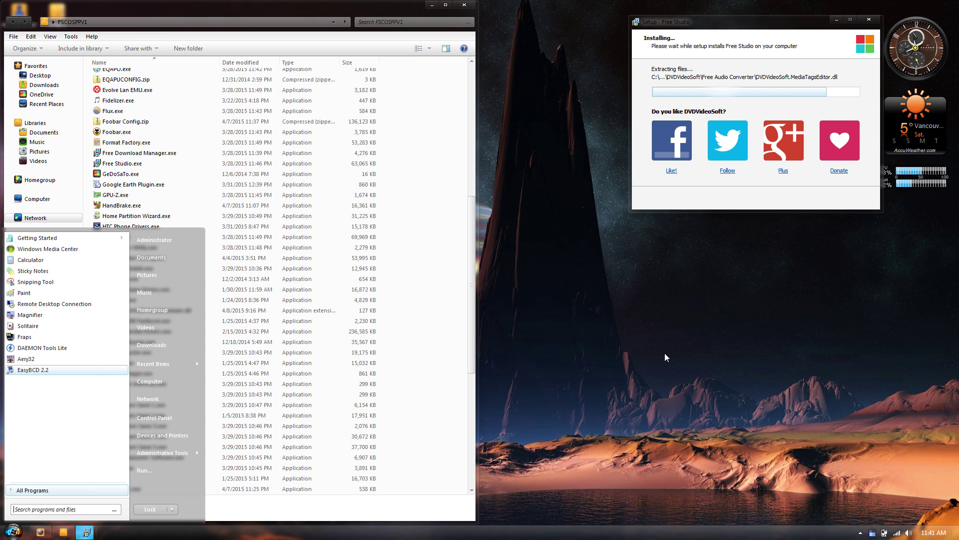
{"action": "left_click_drag", "start_coordinate": [704, 28], "coordinate": [692, 29]}
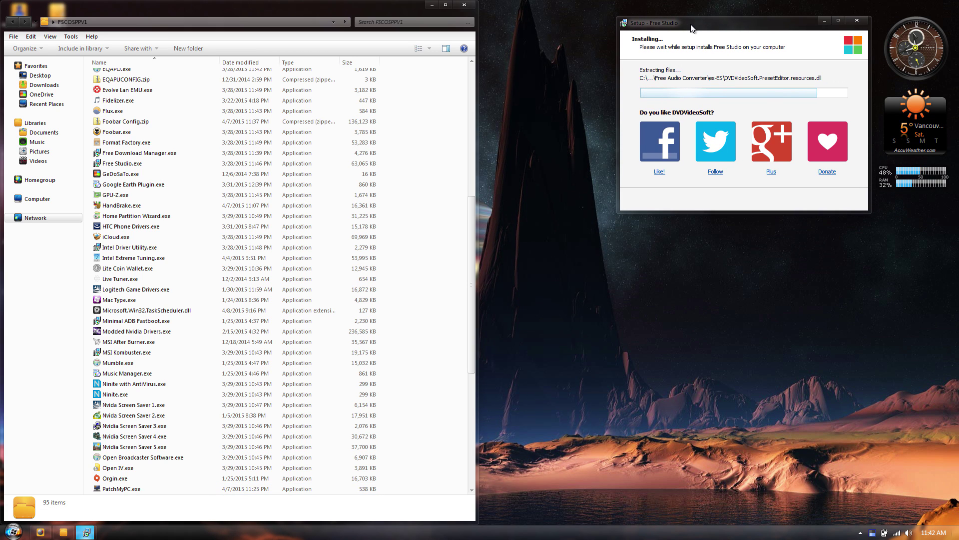
{"action": "left_click_drag", "start_coordinate": [876, 219], "coordinate": [620, 506]}
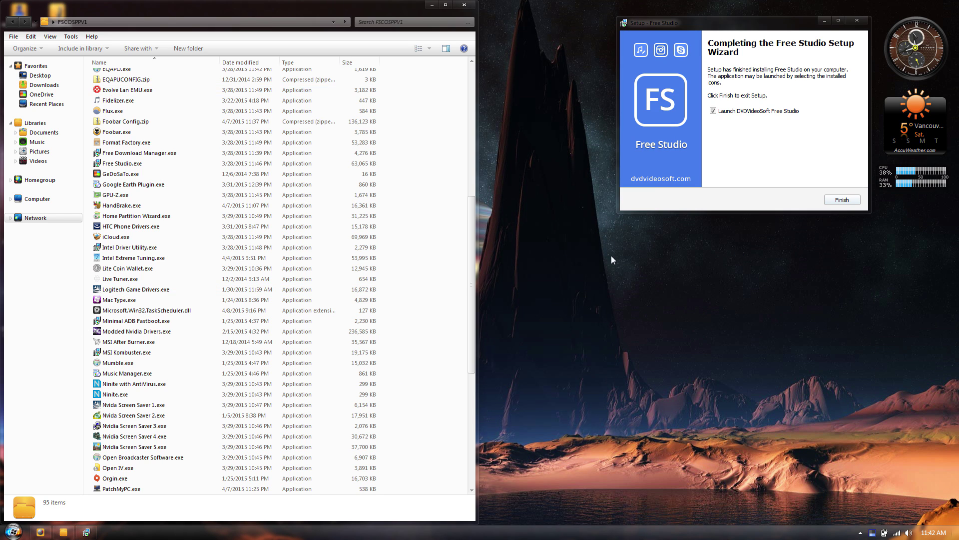
Finish the setup with Free Studio launching, browse its Downloaders, Converters, Recorders and Editors categories, and close it
{"action": "left_click", "coordinate": [844, 199]}
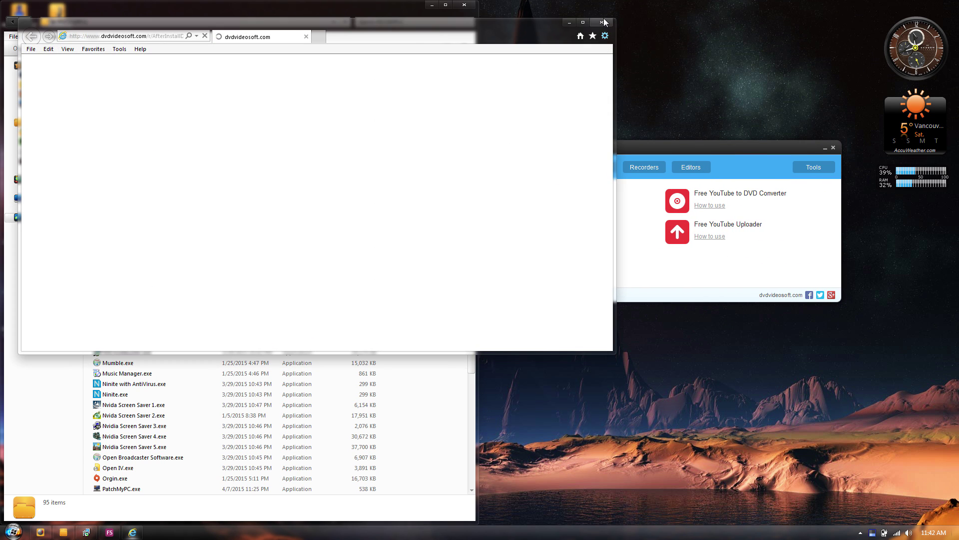
{"action": "left_click", "coordinate": [544, 167]}
{"action": "left_click", "coordinate": [595, 168]}
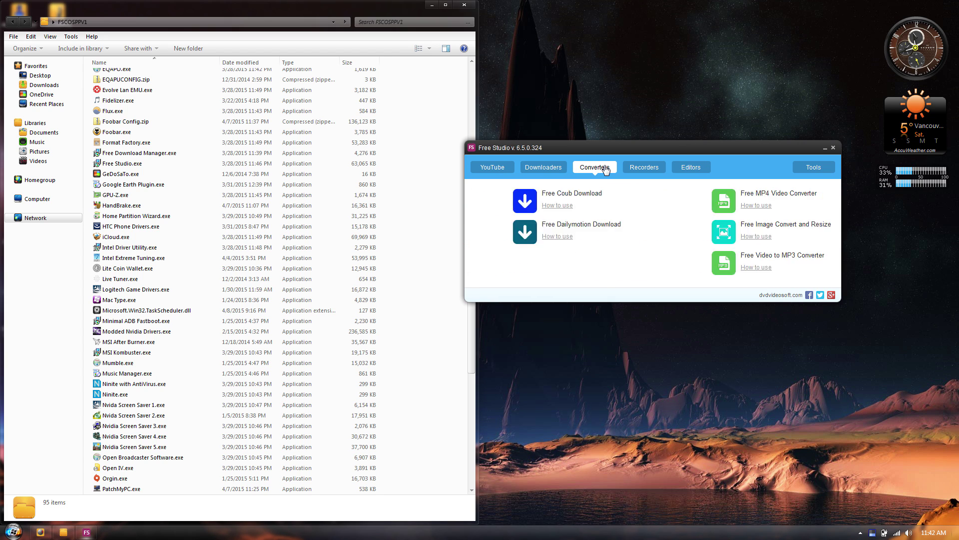
{"action": "left_click", "coordinate": [659, 166]}
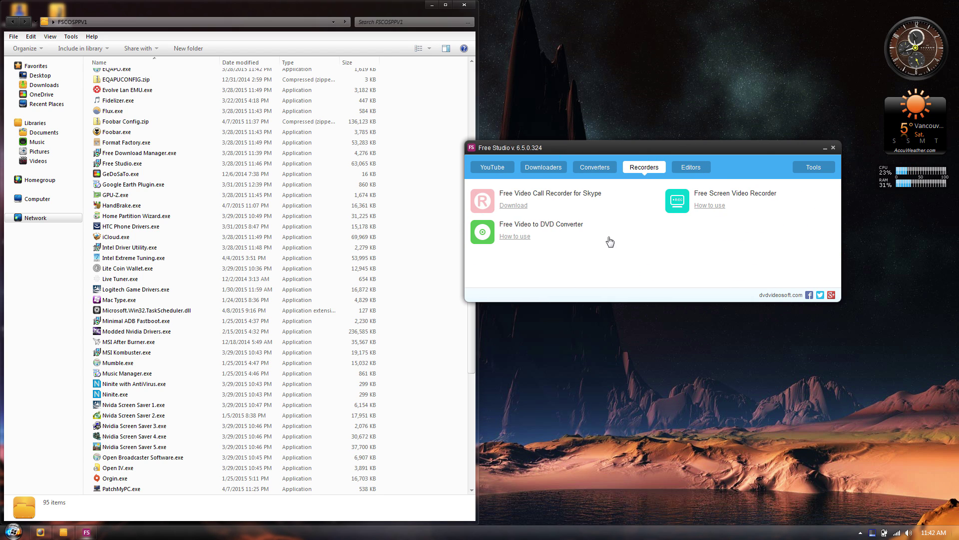
{"action": "left_click", "coordinate": [697, 169]}
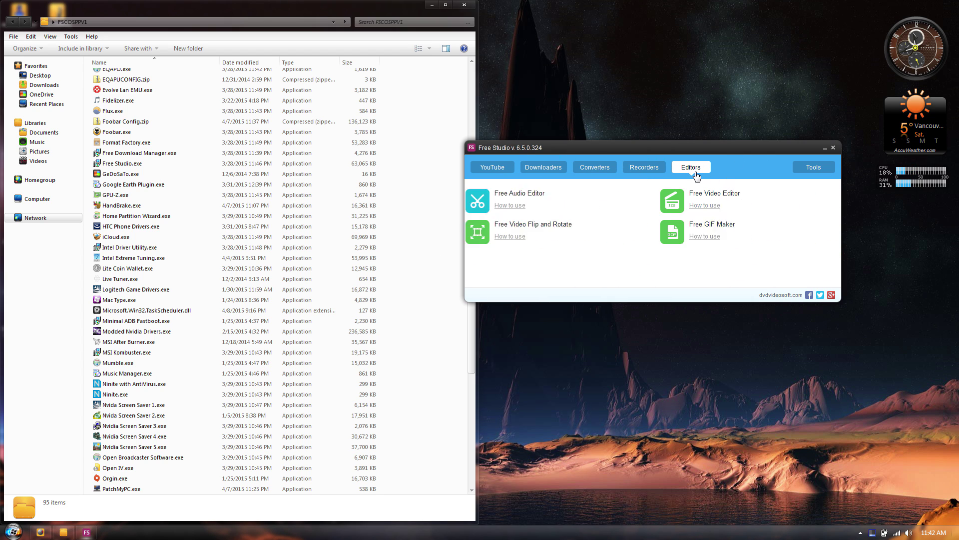
{"action": "left_click", "coordinate": [833, 148]}
Run Google Earth Plugin.exe as administrator, and run GPU-Z.exe as administrator while the plugin downloads
{"action": "right_click", "coordinate": [125, 186]}
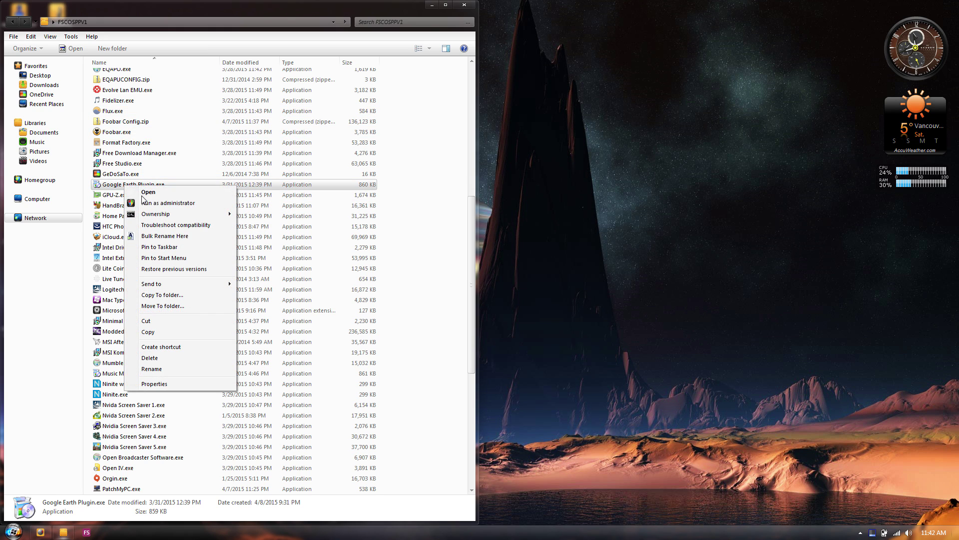
{"action": "left_click", "coordinate": [150, 203]}
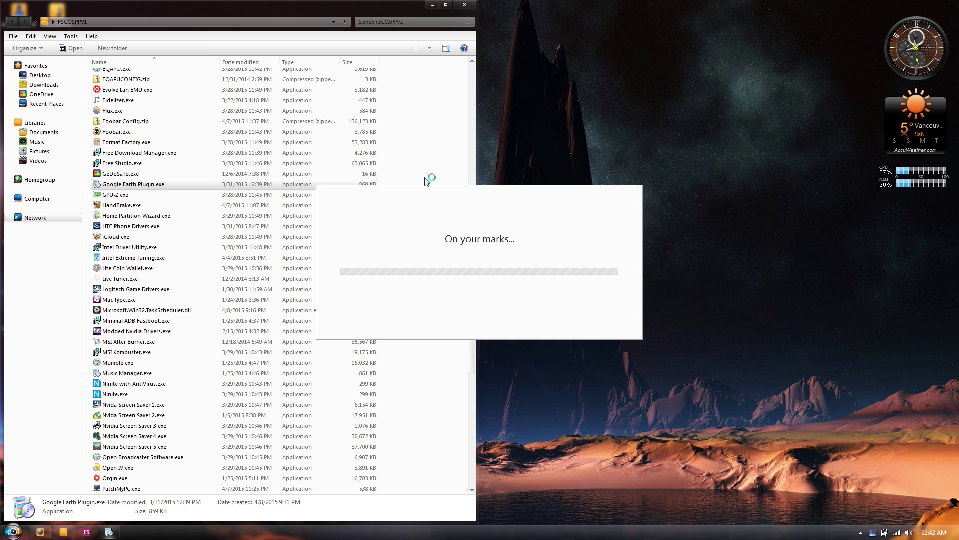
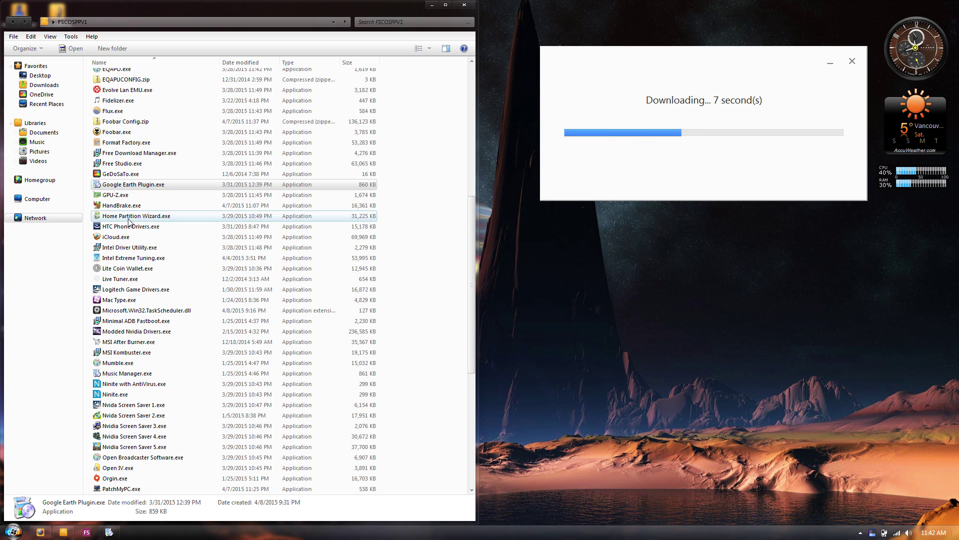
{"action": "right_click", "coordinate": [110, 196]}
{"action": "left_click", "coordinate": [142, 211]}
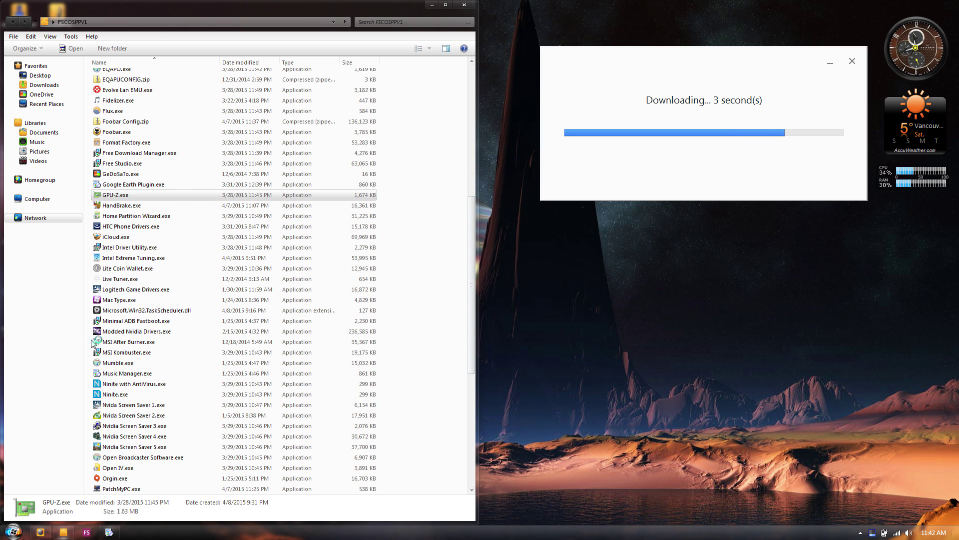
{"action": "key", "text": "super"}
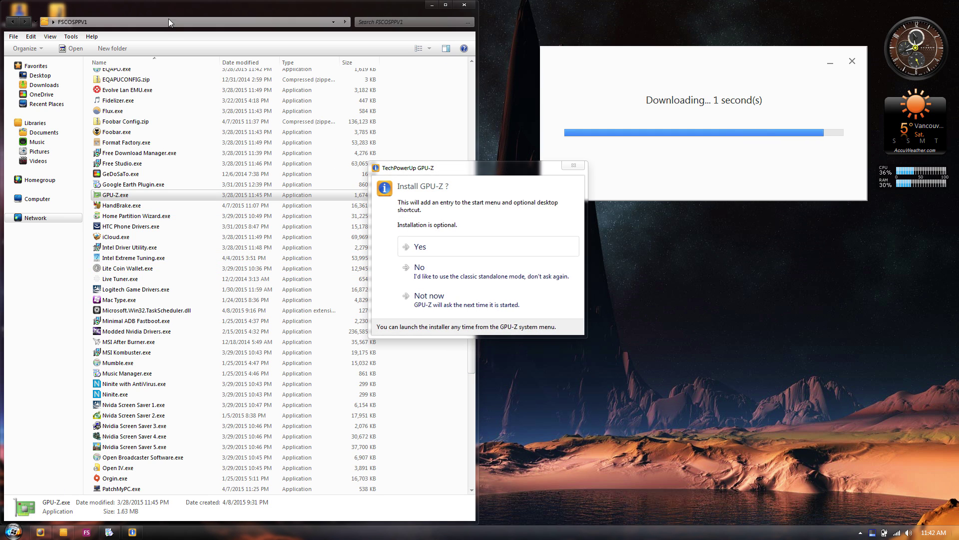
Install TechPowerUp GPU-Z with Start Menu shortcuts and no desktop shortcut
{"action": "left_click_drag", "start_coordinate": [435, 172], "coordinate": [589, 175]}
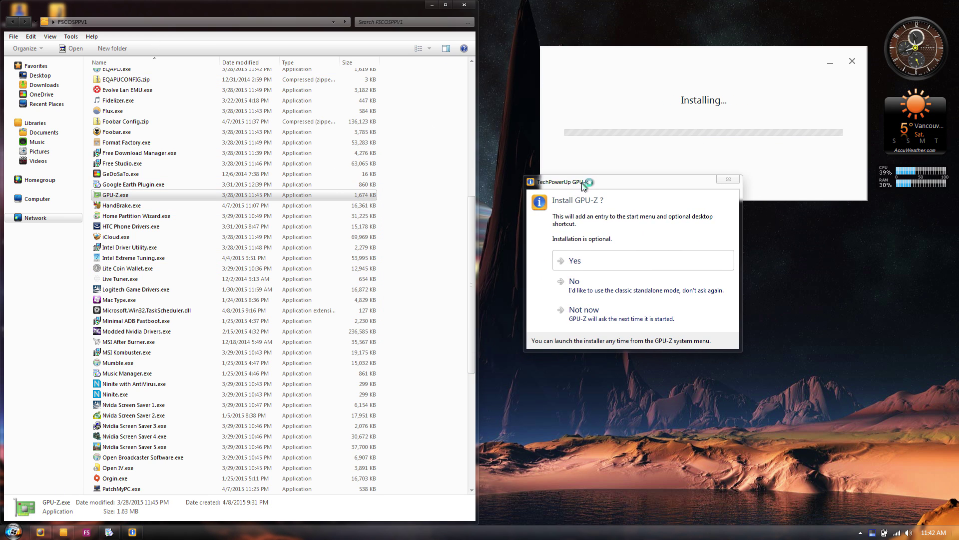
{"action": "left_click", "coordinate": [595, 253]}
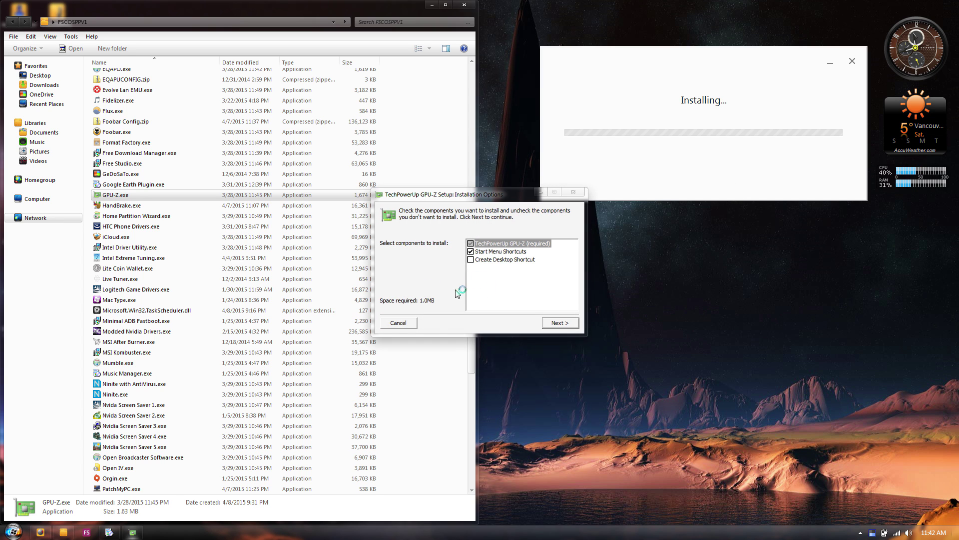
{"action": "left_click", "coordinate": [560, 323]}
{"action": "left_click", "coordinate": [559, 323]}
{"action": "left_click", "coordinate": [560, 323]}
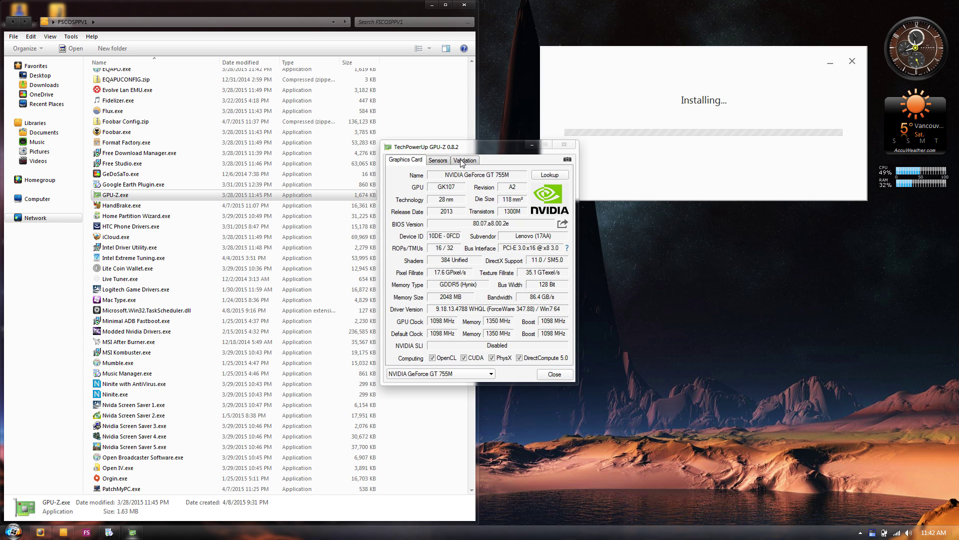
Move the GPU-Z window clear of the folder list and view its graphics card details
{"action": "left_click", "coordinate": [458, 375]}
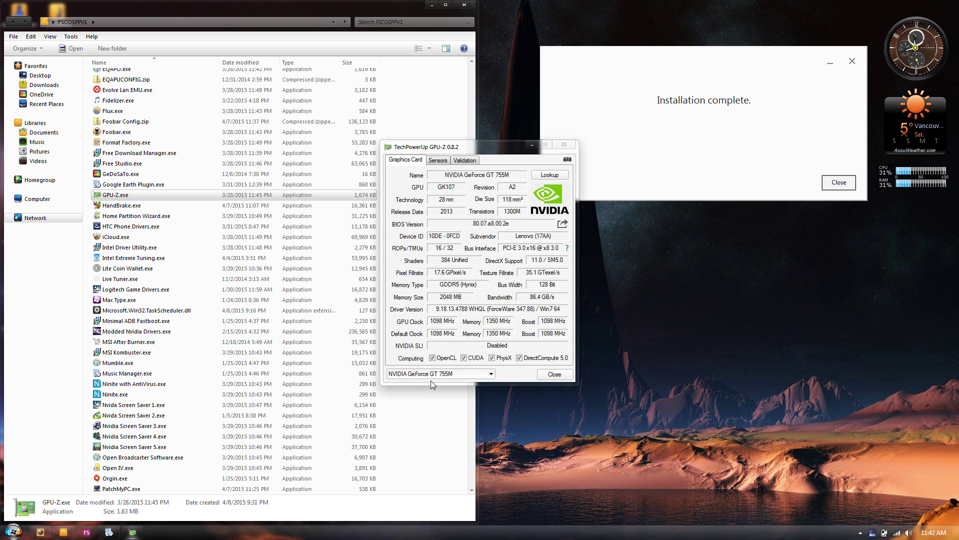
{"action": "left_click", "coordinate": [431, 383]}
{"action": "left_click_drag", "start_coordinate": [557, 143], "coordinate": [684, 140]}
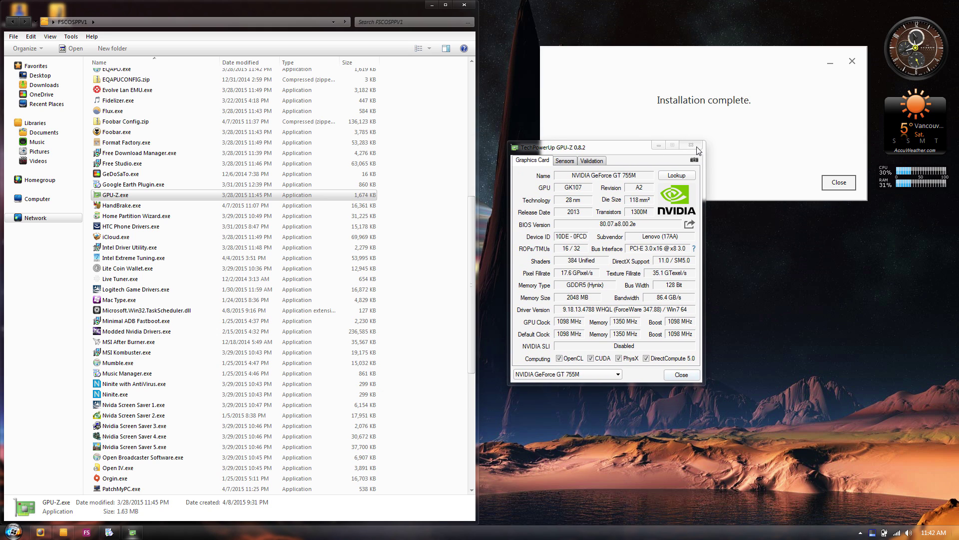
Close GPU-Z and the completed Google Earth plugin installer, and run HandBrake.exe as administrator
{"action": "left_click", "coordinate": [692, 145]}
{"action": "left_click", "coordinate": [839, 183]}
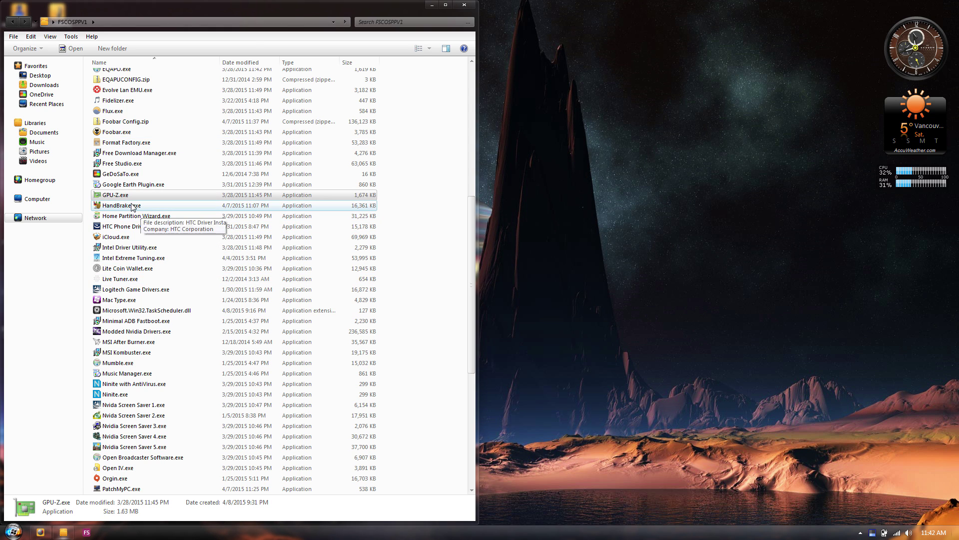
{"action": "right_click", "coordinate": [133, 205]}
{"action": "left_click", "coordinate": [162, 221]}
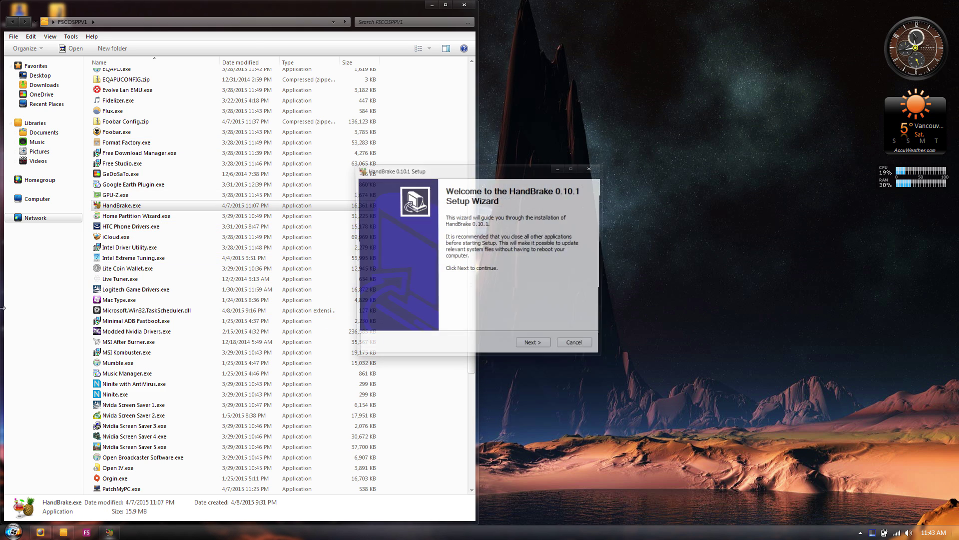
Install HandBrake 0.10.1 with its license accepted and the default destination folder, and finish the setup wizard
{"action": "left_click", "coordinate": [535, 348]}
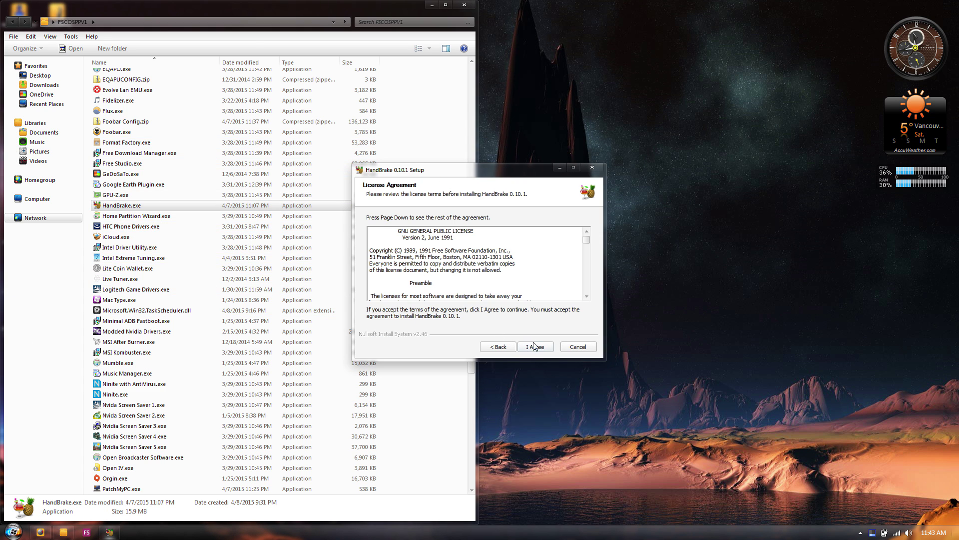
{"action": "left_click", "coordinate": [534, 345]}
{"action": "left_click", "coordinate": [535, 350]}
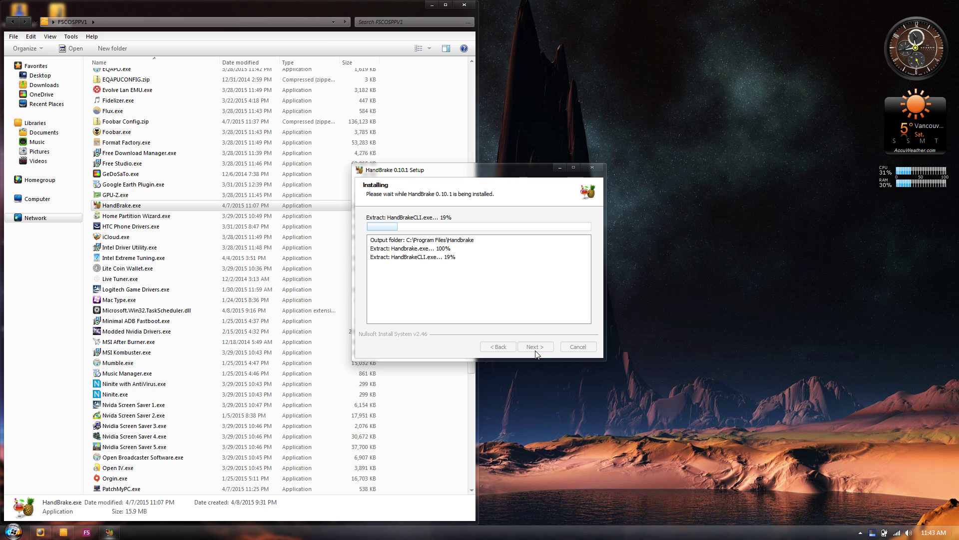
{"action": "left_click_drag", "start_coordinate": [503, 172], "coordinate": [666, 96]}
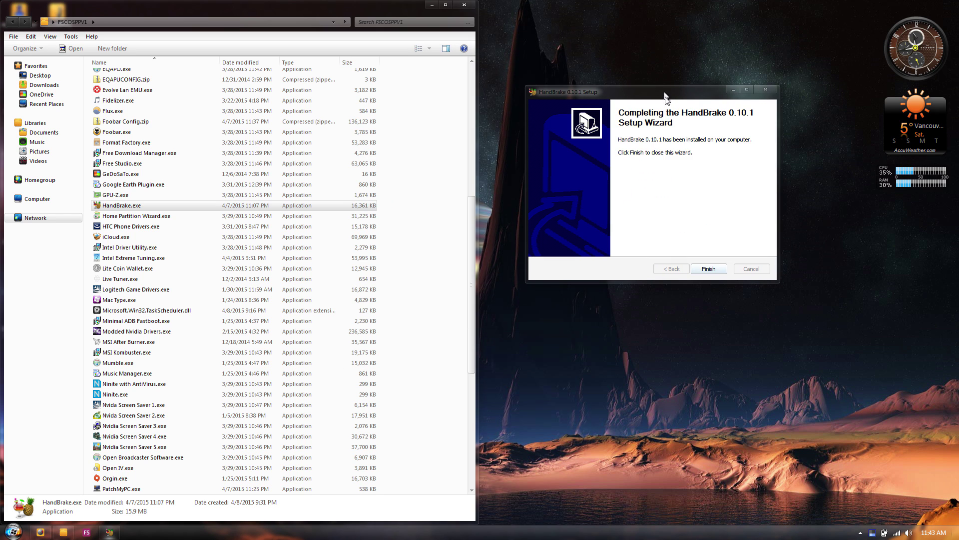
{"action": "left_click", "coordinate": [709, 269]}
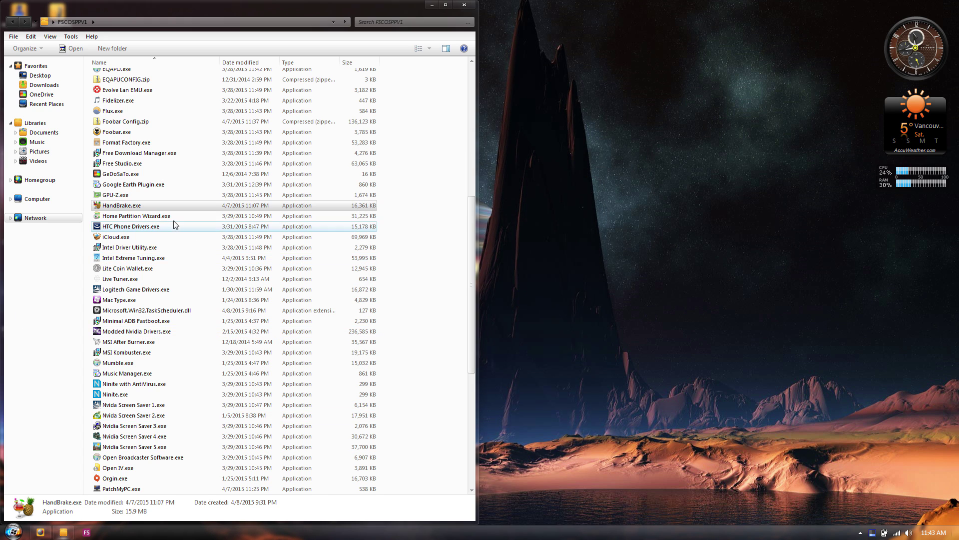
Run Home Partition Wizard.exe as administrator and start installing MiniTool Partition Wizard Free with the default folder and options
{"action": "right_click", "coordinate": [133, 216]}
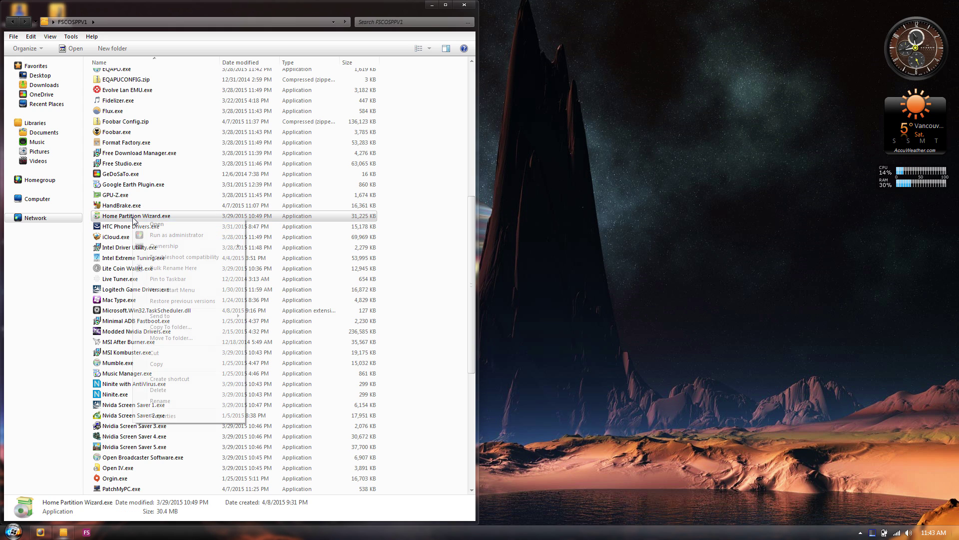
{"action": "left_click", "coordinate": [156, 235]}
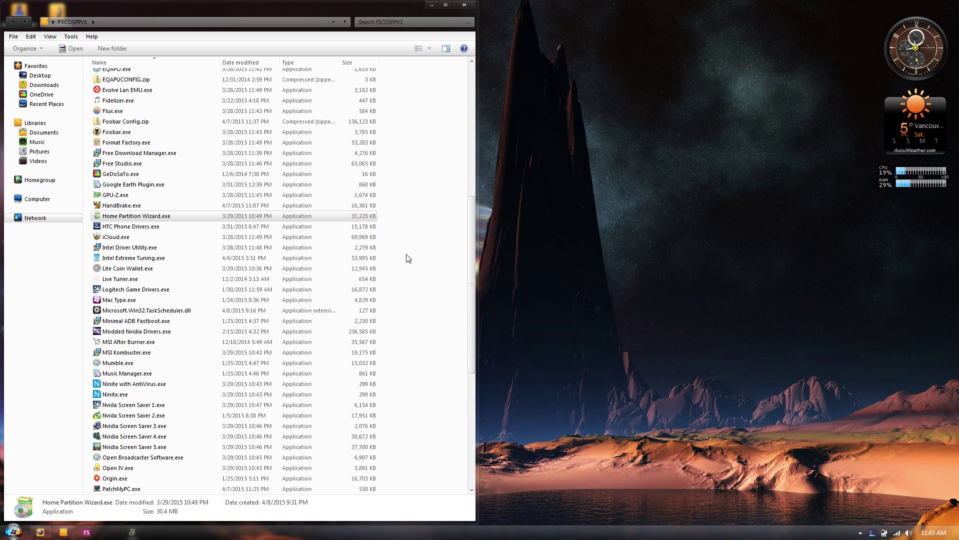
{"action": "left_click", "coordinate": [532, 347]}
{"action": "left_click", "coordinate": [529, 349]}
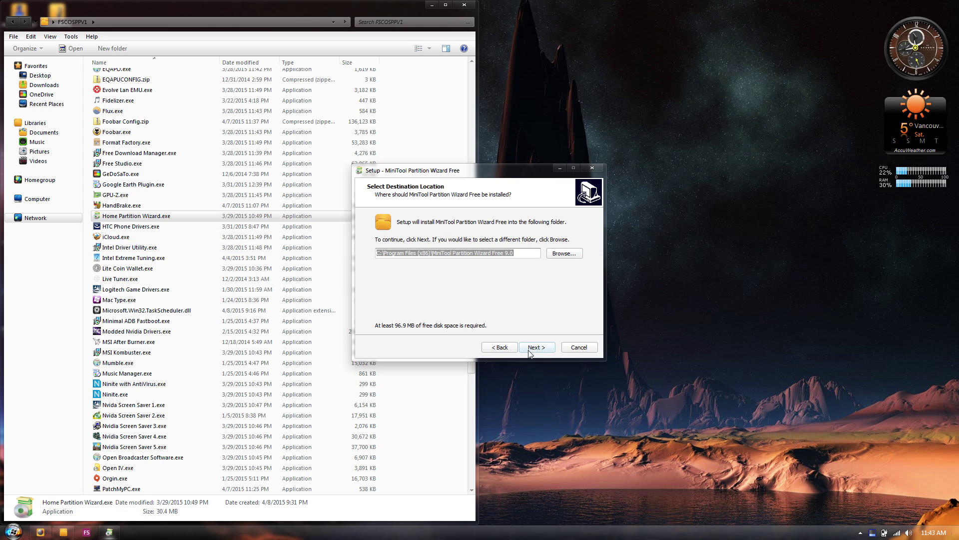
{"action": "left_click", "coordinate": [529, 349]}
{"action": "left_click", "coordinate": [529, 348]}
{"action": "left_click", "coordinate": [529, 349]}
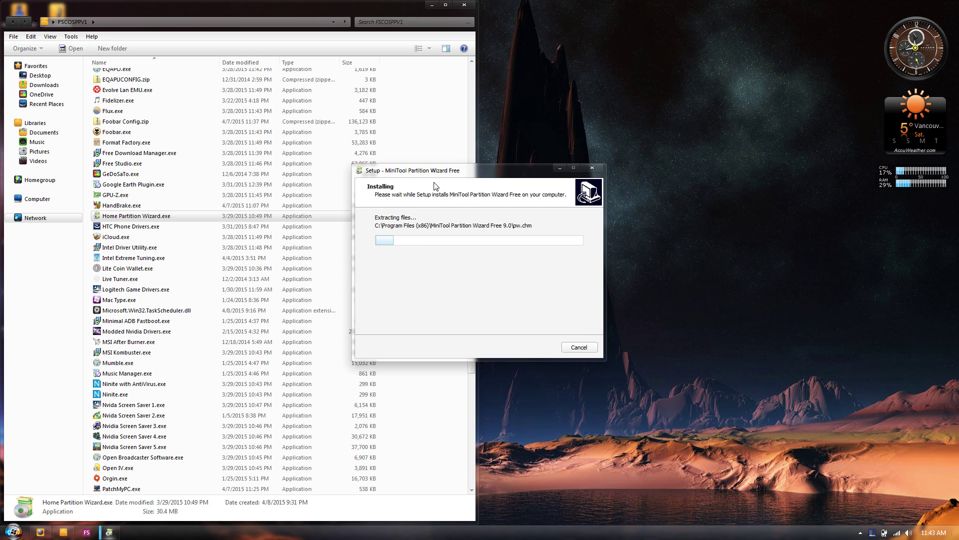
Move the MiniTool Partition Wizard setup window clear of the folder list and finish the setup
{"action": "left_click_drag", "start_coordinate": [435, 171], "coordinate": [608, 147]}
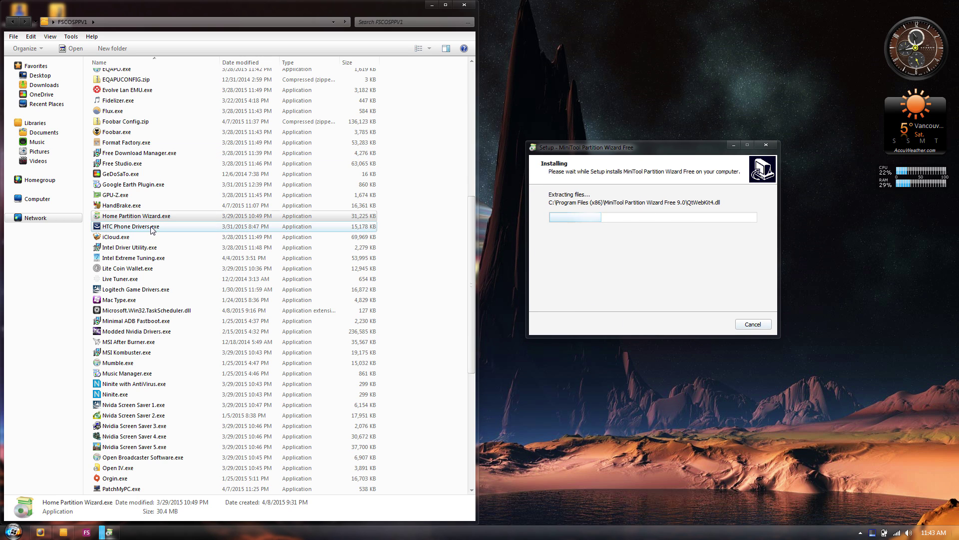
{"action": "left_click", "coordinate": [152, 227]}
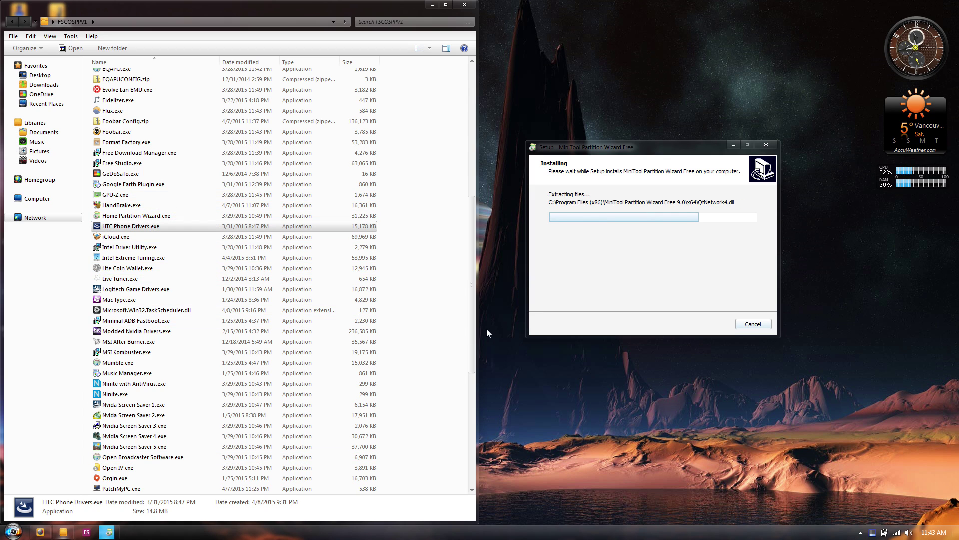
{"action": "left_click_drag", "start_coordinate": [636, 150], "coordinate": [641, 147]}
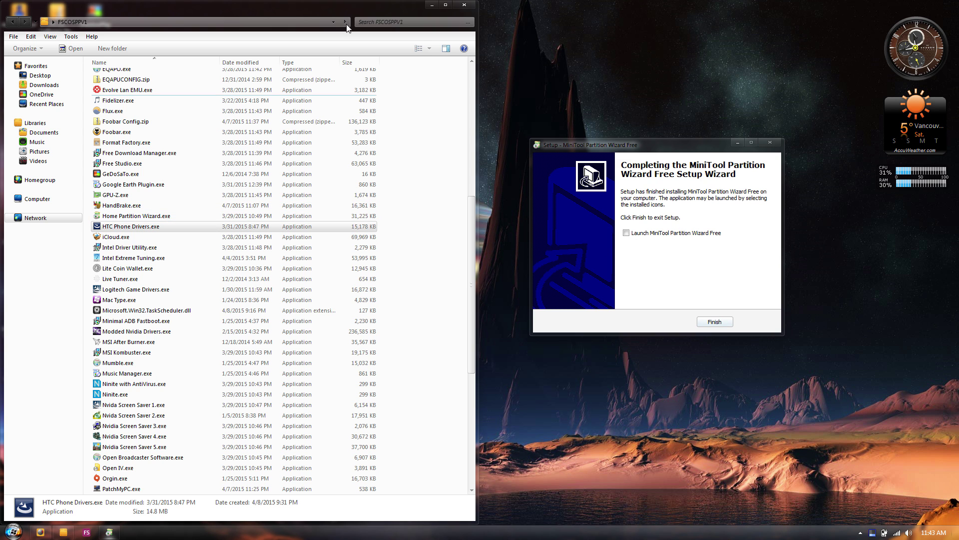
{"action": "left_click_drag", "start_coordinate": [331, 7], "coordinate": [0, 371]}
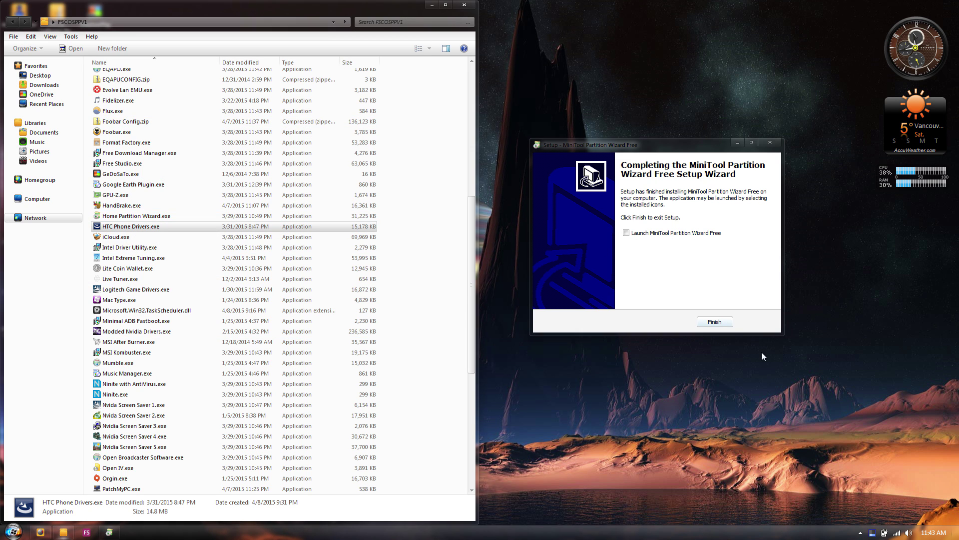
{"action": "left_click", "coordinate": [715, 322]}
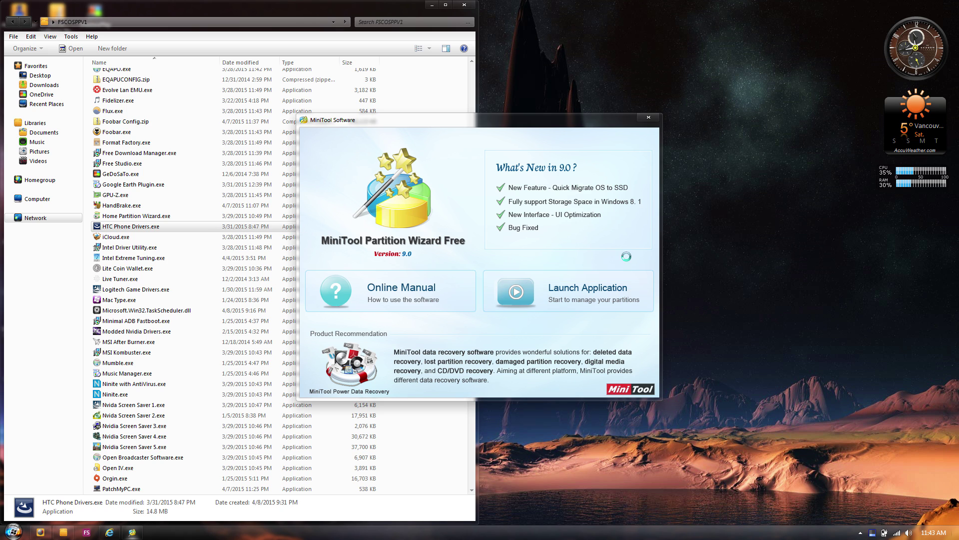
Launch the MiniTool Partition Wizard application, inspect the C: and System Reserved partitions on Disk 1, and close it
{"action": "left_click", "coordinate": [590, 289]}
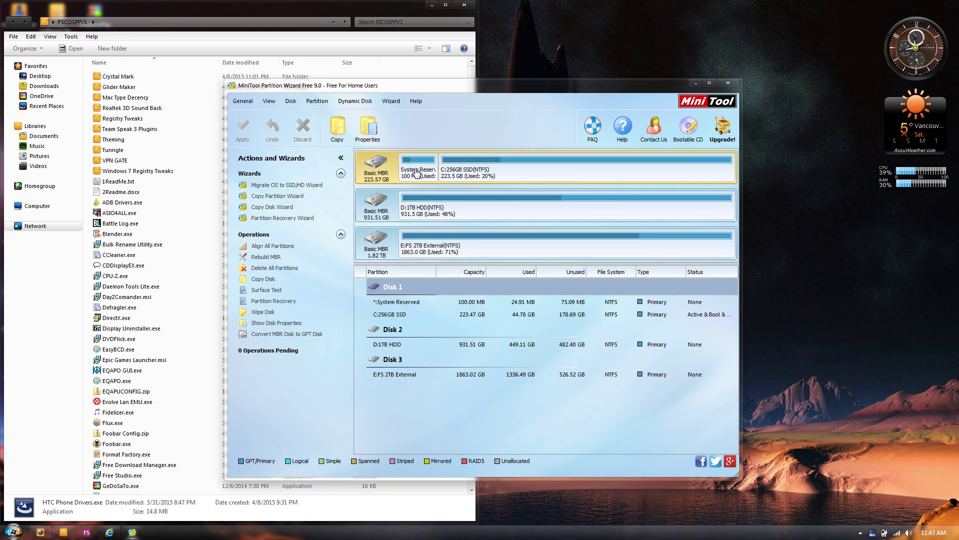
{"action": "left_click", "coordinate": [436, 172]}
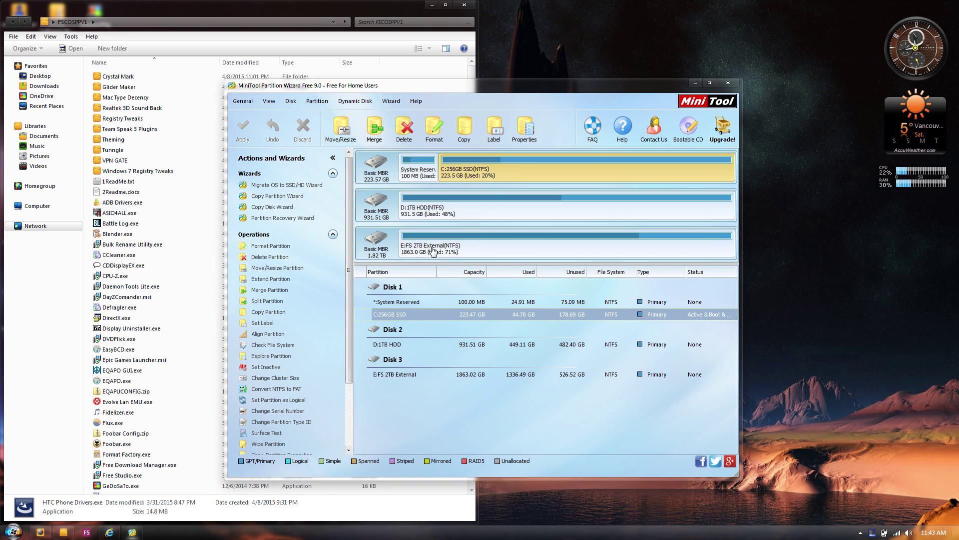
{"action": "right_click", "coordinate": [451, 172]}
{"action": "left_click", "coordinate": [425, 184]}
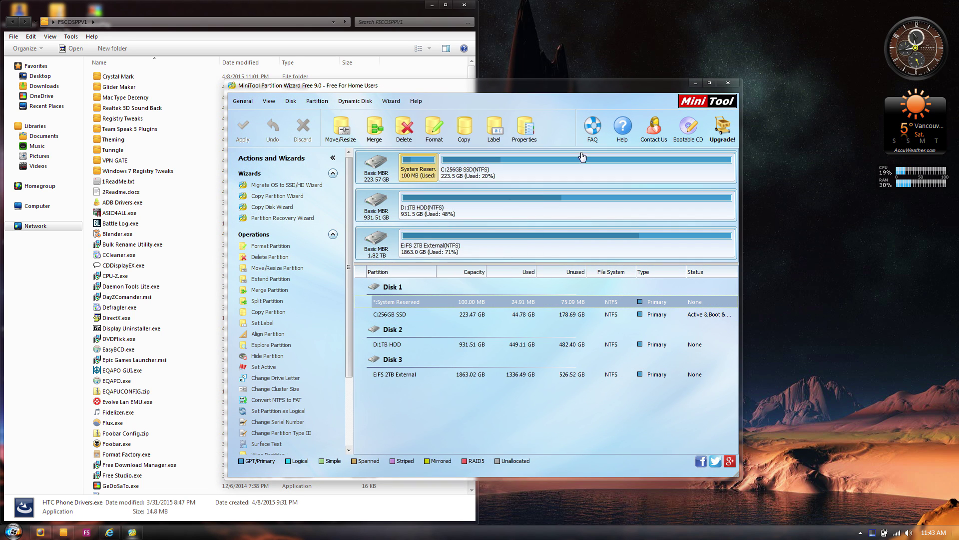
{"action": "left_click", "coordinate": [728, 83]}
Point out HTC Phone Drivers.exe and iCloud.exe in the FSCOSPPV1 folder without running them
{"action": "left_click", "coordinate": [428, 260]}
{"action": "scroll", "coordinate": [370, 304], "scroll_direction": "down", "scroll_amount": 14}
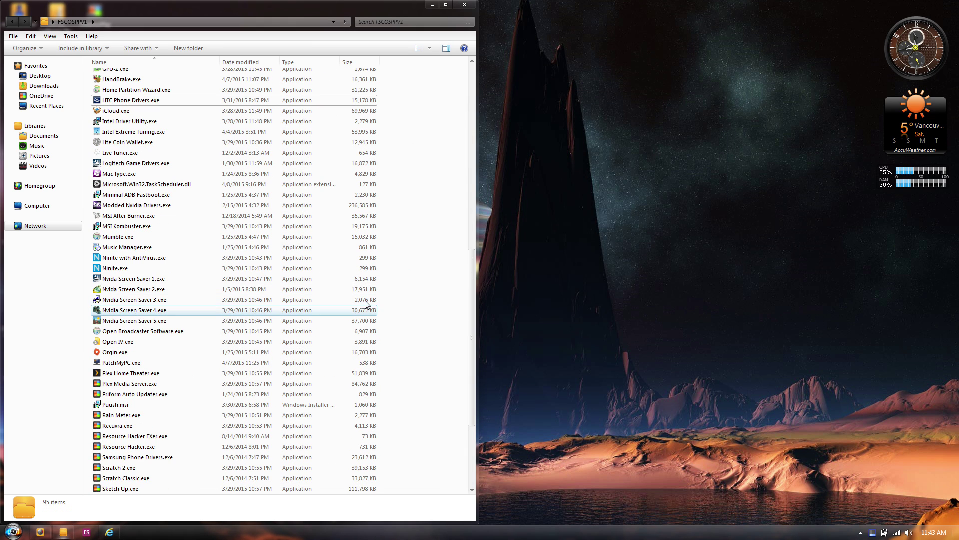
{"action": "right_click", "coordinate": [129, 101]}
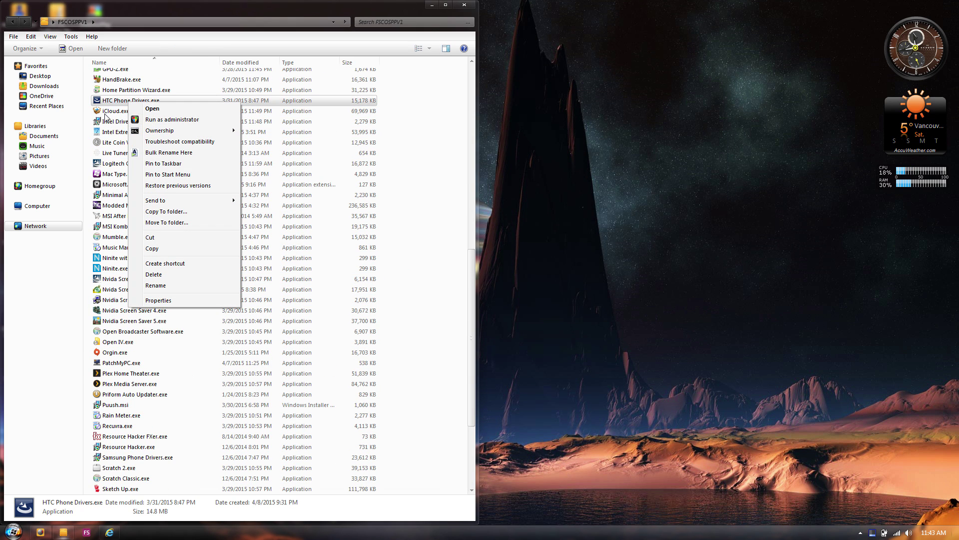
{"action": "left_click", "coordinate": [106, 114]}
{"action": "right_click", "coordinate": [121, 116]}
{"action": "left_click", "coordinate": [424, 142]}
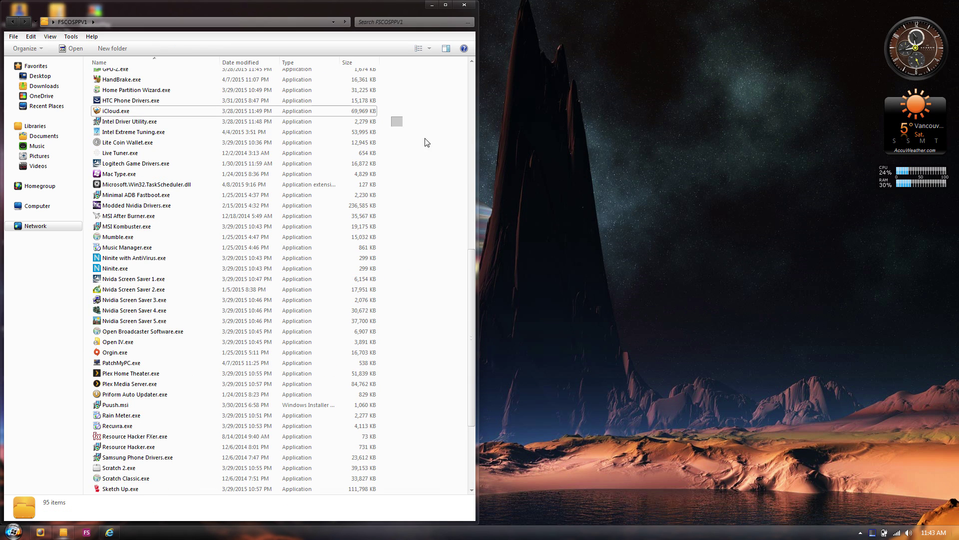
{"action": "mouse_move", "coordinate": [397, 114]}
{"action": "left_mouse_down"}
{"action": "mouse_move", "coordinate": [203, 118]}
{"action": "mouse_move", "coordinate": [400, 115]}
{"action": "left_mouse_up"}
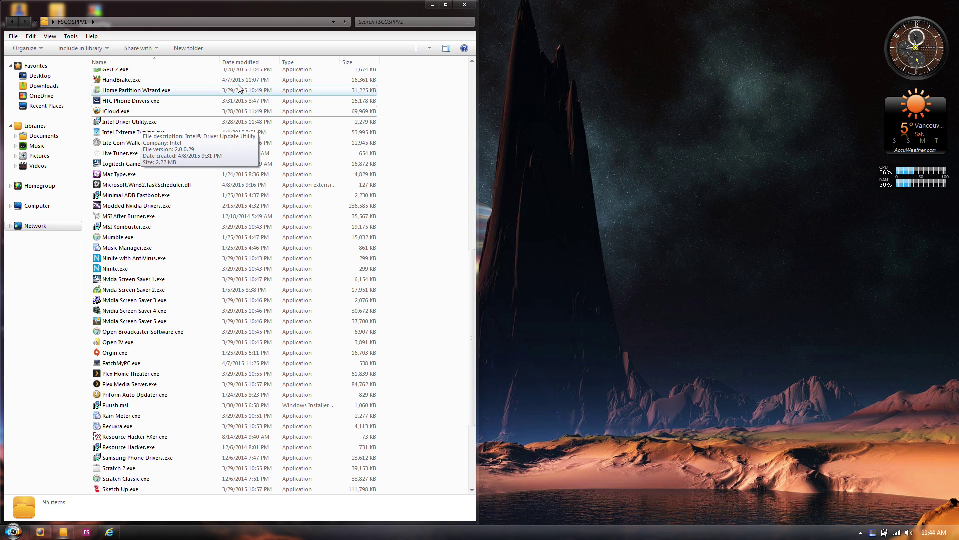
Run Intel Driver Utility.exe as administrator and install Intel Driver Update Utility 2.0 with the license terms accepted
{"action": "left_click", "coordinate": [120, 125]}
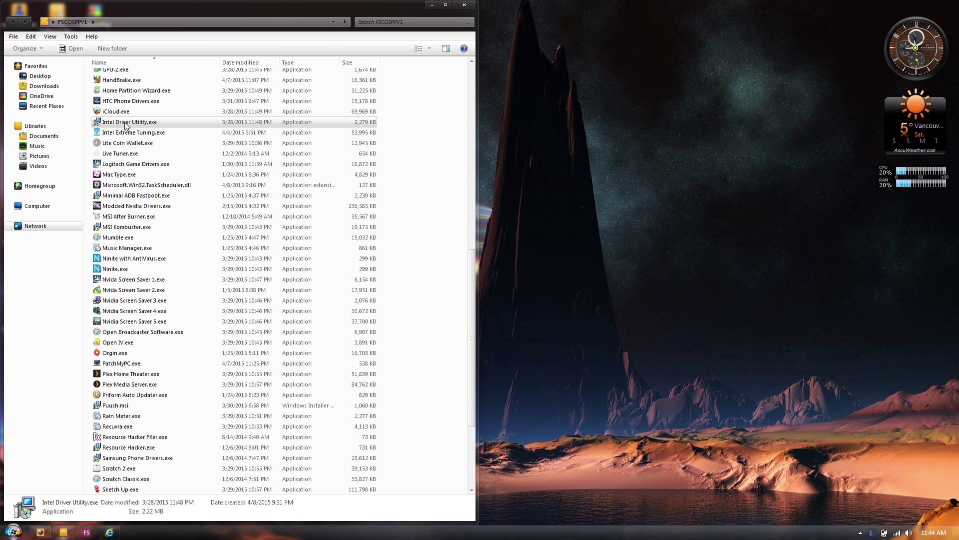
{"action": "right_click", "coordinate": [125, 125]}
{"action": "left_click", "coordinate": [150, 140]}
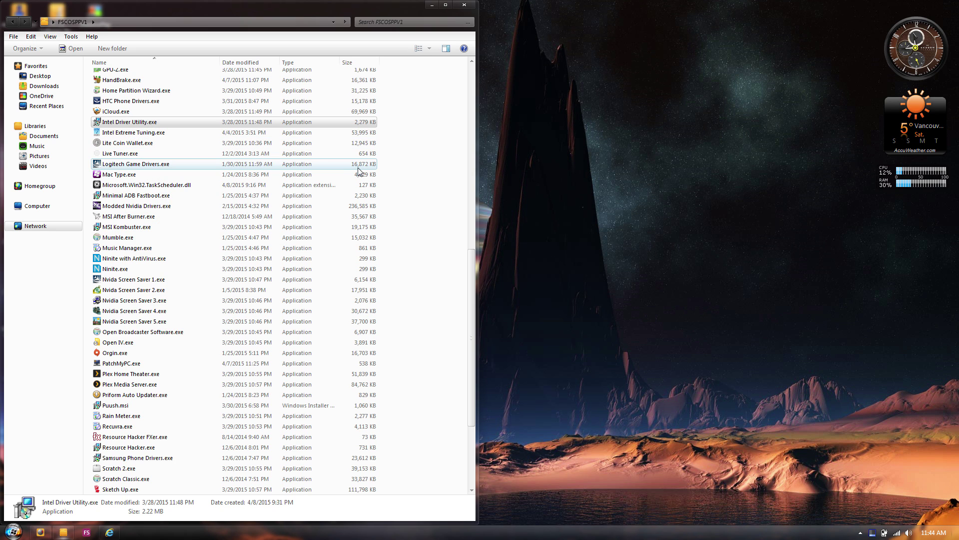
{"action": "left_click_drag", "start_coordinate": [463, 172], "coordinate": [619, 133]}
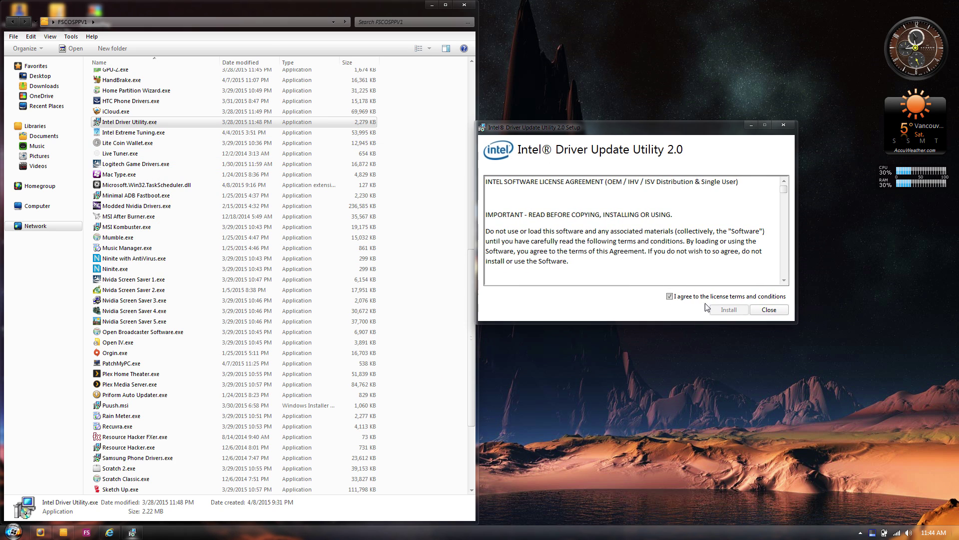
{"action": "left_click", "coordinate": [718, 310]}
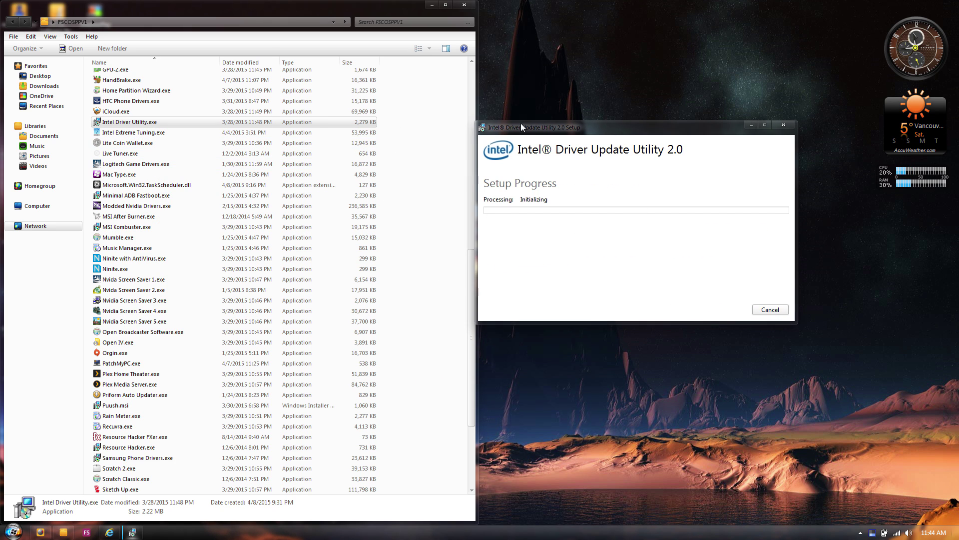
Move the Intel Driver Update Utility setup window farther from the folder list and close it once setup ends
{"action": "left_click_drag", "start_coordinate": [521, 127], "coordinate": [652, 13]}
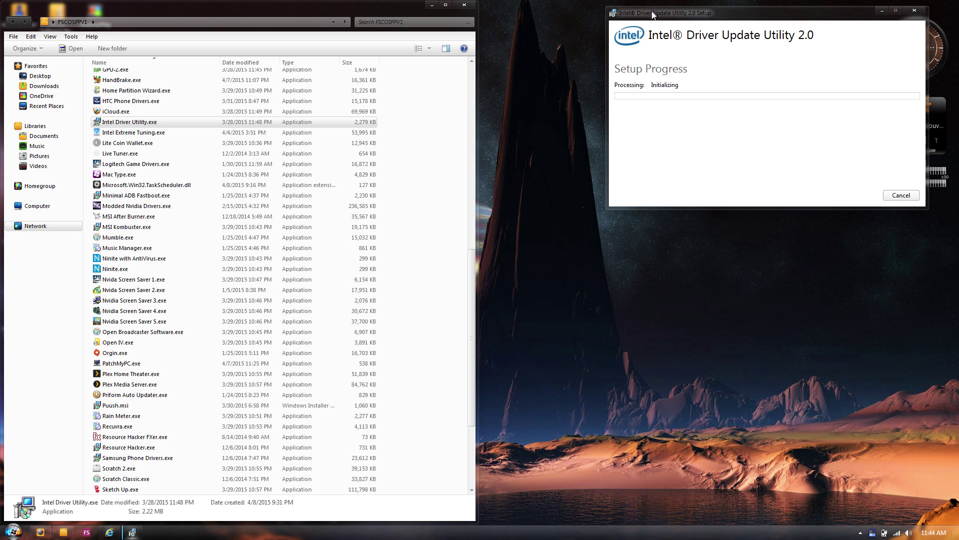
{"action": "left_click", "coordinate": [130, 133]}
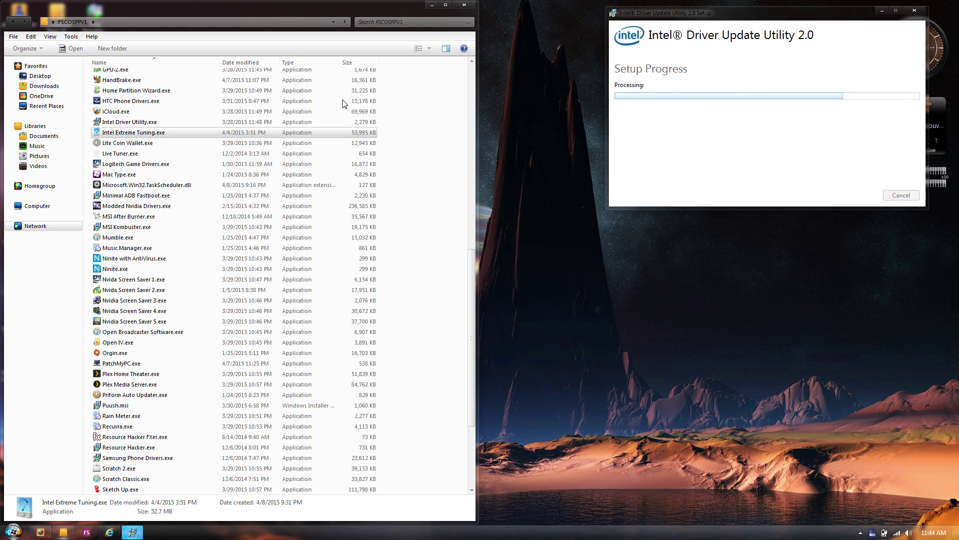
{"action": "left_click", "coordinate": [904, 194]}
{"action": "left_click", "coordinate": [903, 195]}
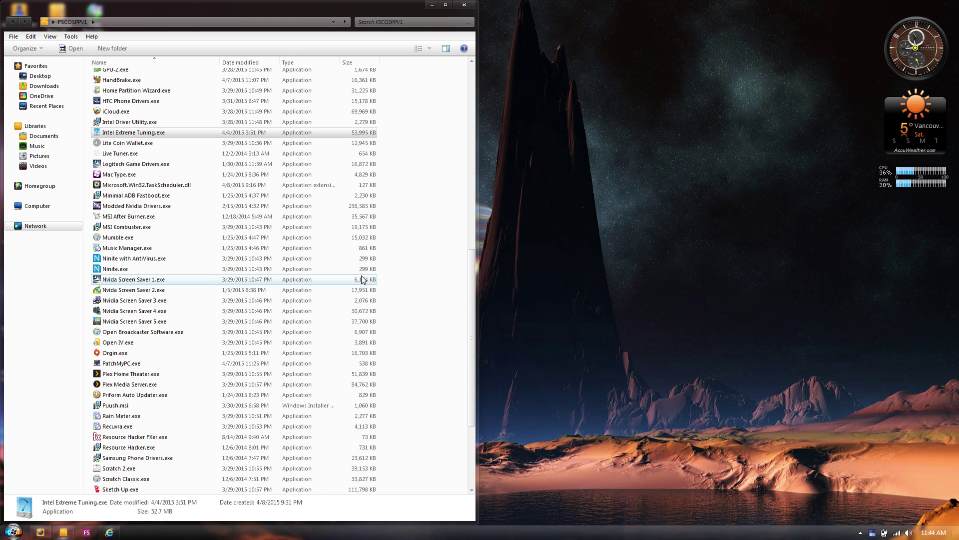
Close the Internet Explorer window that is open in the background
{"action": "left_click", "coordinate": [13, 531]}
{"action": "right_click", "coordinate": [118, 532]}
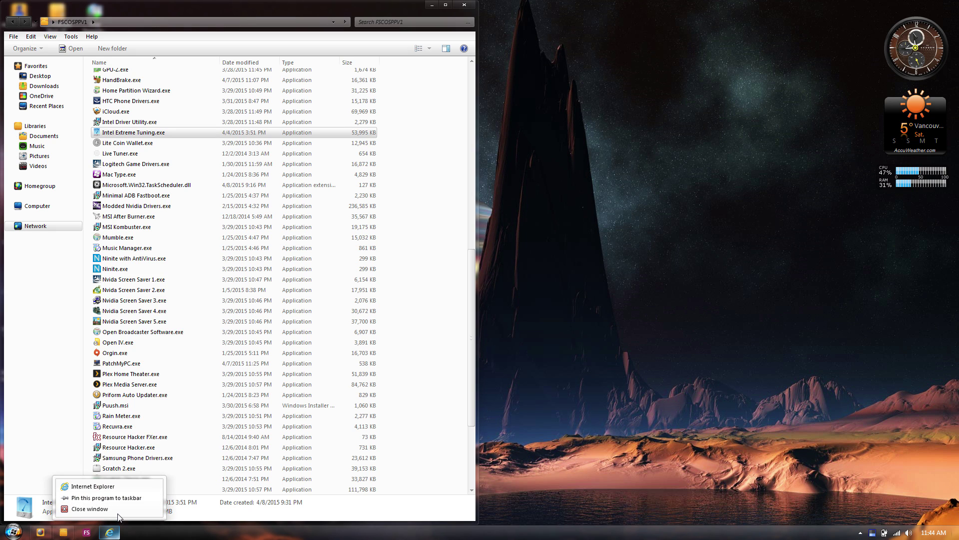
{"action": "left_click", "coordinate": [121, 511]}
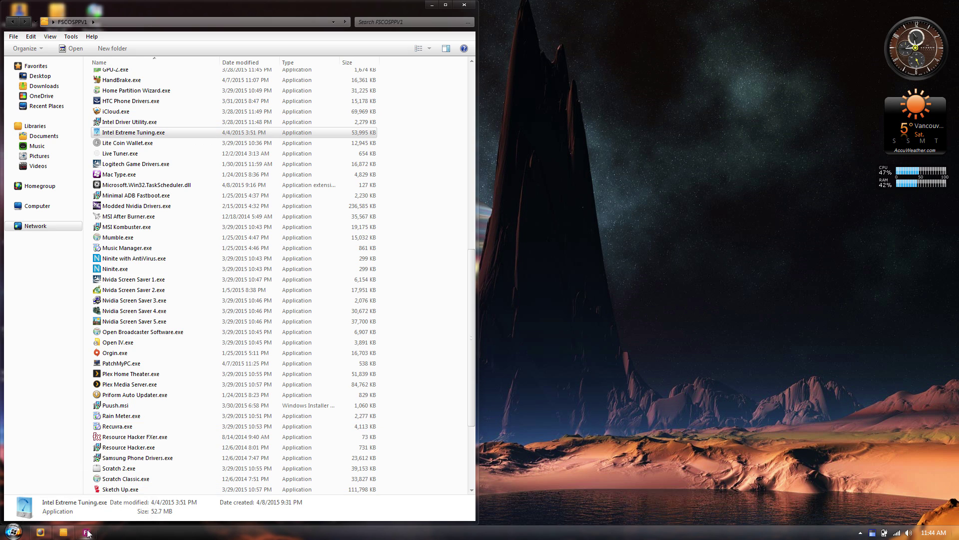
{"action": "key", "text": "super"}
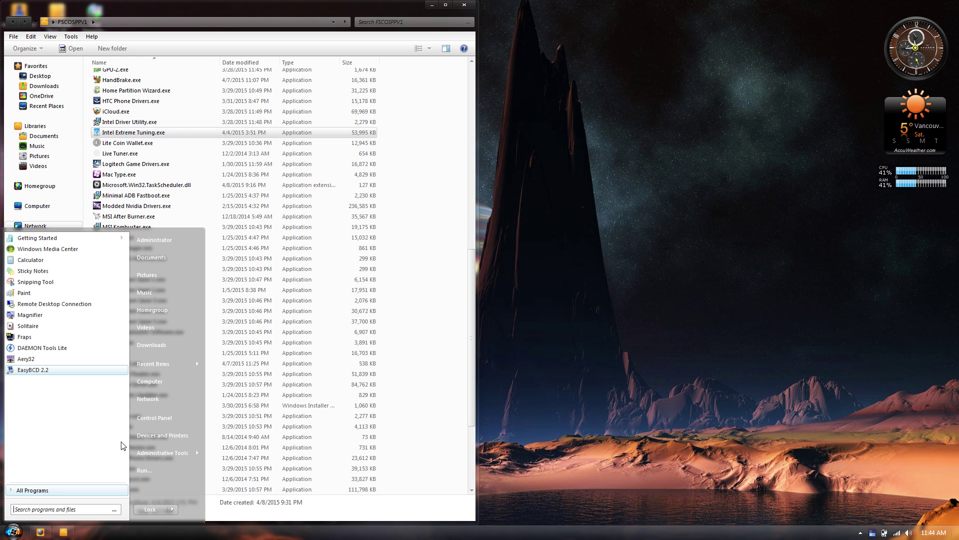
{"action": "left_click", "coordinate": [373, 3]}
{"action": "left_click_drag", "start_coordinate": [420, 10], "coordinate": [515, 1]}
{"action": "key", "text": "super+Left"}
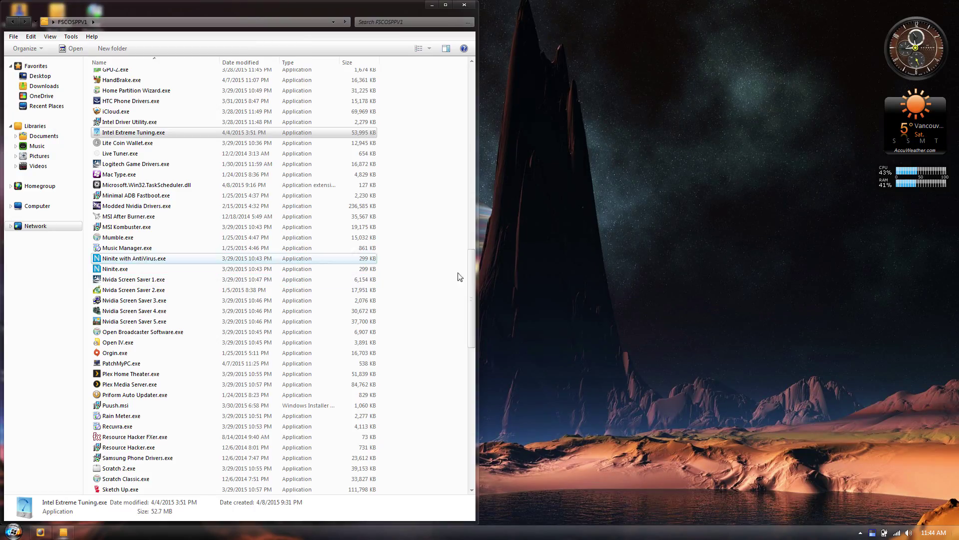
Run Lite Coin Wallet.exe as administrator and start the Litecoin installation with the default destination and options
{"action": "right_click", "coordinate": [128, 147]}
{"action": "left_click", "coordinate": [170, 163]}
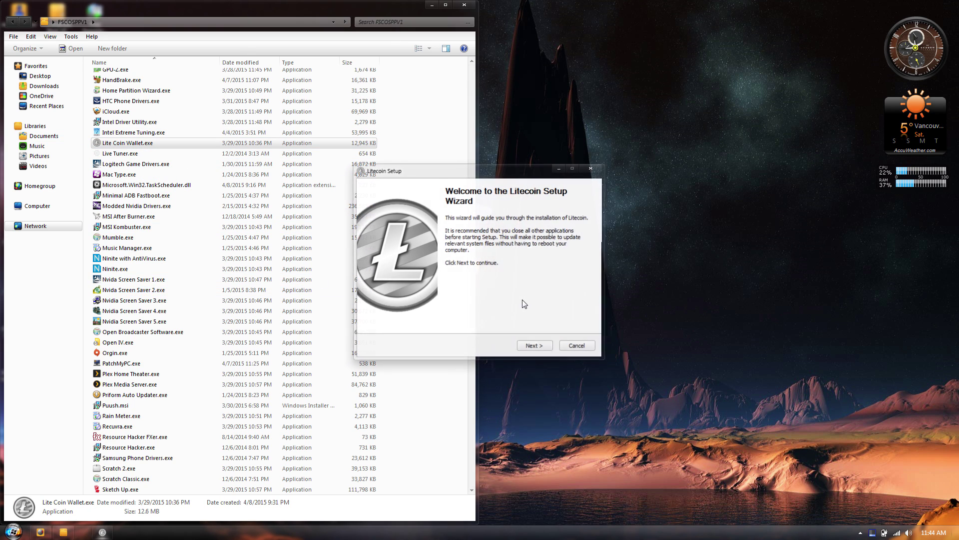
{"action": "left_click", "coordinate": [537, 348]}
{"action": "left_click", "coordinate": [543, 347]}
{"action": "left_click", "coordinate": [543, 348]}
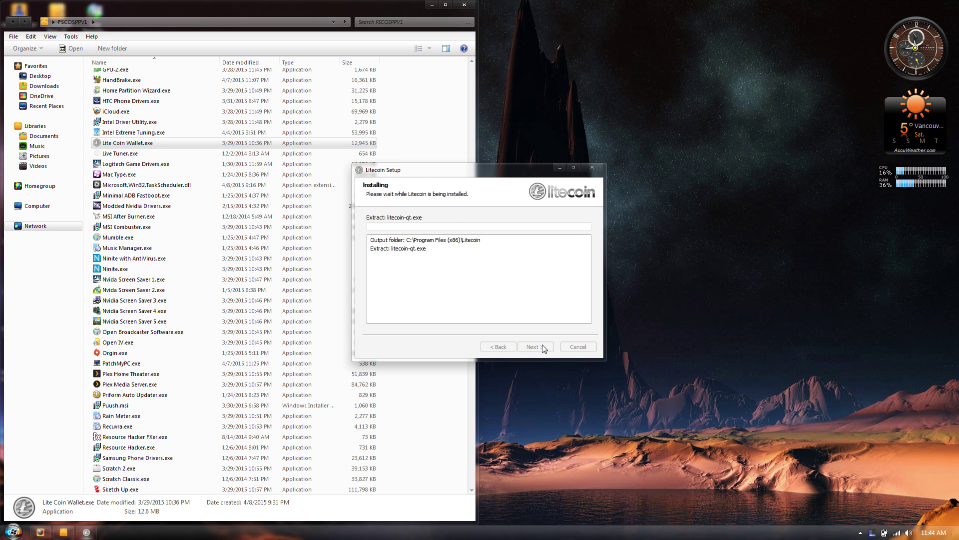
Move the Litecoin setup window away from the folder list and finish the setup wizard
{"action": "left_click_drag", "start_coordinate": [495, 167], "coordinate": [733, 33]}
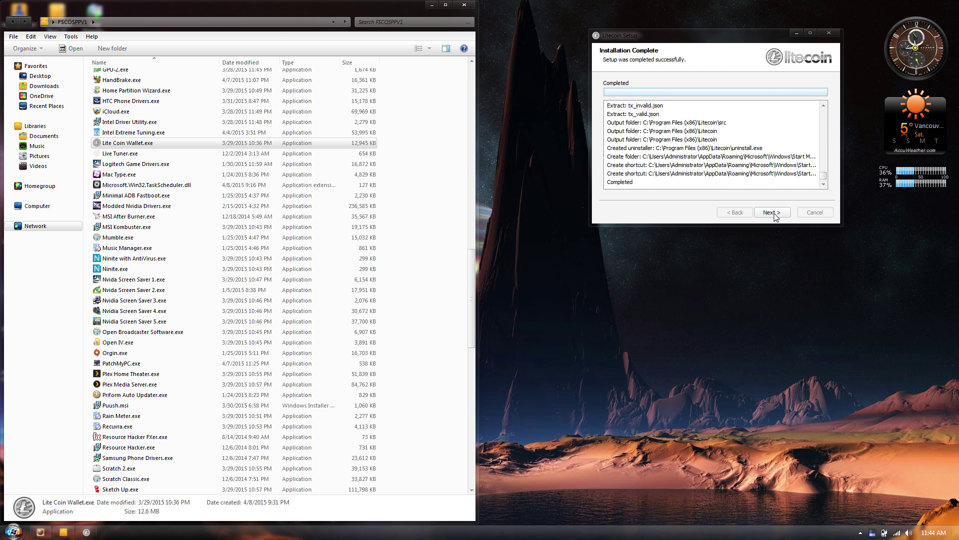
{"action": "left_click", "coordinate": [772, 213]}
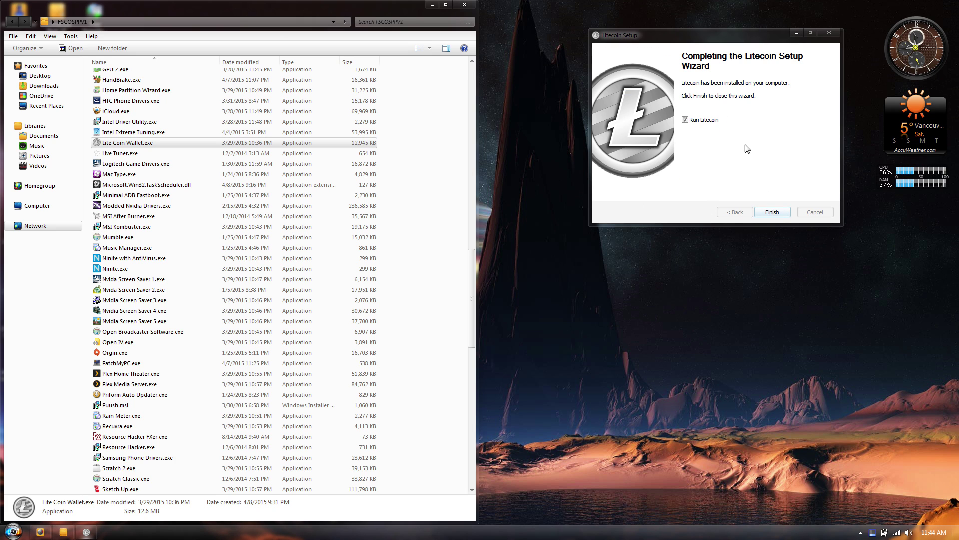
{"action": "left_click", "coordinate": [759, 214]}
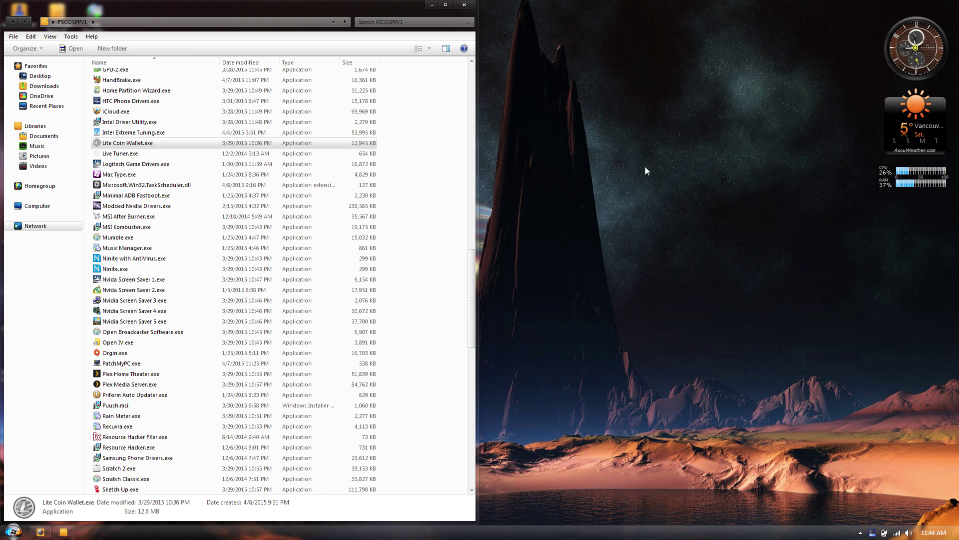
Run Live Tuner.exe as administrator and analyze the system with Laptop/Tablets device and Online Gaming application optimizations
{"action": "left_click", "coordinate": [117, 155]}
{"action": "right_click", "coordinate": [117, 155]}
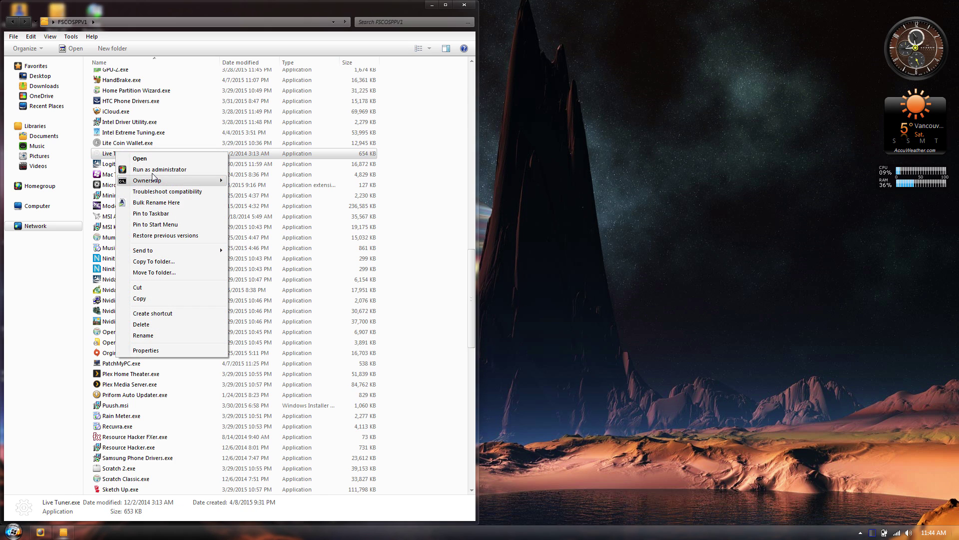
{"action": "left_click", "coordinate": [150, 169]}
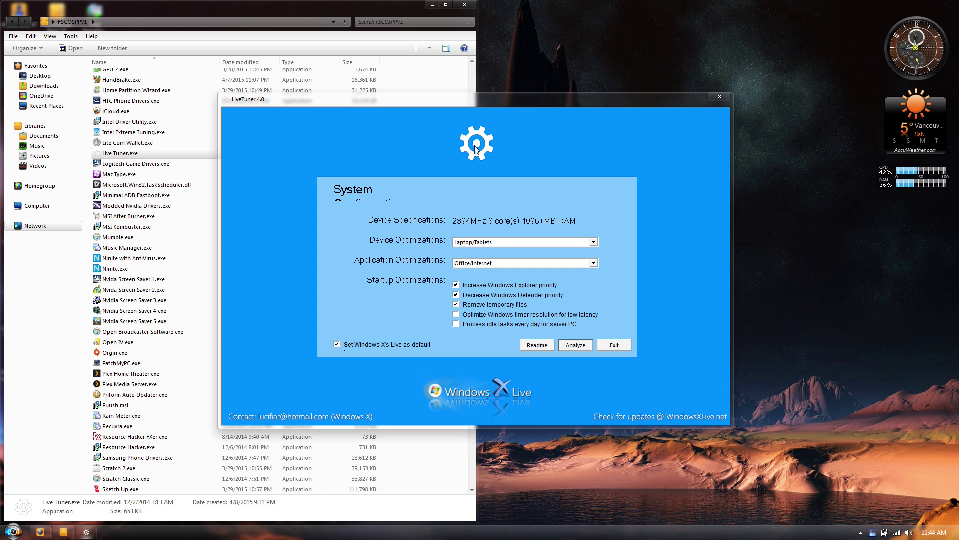
{"action": "left_click", "coordinate": [500, 242]}
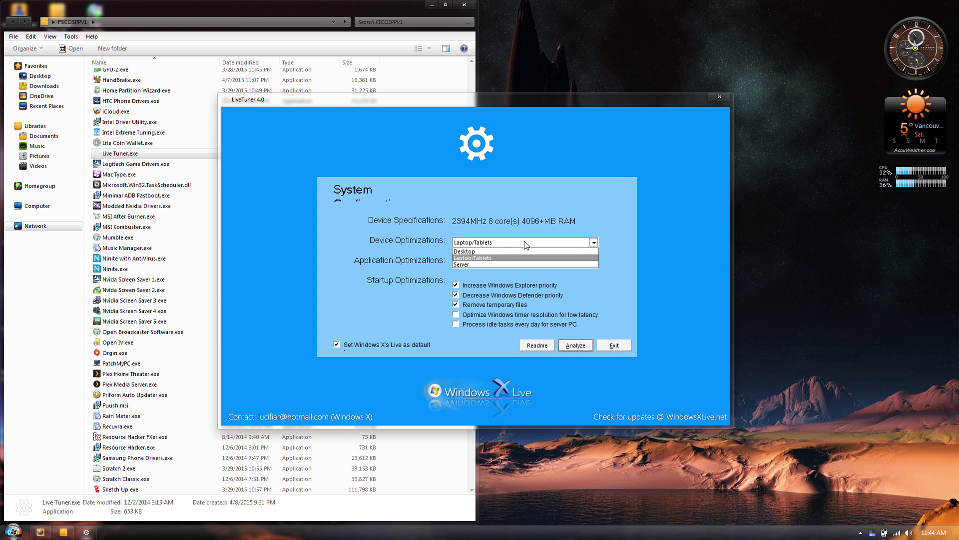
{"action": "left_click", "coordinate": [483, 258]}
{"action": "left_click", "coordinate": [483, 263]}
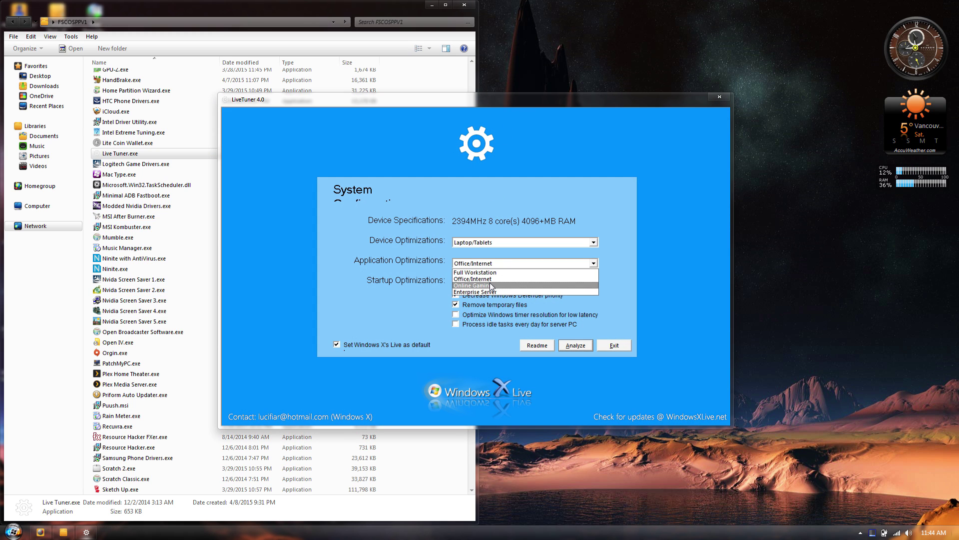
{"action": "left_click", "coordinate": [491, 286]}
{"action": "left_click", "coordinate": [562, 346]}
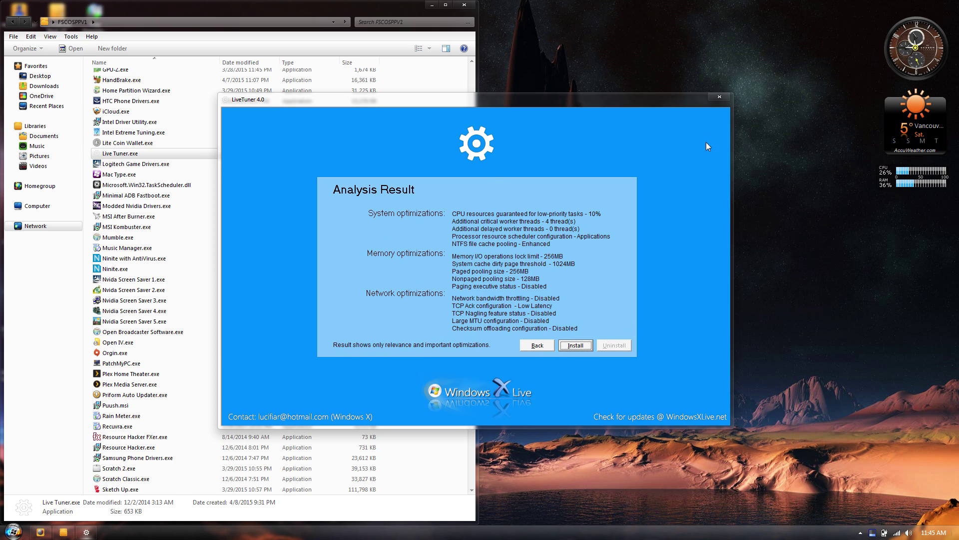
Leave the LiveTuner analysis result and exit the setup without installing
{"action": "left_click", "coordinate": [531, 344]}
{"action": "left_click", "coordinate": [607, 349]}
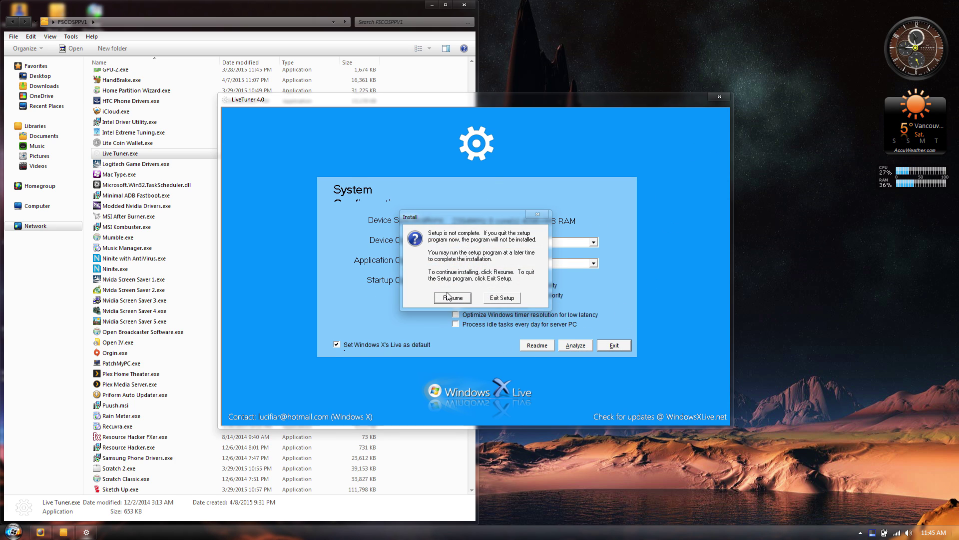
{"action": "left_click", "coordinate": [499, 296]}
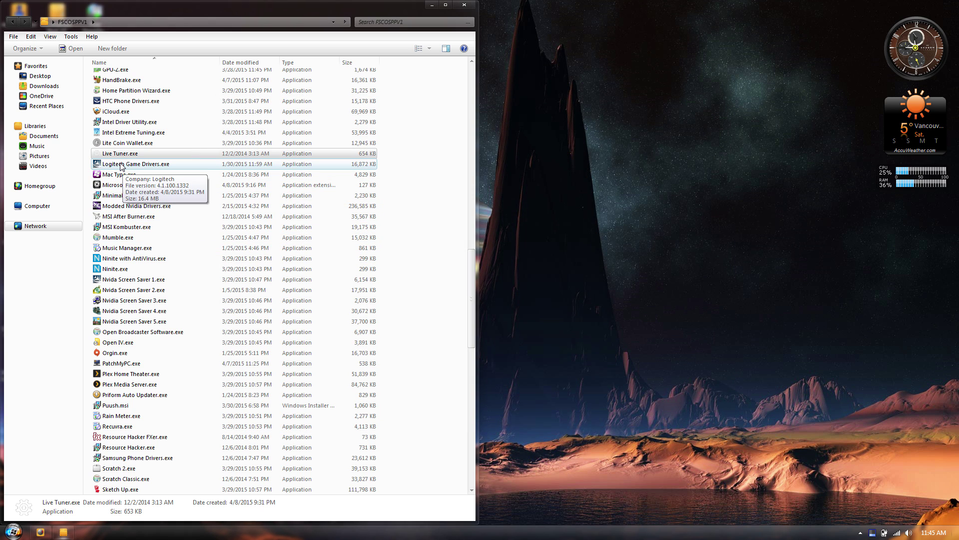
{"action": "right_click", "coordinate": [120, 164]}
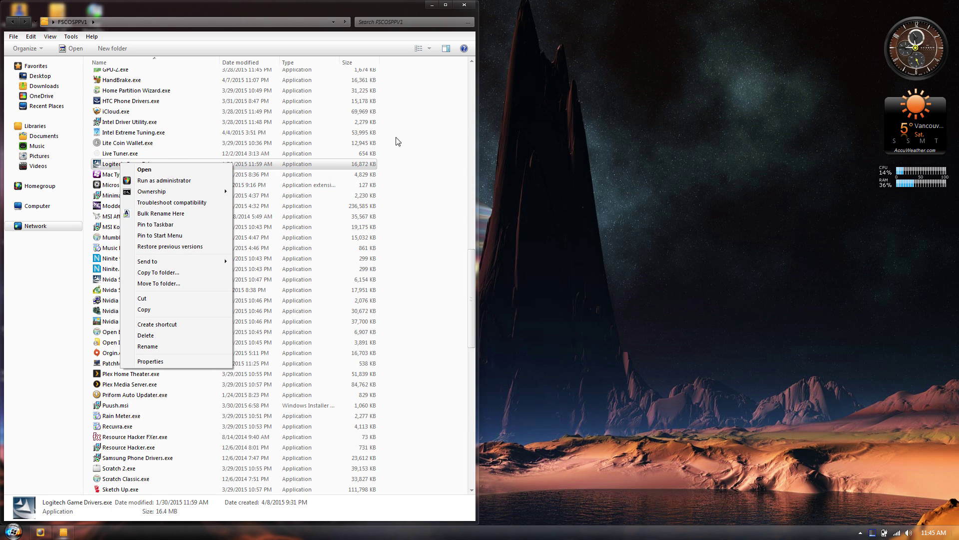
{"action": "left_click", "coordinate": [425, 180]}
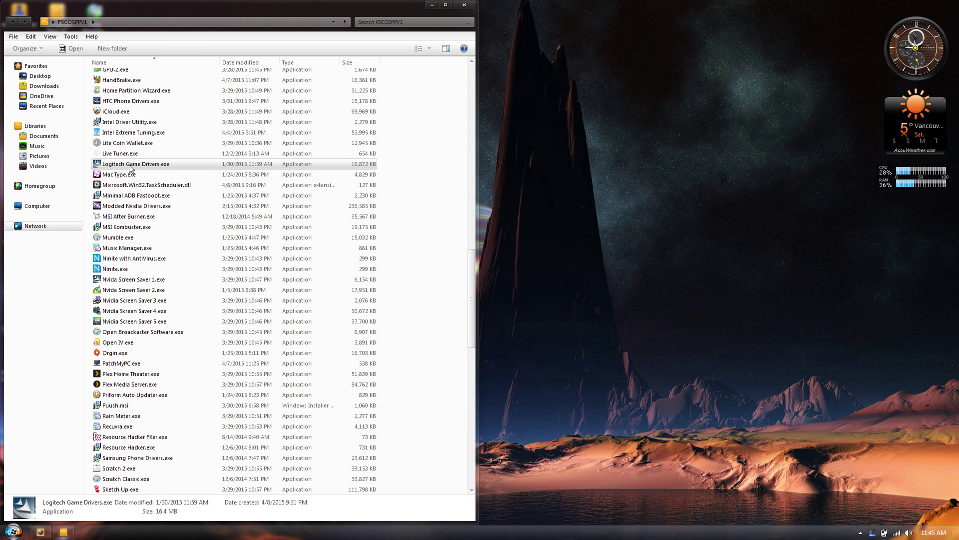
{"action": "right_click", "coordinate": [118, 176]}
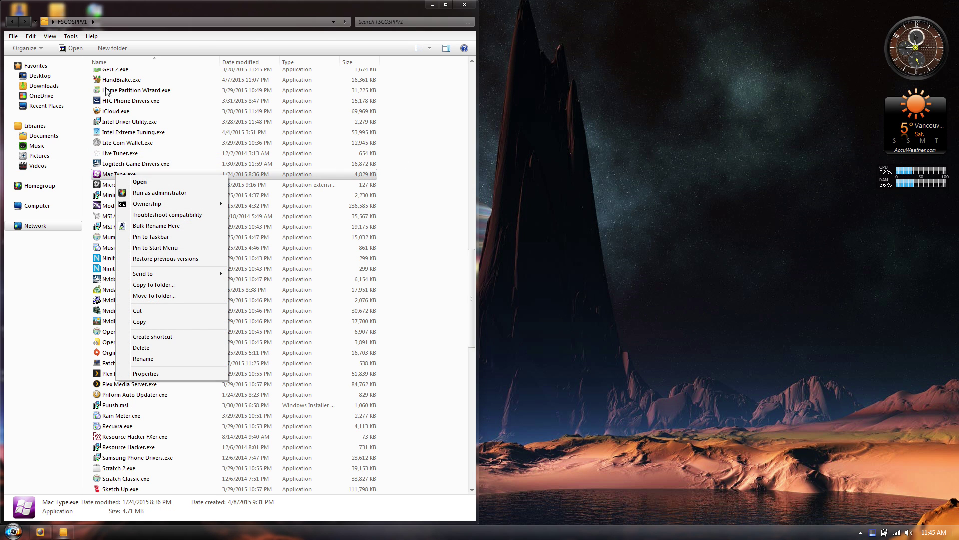
Maximize the FSCOSPPV1 folder window
{"action": "left_click", "coordinate": [254, 7]}
{"action": "mouse_move", "coordinate": [254, 7]}
{"action": "left_mouse_down"}
{"action": "mouse_move", "coordinate": [251, 77]}
{"action": "mouse_move", "coordinate": [255, 2]}
{"action": "left_mouse_up"}
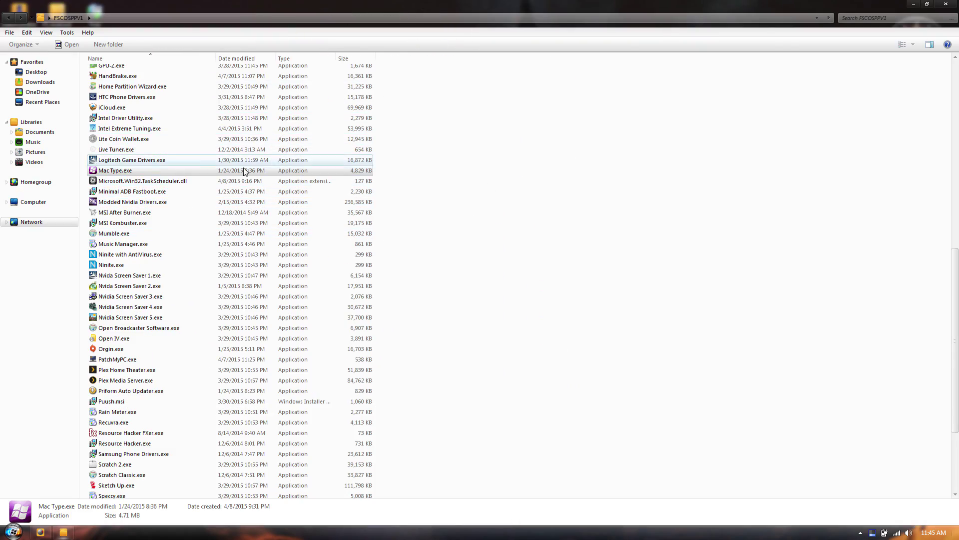
{"action": "mouse_move", "coordinate": [450, 2]}
{"action": "left_mouse_down"}
{"action": "mouse_move", "coordinate": [451, 97]}
{"action": "mouse_move", "coordinate": [451, 16]}
{"action": "left_mouse_up"}
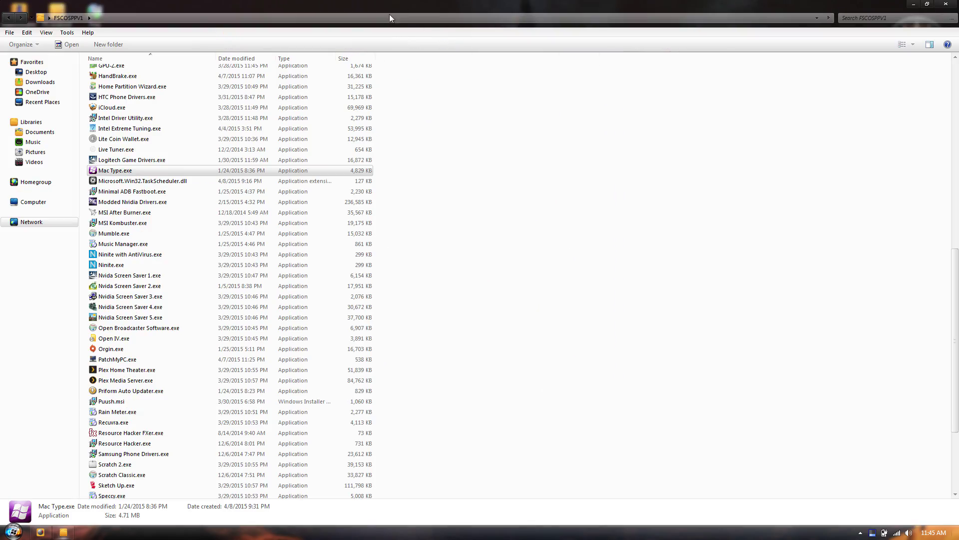
{"action": "left_click_drag", "start_coordinate": [389, 18], "coordinate": [400, 2]}
{"action": "key", "text": "super"}
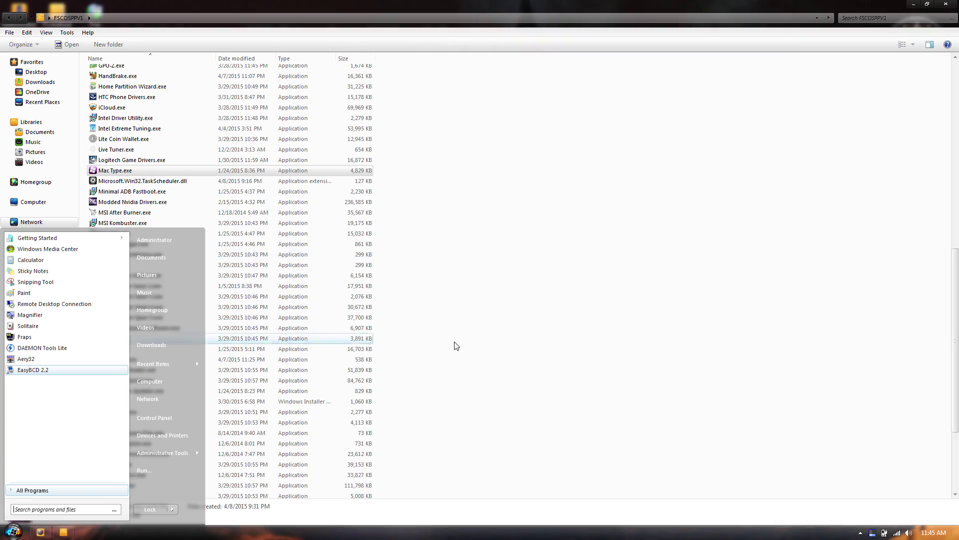
{"action": "left_click", "coordinate": [457, 346]}
Run Mac Type.exe as administrator, install MacType and finish the wizard without launching the program
{"action": "scroll", "coordinate": [456, 346], "scroll_direction": "up", "scroll_amount": 14}
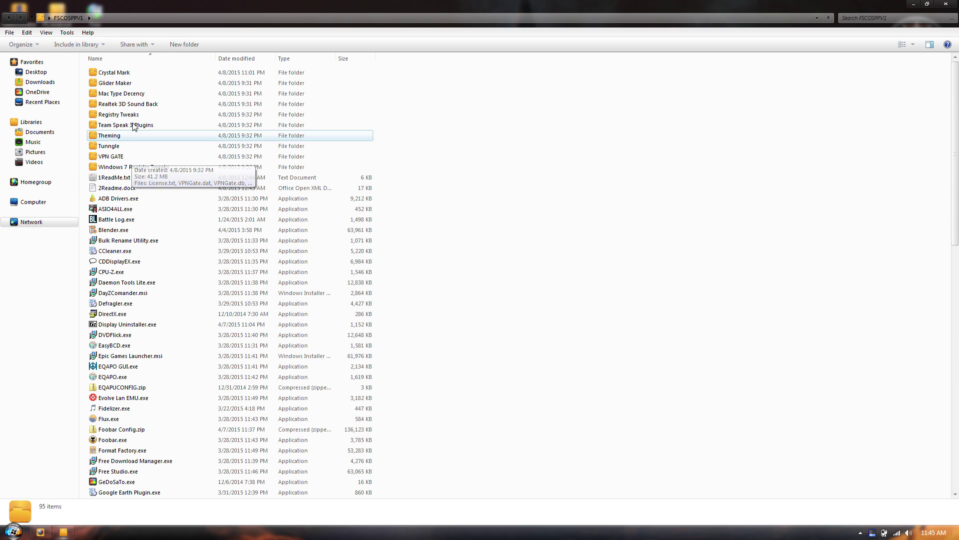
{"action": "scroll", "coordinate": [176, 393], "scroll_direction": "down", "scroll_amount": 11}
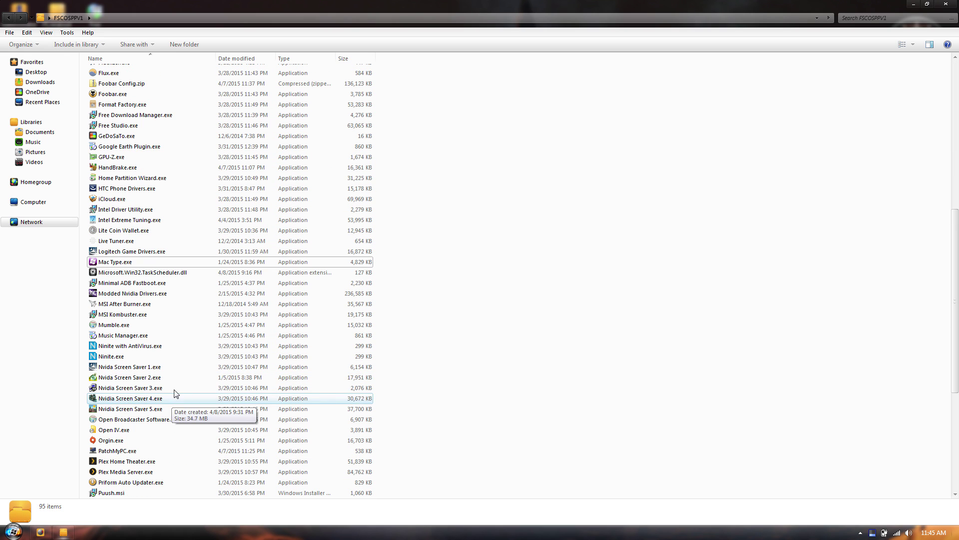
{"action": "right_click", "coordinate": [132, 263]}
{"action": "left_click", "coordinate": [160, 280]}
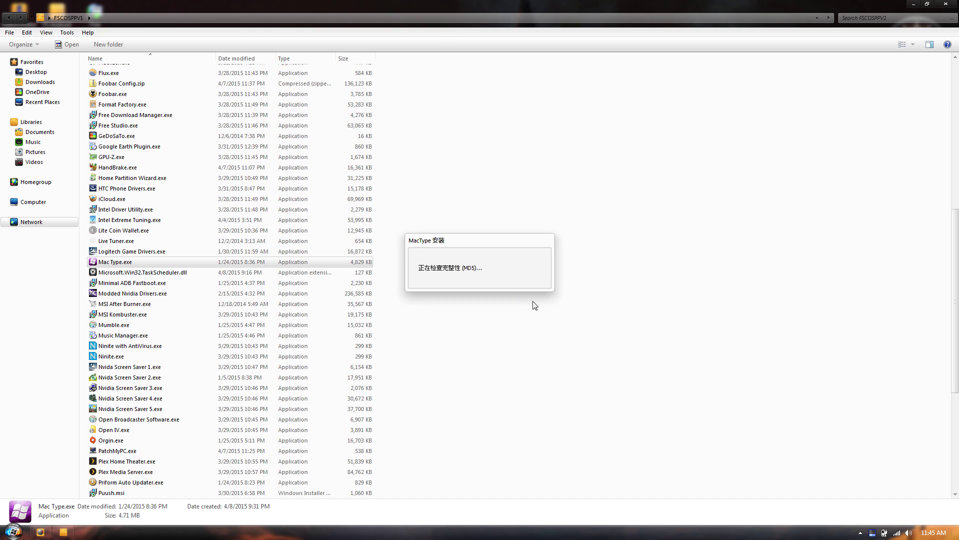
{"action": "left_click", "coordinate": [489, 286]}
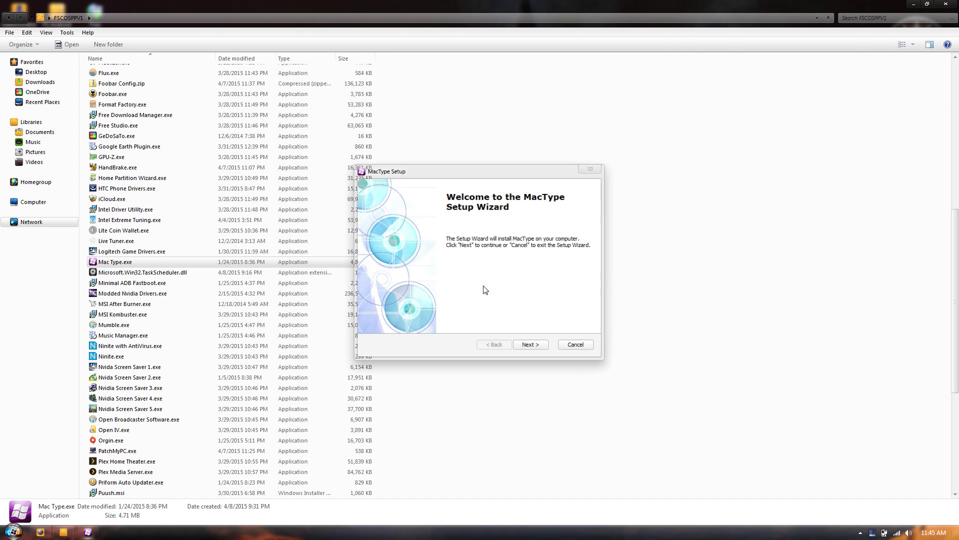
{"action": "left_click", "coordinate": [528, 345]}
{"action": "left_click", "coordinate": [407, 302]}
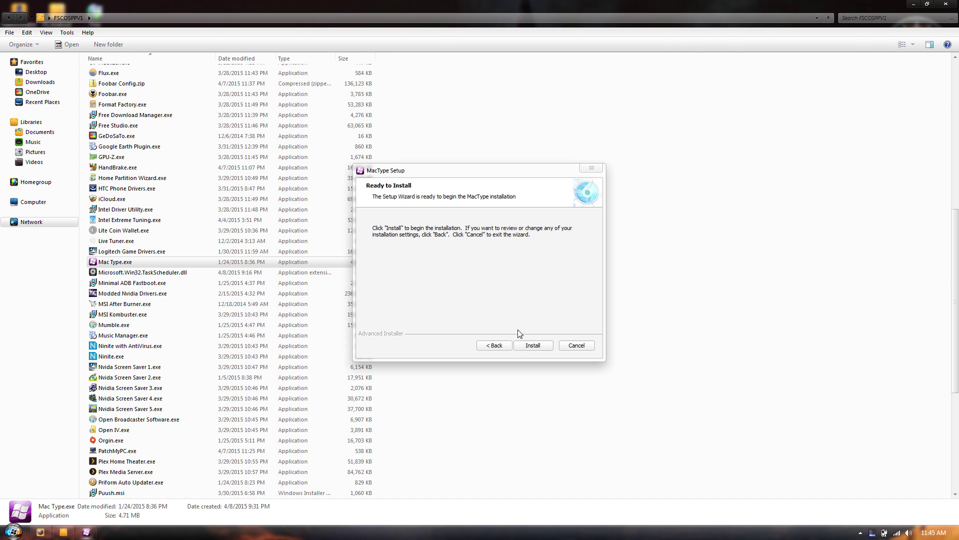
{"action": "left_click", "coordinate": [543, 349]}
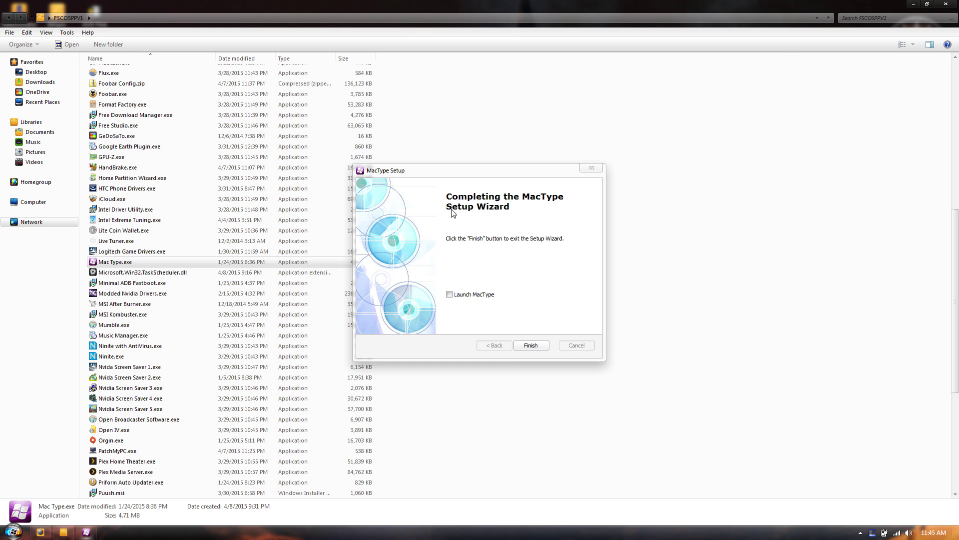
{"action": "key", "text": "Return"}
Copy Decency.English.ini from the Mac Type Decency folder and open the 256GB SSD (C:) drive
{"action": "scroll", "coordinate": [410, 270], "scroll_direction": "up", "scroll_amount": 7}
{"action": "double_click", "coordinate": [132, 93]}
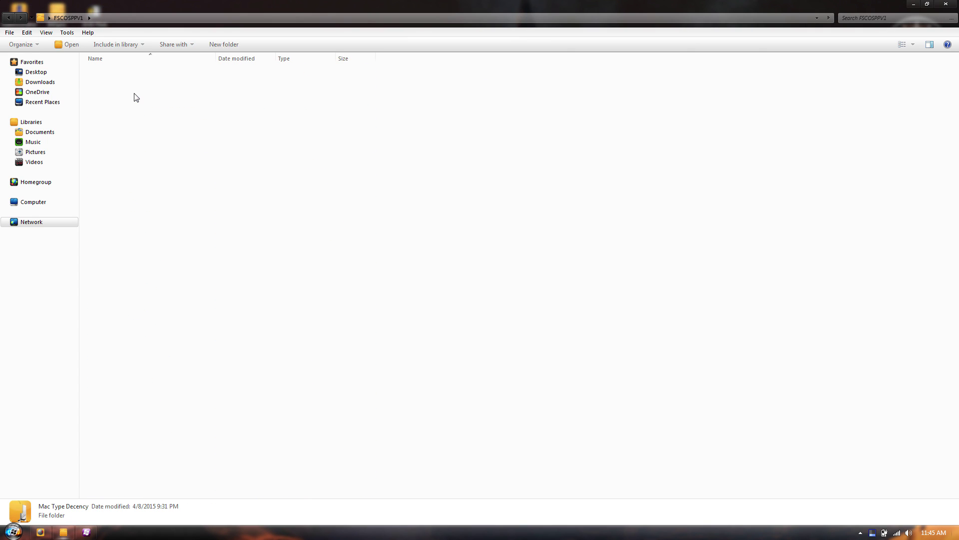
{"action": "right_click", "coordinate": [115, 106]}
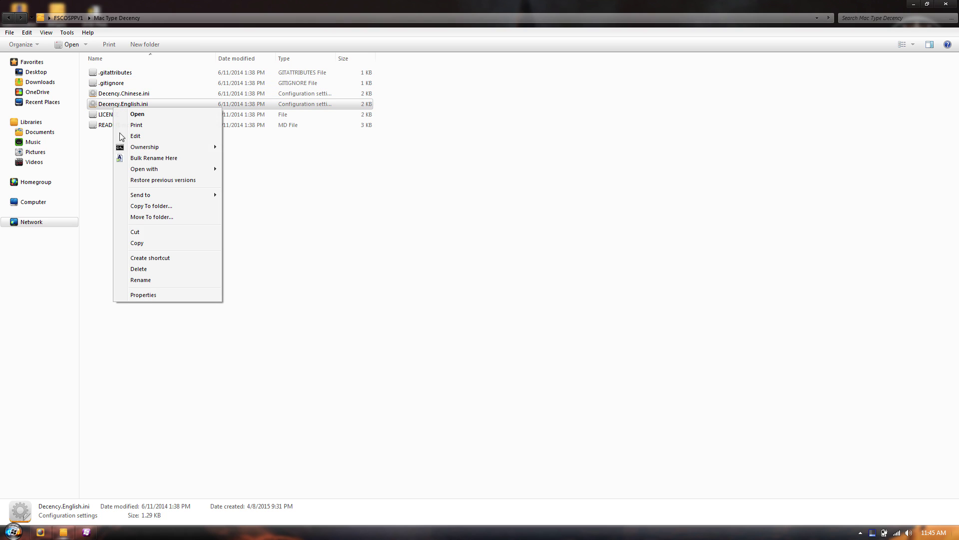
{"action": "left_click", "coordinate": [158, 245]}
{"action": "left_click", "coordinate": [45, 202]}
{"action": "double_click", "coordinate": [125, 77]}
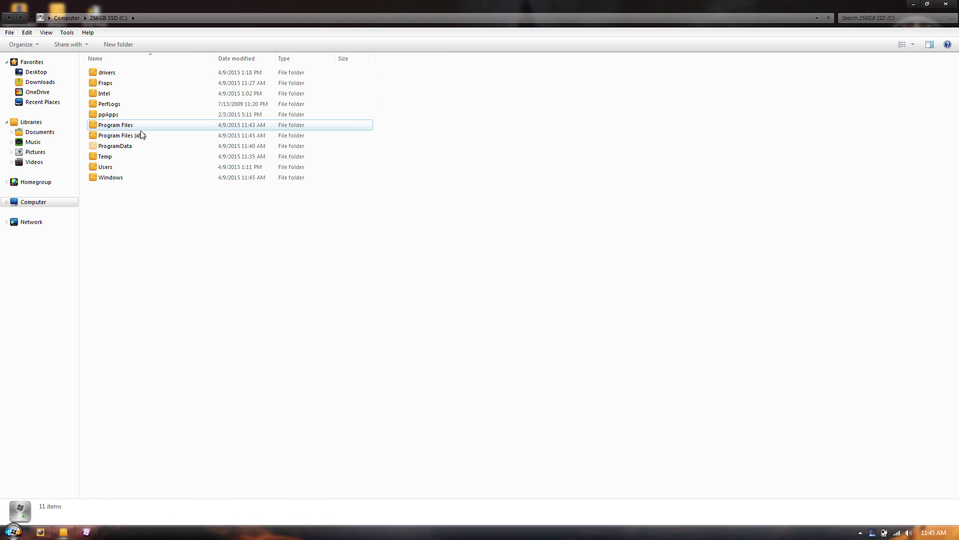
Browse Program Files (x86) and Program Files sorted by date modified, and return to the root of drive C:
{"action": "double_click", "coordinate": [120, 135]}
{"action": "scroll", "coordinate": [190, 222], "scroll_direction": "down", "scroll_amount": 1}
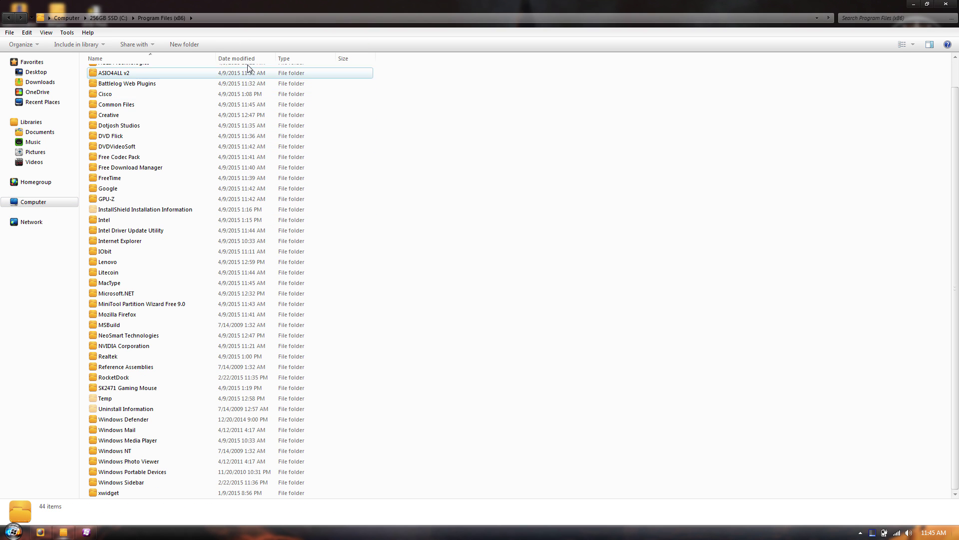
{"action": "left_click", "coordinate": [248, 62]}
{"action": "key", "text": "BackSpace"}
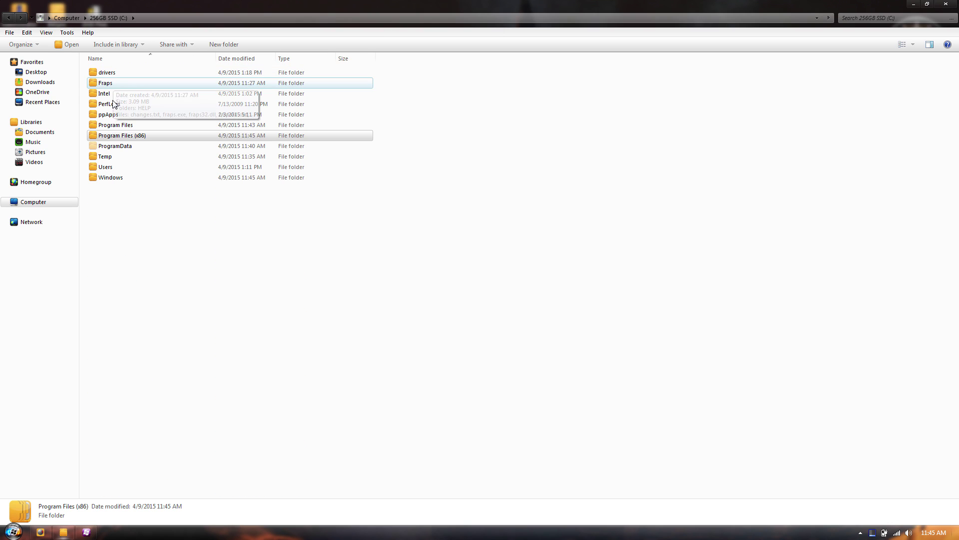
{"action": "left_click", "coordinate": [133, 125]}
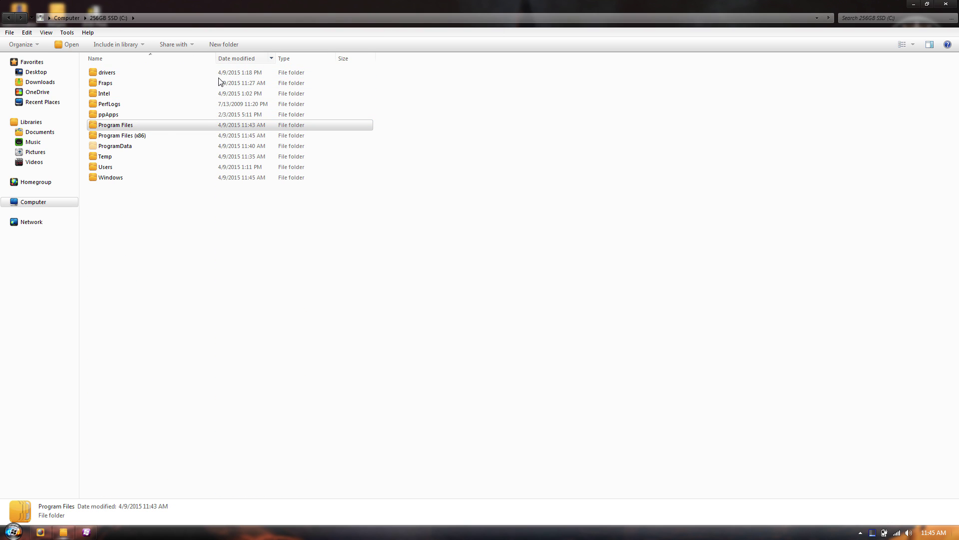
{"action": "double_click", "coordinate": [163, 125]}
{"action": "left_click", "coordinate": [233, 59]}
{"action": "left_click", "coordinate": [102, 18]}
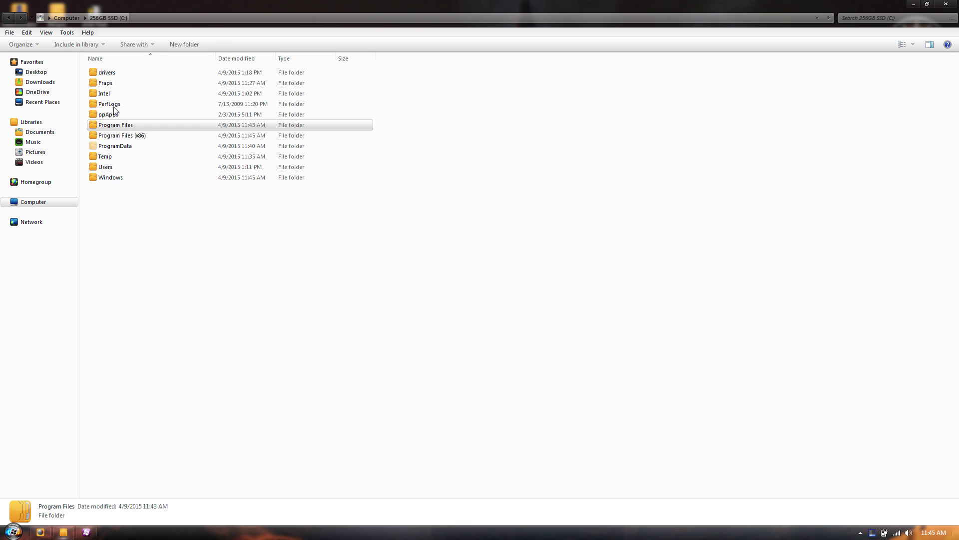
Open the ini folder of MacType in Program Files (x86) and paste the copied Decency.English.ini there
{"action": "double_click", "coordinate": [123, 136]}
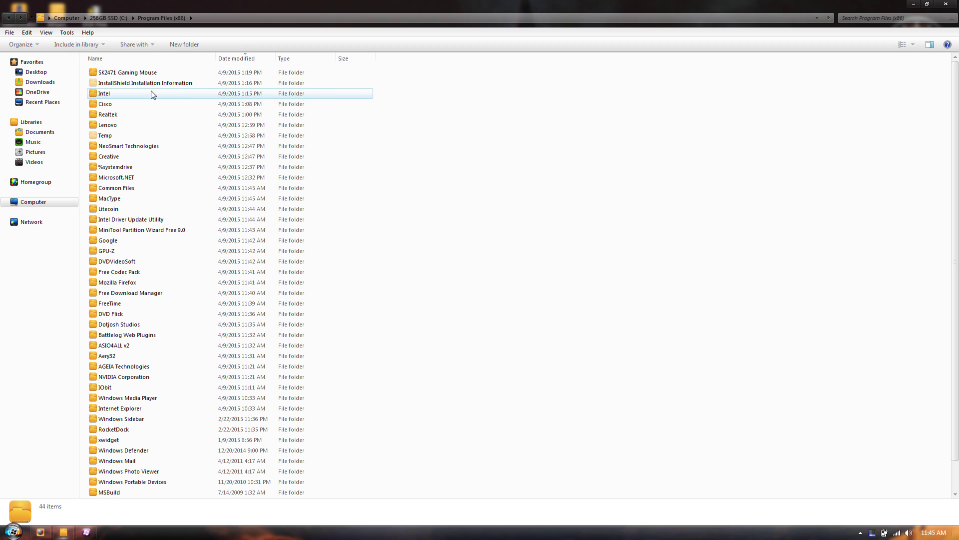
{"action": "left_click", "coordinate": [143, 58]}
{"action": "scroll", "coordinate": [142, 252], "scroll_direction": "down", "scroll_amount": 1}
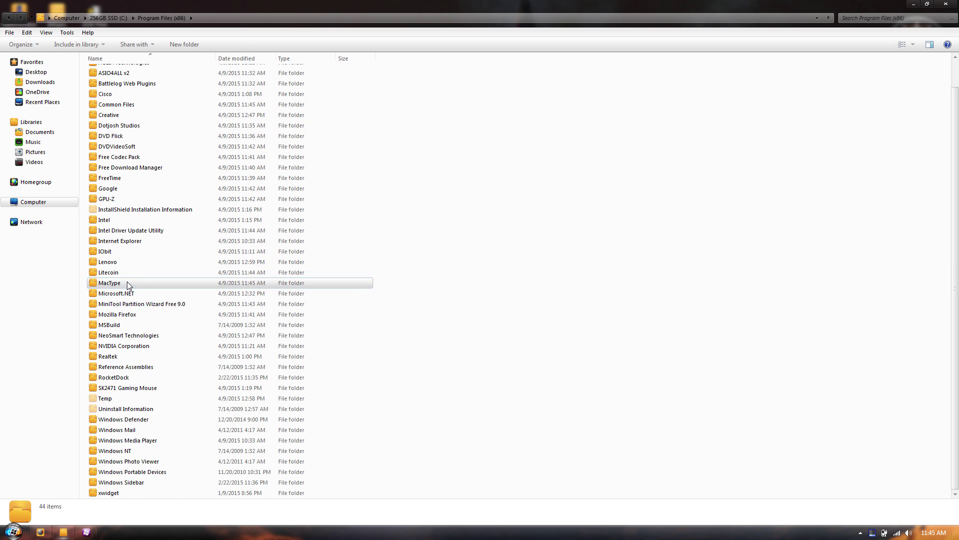
{"action": "double_click", "coordinate": [127, 284]}
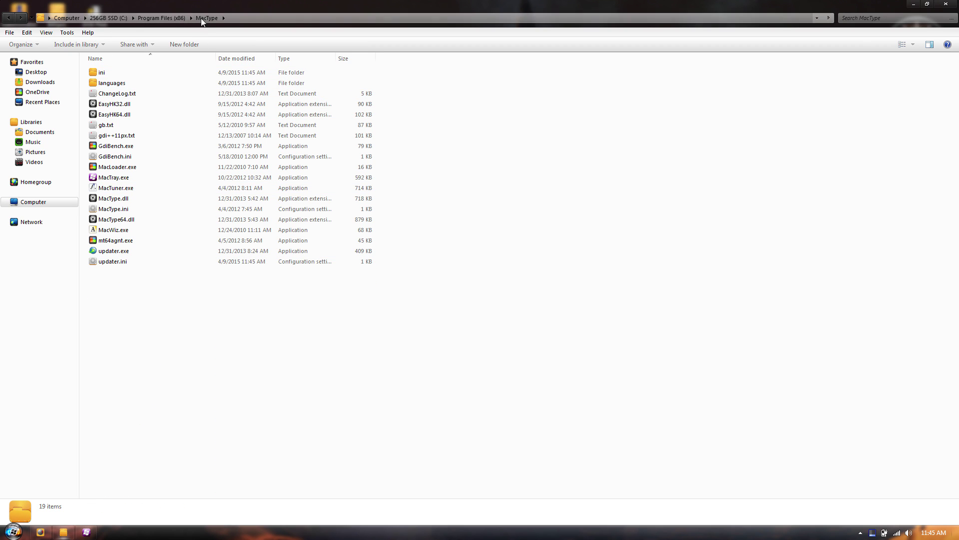
{"action": "double_click", "coordinate": [101, 73]}
{"action": "right_click", "coordinate": [160, 212]}
{"action": "left_click", "coordinate": [195, 282]}
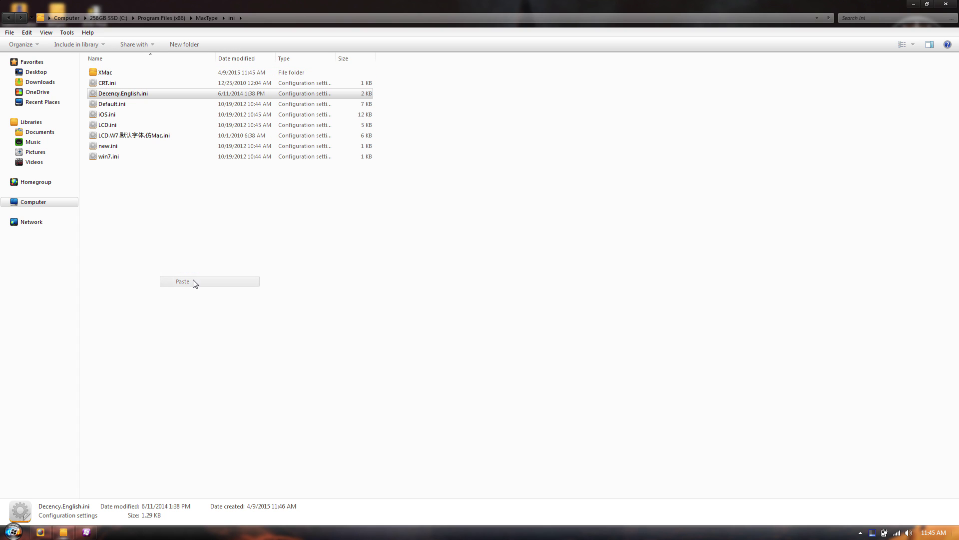
Go back from the MacType ini folder to the Computer drive overview
{"action": "left_click", "coordinate": [10, 19]}
{"action": "left_click", "coordinate": [9, 19]}
{"action": "left_click", "coordinate": [10, 19]}
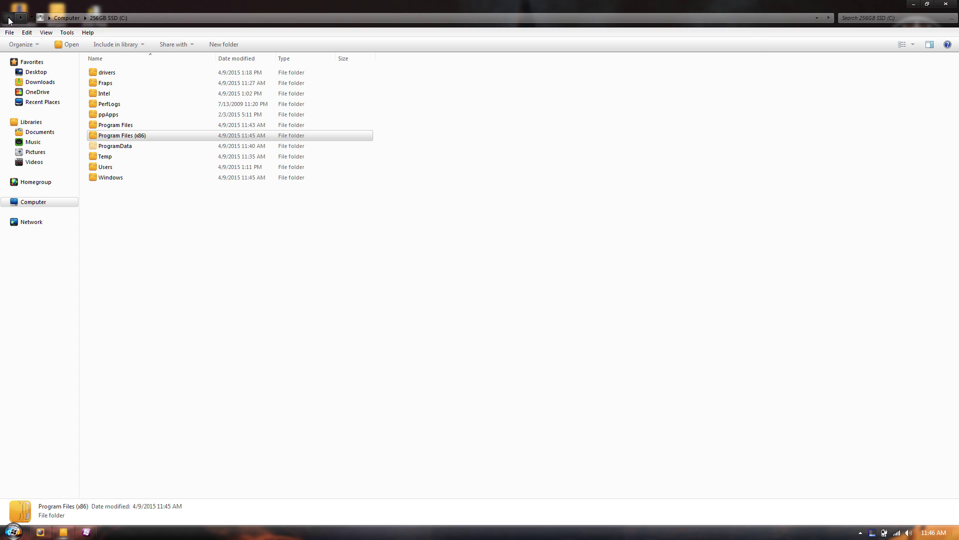
{"action": "left_click", "coordinate": [10, 19]}
{"action": "left_click", "coordinate": [9, 19]}
{"action": "left_click", "coordinate": [10, 19]}
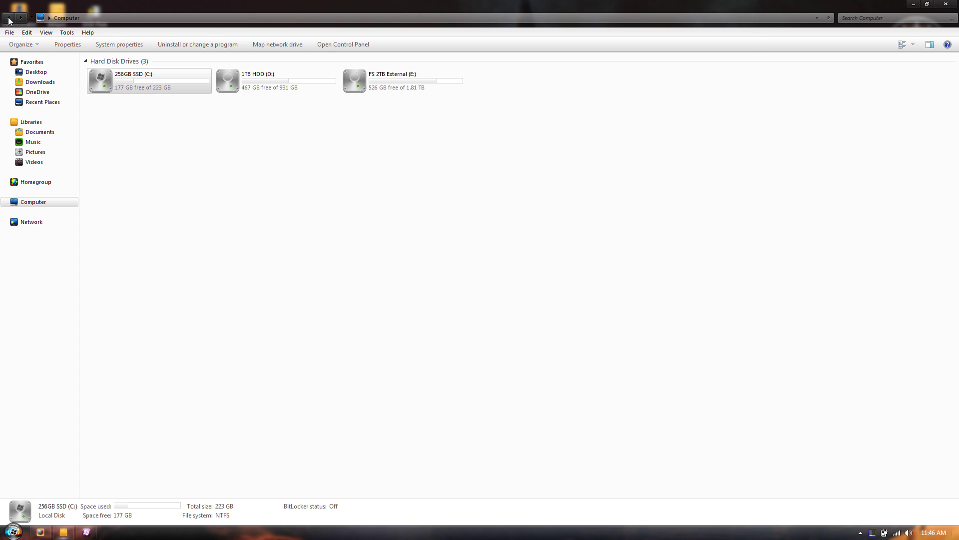
Return to the FSCOSPPV1 folder and complete the MacType setup wizard, launching MacType
{"action": "left_click", "coordinate": [9, 19]}
{"action": "left_click", "coordinate": [9, 19]}
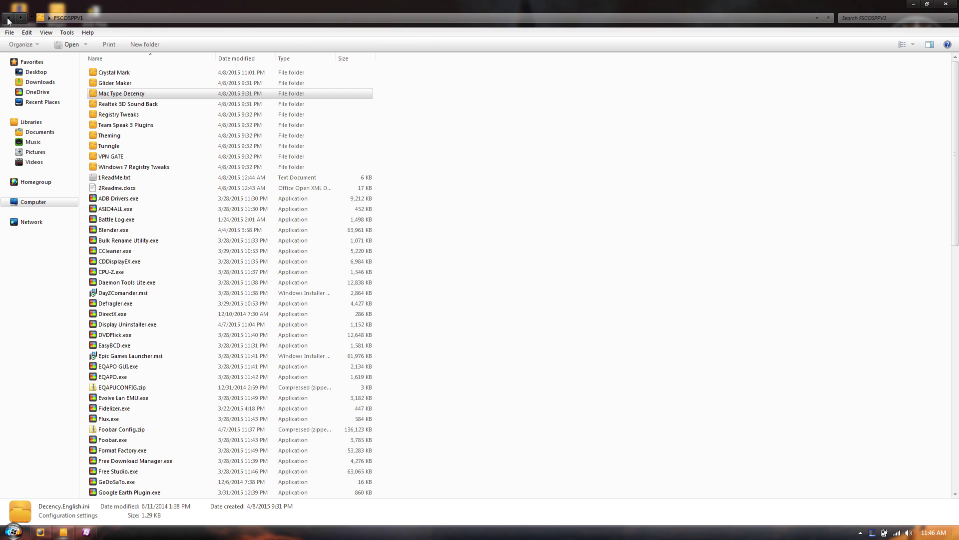
{"action": "left_click", "coordinate": [85, 533]}
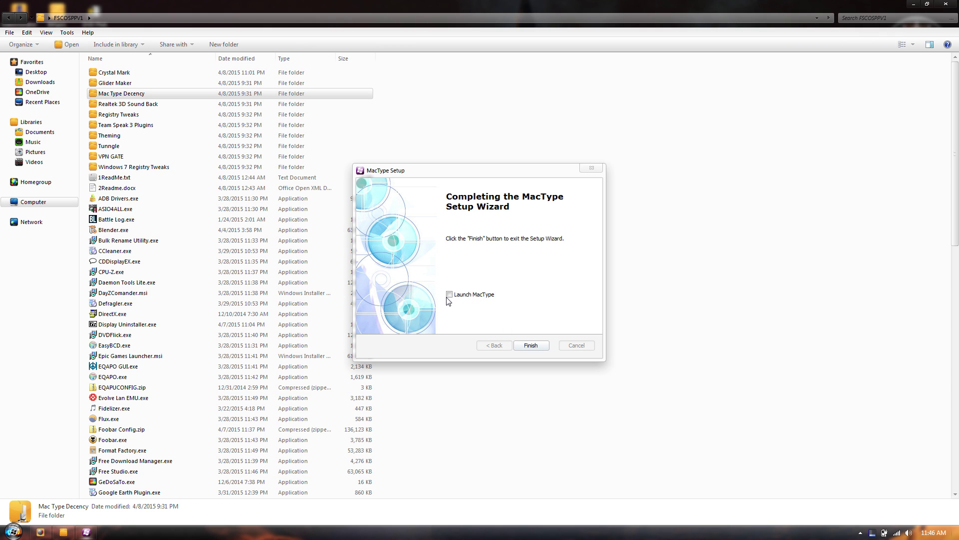
{"action": "left_click", "coordinate": [519, 346]}
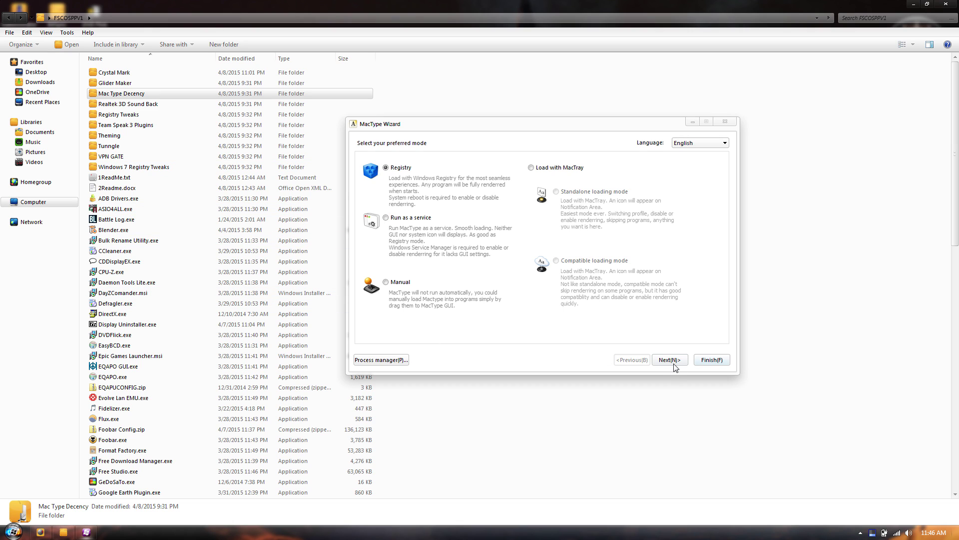
Keep Registry as the MacType loading mode, choose the Decency.English profile and finish the wizard
{"action": "left_click", "coordinate": [670, 360]}
{"action": "left_click", "coordinate": [460, 185]}
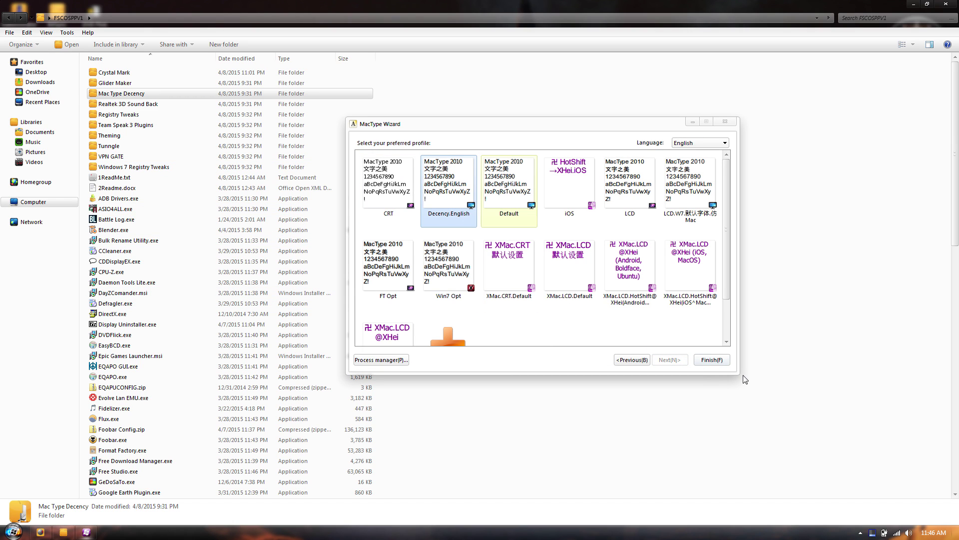
{"action": "left_click", "coordinate": [703, 362]}
{"action": "left_click", "coordinate": [594, 290]}
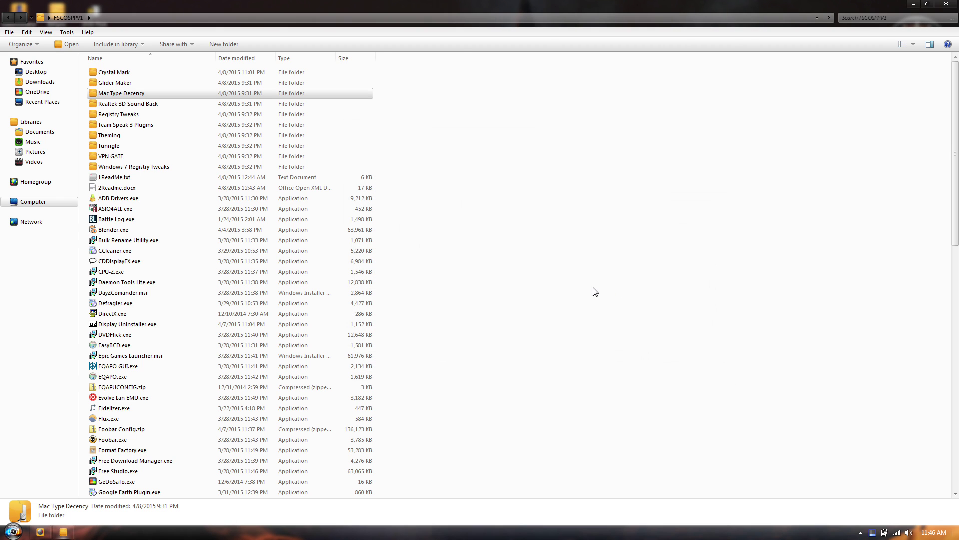
Find Foobar Config.zip in the FSCOSPPV1 folder and open its Place in AppDate Roaming folder
{"action": "left_click", "coordinate": [433, 178]}
{"action": "scroll", "coordinate": [503, 289], "scroll_direction": "down", "scroll_amount": 12}
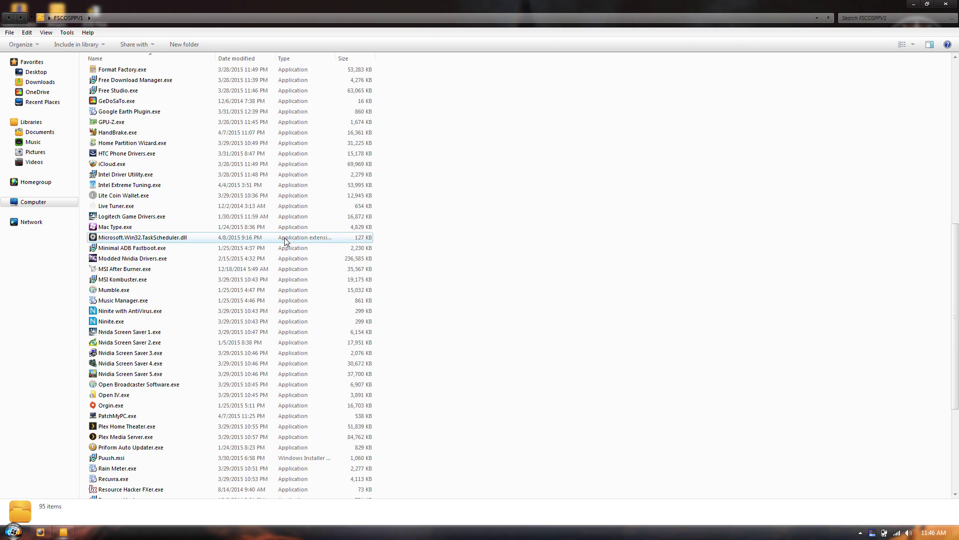
{"action": "scroll", "coordinate": [299, 234], "scroll_direction": "up", "scroll_amount": 6}
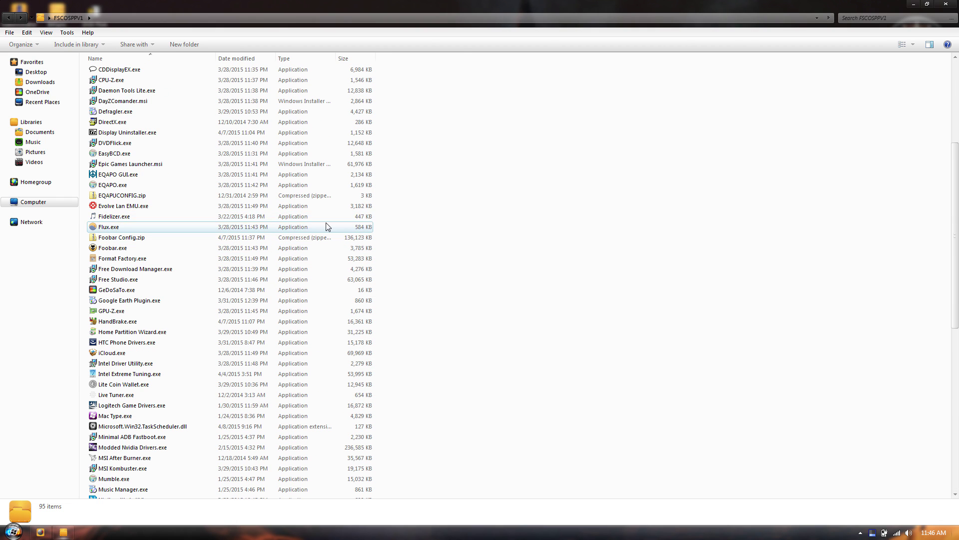
{"action": "double_click", "coordinate": [126, 238]}
{"action": "double_click", "coordinate": [125, 71]}
Snap the Place in AppDate Roaming window to the right half of the screen and open the Documents library in a second window
{"action": "double_click", "coordinate": [339, 10]}
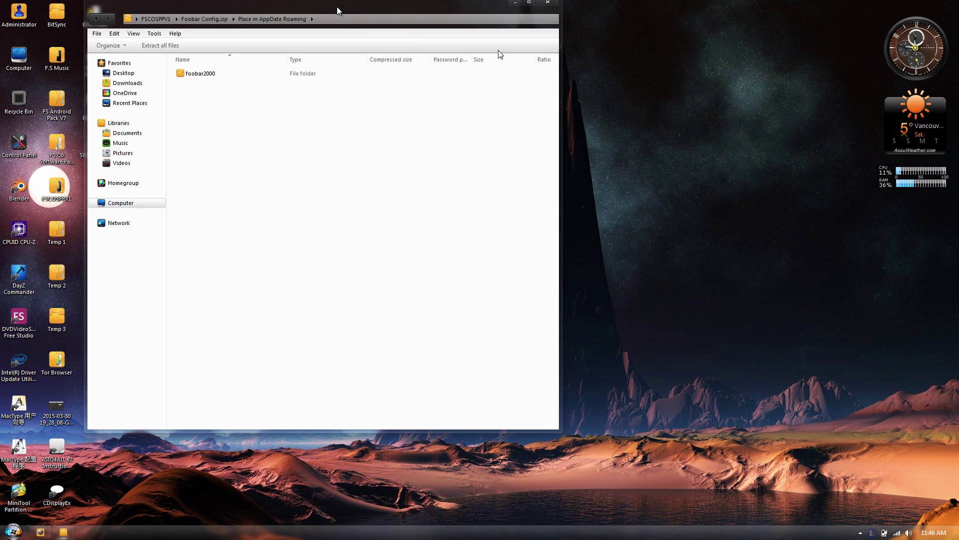
{"action": "left_click_drag", "start_coordinate": [339, 10], "coordinate": [958, 165]}
{"action": "key", "text": "super"}
{"action": "left_click", "coordinate": [180, 260]}
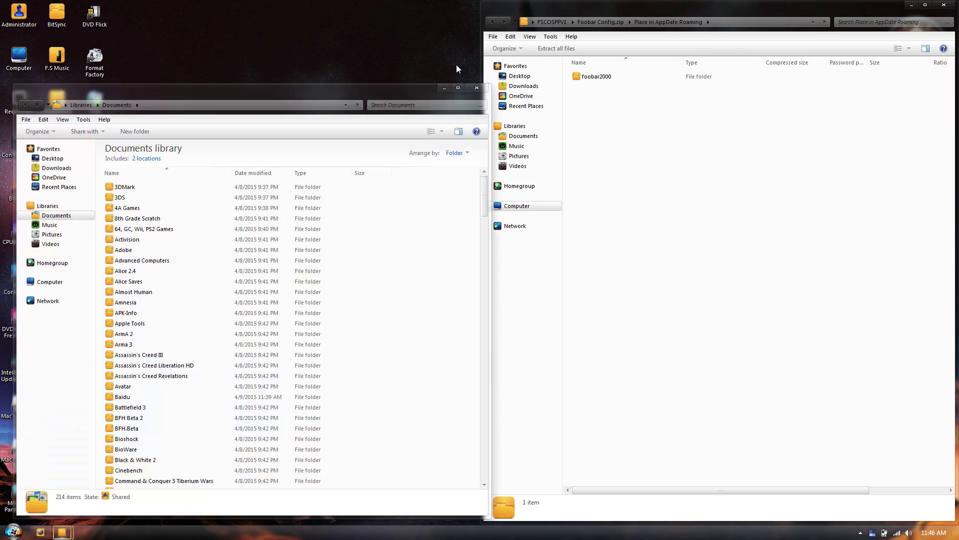
Tile the Documents library window beside the Foobar Config.zip window and open the archive's Place in AppDate Roaming folder
{"action": "key", "text": "super+Left"}
{"action": "left_click", "coordinate": [616, 22]}
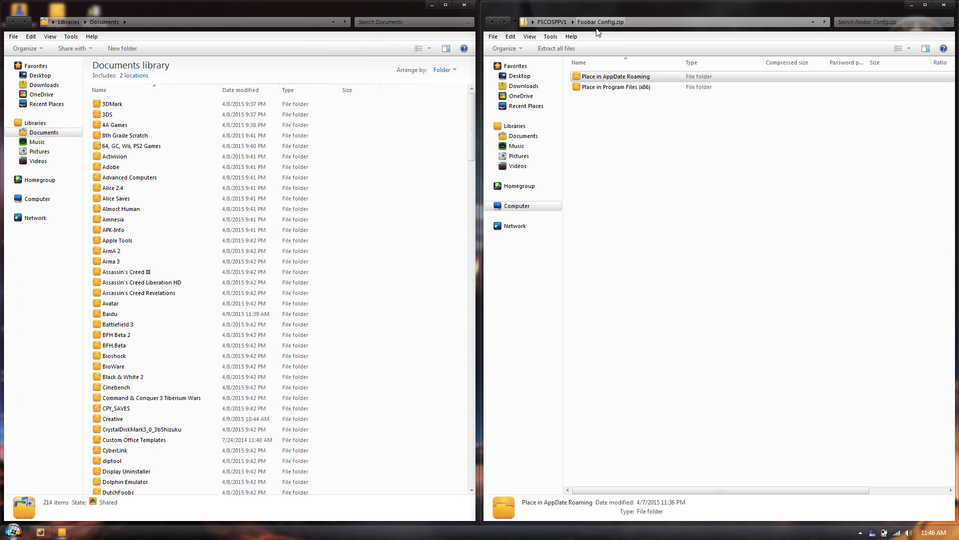
{"action": "double_click", "coordinate": [609, 76]}
Open the Administrator user's AppData\Roaming folder on the 256GB SSD (C:) drive in the Documents library window
{"action": "left_click", "coordinate": [50, 84]}
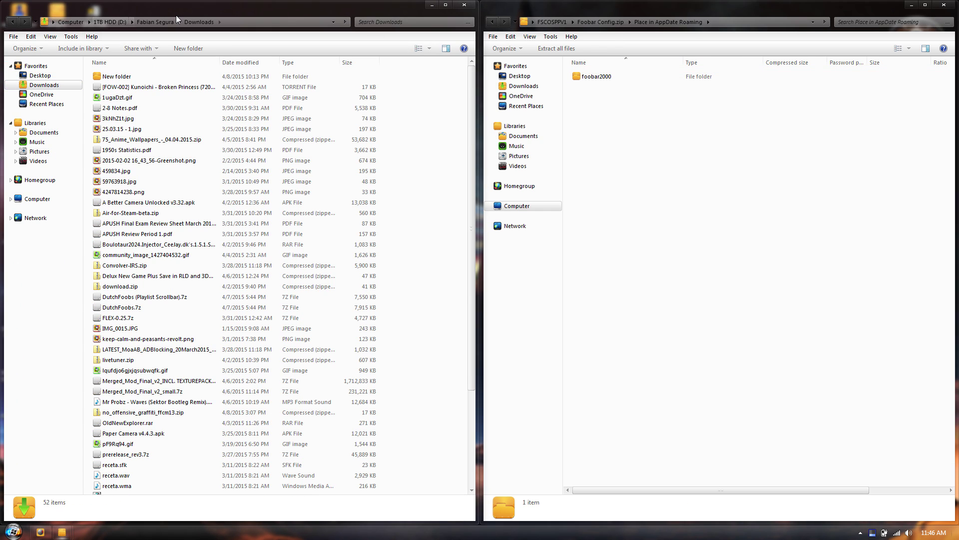
{"action": "left_click", "coordinate": [31, 199]}
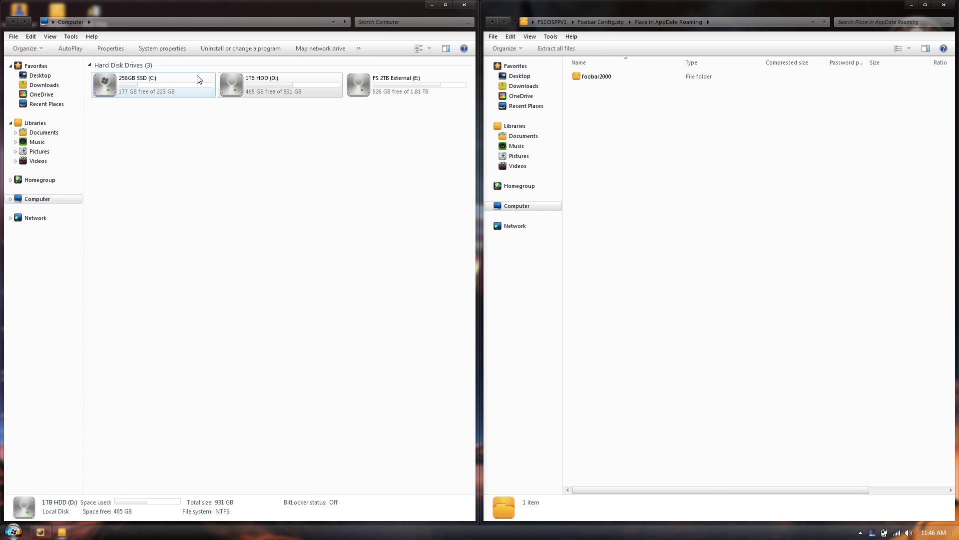
{"action": "double_click", "coordinate": [197, 80]}
{"action": "double_click", "coordinate": [122, 160]}
{"action": "double_click", "coordinate": [120, 77]}
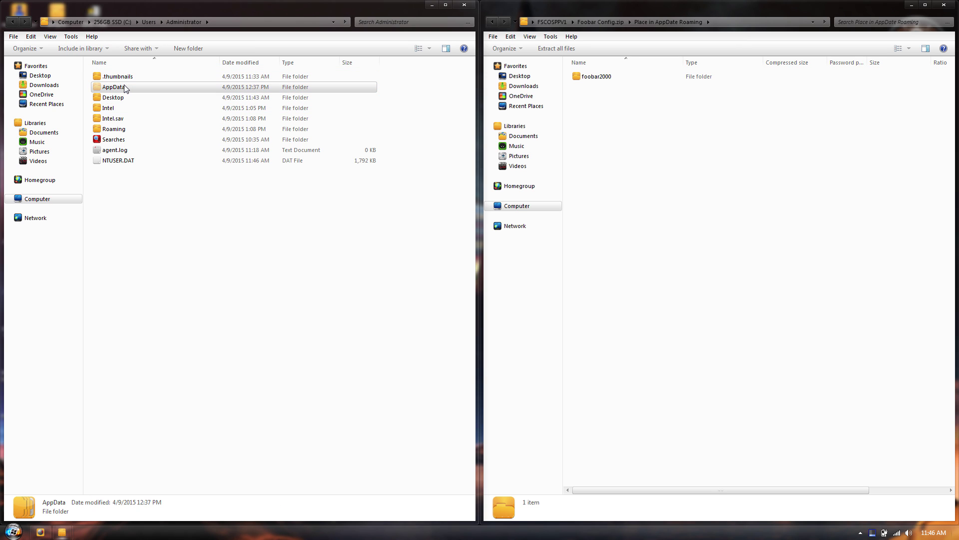
{"action": "double_click", "coordinate": [117, 87]}
{"action": "double_click", "coordinate": [122, 97]}
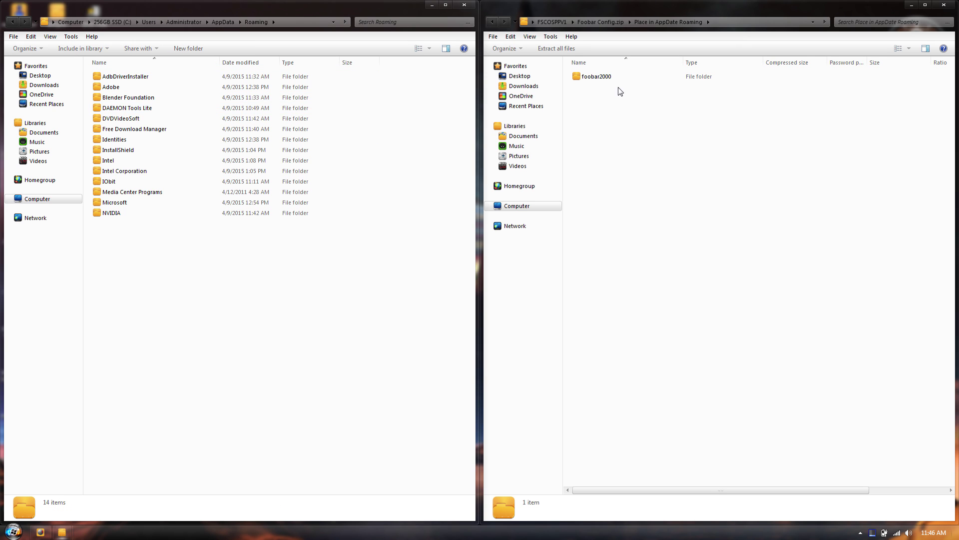
Copy the foobar2000 folder from Place in AppDate Roaming into the AppData\Roaming folder
{"action": "left_click", "coordinate": [601, 79]}
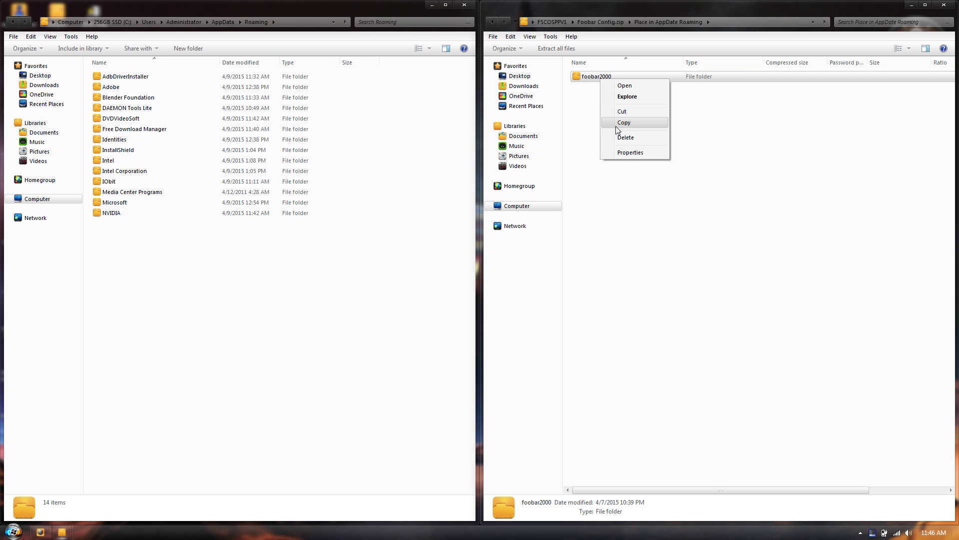
{"action": "left_click", "coordinate": [617, 125]}
{"action": "right_click", "coordinate": [381, 132]}
{"action": "left_click", "coordinate": [399, 200]}
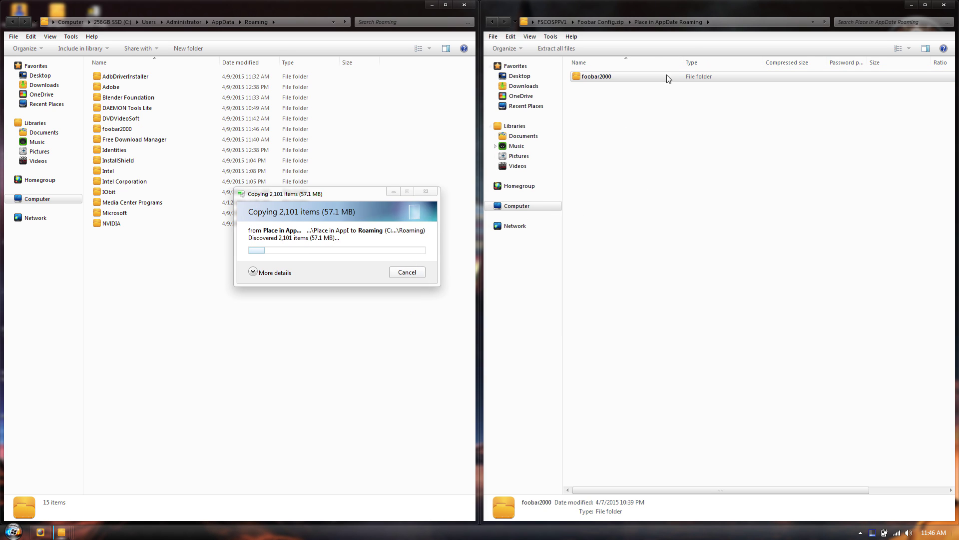
Open Place in Program Files (x86) in the archive window and C:\Program Files (x86) in the other window
{"action": "left_click", "coordinate": [600, 22]}
{"action": "double_click", "coordinate": [632, 91]}
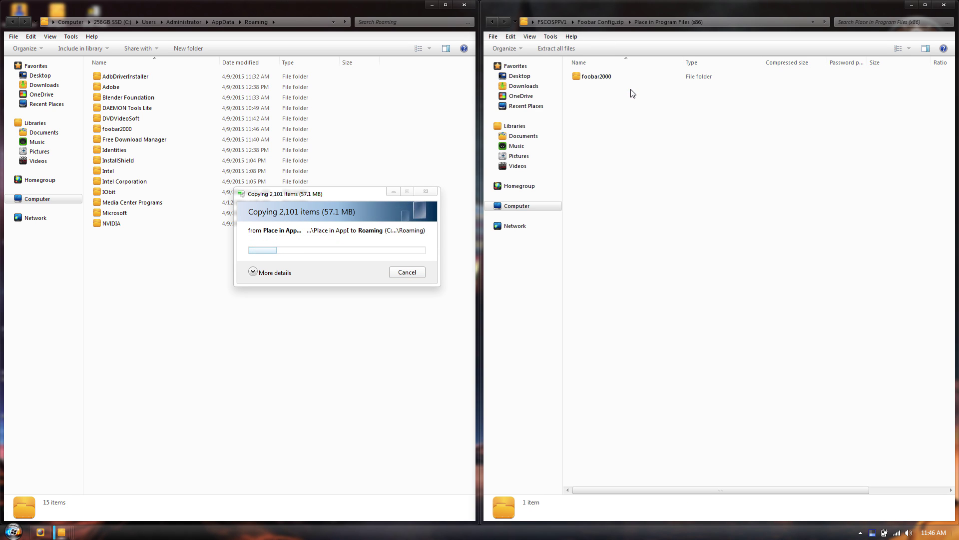
{"action": "left_click", "coordinate": [62, 197]}
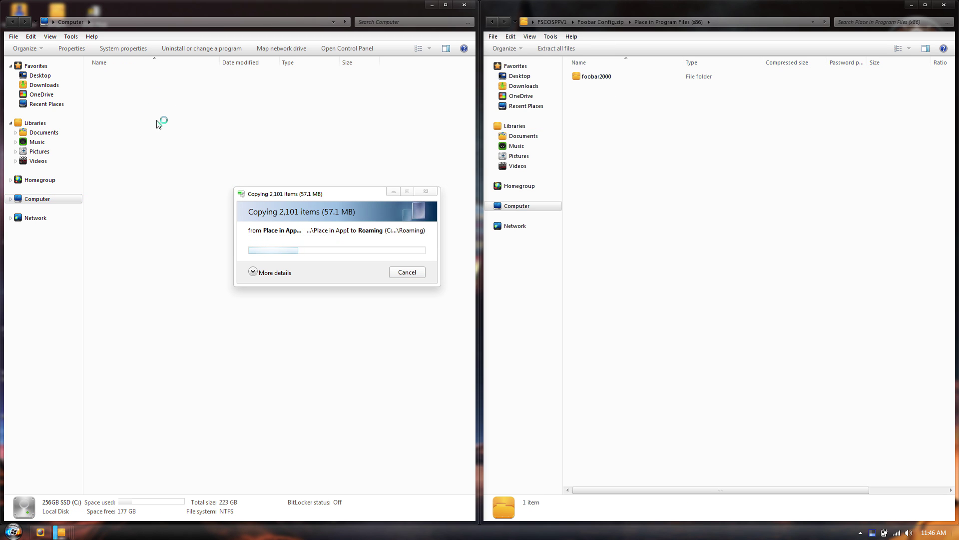
{"action": "double_click", "coordinate": [143, 144]}
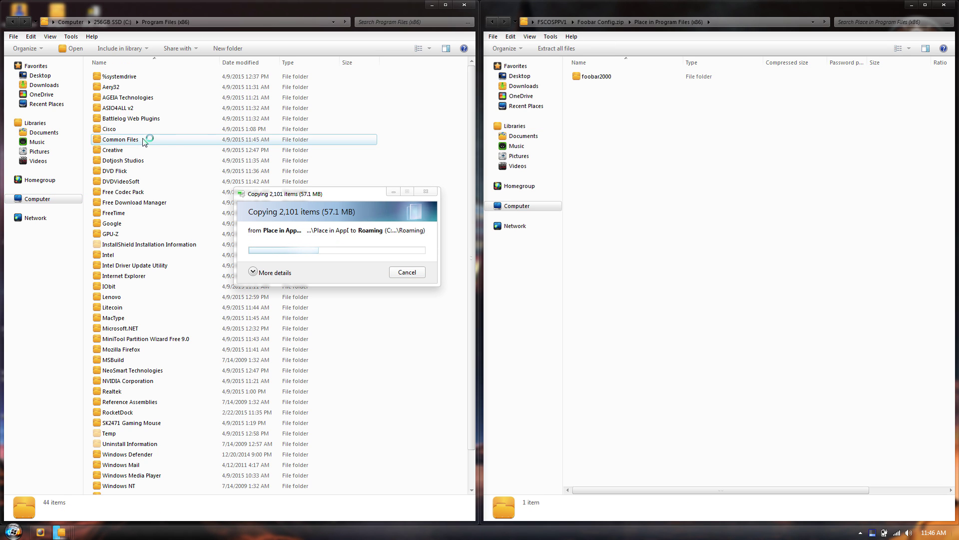
{"action": "scroll", "coordinate": [399, 172], "scroll_direction": "down", "scroll_amount": 2}
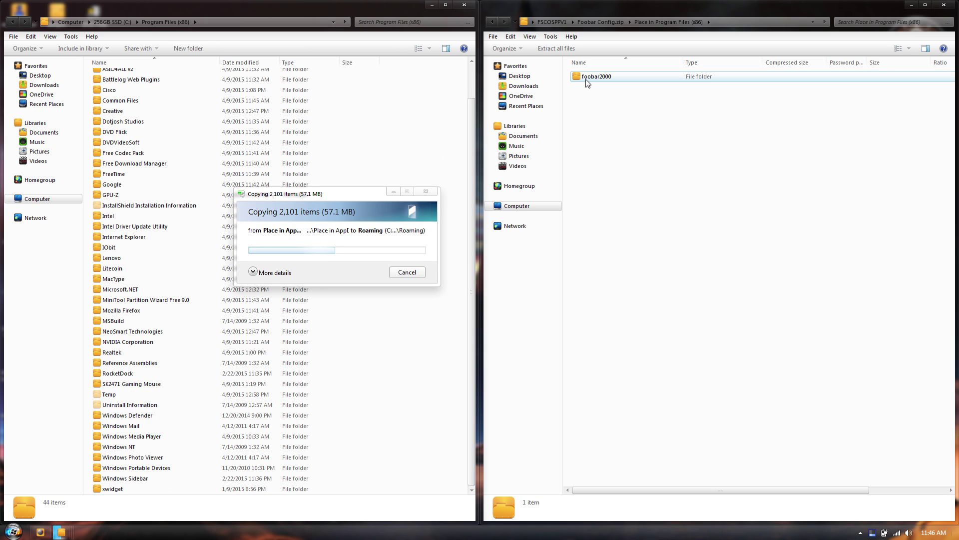
Try to copy the archive's foobar2000 folder into C:\Program Files (x86)
{"action": "right_click", "coordinate": [587, 81]}
{"action": "left_click", "coordinate": [609, 123]}
{"action": "right_click", "coordinate": [414, 106]}
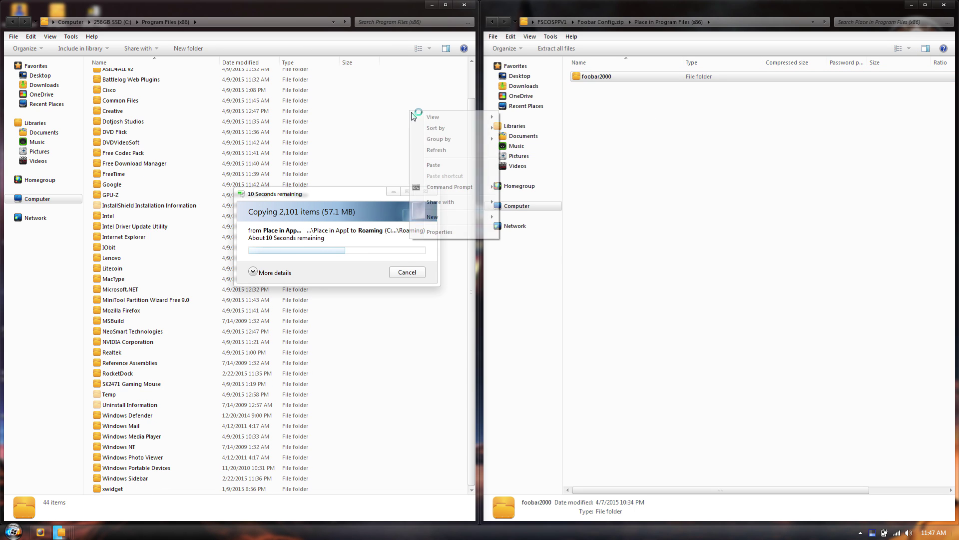
{"action": "left_click", "coordinate": [428, 160]}
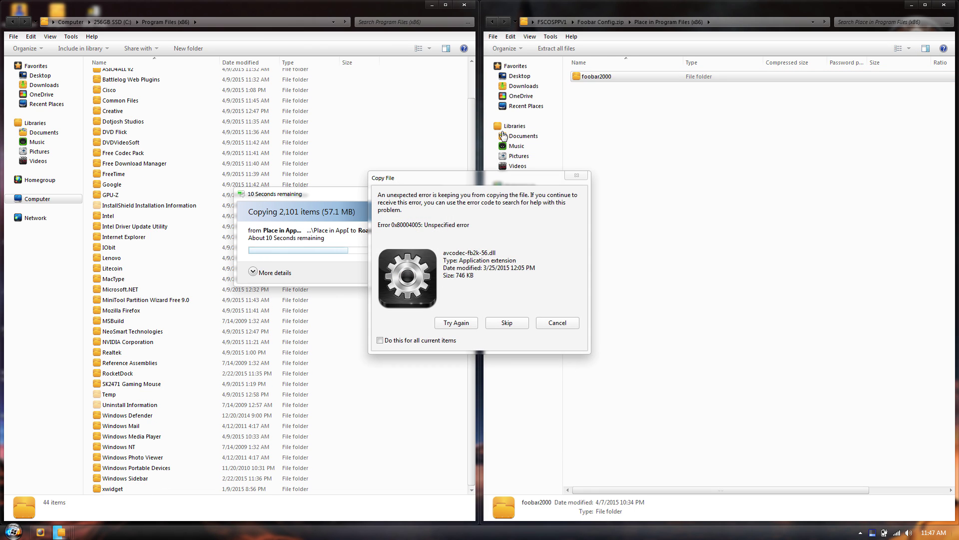
{"action": "left_click", "coordinate": [557, 322]}
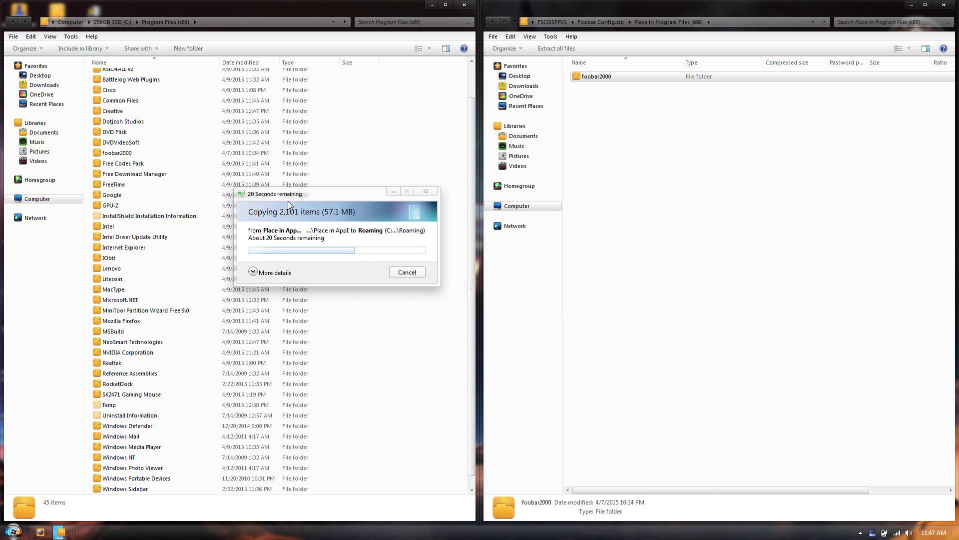
Move the copy progress dialog aside, expand its details, and copy the archive's foobar2000 folder into C:\Program Files (x86) again
{"action": "left_click_drag", "start_coordinate": [289, 203], "coordinate": [657, 197]}
{"action": "left_click", "coordinate": [670, 261]}
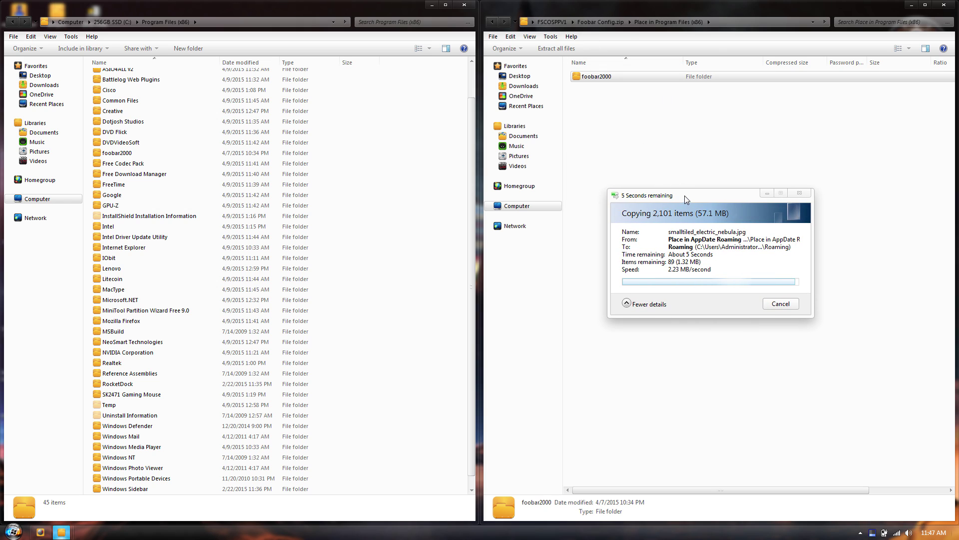
{"action": "right_click", "coordinate": [613, 81]}
{"action": "right_click", "coordinate": [427, 127]}
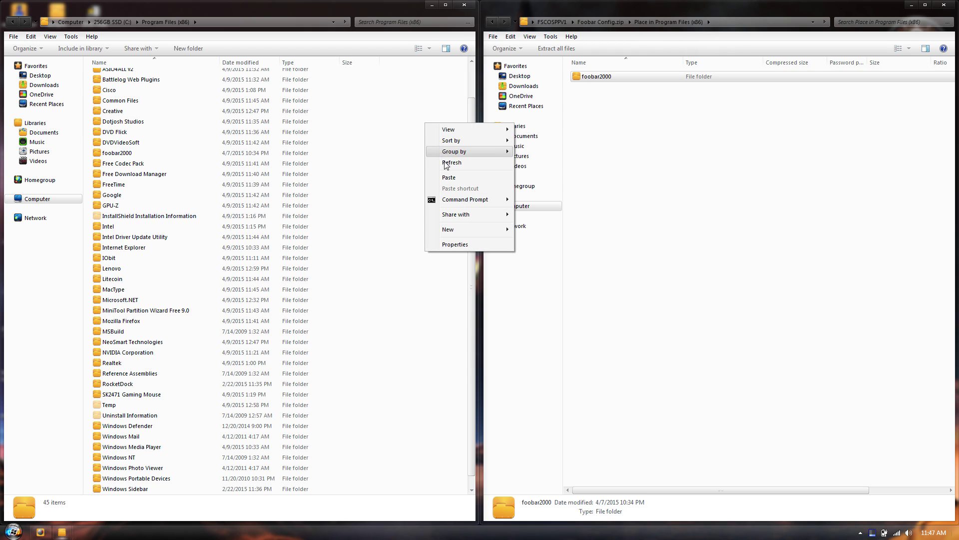
{"action": "left_click", "coordinate": [448, 176]}
{"action": "left_click", "coordinate": [526, 366]}
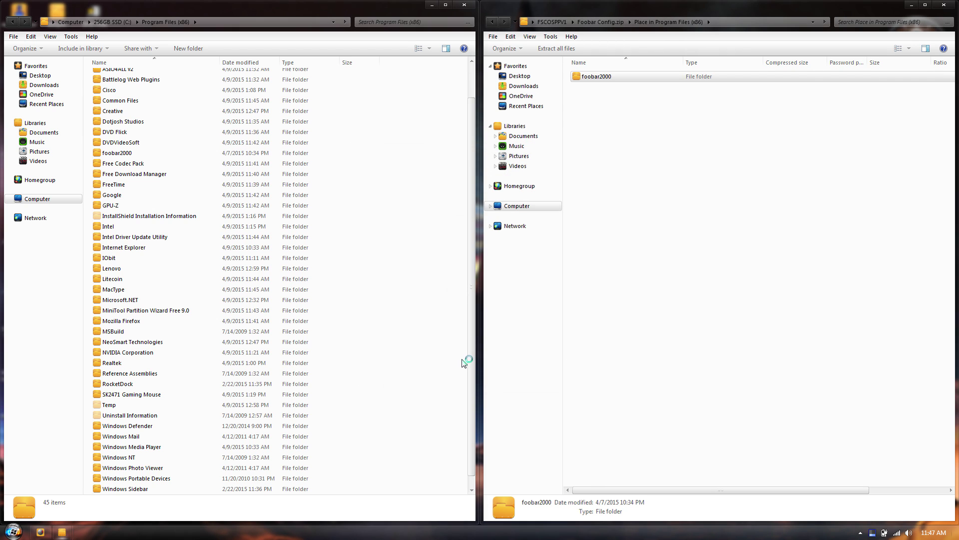
{"action": "left_click", "coordinate": [410, 304]}
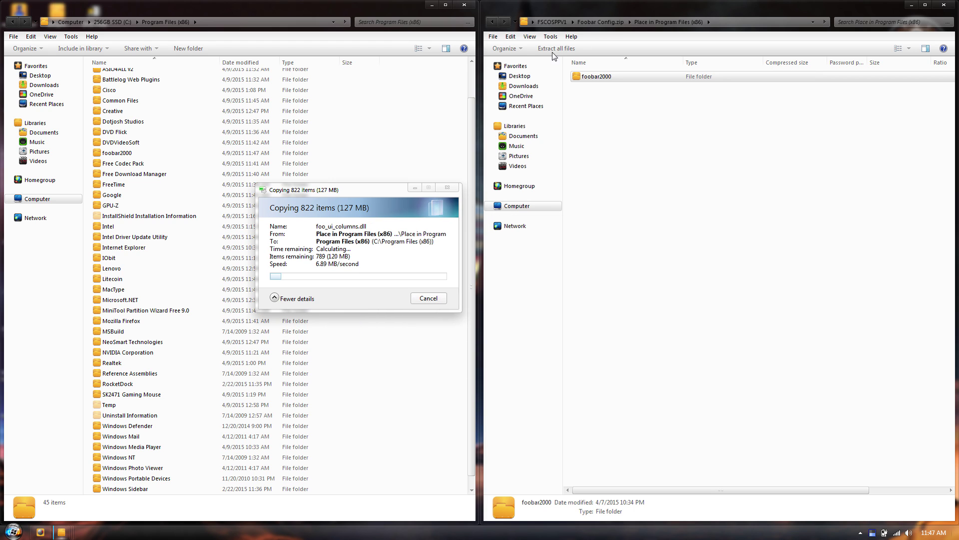
Leave the archive and open its parent folder FSCOSPPV1 to list the installers
{"action": "left_click", "coordinate": [595, 22]}
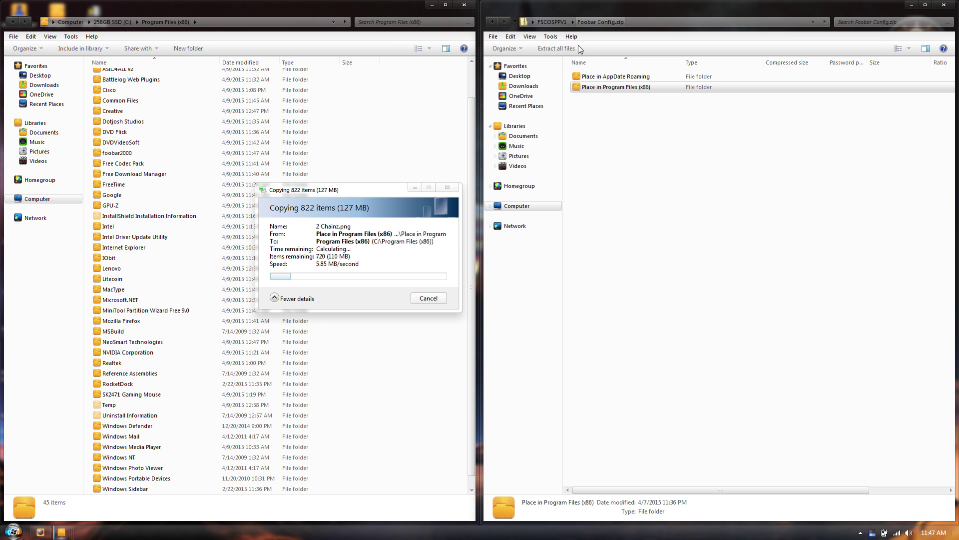
{"action": "left_click", "coordinate": [552, 22]}
{"action": "left_click", "coordinate": [870, 243]}
{"action": "scroll", "coordinate": [809, 307], "scroll_direction": "down", "scroll_amount": 7}
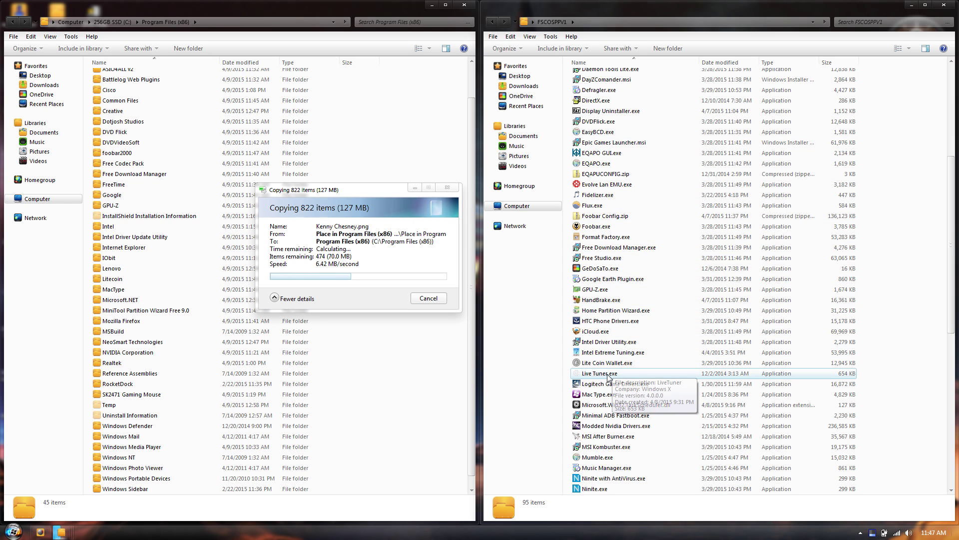
Look through the installers in FSCOSPPV1, checking Microsoft.Win32.TaskScheduler.dll and PatchMyPC.exe
{"action": "left_click", "coordinate": [609, 405]}
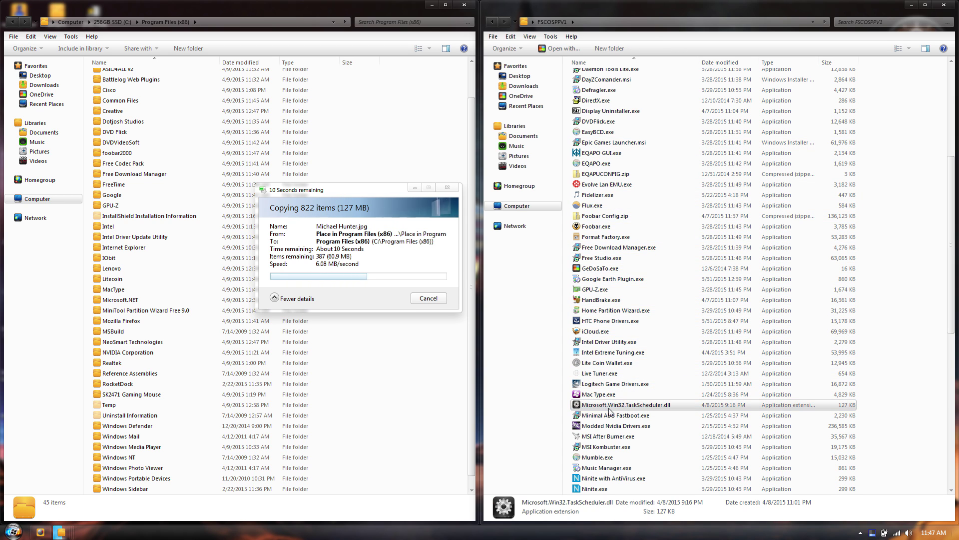
{"action": "scroll", "coordinate": [684, 255], "scroll_direction": "down", "scroll_amount": 5}
{"action": "scroll", "coordinate": [685, 254], "scroll_direction": "down", "scroll_amount": 4}
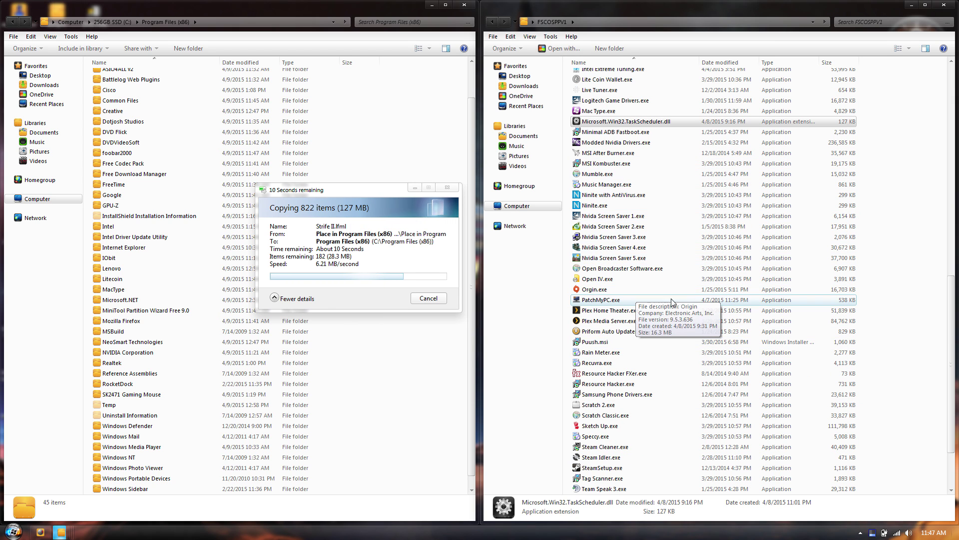
{"action": "left_click", "coordinate": [615, 300]}
{"action": "left_click", "coordinate": [629, 121]}
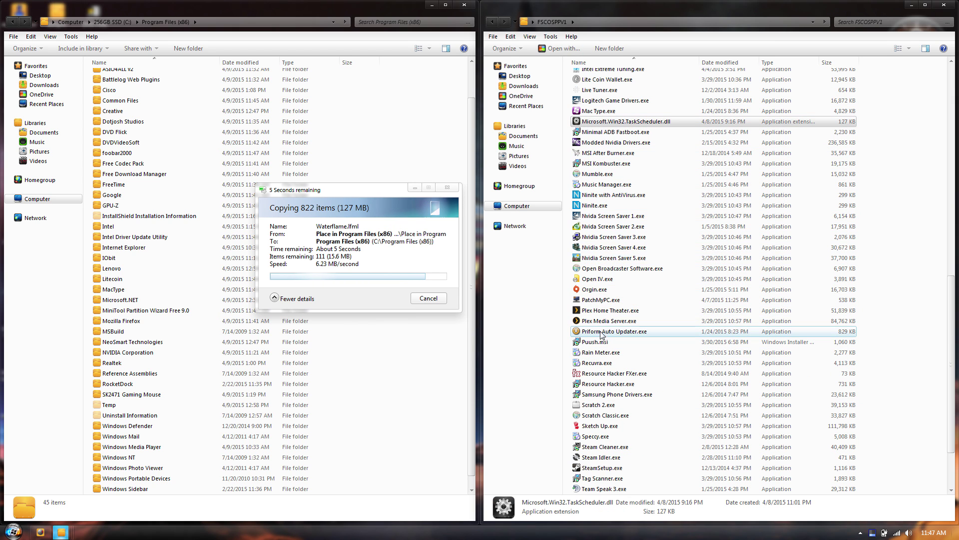
{"action": "left_click", "coordinate": [650, 310]}
{"action": "left_click", "coordinate": [660, 300]}
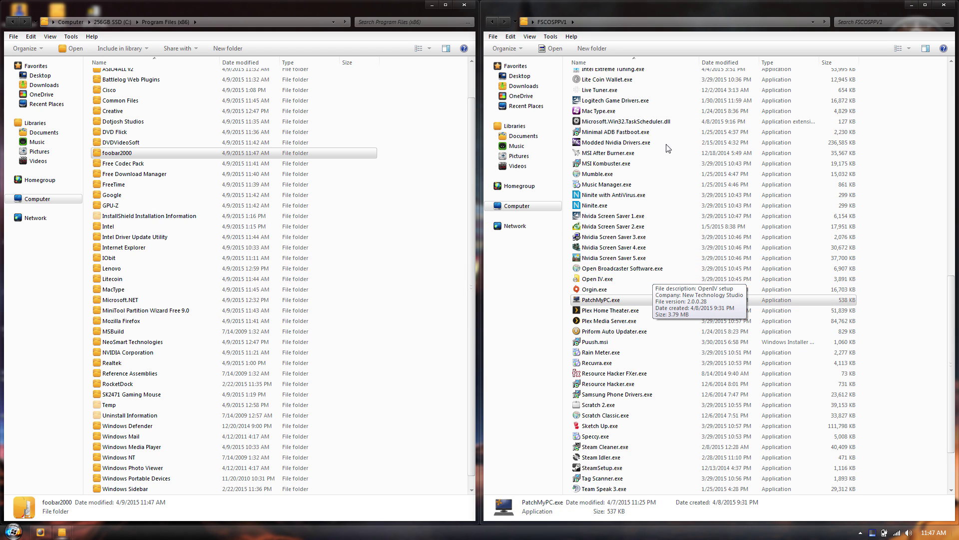
{"action": "left_click", "coordinate": [632, 121]}
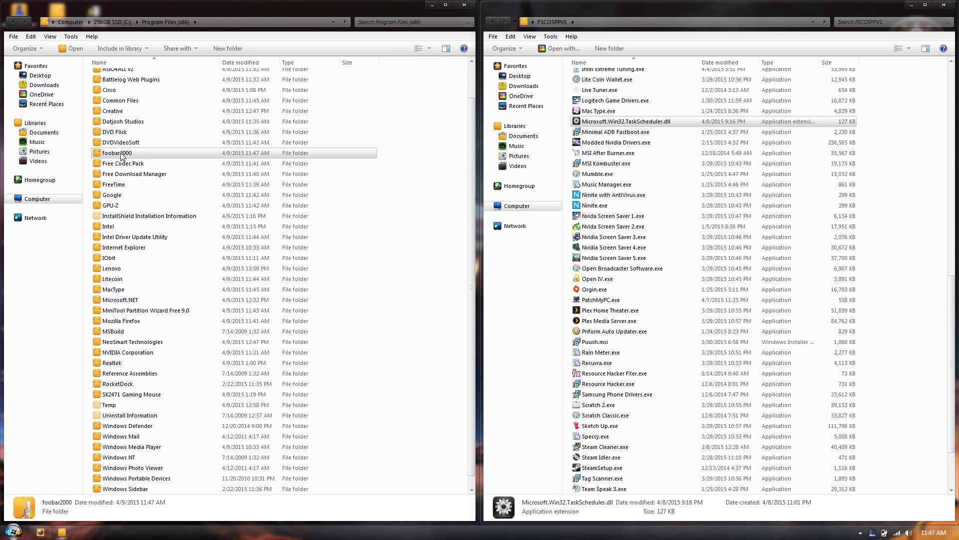
Run Foobar.exe from FSCOSPPV1 and accept a standard installation in C:\Program Files (x86)\foobar2000
{"action": "scroll", "coordinate": [669, 155], "scroll_direction": "up", "scroll_amount": 8}
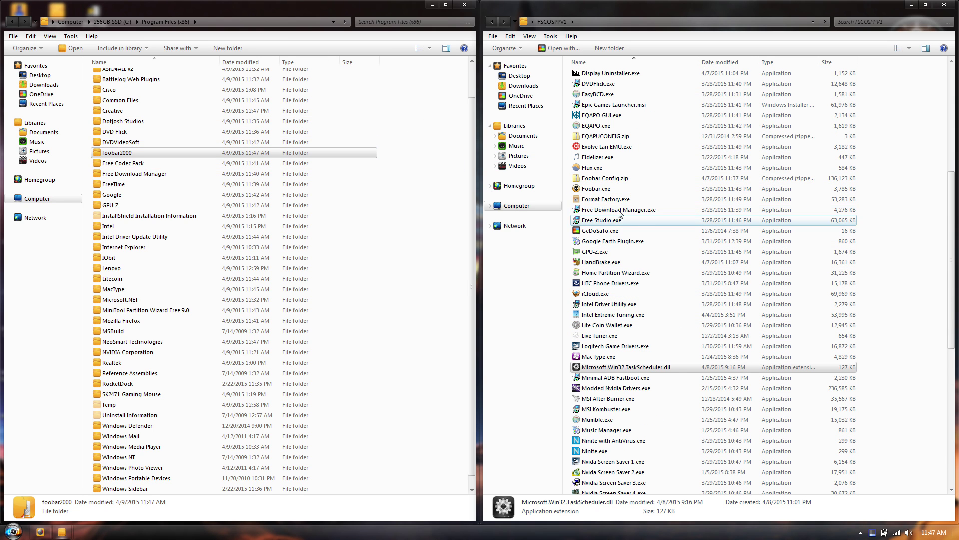
{"action": "right_click", "coordinate": [592, 188]}
{"action": "left_click", "coordinate": [626, 203]}
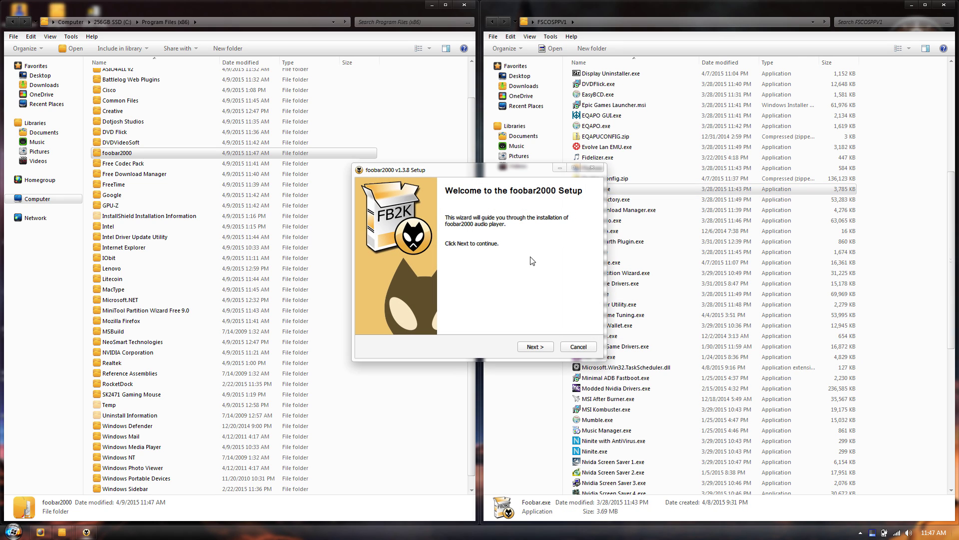
{"action": "left_click", "coordinate": [529, 350]}
{"action": "left_click", "coordinate": [530, 349]}
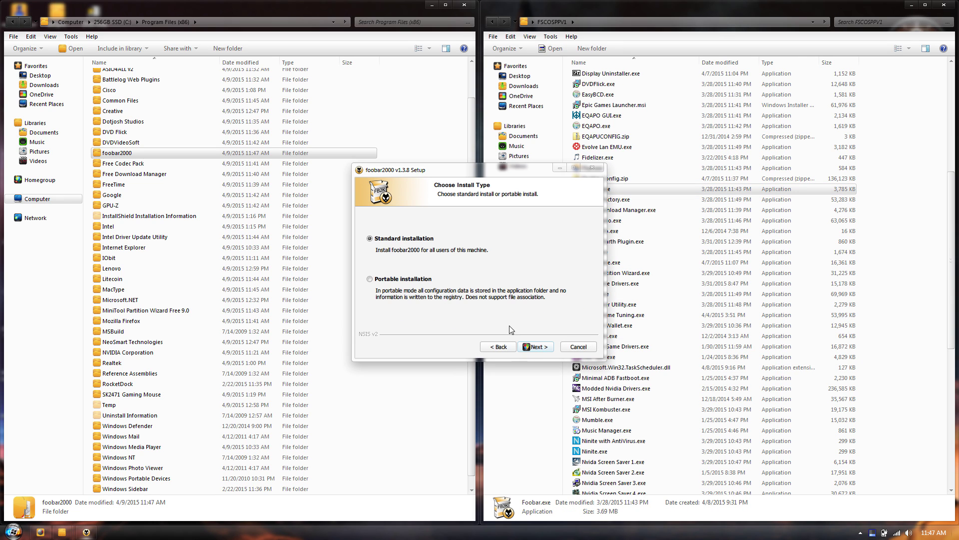
{"action": "left_click", "coordinate": [540, 350]}
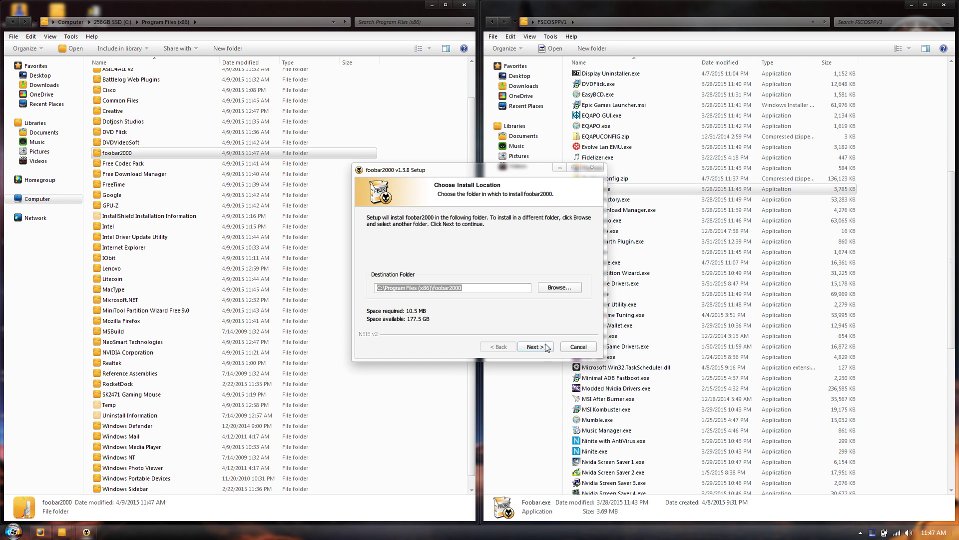
{"action": "left_click", "coordinate": [546, 348]}
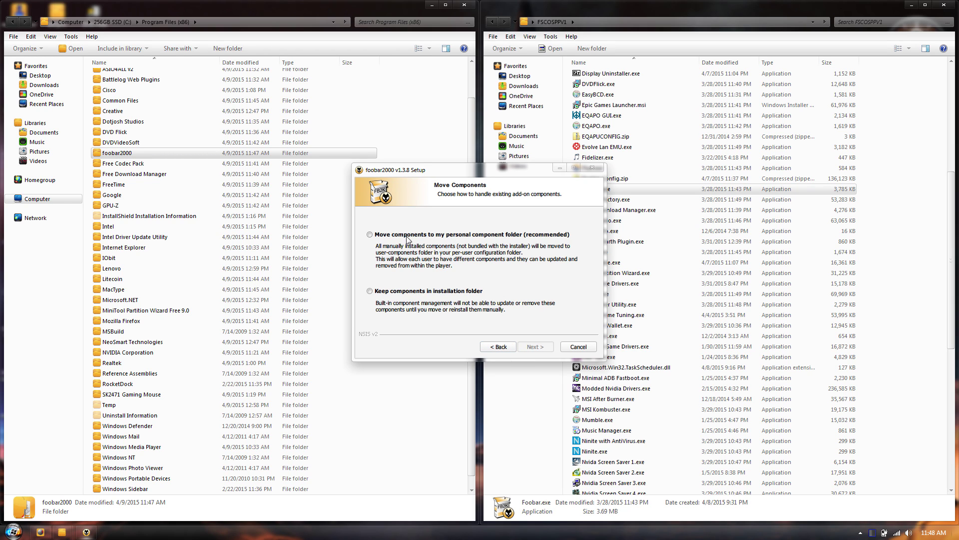
Continue past the Move Components page, set the type of install to Full, and install foobar2000
{"action": "left_click_drag", "start_coordinate": [439, 171], "coordinate": [270, 181]}
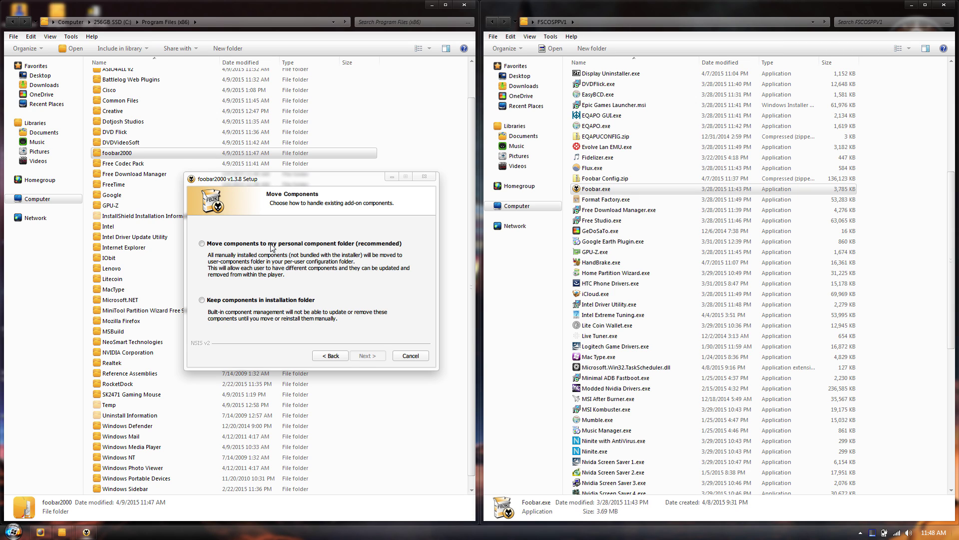
{"action": "left_click", "coordinate": [368, 356]}
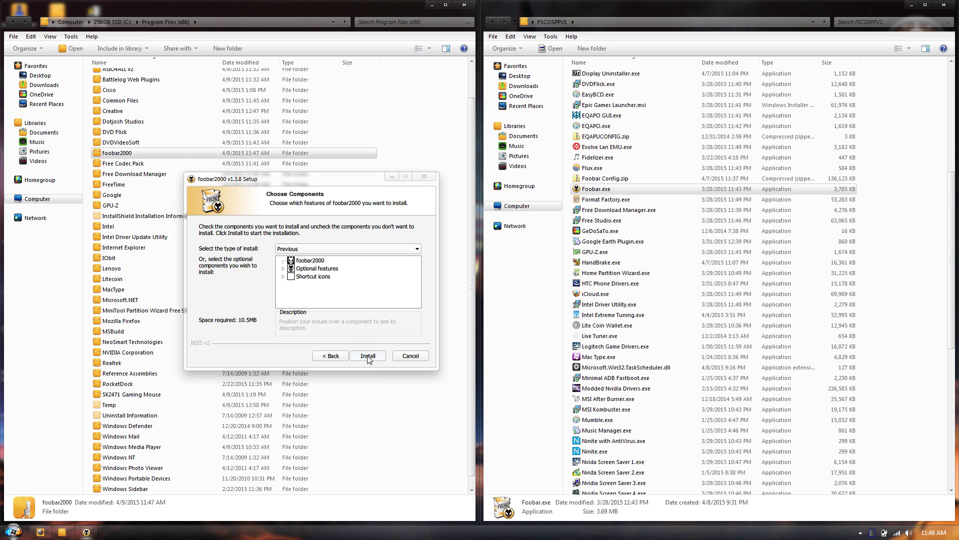
{"action": "left_click", "coordinate": [318, 249]}
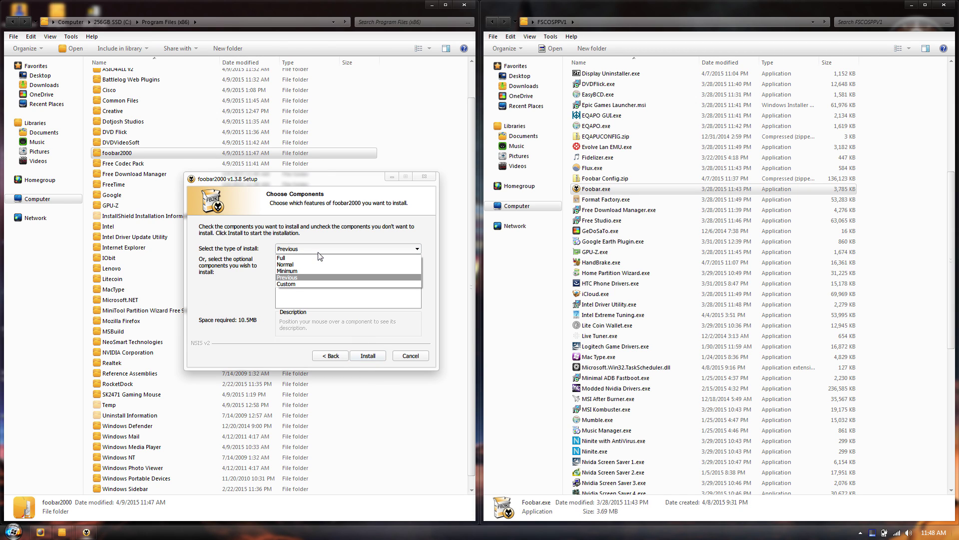
{"action": "left_click", "coordinate": [314, 258]}
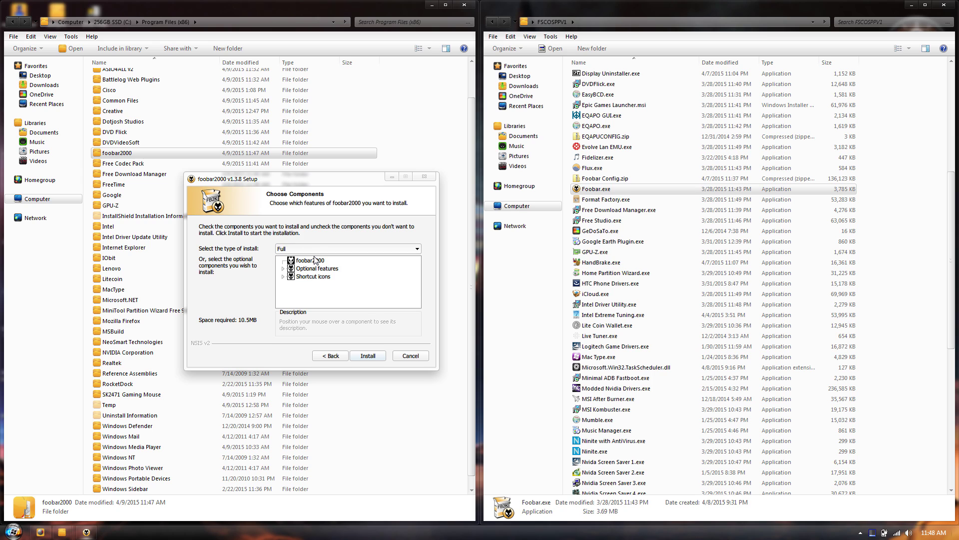
{"action": "left_click", "coordinate": [376, 356]}
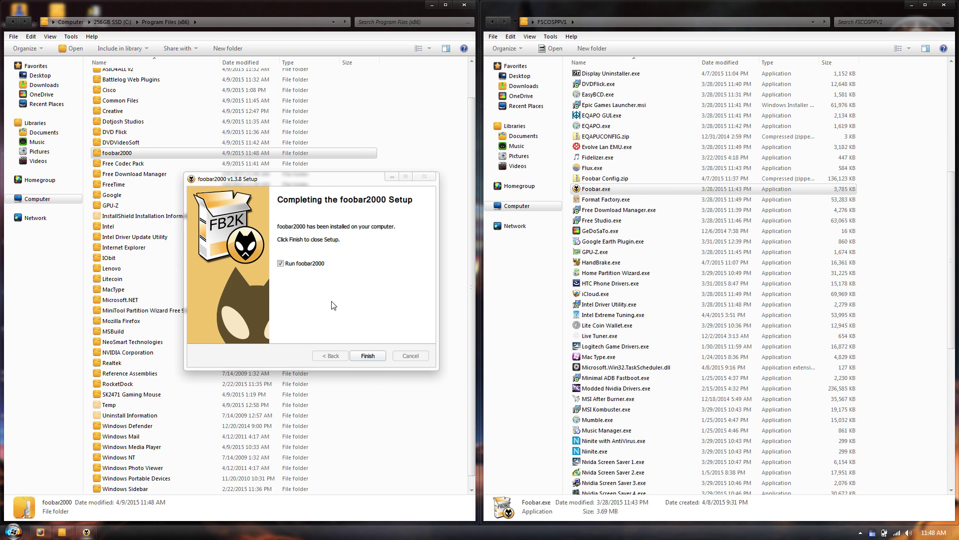
Finish the foobar2000 setup with Run foobar2000 enabled, and allow it through Windows Firewall on private networks
{"action": "left_click", "coordinate": [378, 359]}
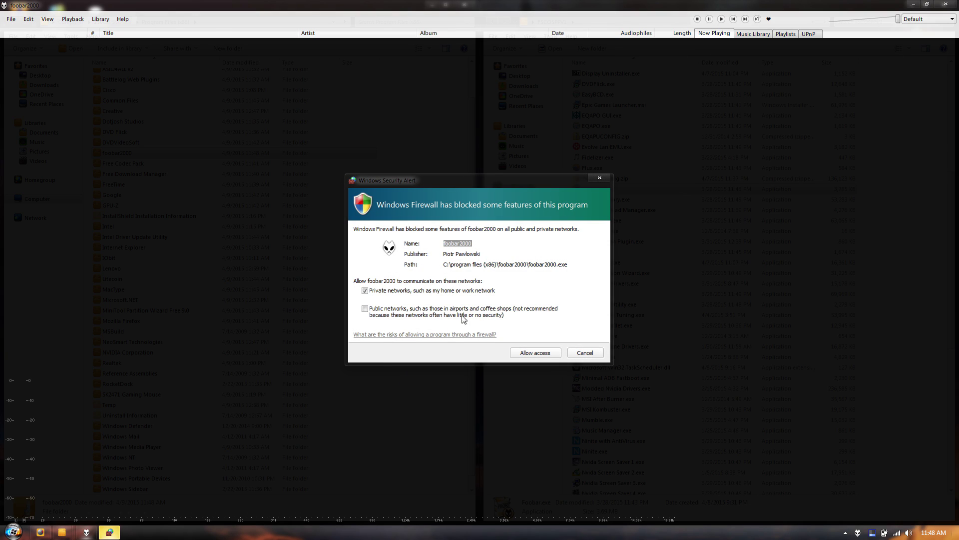
{"action": "left_click", "coordinate": [533, 354]}
{"action": "left_click", "coordinate": [785, 34]}
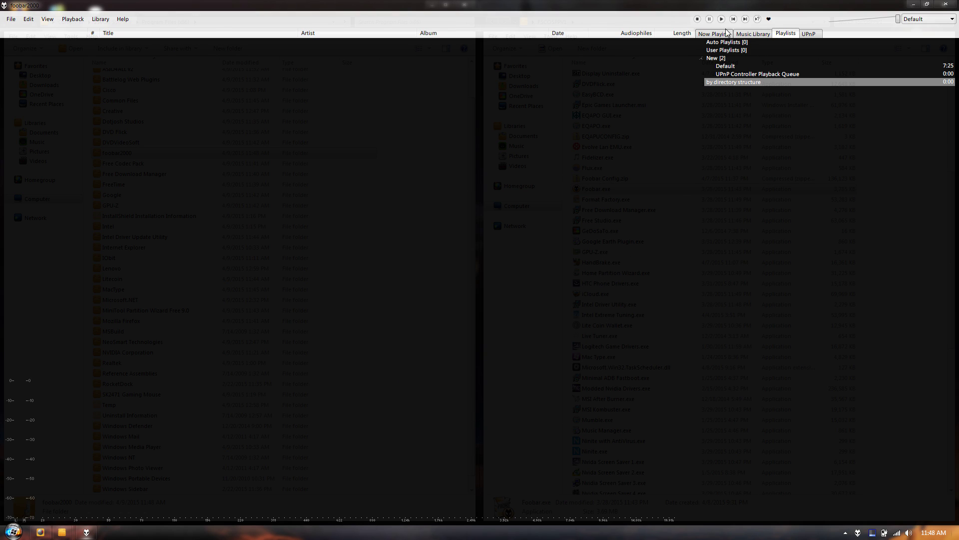
{"action": "left_click", "coordinate": [719, 34]}
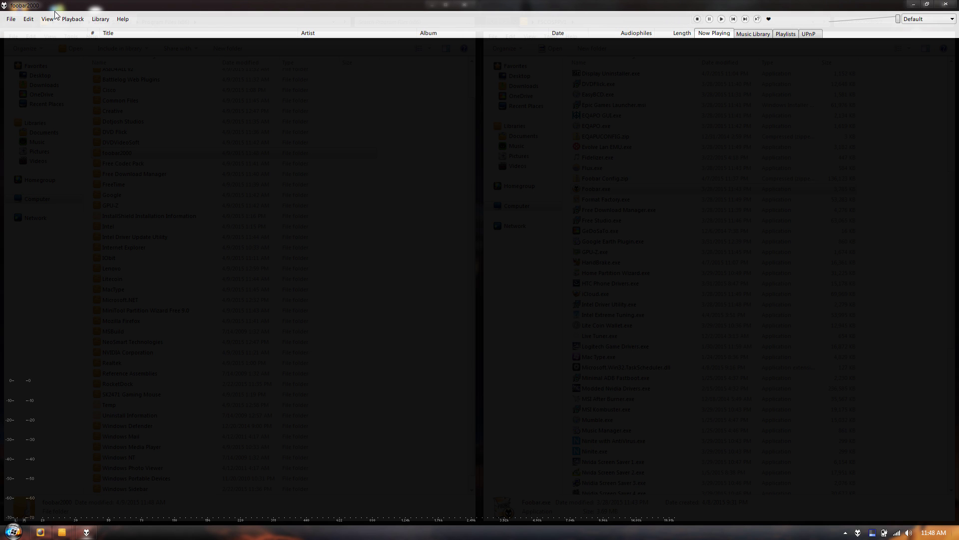
Add the Project M folder from the Music library to foobar2000's media library folders and save the preferences
{"action": "left_click", "coordinate": [73, 19]}
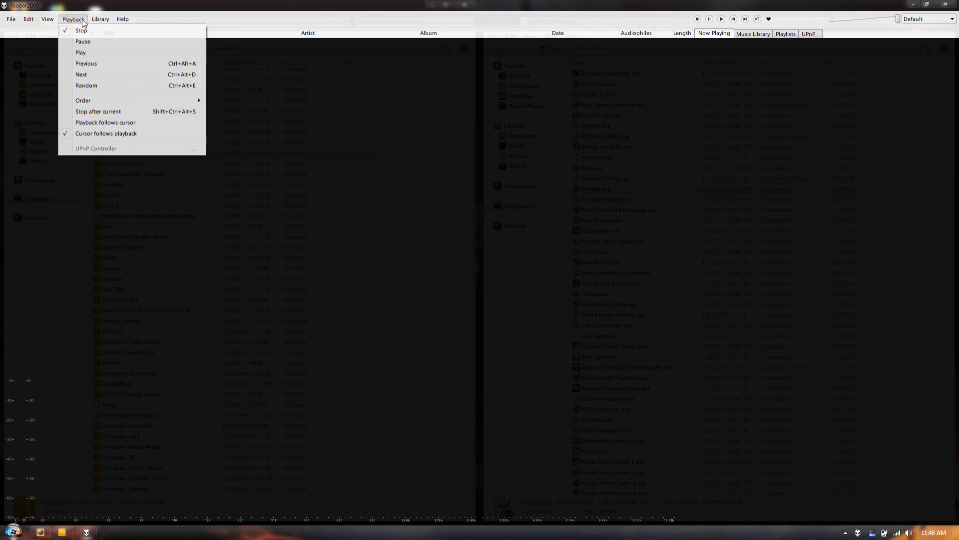
{"action": "mouse_move", "coordinate": [101, 19]}
{"action": "left_click", "coordinate": [143, 154]}
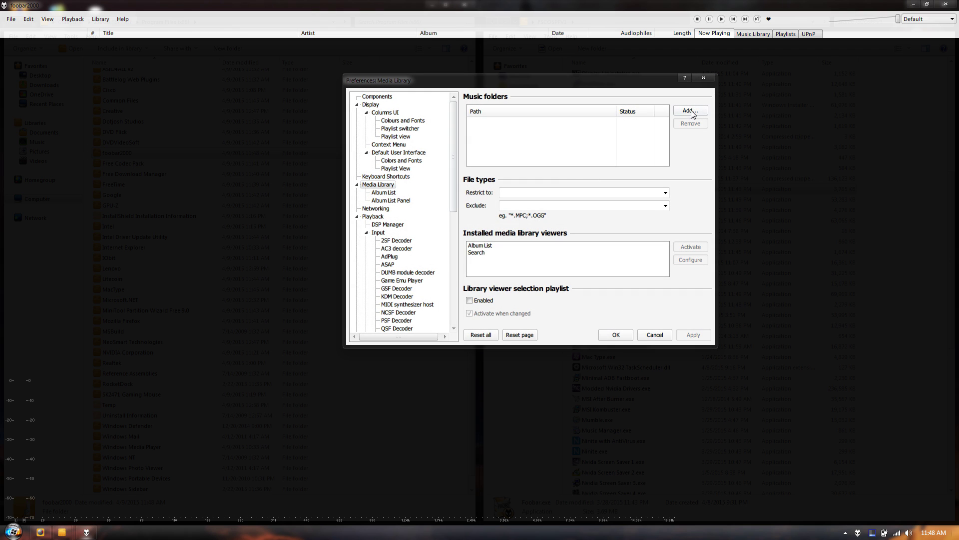
{"action": "left_click", "coordinate": [605, 106]}
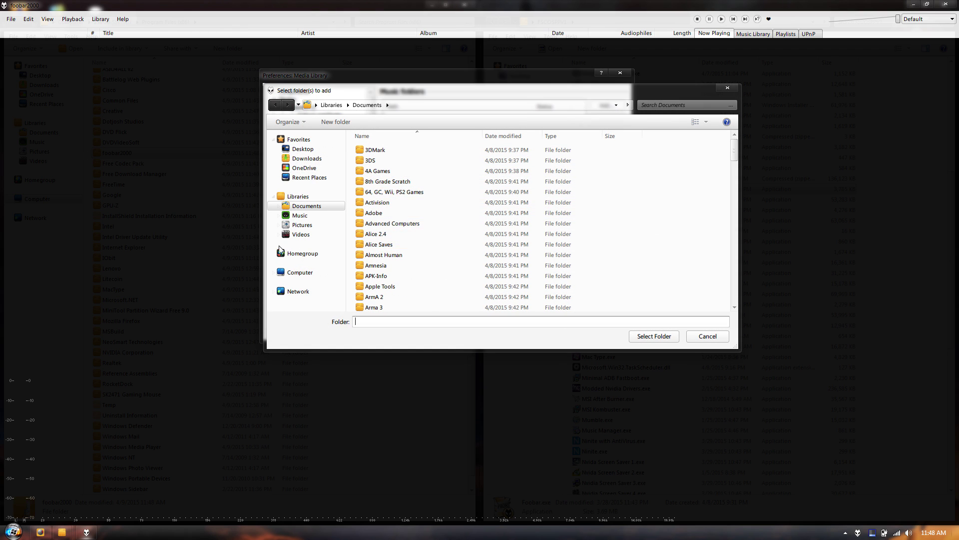
{"action": "left_click", "coordinate": [299, 216]}
{"action": "double_click", "coordinate": [392, 171]}
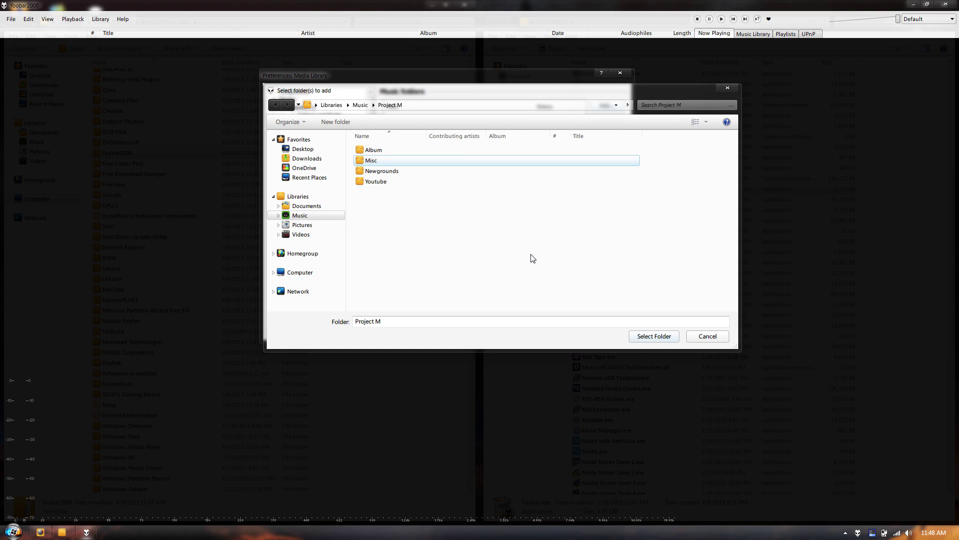
{"action": "left_click", "coordinate": [651, 337]}
{"action": "left_click", "coordinate": [532, 329]}
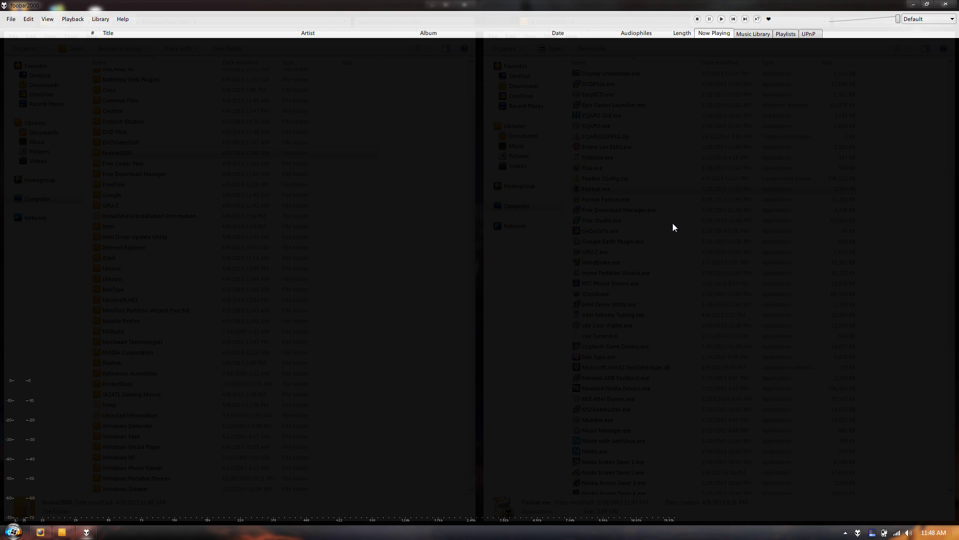
Load All music from the music library into the playlist and scan through the loaded tracks
{"action": "left_click", "coordinate": [754, 33]}
{"action": "double_click", "coordinate": [723, 42]}
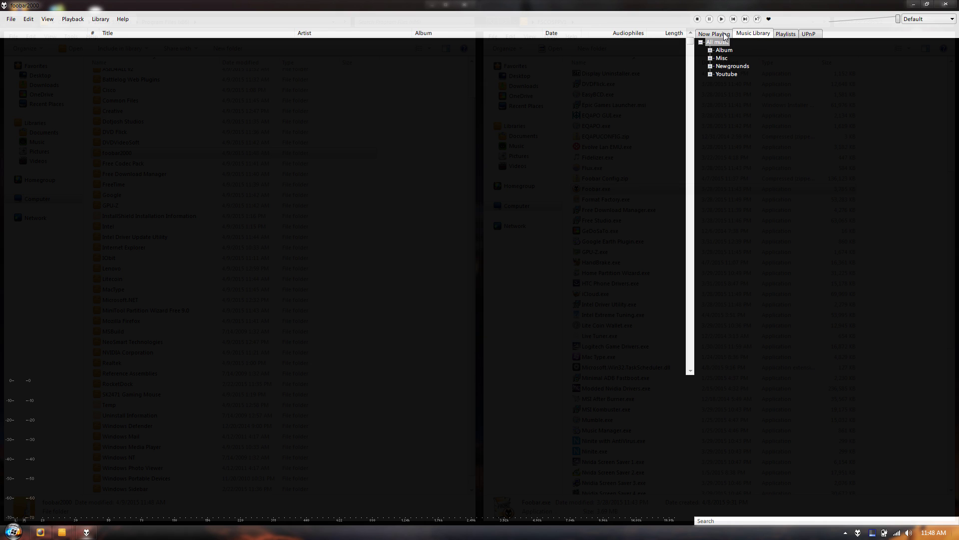
{"action": "scroll", "coordinate": [526, 122], "scroll_direction": "down", "scroll_amount": 4}
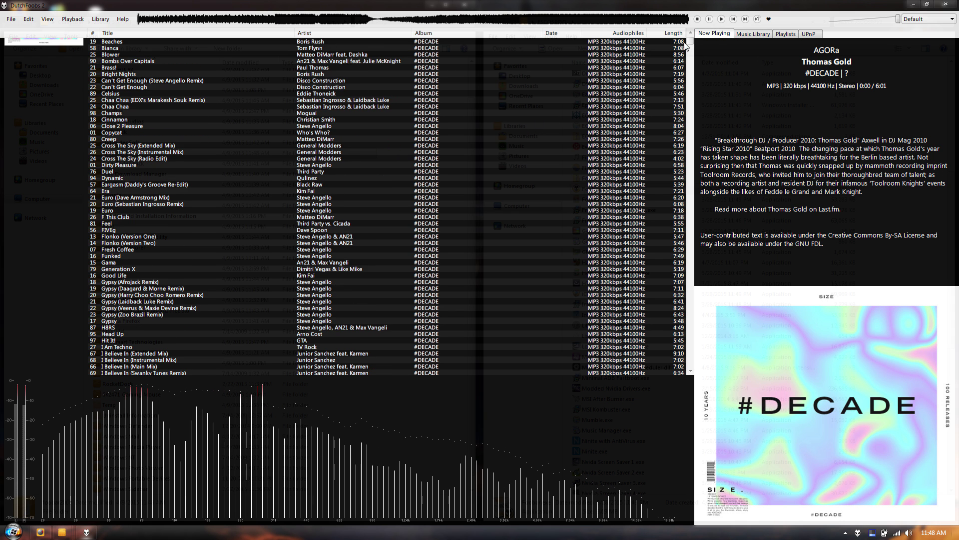
{"action": "left_click_drag", "start_coordinate": [692, 50], "coordinate": [676, 227]}
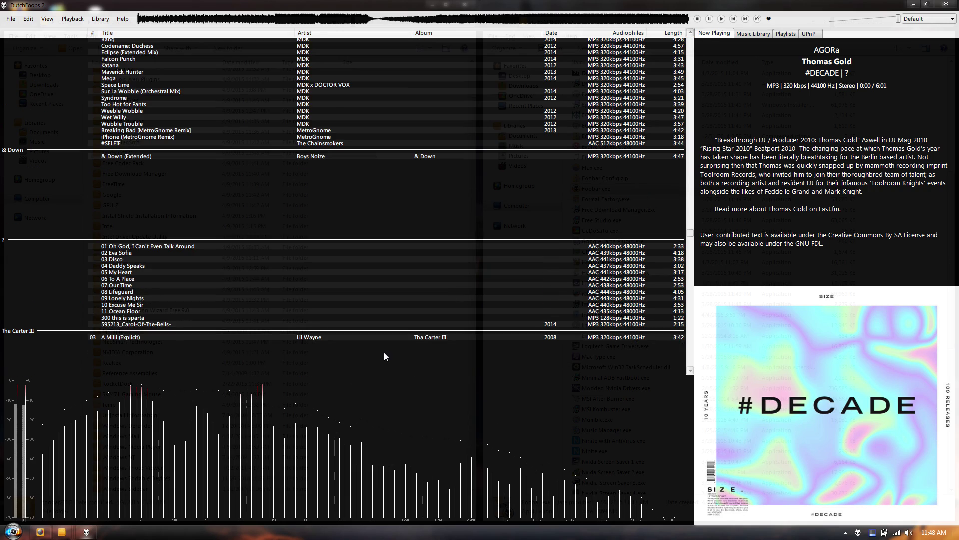
{"action": "scroll", "coordinate": [434, 192], "scroll_direction": "down", "scroll_amount": 7}
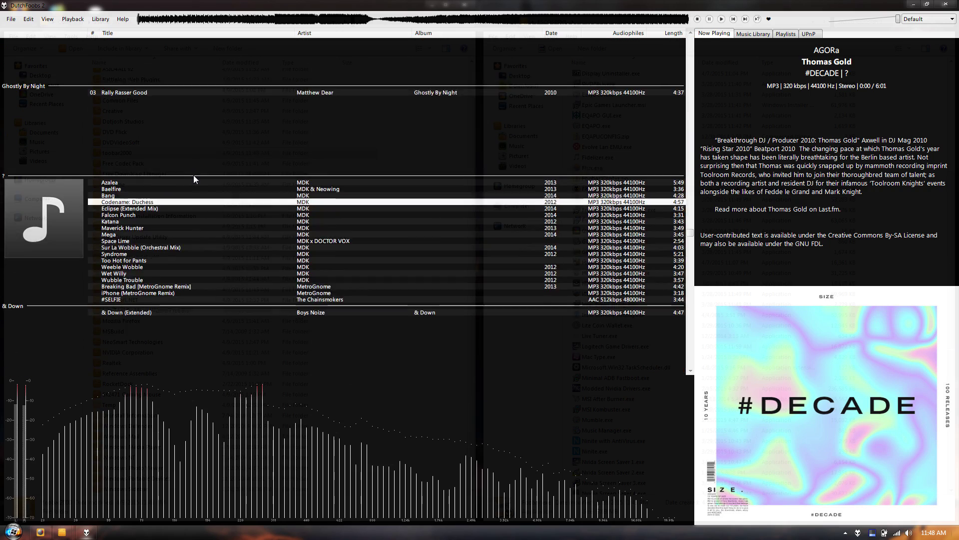
{"action": "scroll", "coordinate": [206, 180], "scroll_direction": "down", "scroll_amount": 8}
Search the playlist for "monstercat", refine the search to "monstercat 021", and close the search at the Monstercat 021 - Perspective album
{"action": "key", "text": "ctrl+f"}
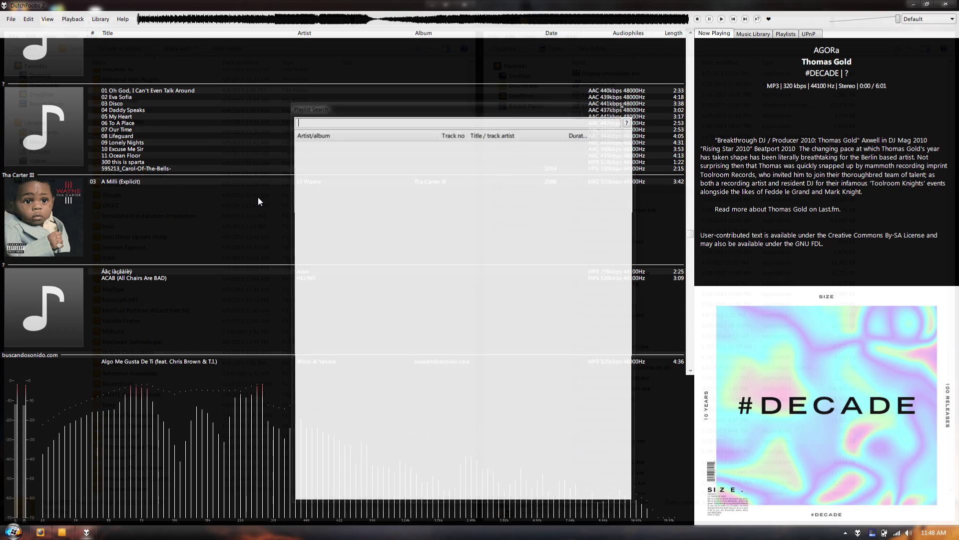
{"action": "type", "text": "monstercat"}
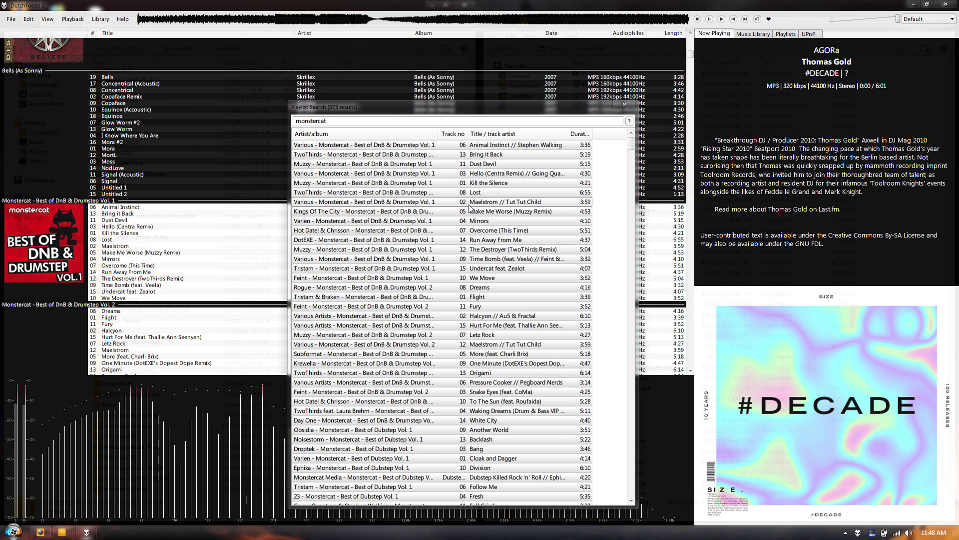
{"action": "scroll", "coordinate": [483, 282], "scroll_direction": "down", "scroll_amount": 6}
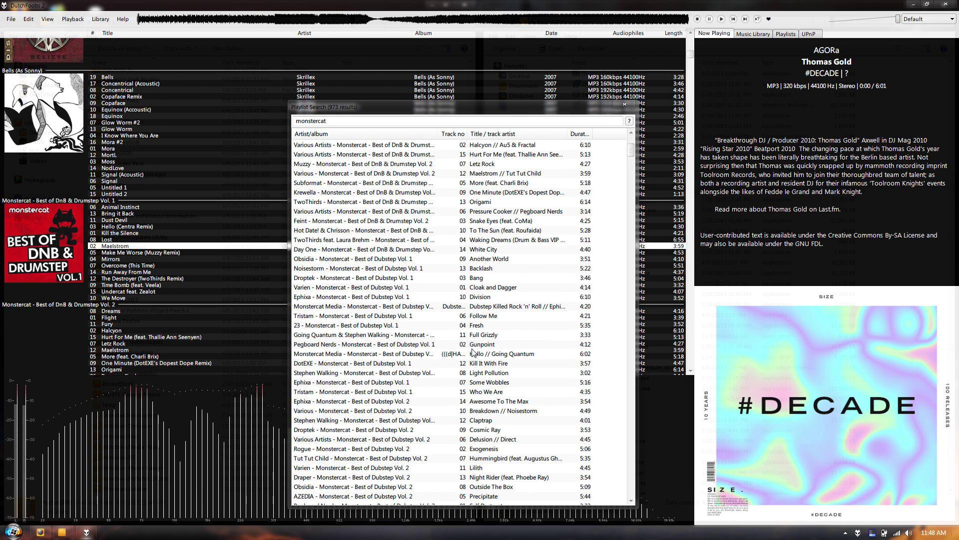
{"action": "left_click", "coordinate": [472, 348]}
{"action": "scroll", "coordinate": [473, 339], "scroll_direction": "down", "scroll_amount": 6}
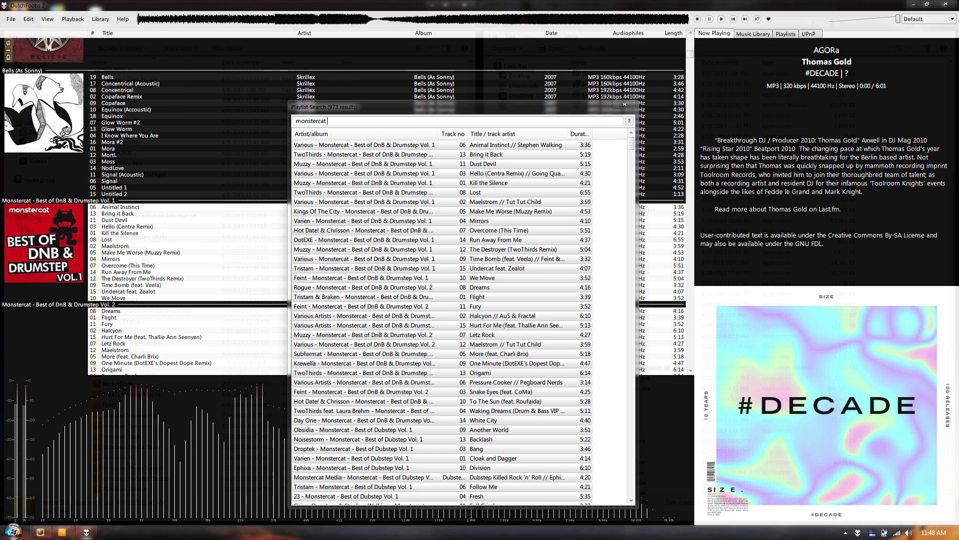
{"action": "type", "text": "021"}
{"action": "left_click", "coordinate": [530, 313]}
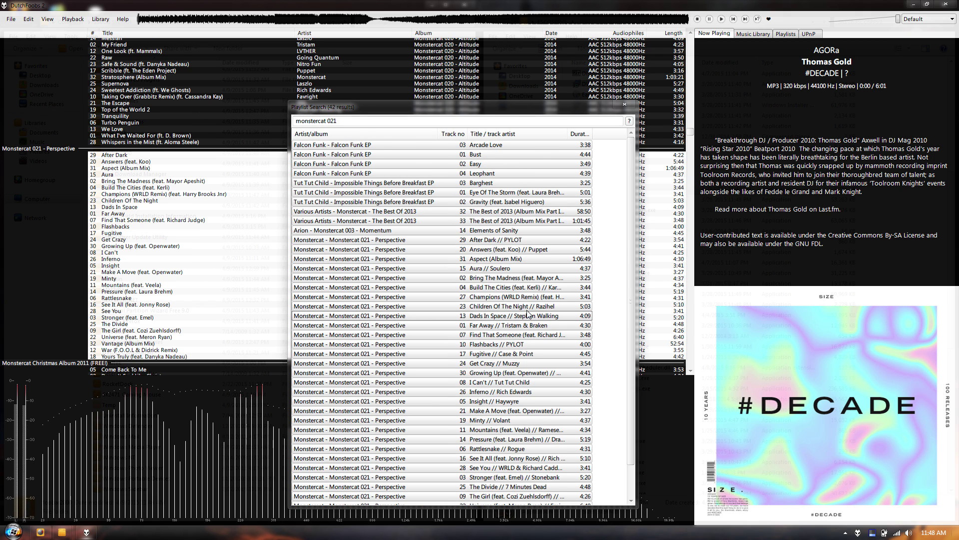
{"action": "scroll", "coordinate": [529, 313], "scroll_direction": "down", "scroll_amount": 1}
{"action": "left_click", "coordinate": [624, 104]}
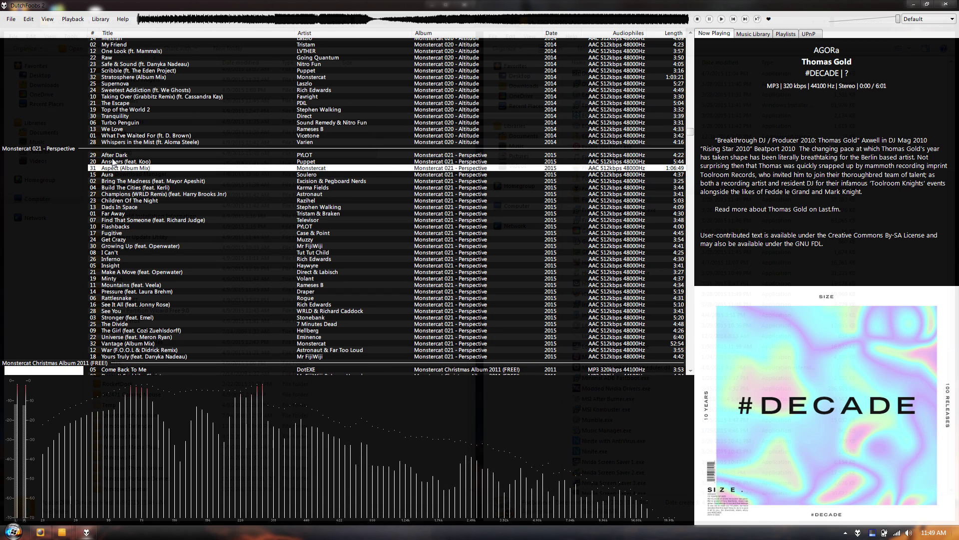
Play After Dark from Monstercat 021 - Perspective and sort the playlist by album
{"action": "double_click", "coordinate": [113, 155]}
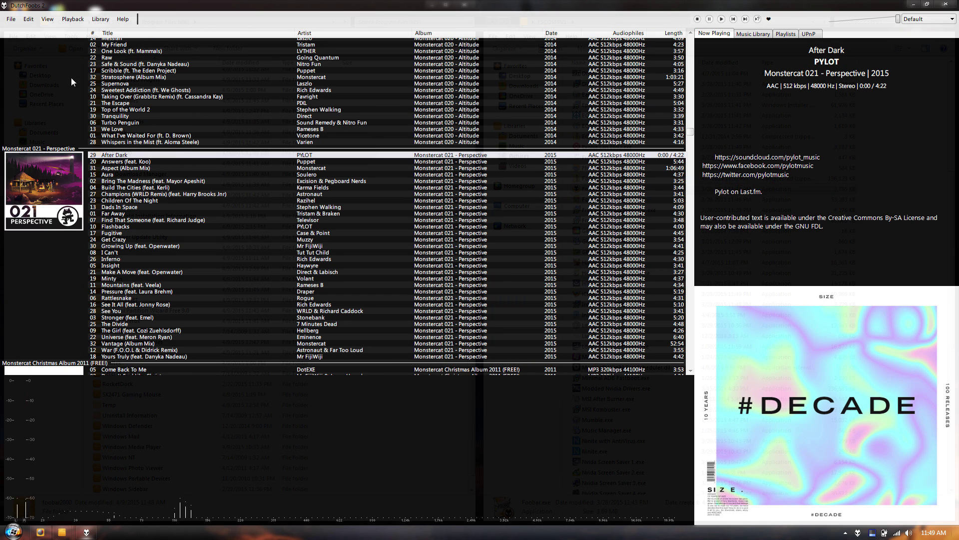
{"action": "left_click", "coordinate": [430, 33]}
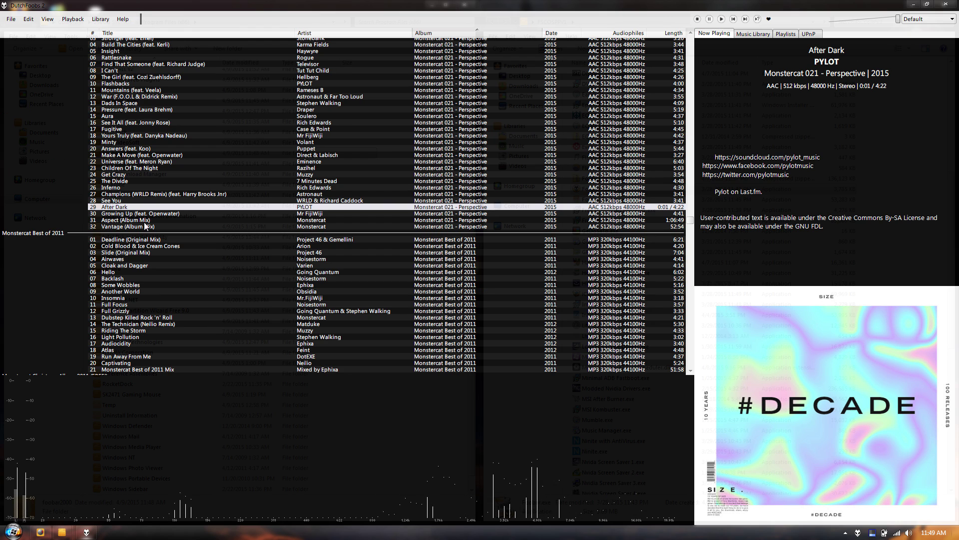
Play track 14, Pressure, and switch playback to track 05, Insight, on Monstercat 021 - Perspective
{"action": "double_click", "coordinate": [148, 187]}
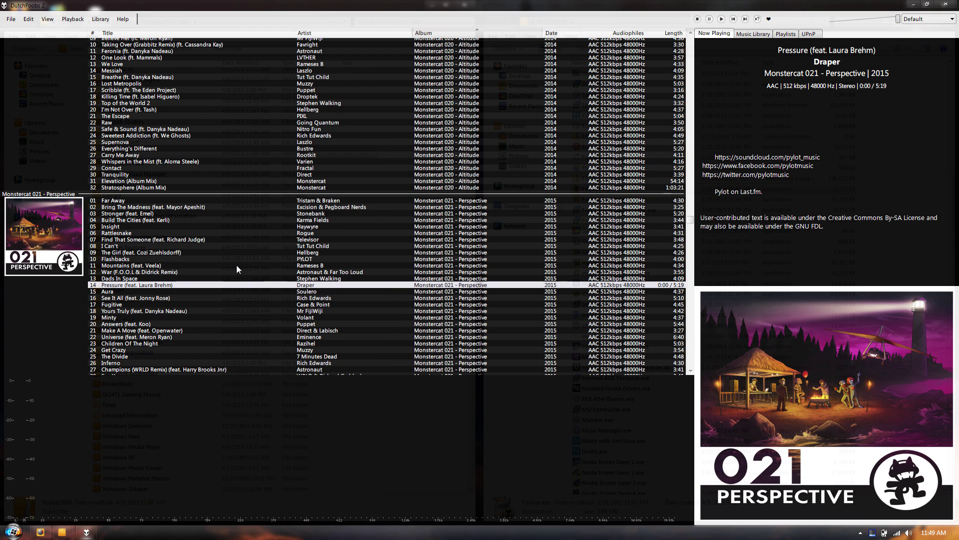
{"action": "scroll", "coordinate": [233, 187], "scroll_direction": "down", "scroll_amount": 2}
{"action": "left_click", "coordinate": [124, 194]}
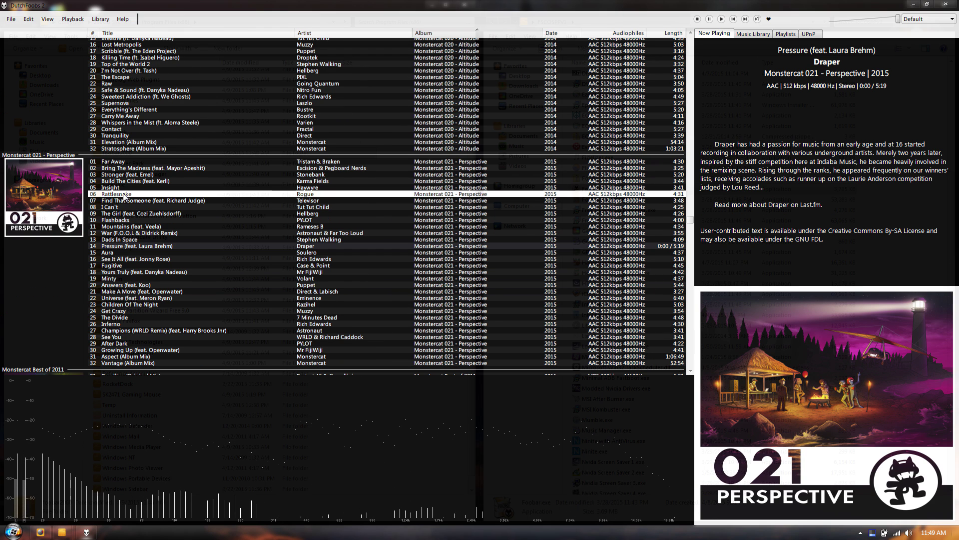
{"action": "left_click", "coordinate": [125, 181]}
{"action": "left_click", "coordinate": [121, 194]}
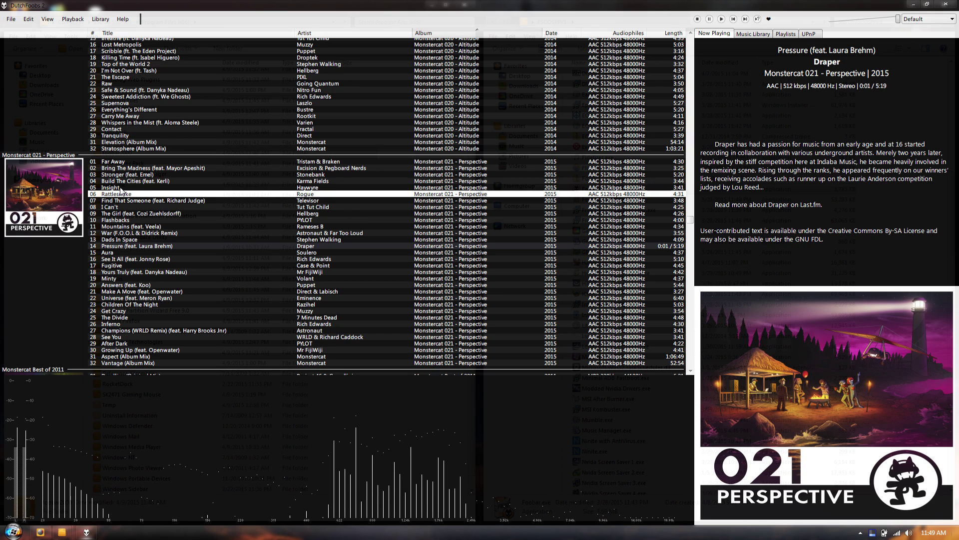
{"action": "double_click", "coordinate": [120, 188]}
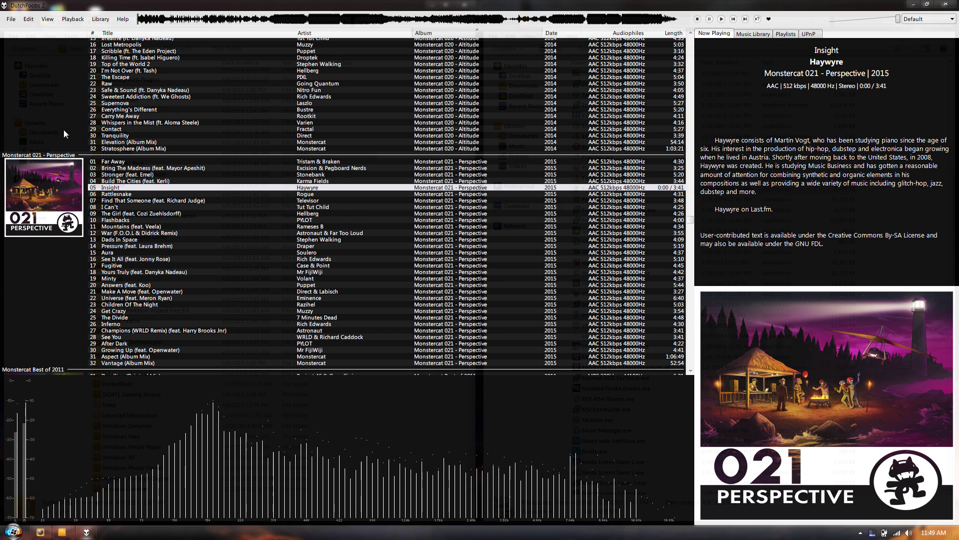
Preview the Shpeck MilkDrop 2.1 visualization for the playing track and close its window
{"action": "left_click", "coordinate": [48, 19]}
{"action": "mouse_move", "coordinate": [90, 46]}
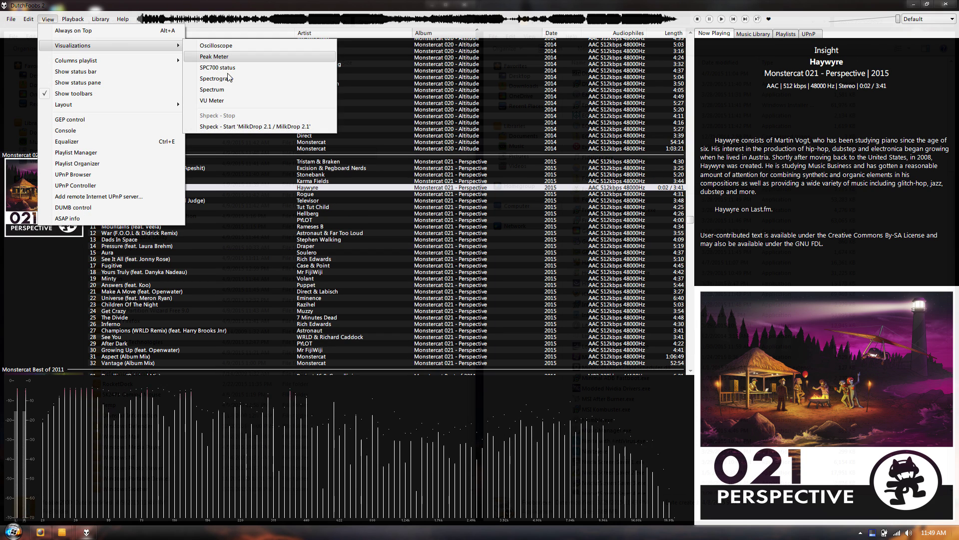
{"action": "left_click", "coordinate": [135, 5]}
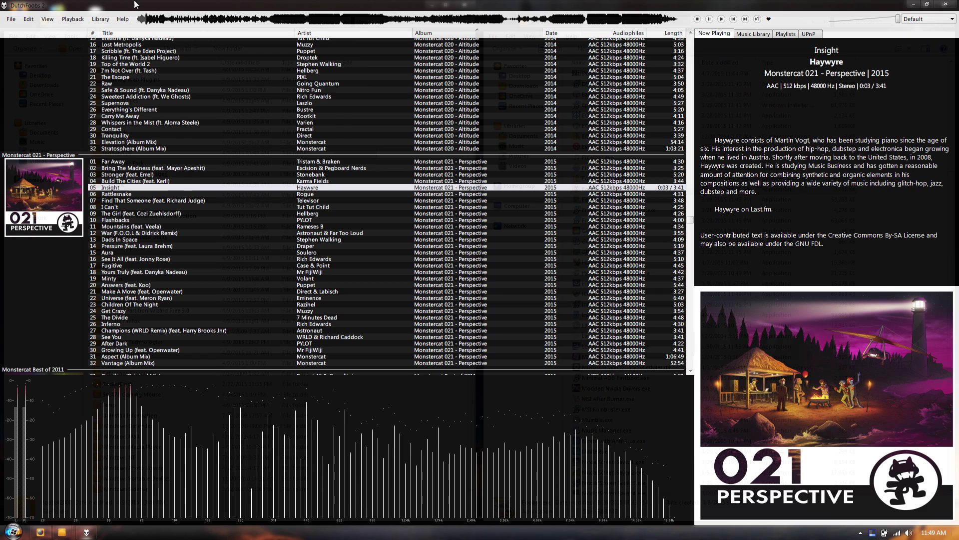
{"action": "left_click", "coordinate": [48, 20]}
{"action": "mouse_move", "coordinate": [90, 46]}
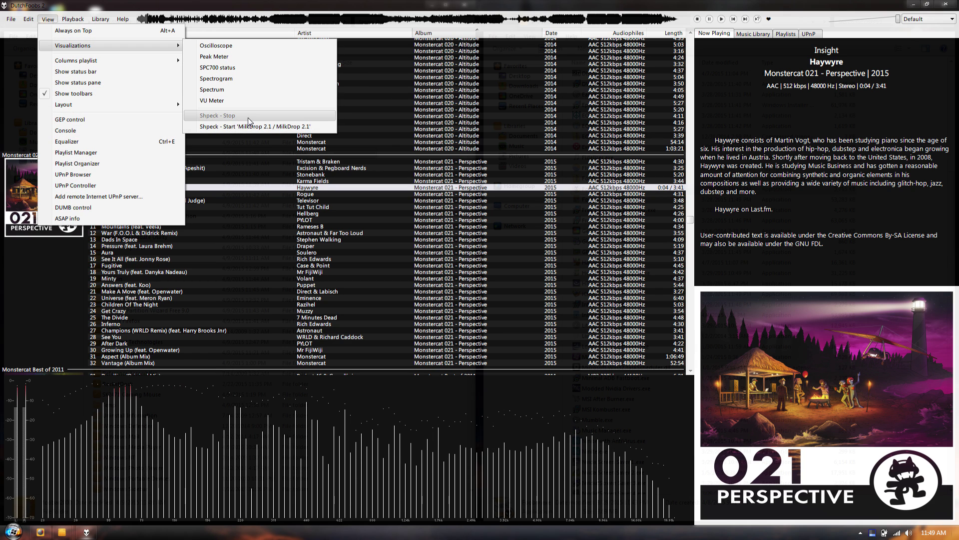
{"action": "left_click", "coordinate": [235, 125]}
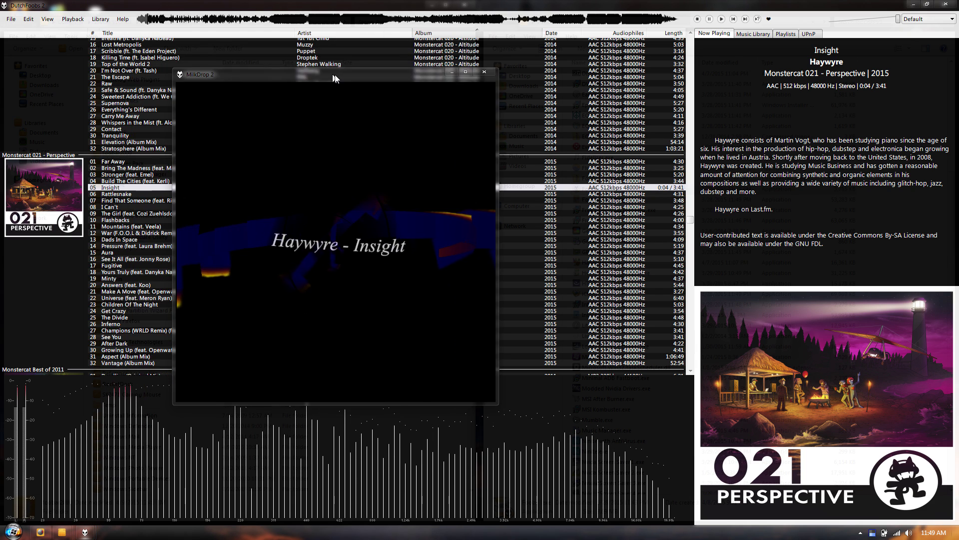
{"action": "left_click", "coordinate": [486, 73]}
Close foobar2000 and the Program Files (x86) window, and delete the FSCOSPPV1 desktop item below ShadowPlay
{"action": "left_click", "coordinate": [946, 6]}
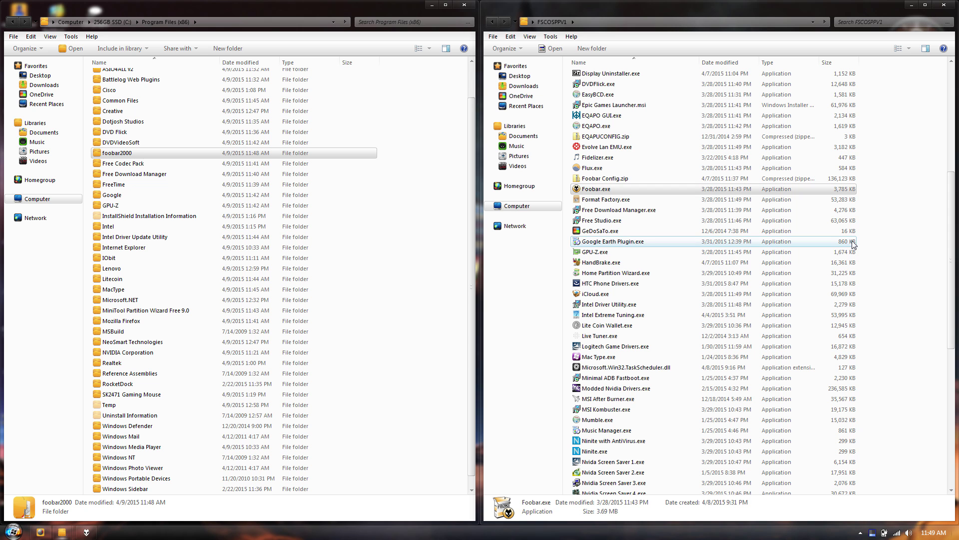
{"action": "left_click", "coordinate": [470, 6]}
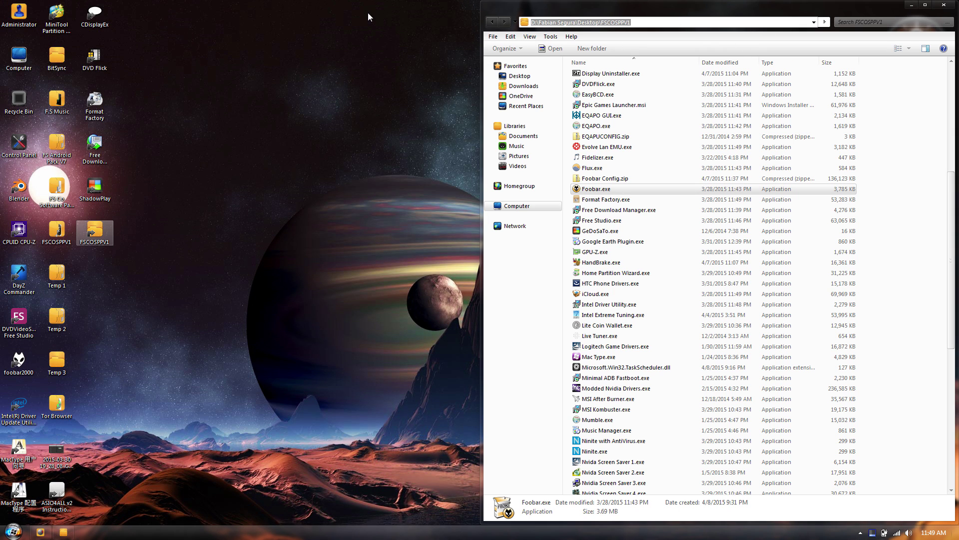
{"action": "right_click", "coordinate": [112, 225]}
{"action": "left_click", "coordinate": [169, 401]}
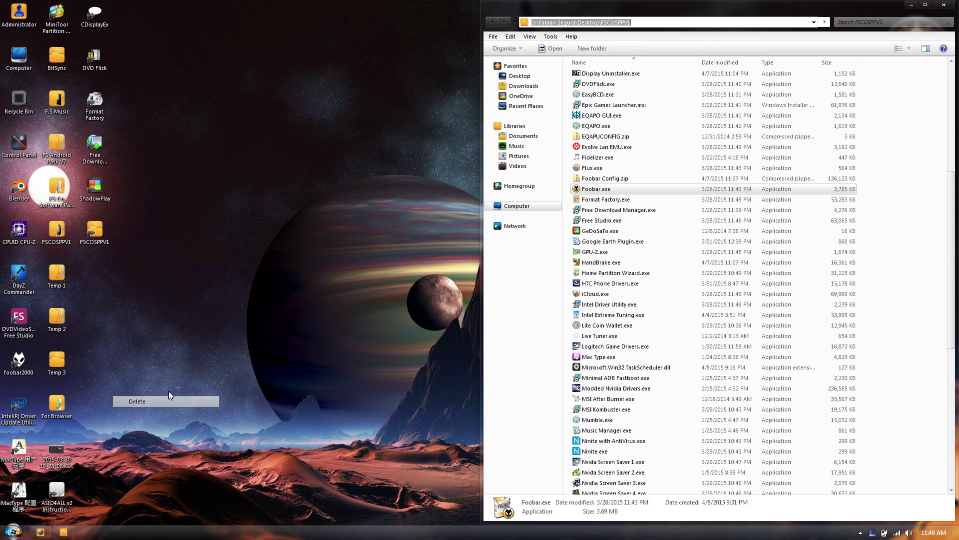
{"action": "left_click", "coordinate": [517, 309]}
Maximize the FSCOSPPV1 window and launch the Minimal ADB Fastboot.exe installer from it
{"action": "double_click", "coordinate": [596, 9]}
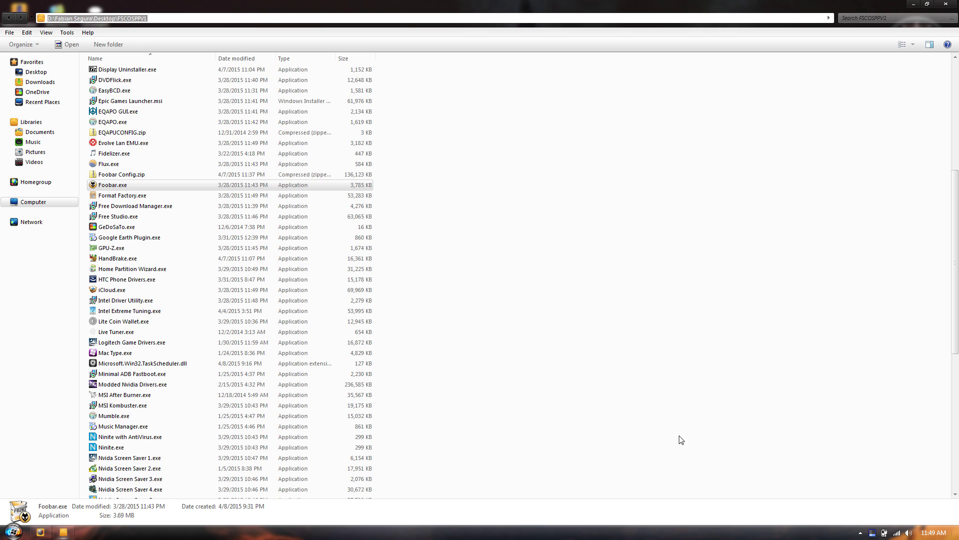
{"action": "scroll", "coordinate": [529, 422], "scroll_direction": "down", "scroll_amount": 5}
{"action": "scroll", "coordinate": [334, 140], "scroll_direction": "up", "scroll_amount": 4}
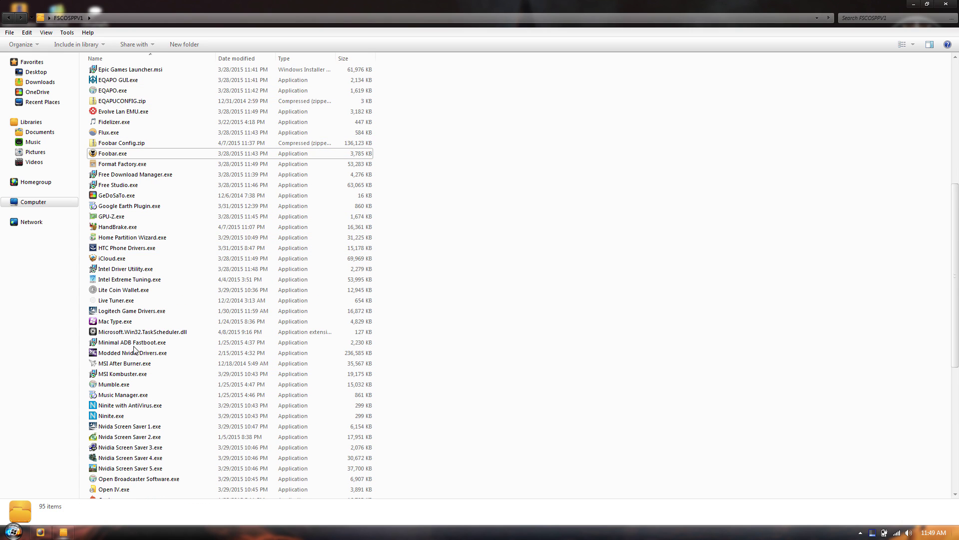
{"action": "scroll", "coordinate": [165, 280], "scroll_direction": "down", "scroll_amount": 7}
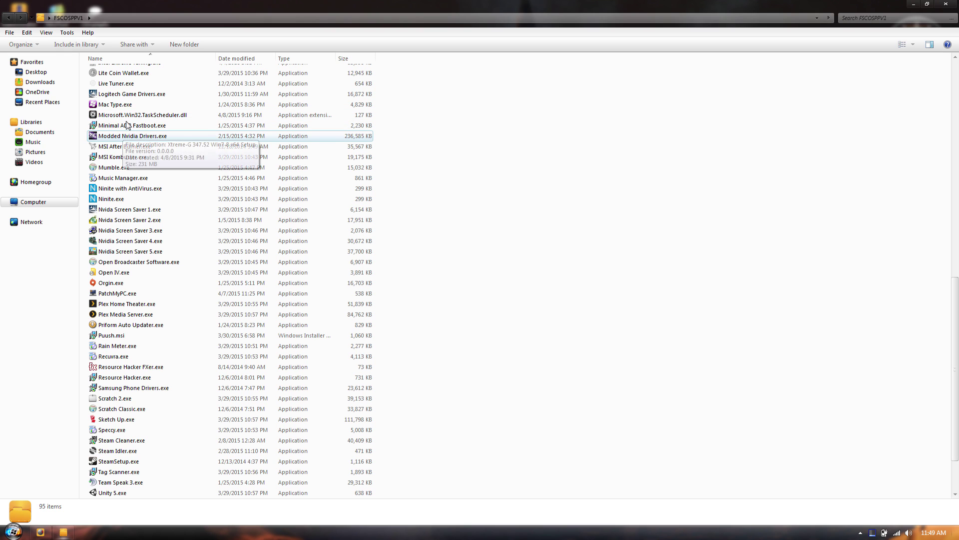
{"action": "left_click", "coordinate": [215, 126]}
{"action": "right_click", "coordinate": [215, 126]}
{"action": "left_click", "coordinate": [250, 143]}
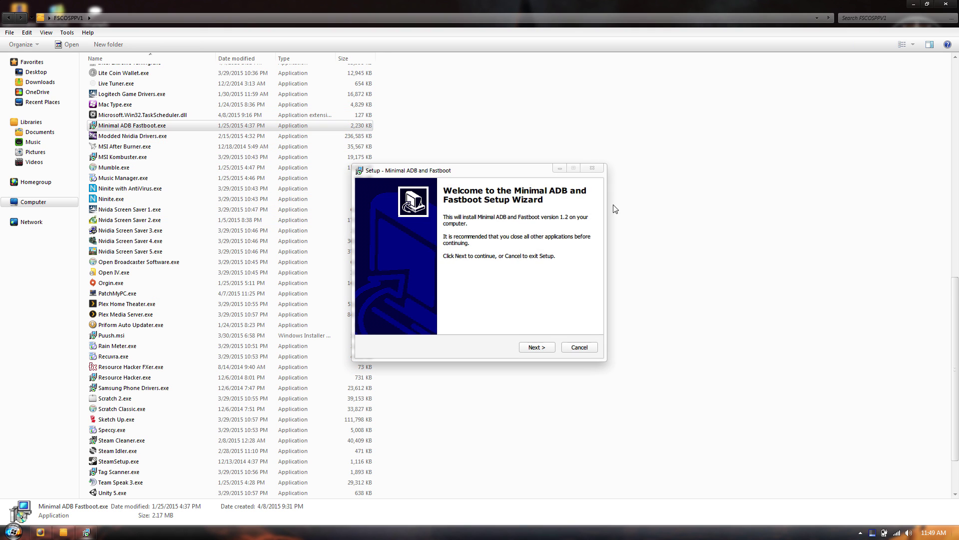
Install Minimal ADB and Fastboot 1.2 with the default destination folder and close the command prompt window it opens
{"action": "left_click_drag", "start_coordinate": [475, 182], "coordinate": [506, 150]}
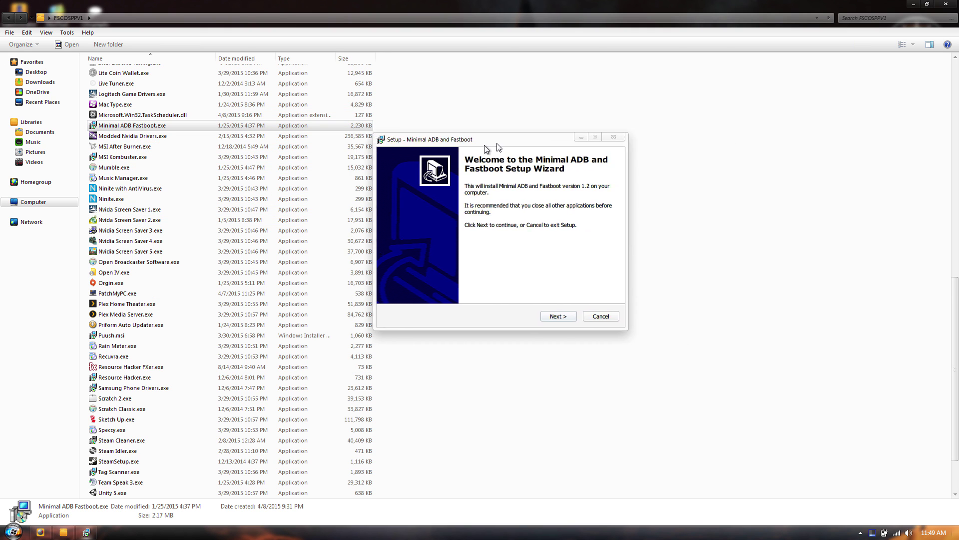
{"action": "left_click", "coordinate": [570, 316]}
{"action": "left_click", "coordinate": [572, 315]}
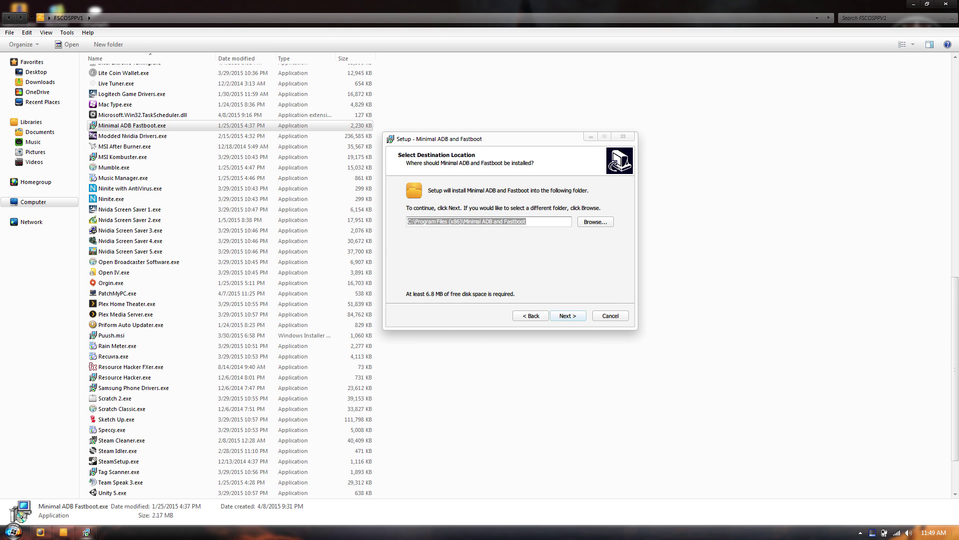
{"action": "left_click", "coordinate": [567, 315]}
{"action": "left_click", "coordinate": [568, 315]}
{"action": "left_click", "coordinate": [568, 316]}
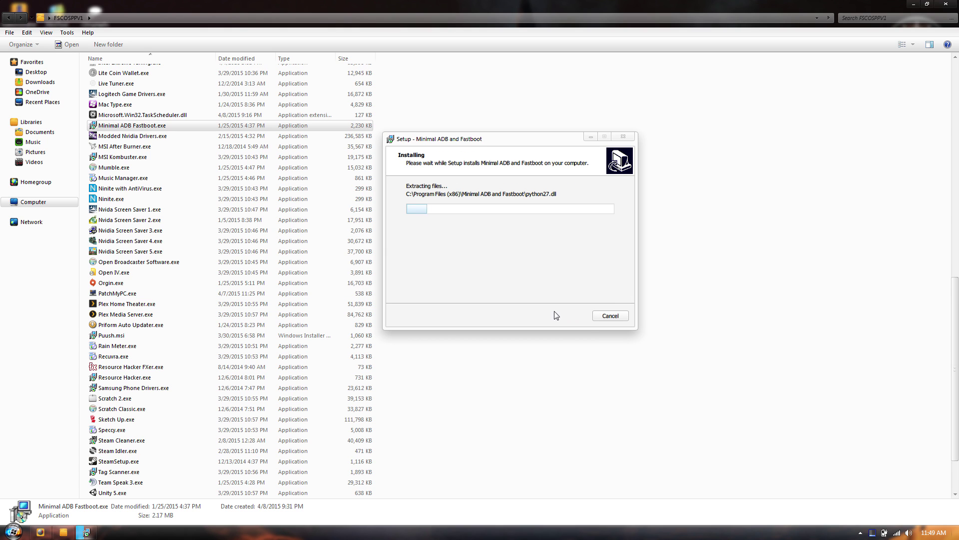
{"action": "left_click", "coordinate": [567, 315]}
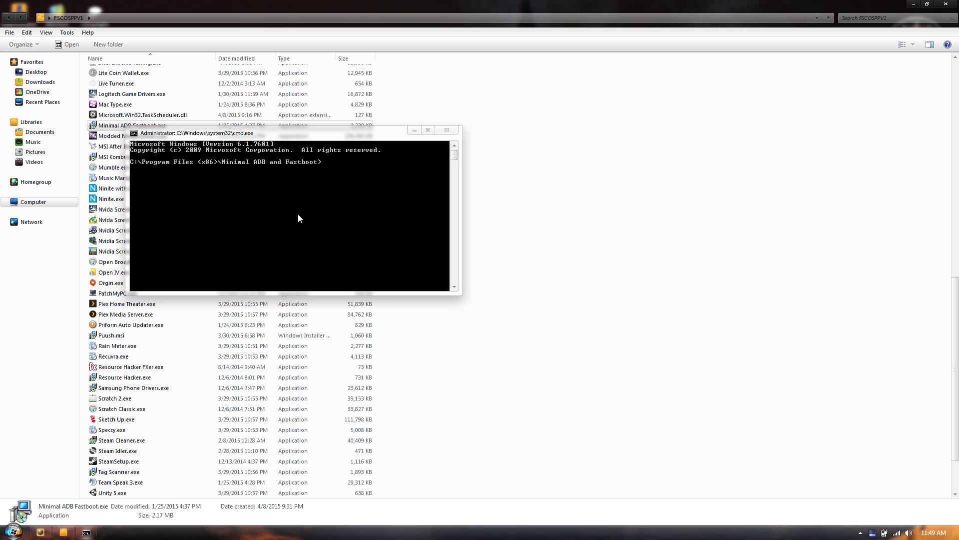
{"action": "left_click", "coordinate": [447, 130]}
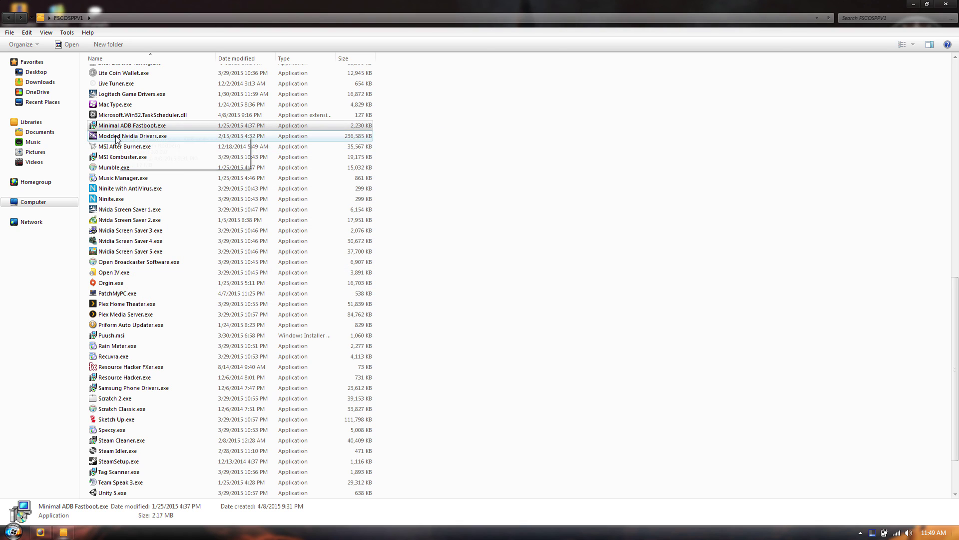
{"action": "left_click_drag", "start_coordinate": [475, 6], "coordinate": [469, 202]}
{"action": "double_click", "coordinate": [469, 201]}
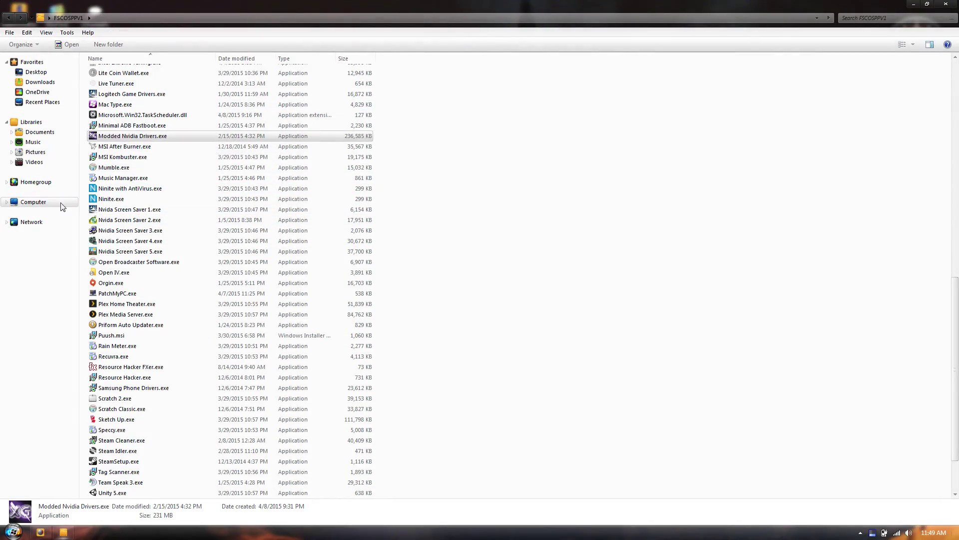
{"action": "left_click_drag", "start_coordinate": [240, 6], "coordinate": [305, 4]}
{"action": "scroll", "coordinate": [190, 115], "scroll_direction": "down", "scroll_amount": 2}
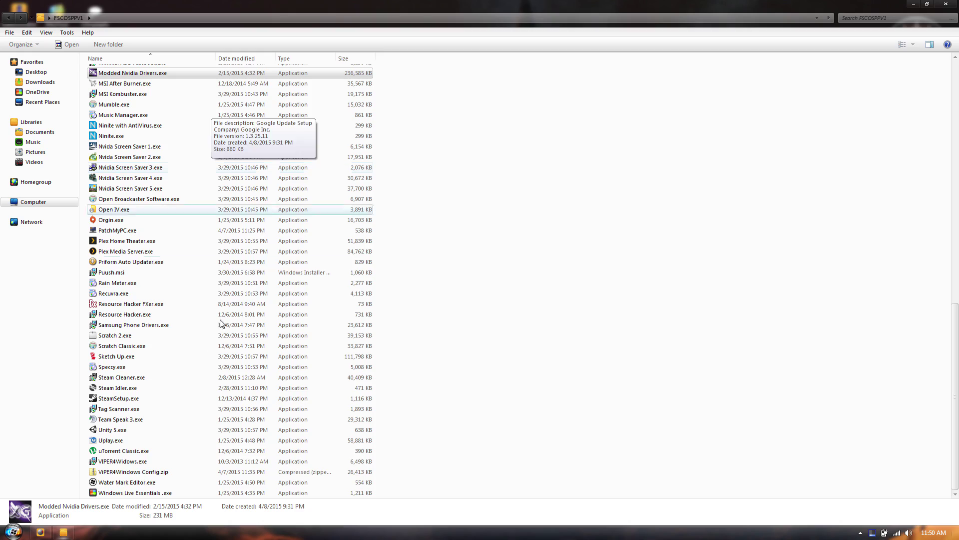
{"action": "left_click", "coordinate": [127, 485]}
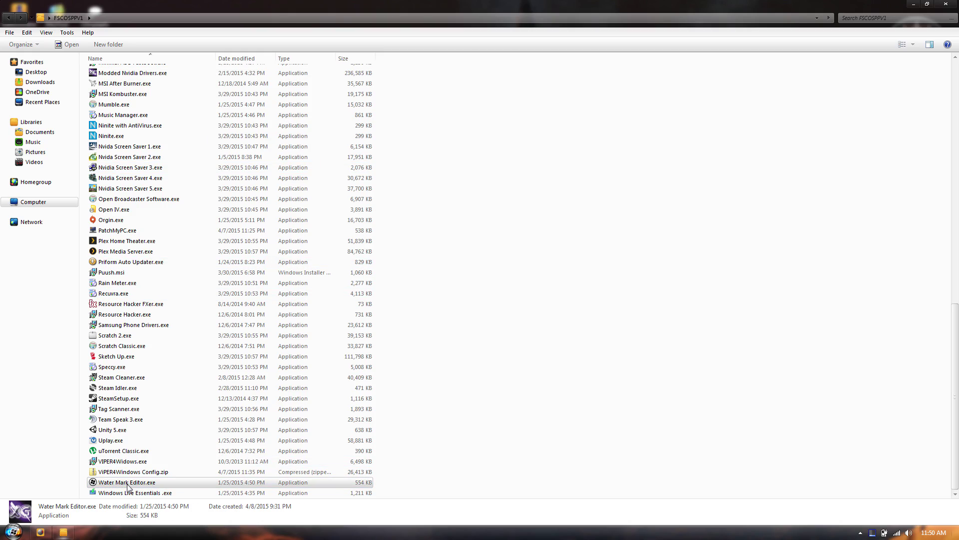
{"action": "key", "text": "super+d"}
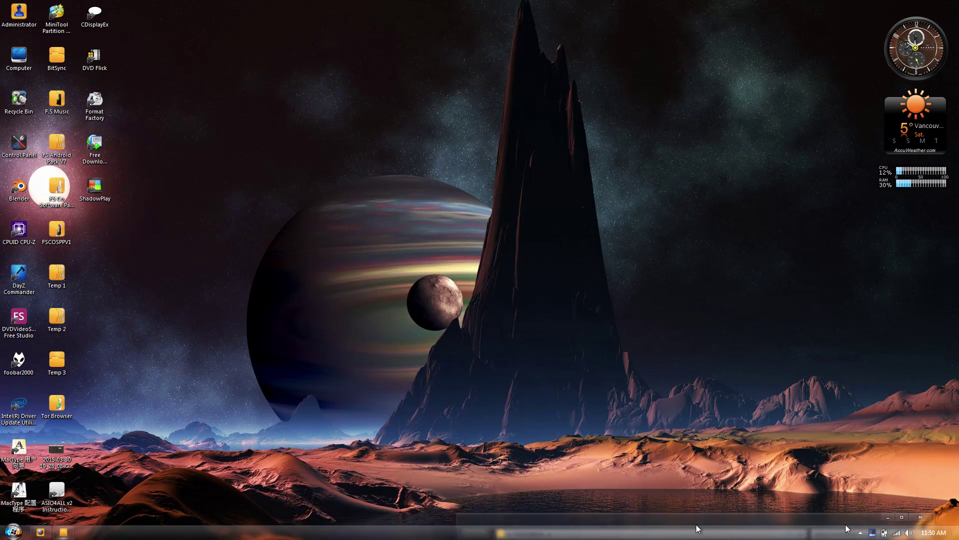
{"action": "key", "text": "super+d"}
{"action": "key", "text": "super+d"}
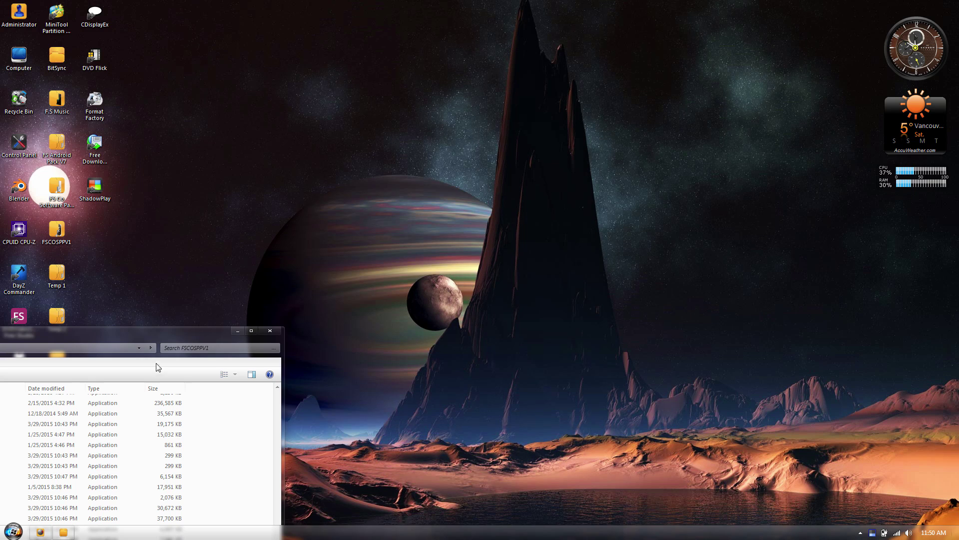
{"action": "key", "text": "super+d"}
{"action": "scroll", "coordinate": [406, 306], "scroll_direction": "up", "scroll_amount": 5}
{"action": "scroll", "coordinate": [320, 172], "scroll_direction": "down", "scroll_amount": 5}
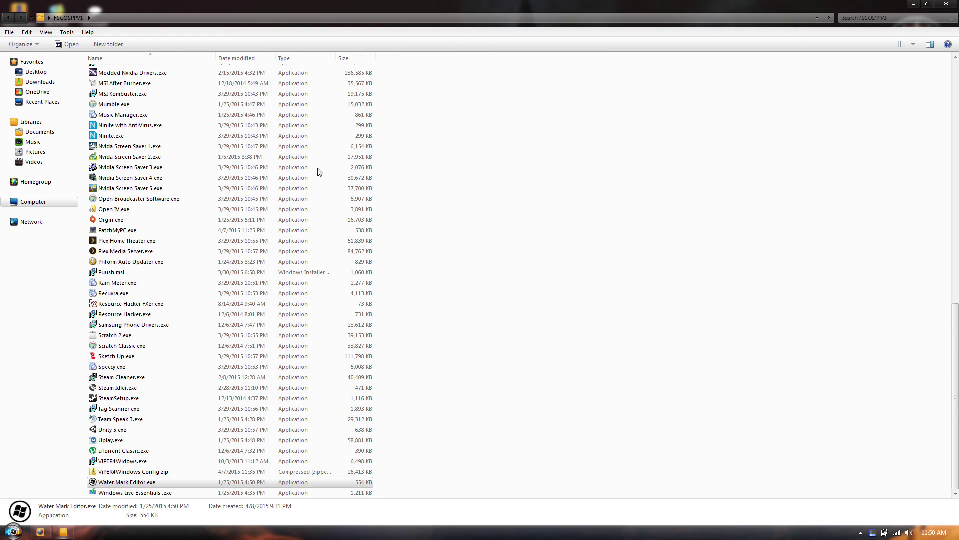
Run MSI After Burner.exe as administrator and install MSI Afterburner 4.1.0 in English with the RivaTuner Statistics Server component
{"action": "scroll", "coordinate": [224, 183], "scroll_direction": "up", "scroll_amount": 3}
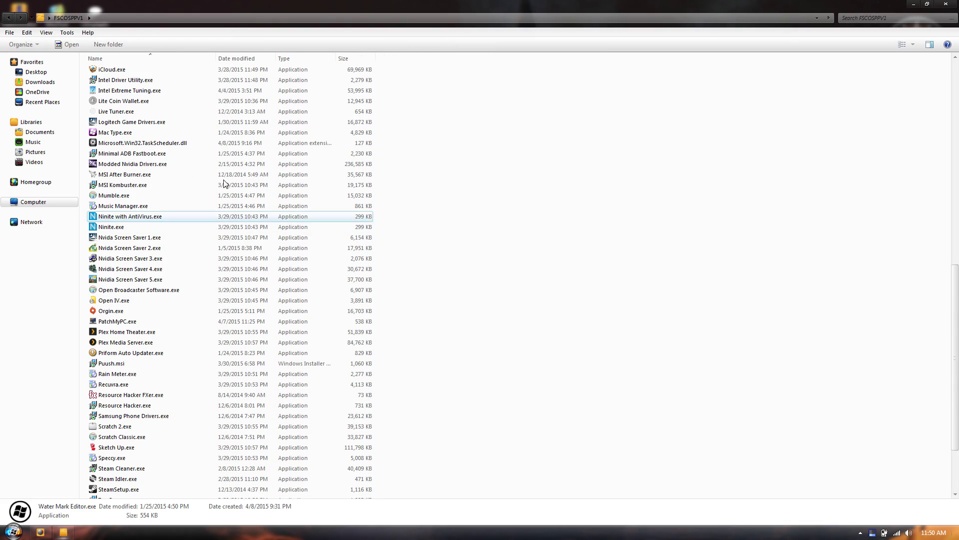
{"action": "right_click", "coordinate": [128, 174]}
{"action": "left_click", "coordinate": [155, 191]}
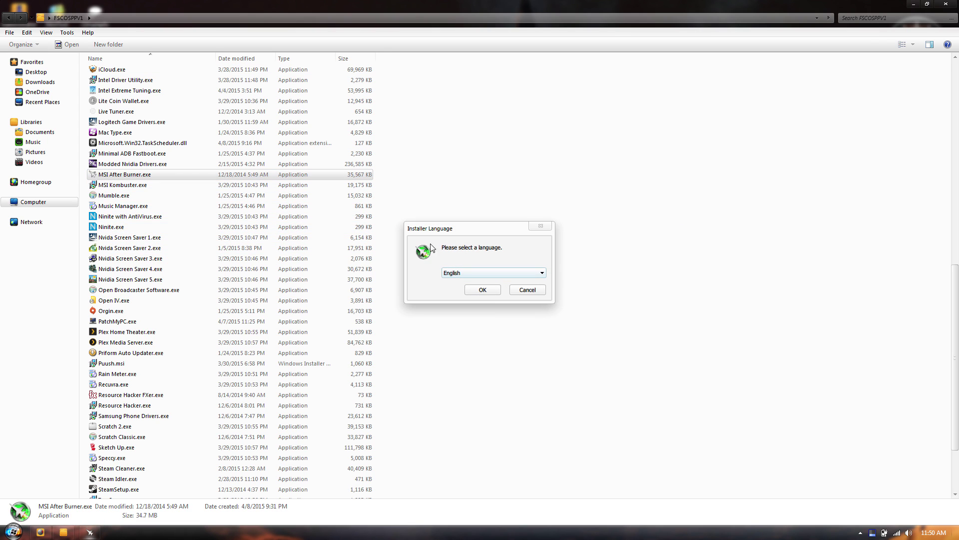
{"action": "left_click", "coordinate": [483, 290]}
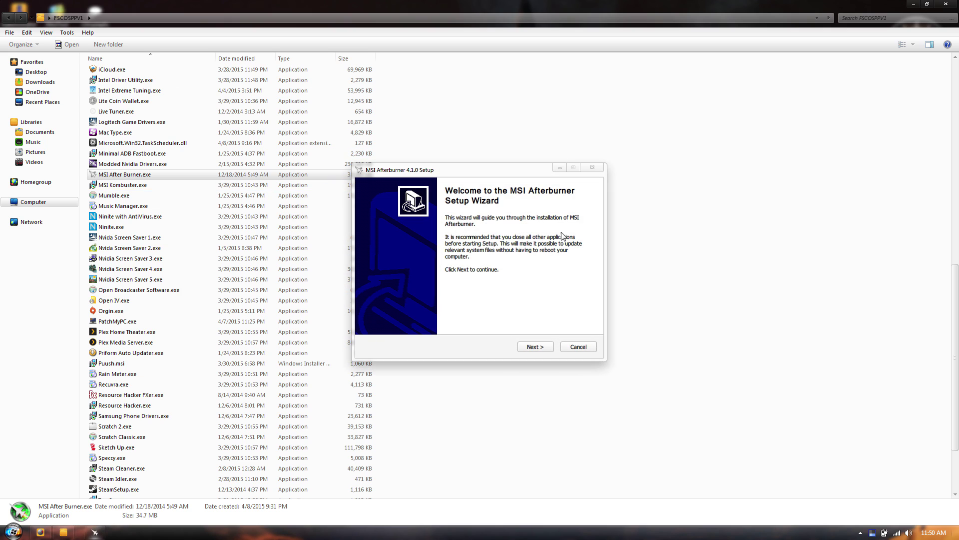
{"action": "left_click", "coordinate": [536, 346]}
{"action": "left_click", "coordinate": [536, 347]}
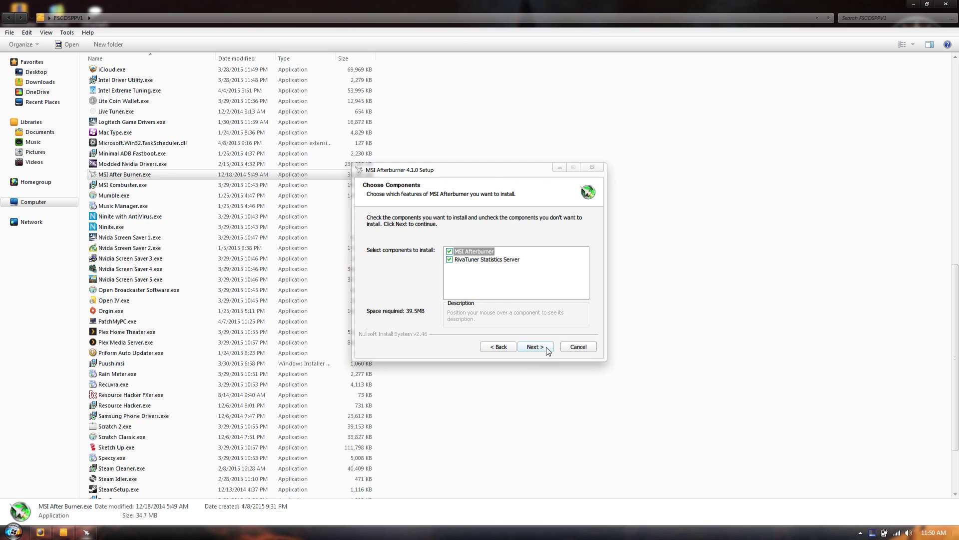
{"action": "left_click", "coordinate": [547, 350]}
{"action": "left_click", "coordinate": [547, 350]}
{"action": "left_click", "coordinate": [547, 350]}
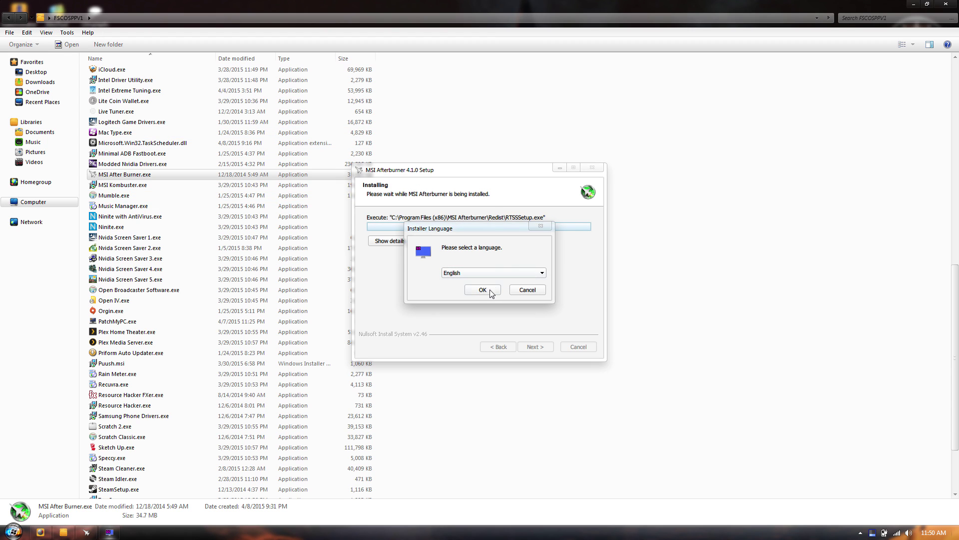
Install RivaTuner Statistics Server 6.3.0 in English, accepting its license agreement, and finish the MSI Afterburner setup
{"action": "left_click", "coordinate": [490, 292]}
{"action": "left_click", "coordinate": [540, 347]}
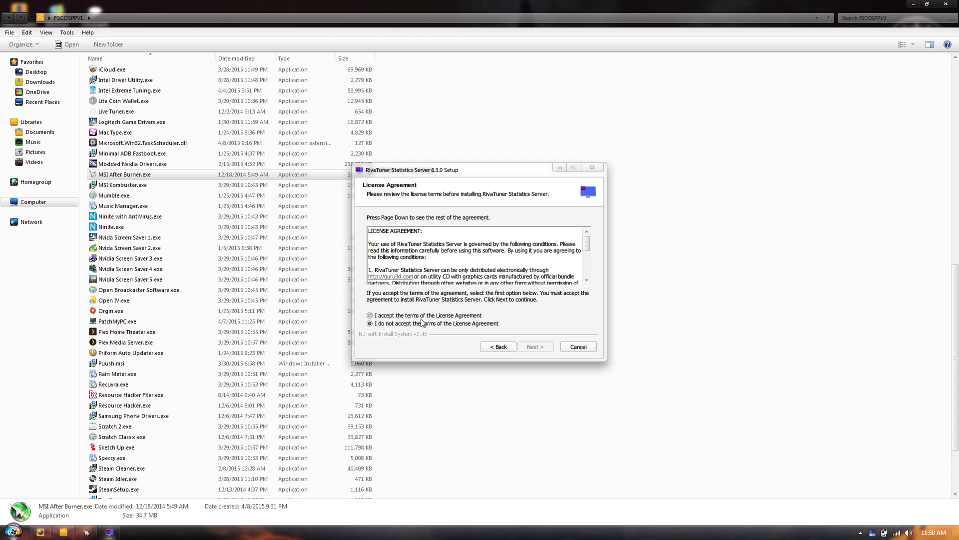
{"action": "left_click", "coordinate": [421, 317]}
{"action": "left_click", "coordinate": [534, 346]}
{"action": "left_click", "coordinate": [535, 347]}
{"action": "left_click", "coordinate": [539, 347]}
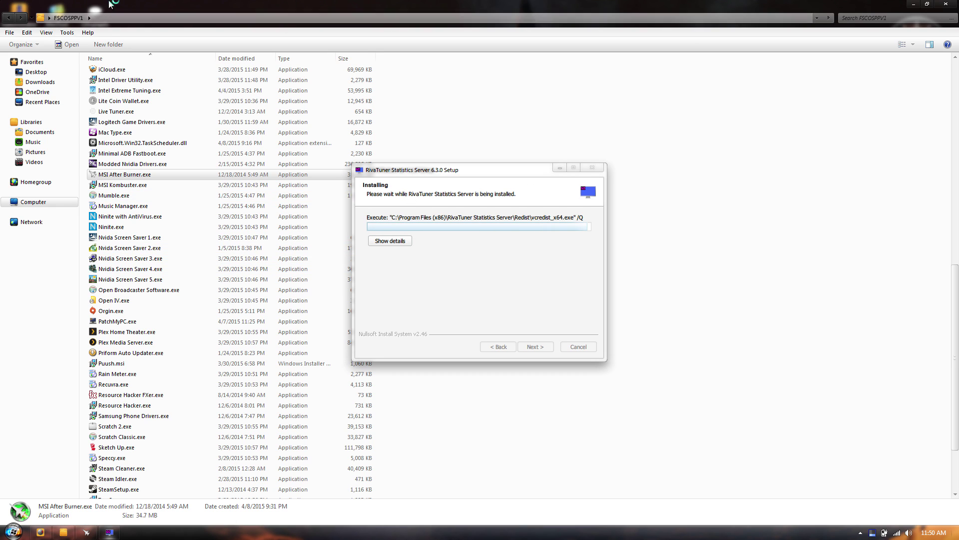
{"action": "left_click_drag", "start_coordinate": [459, 171], "coordinate": [742, 163]}
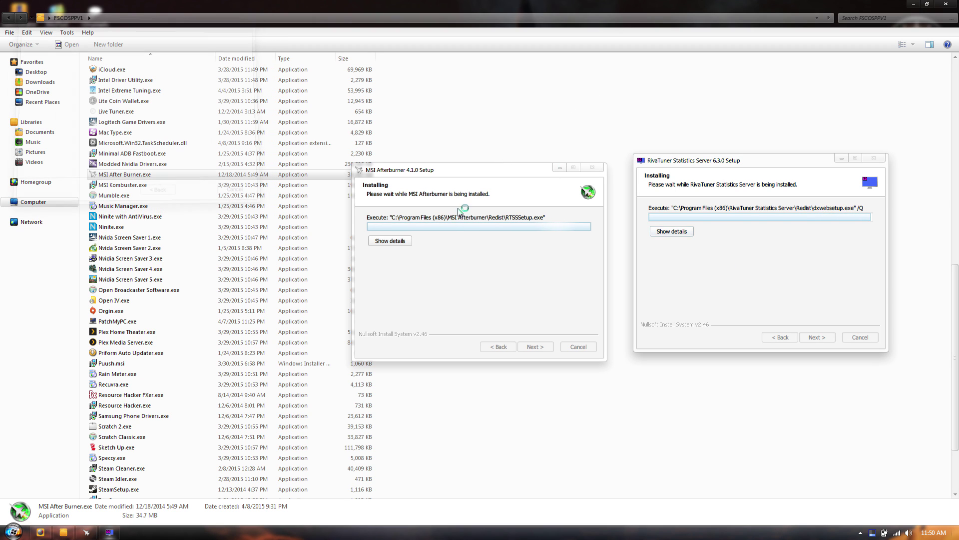
{"action": "left_click", "coordinate": [821, 337]}
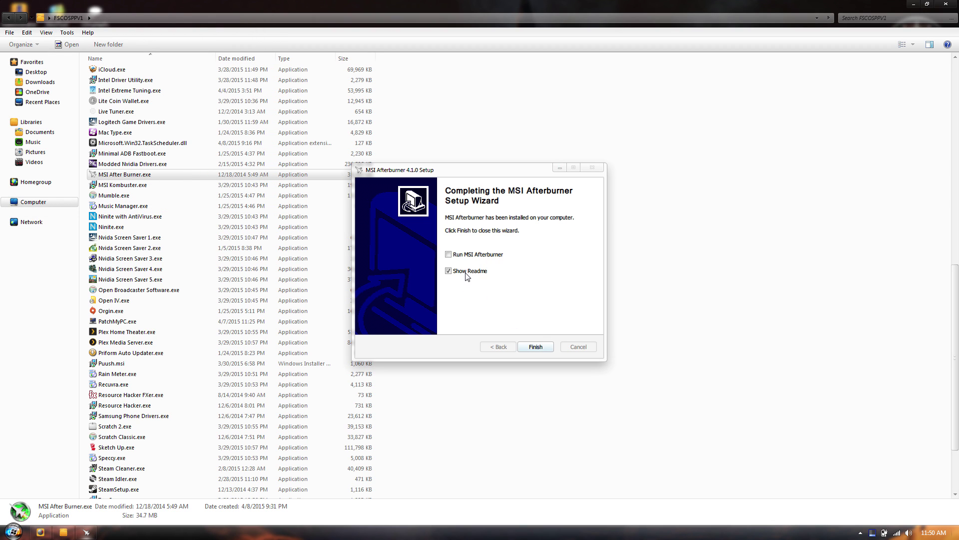
{"action": "left_click", "coordinate": [539, 345]}
Run the MSI Kombuster.exe installer from the FSCOSPPV1 folder as administrator
{"action": "left_click", "coordinate": [129, 185]}
{"action": "right_click", "coordinate": [130, 186]}
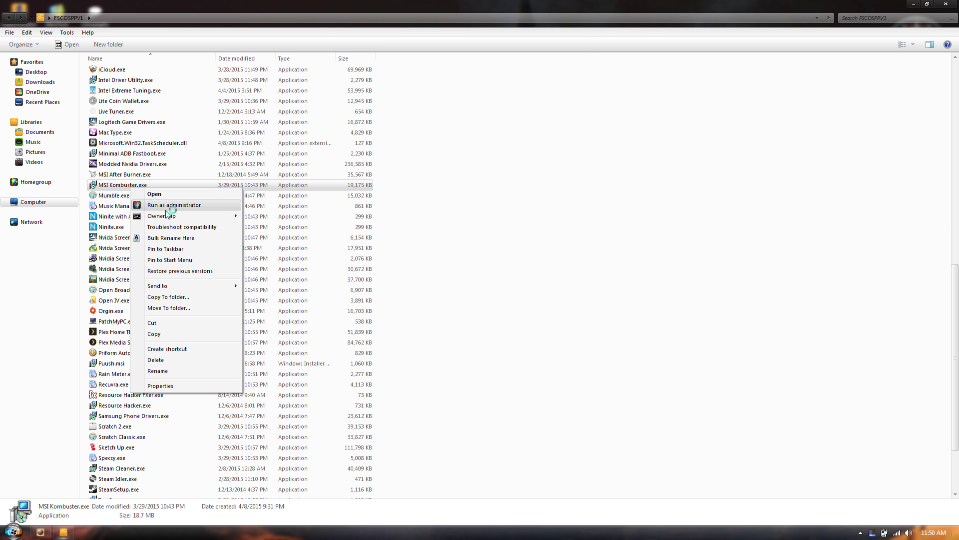
{"action": "left_click", "coordinate": [181, 204]}
{"action": "left_click_drag", "start_coordinate": [432, 170], "coordinate": [530, 134]}
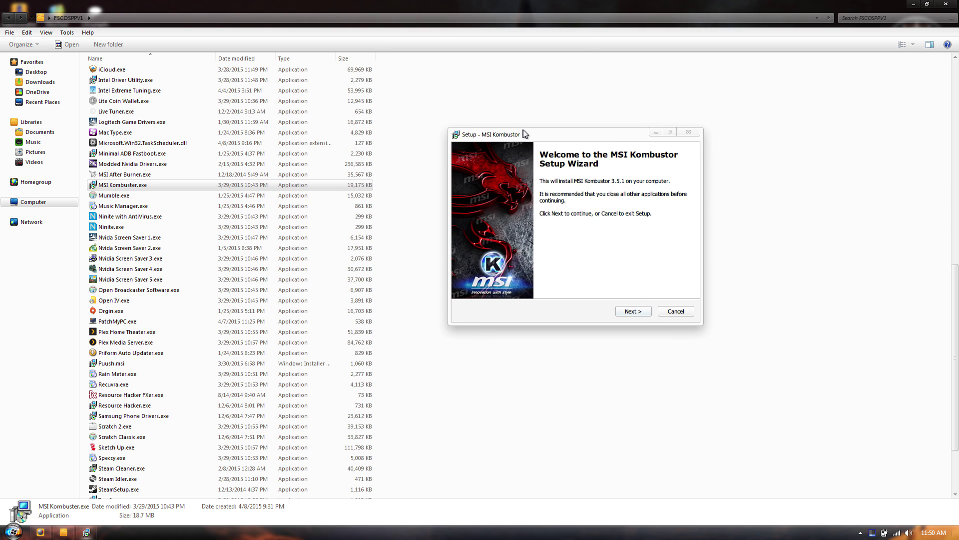
Accept the license agreement, install MSI Kombustor 3.5.1 with the default Start Menu folder, and finish the setup
{"action": "left_click", "coordinate": [634, 313]}
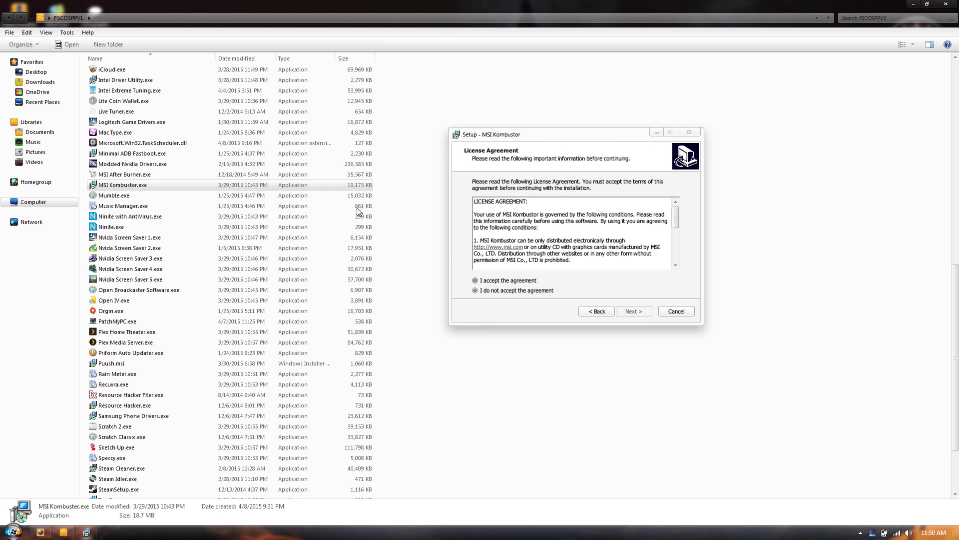
{"action": "left_click", "coordinate": [618, 314]}
{"action": "left_click", "coordinate": [636, 313]}
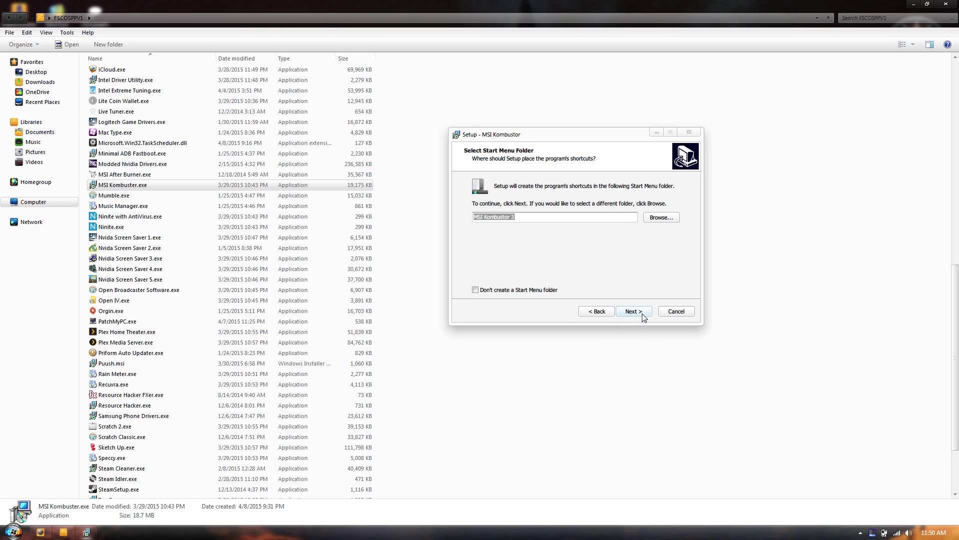
{"action": "left_click", "coordinate": [635, 314]}
{"action": "left_click", "coordinate": [635, 313]}
{"action": "left_click", "coordinate": [635, 313]}
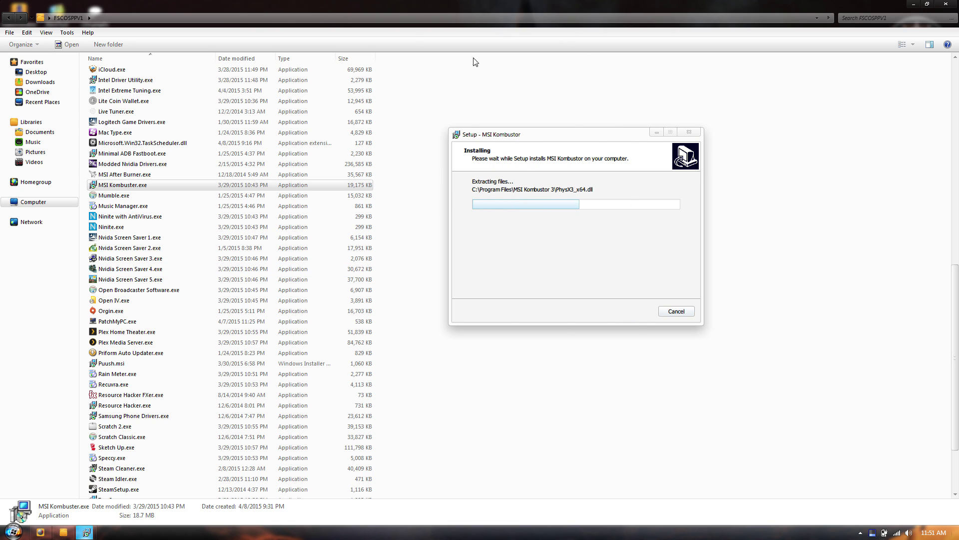
{"action": "left_click", "coordinate": [643, 316]}
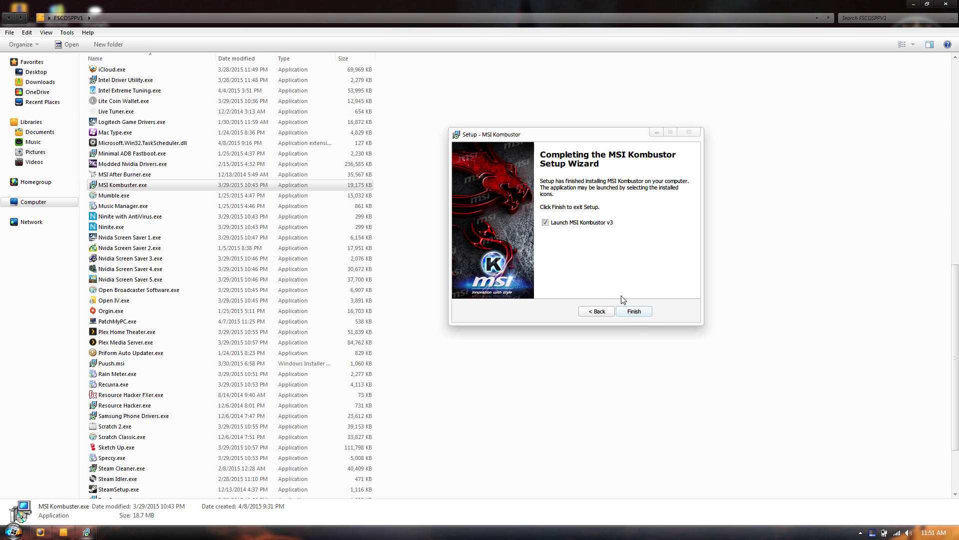
{"action": "left_click", "coordinate": [646, 310]}
Run the Mumble.exe installer from the FSCOSPPV1 folder as administrator
{"action": "left_click", "coordinate": [108, 196]}
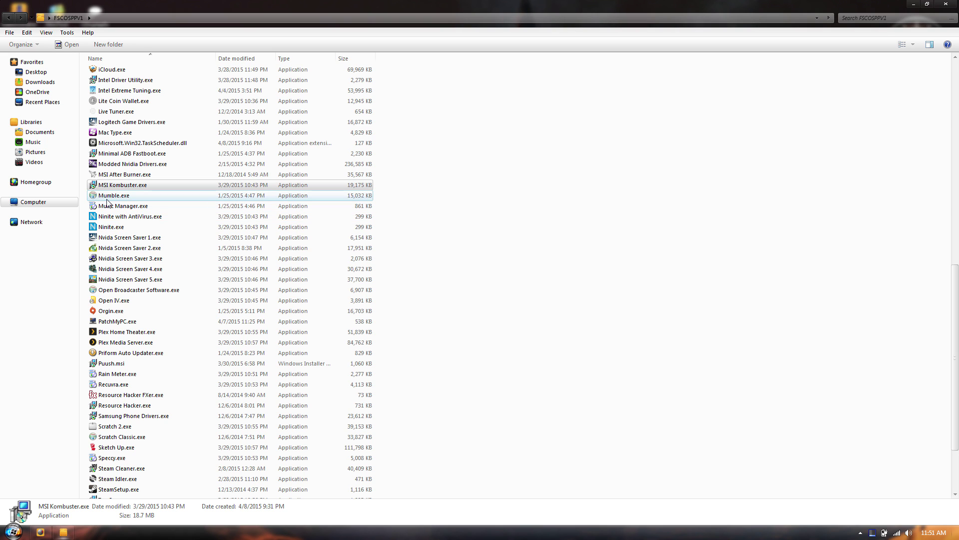
{"action": "right_click", "coordinate": [108, 196]}
{"action": "left_click", "coordinate": [130, 216]}
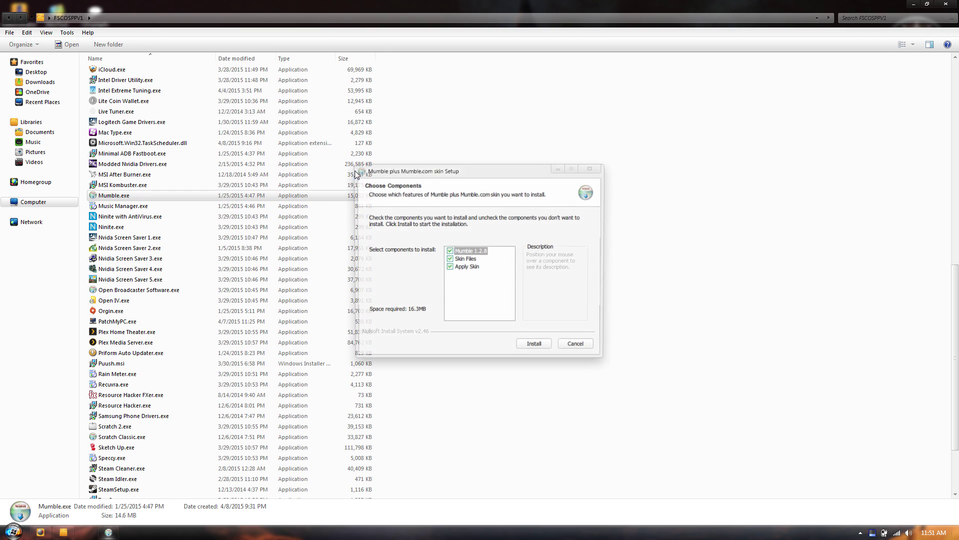
{"action": "left_click_drag", "start_coordinate": [448, 169], "coordinate": [485, 126]}
{"action": "mouse_move", "coordinate": [530, 223]}
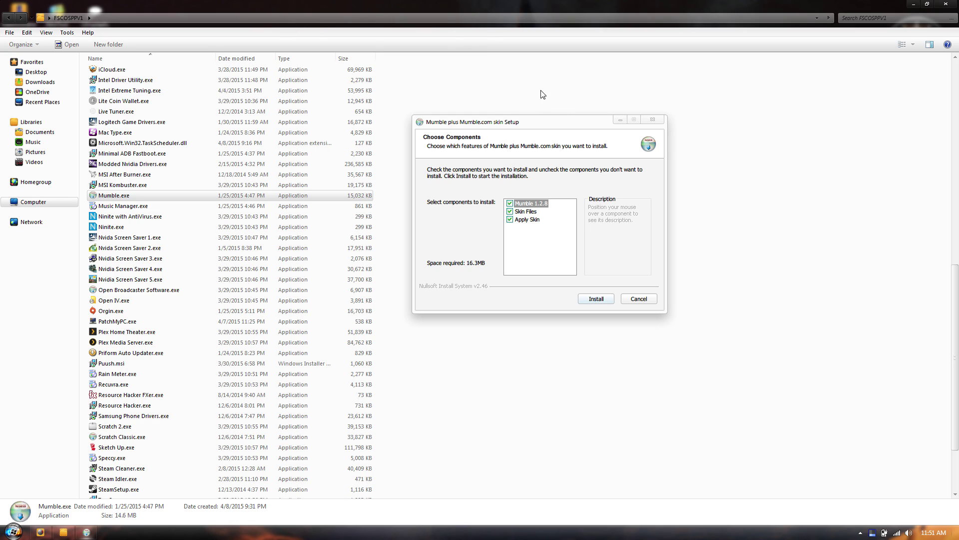
{"action": "left_click_drag", "start_coordinate": [552, 122], "coordinate": [679, 84]}
{"action": "key", "text": "super+Down"}
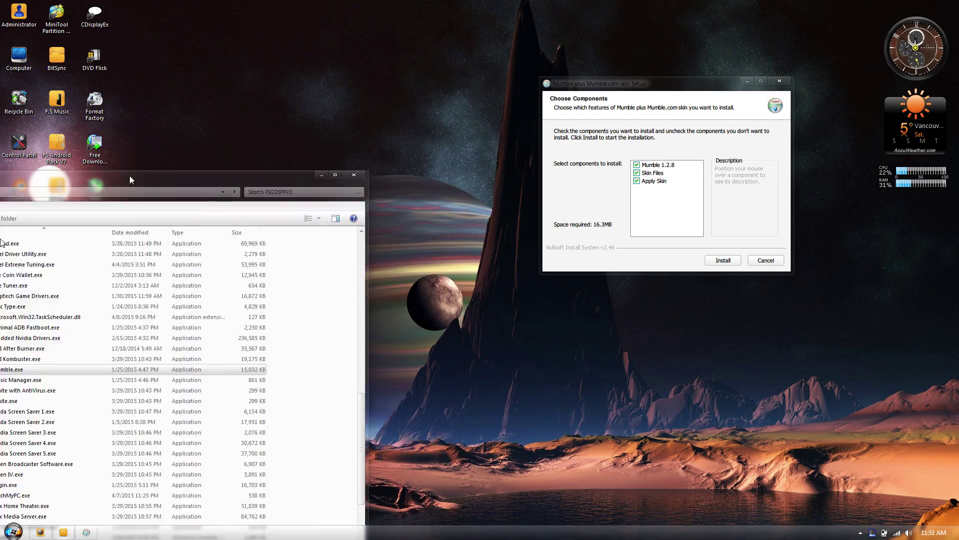
{"action": "key", "text": "super+Up"}
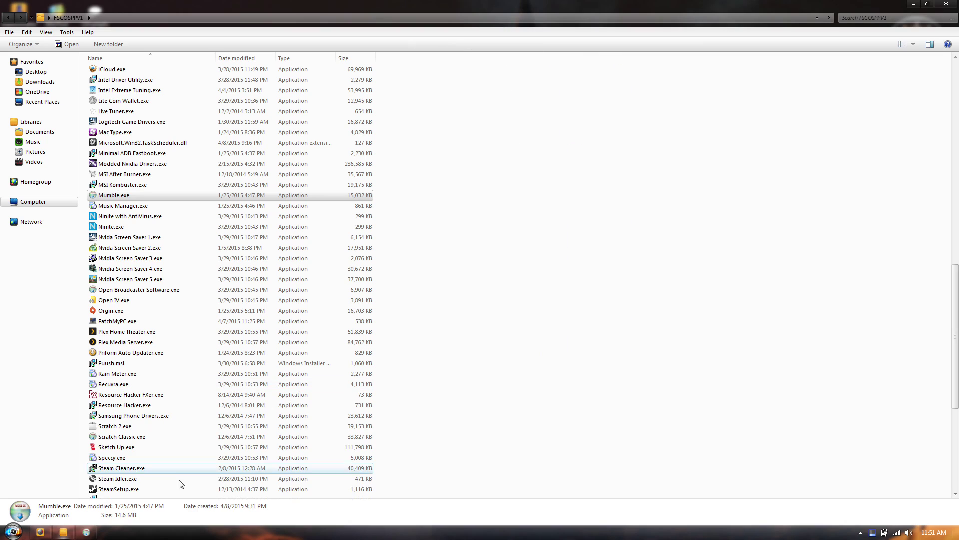
{"action": "left_click", "coordinate": [615, 171]}
{"action": "left_click_drag", "start_coordinate": [616, 85], "coordinate": [480, 127]}
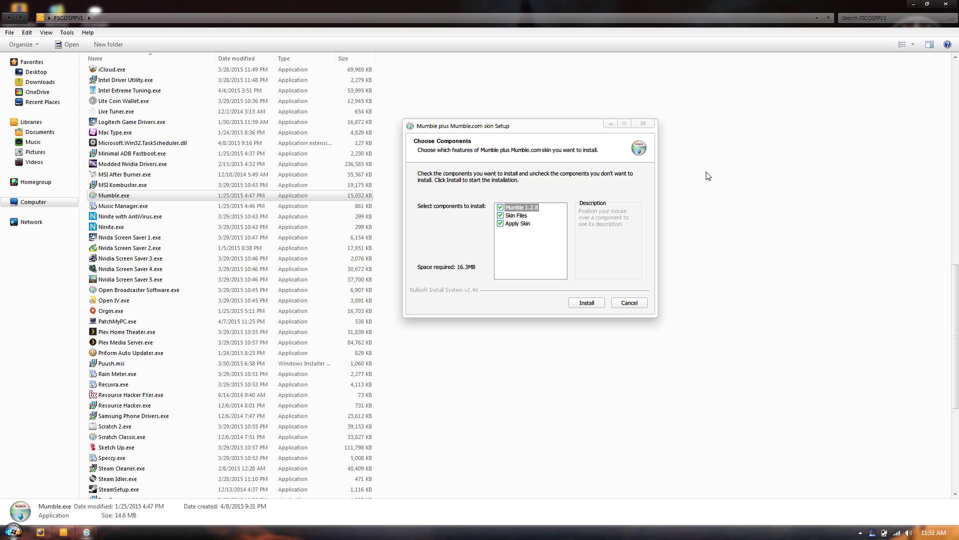
Start the Mumble plus skin installation, accept the Mumble 1.2.8 license, and include the entire Murmur (server) feature on the local hard drive
{"action": "left_click", "coordinate": [587, 303]}
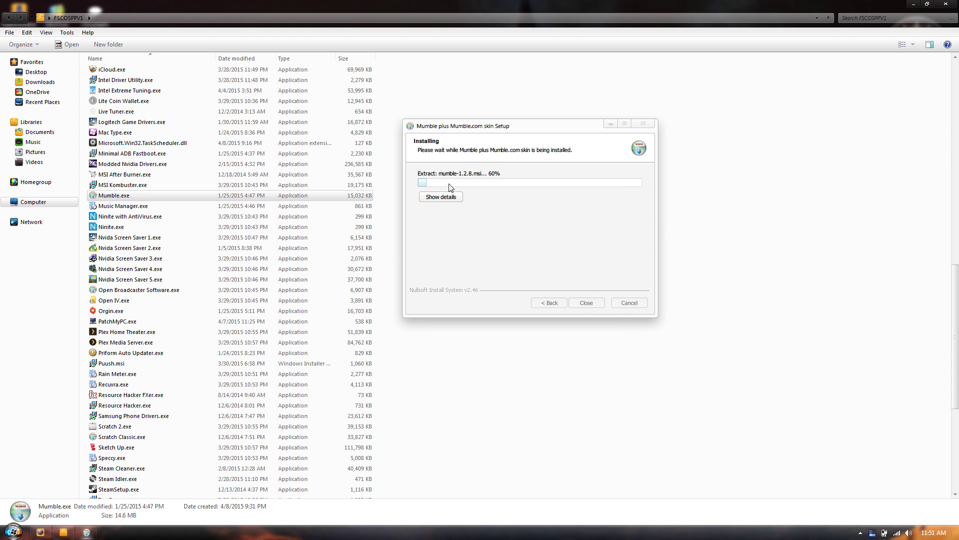
{"action": "left_click", "coordinate": [450, 199]}
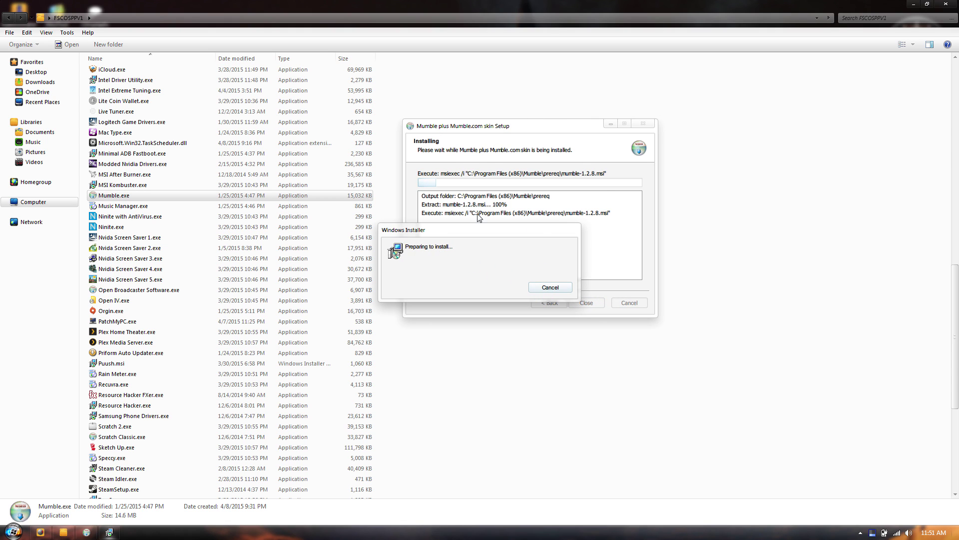
{"action": "left_click", "coordinate": [532, 345]}
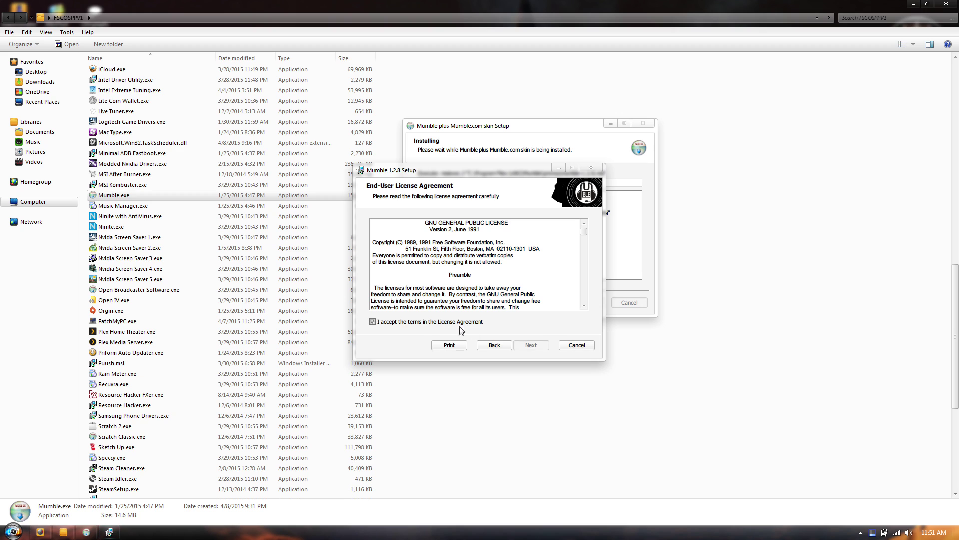
{"action": "left_click", "coordinate": [531, 348]}
{"action": "left_click", "coordinate": [399, 248]}
{"action": "left_click", "coordinate": [430, 266]}
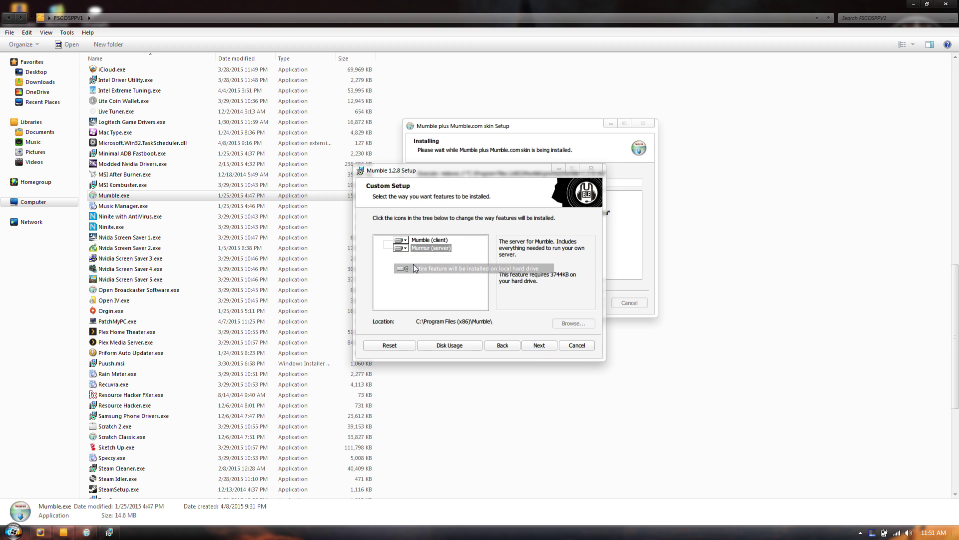
{"action": "left_click", "coordinate": [539, 345]}
{"action": "left_click", "coordinate": [538, 344]}
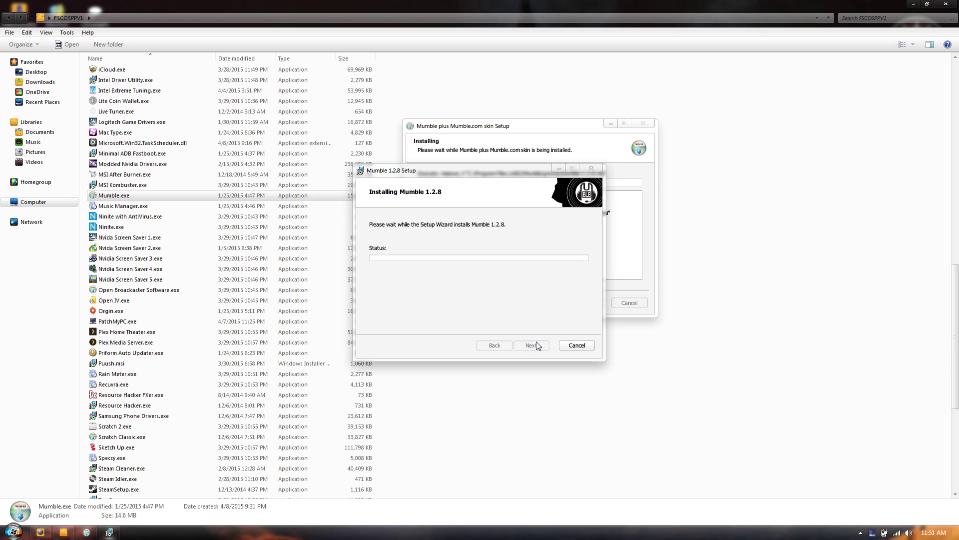
Let setup close and restart the in-use applications, finish Mumble 1.2.8 without restarting the system, and cancel the skin setup's retry prompt
{"action": "left_click_drag", "start_coordinate": [537, 170], "coordinate": [703, 98]}
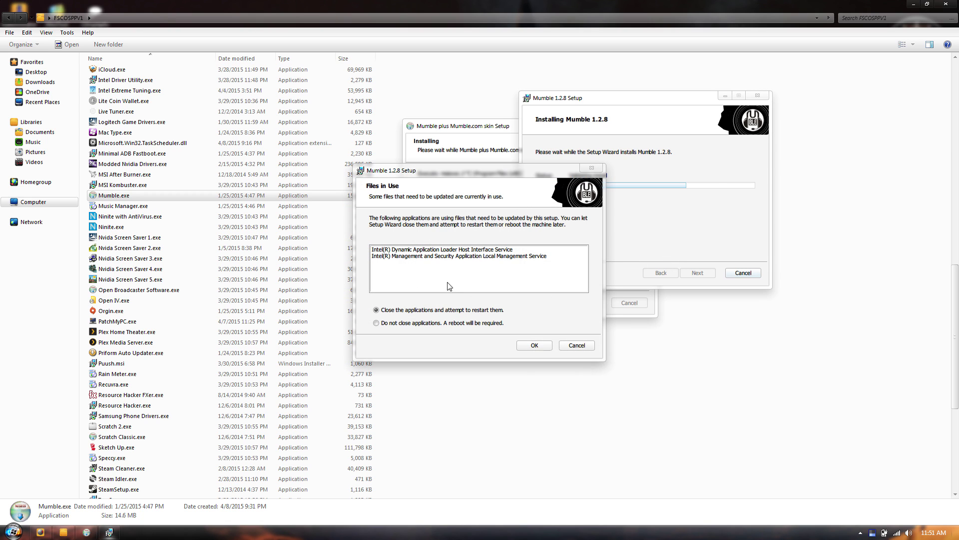
{"action": "left_click", "coordinate": [535, 346]}
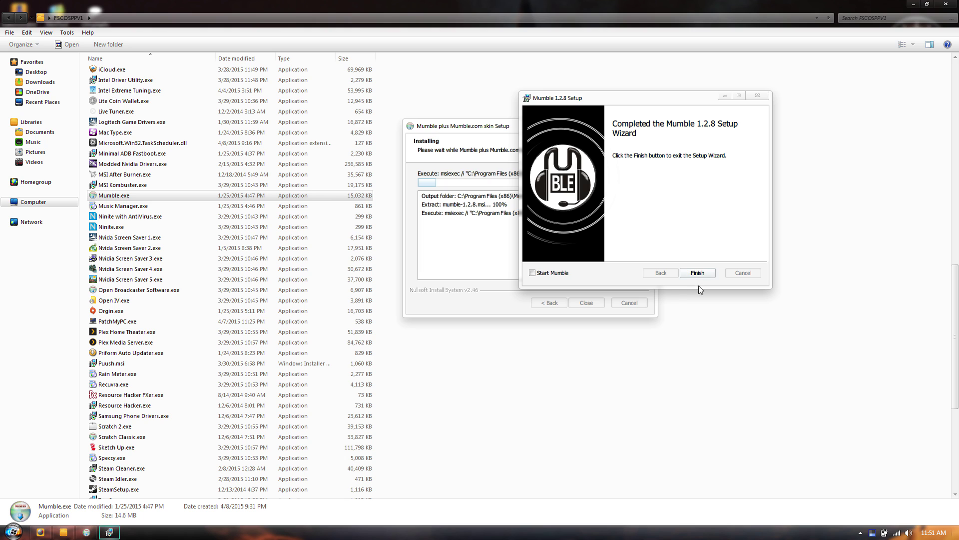
{"action": "left_click", "coordinate": [697, 276]}
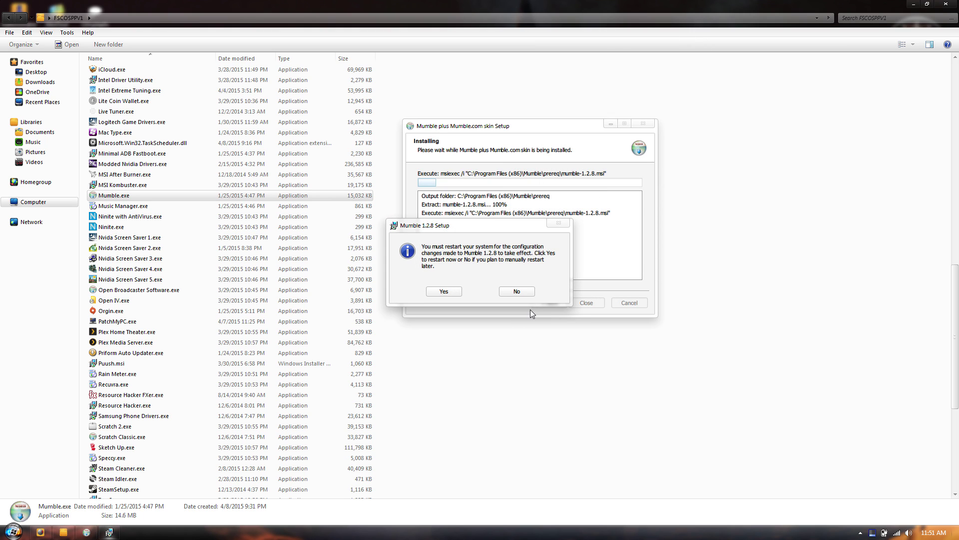
{"action": "left_click", "coordinate": [524, 294]}
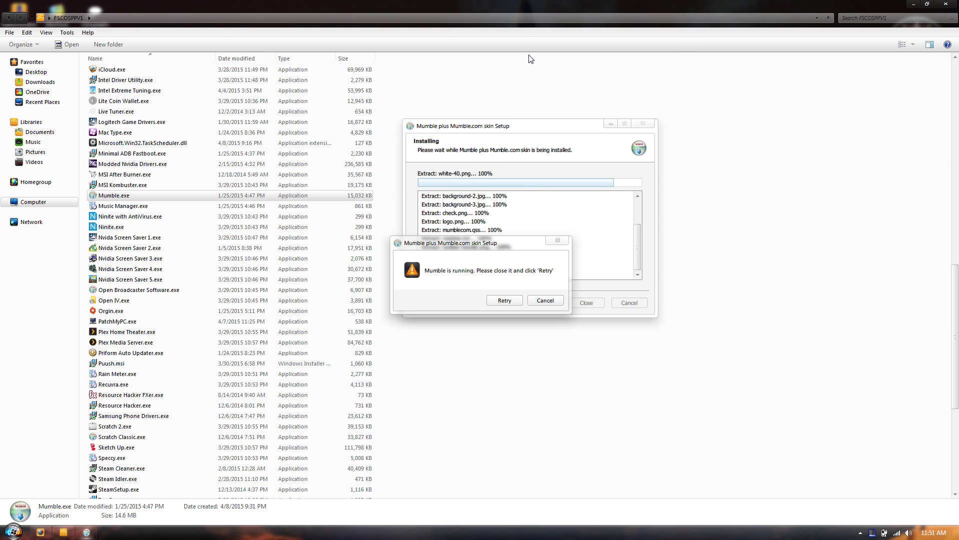
{"action": "left_click", "coordinate": [544, 300]}
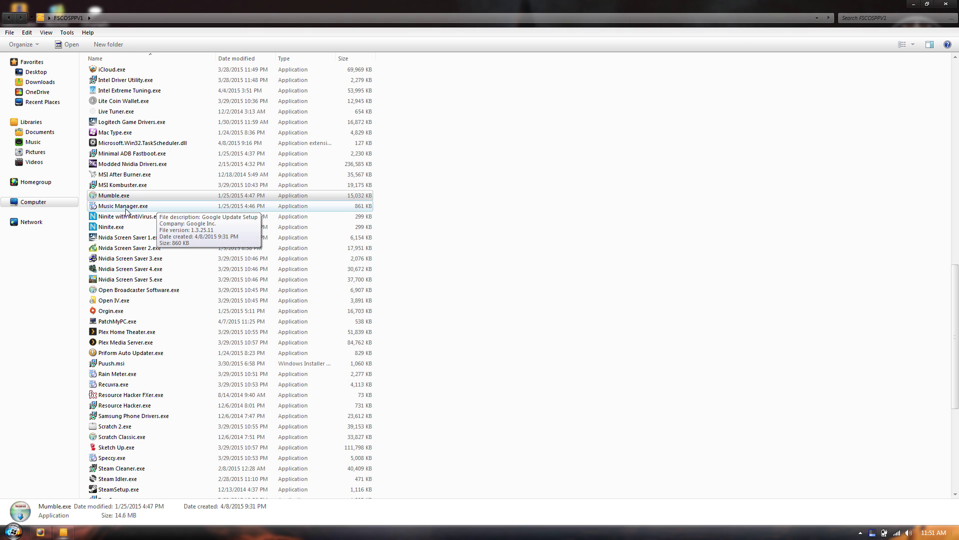
Run the Music Manager.exe installer from the FSCOSPPV1 folder, restoring the folder window to a smaller size and moving the installer aside
{"action": "right_click", "coordinate": [125, 212]}
{"action": "left_click", "coordinate": [153, 227]}
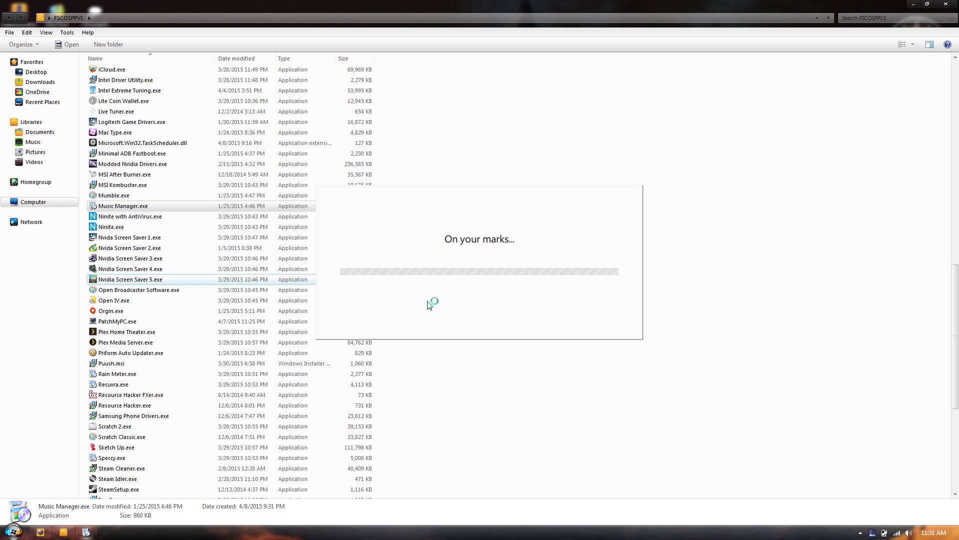
{"action": "double_click", "coordinate": [573, 23]}
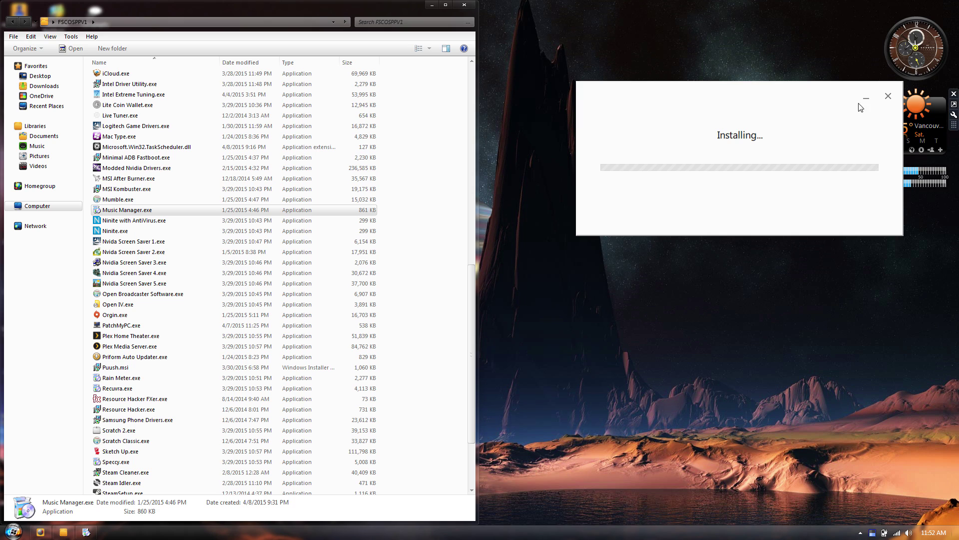
{"action": "left_click_drag", "start_coordinate": [721, 90], "coordinate": [652, 64]}
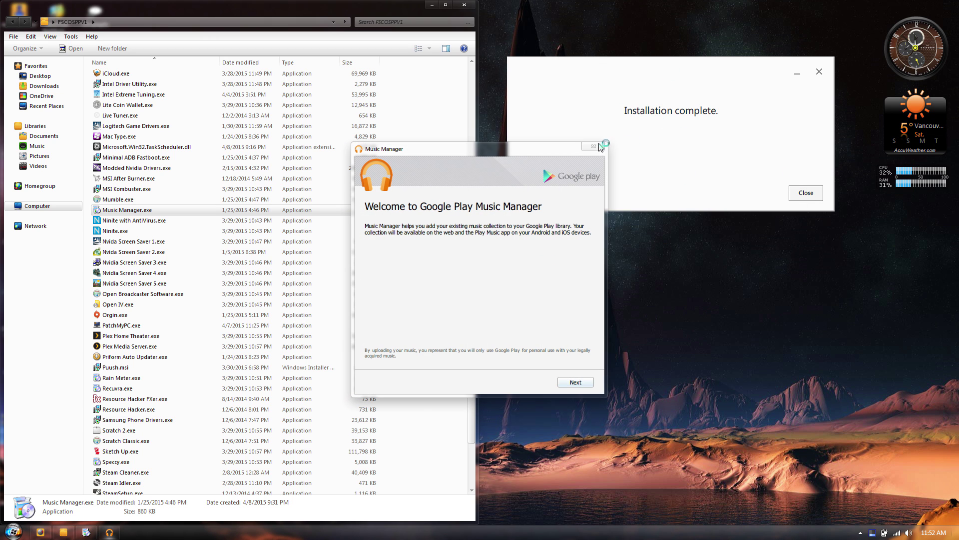
Exit the Google Play Music Manager welcome wizard, close the completed installer, and maximize the FSCOSPPV1 folder window
{"action": "left_click", "coordinate": [599, 147]}
{"action": "left_click", "coordinate": [467, 284]}
{"action": "left_click", "coordinate": [805, 193]}
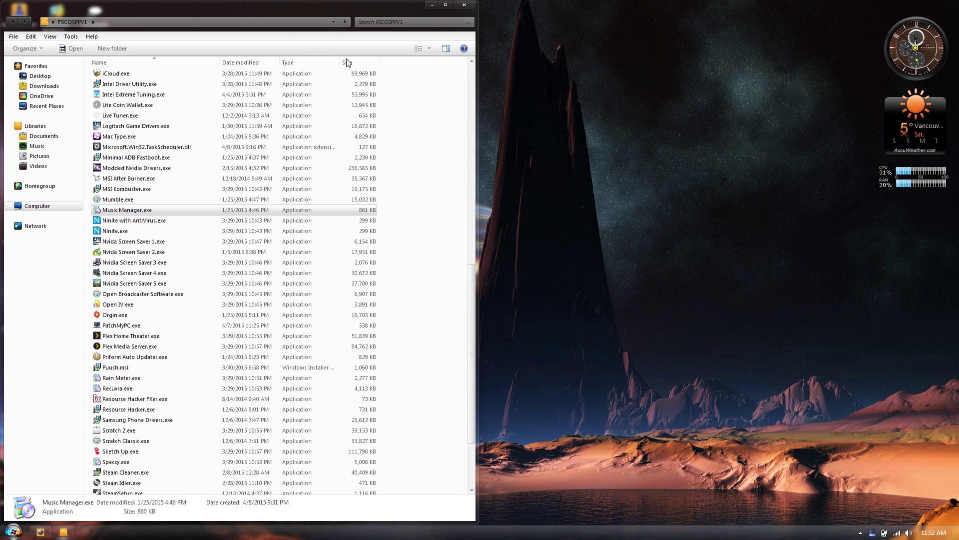
{"action": "double_click", "coordinate": [283, 15]}
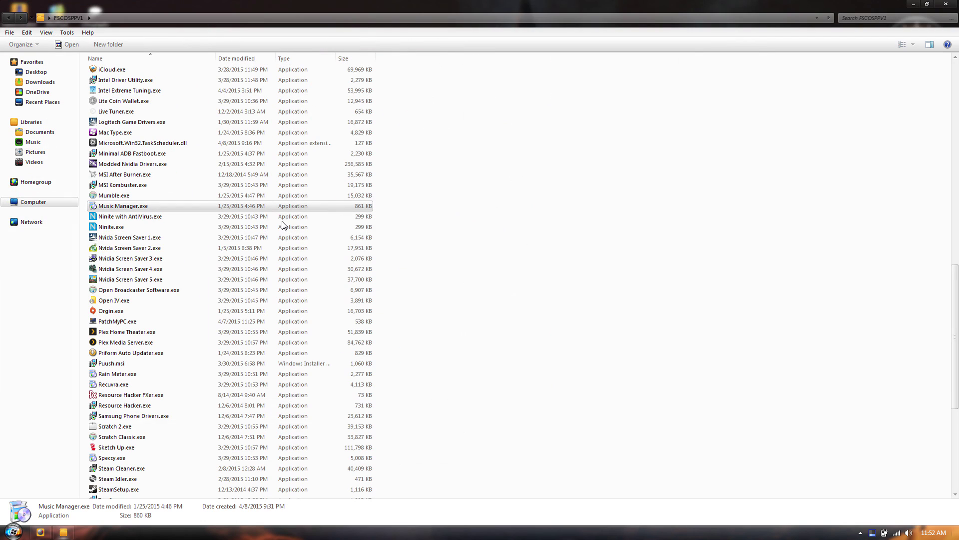
{"action": "left_click", "coordinate": [119, 219]}
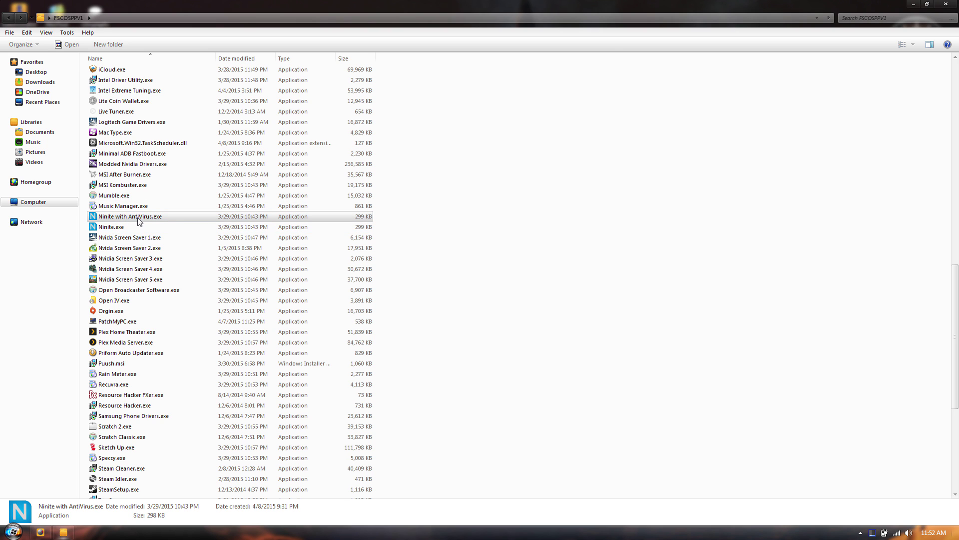
{"action": "scroll", "coordinate": [140, 221], "scroll_direction": "up", "scroll_amount": 20}
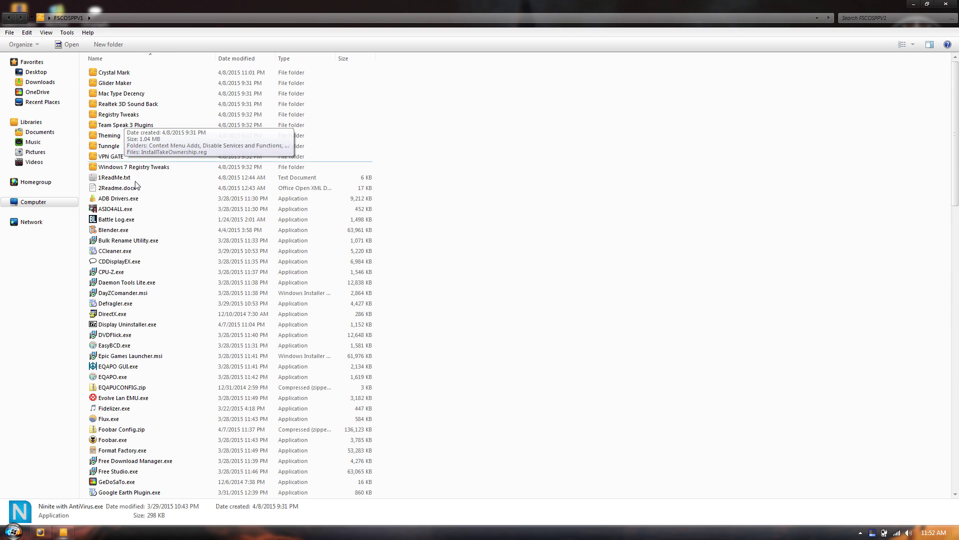
{"action": "scroll", "coordinate": [139, 180], "scroll_direction": "down", "scroll_amount": 19}
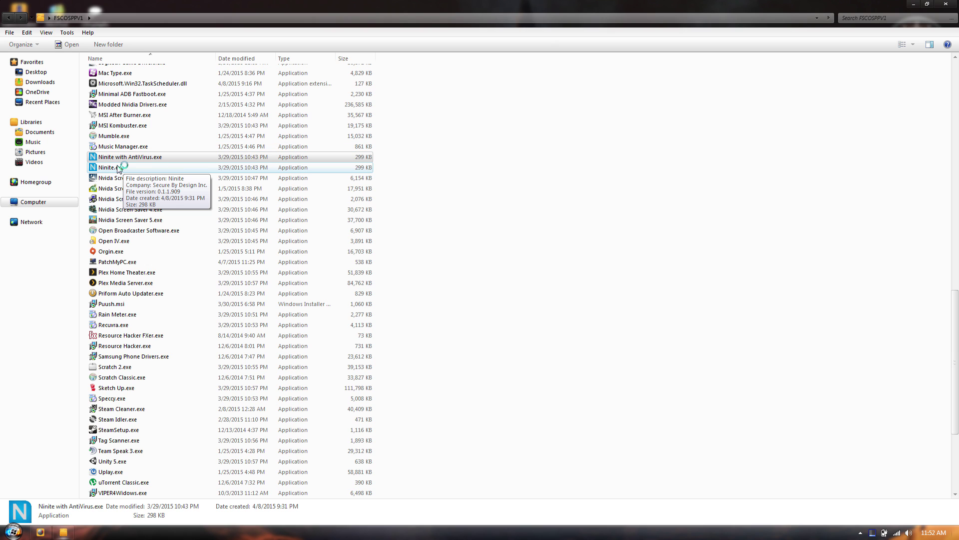
{"action": "left_click", "coordinate": [119, 168]}
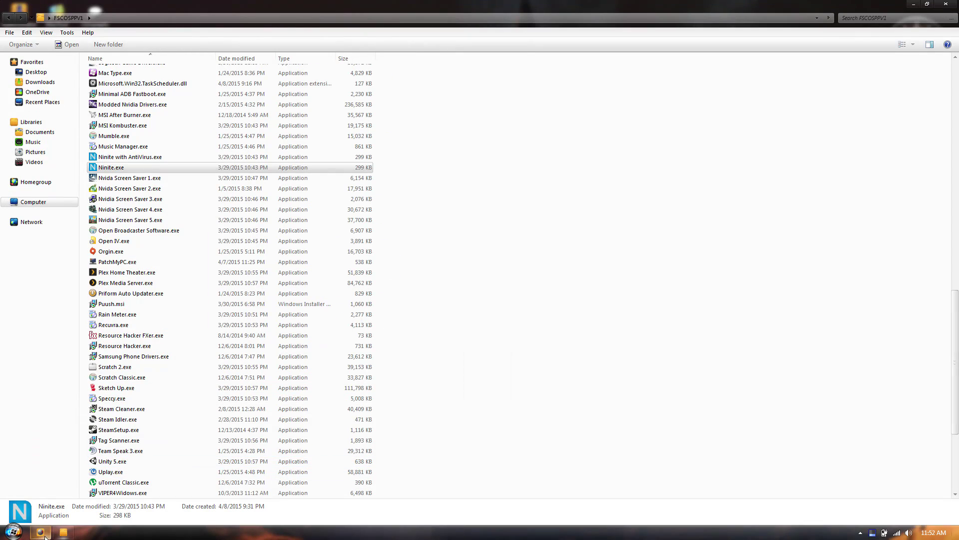
{"action": "left_click", "coordinate": [42, 533]}
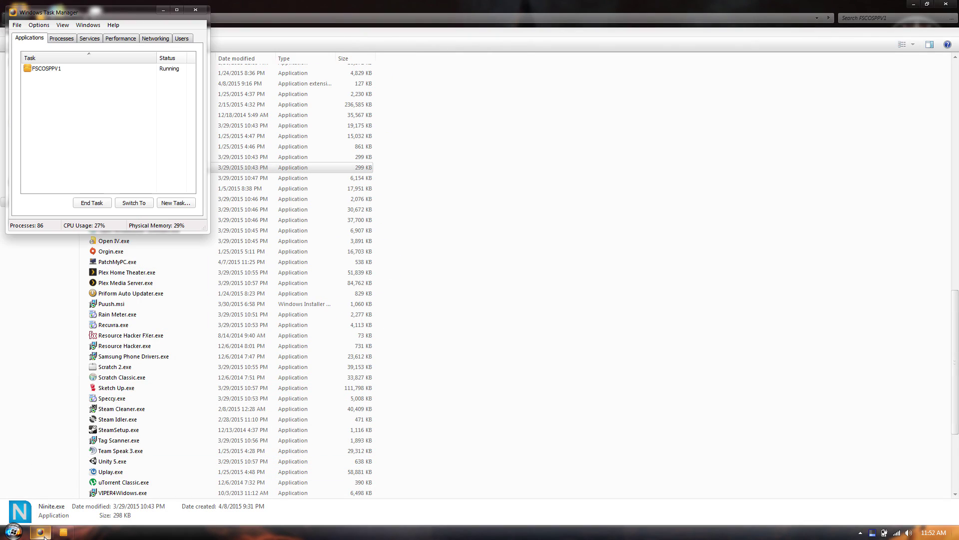
{"action": "left_click", "coordinate": [42, 533]}
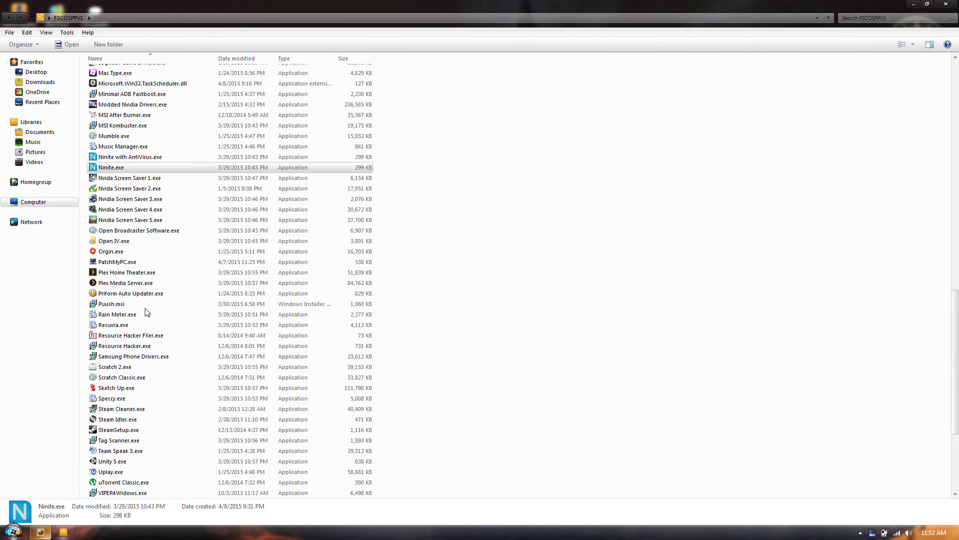
{"action": "left_click", "coordinate": [134, 182]}
{"action": "left_click_drag", "start_coordinate": [399, 178], "coordinate": [306, 223]}
{"action": "left_click", "coordinate": [491, 258]}
{"action": "key", "text": "super"}
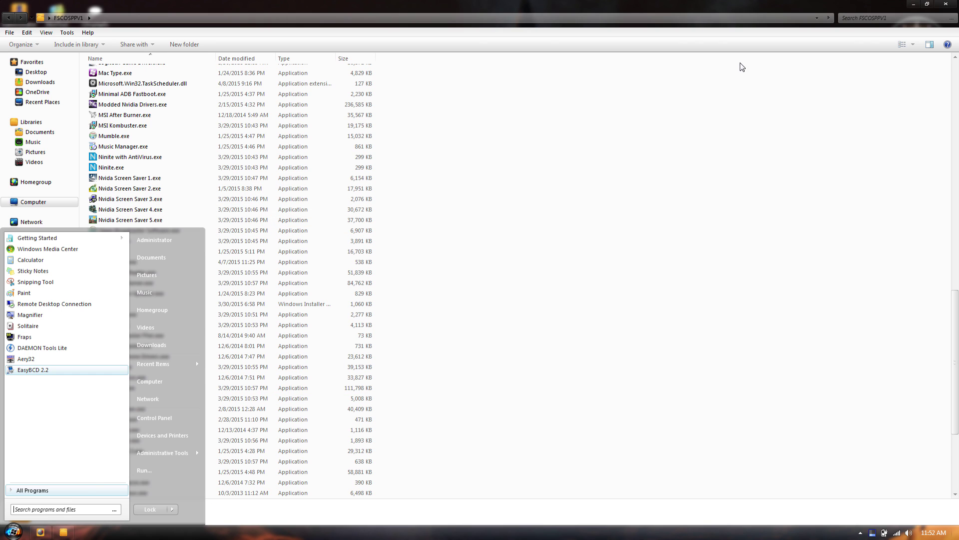
{"action": "left_click", "coordinate": [742, 67]}
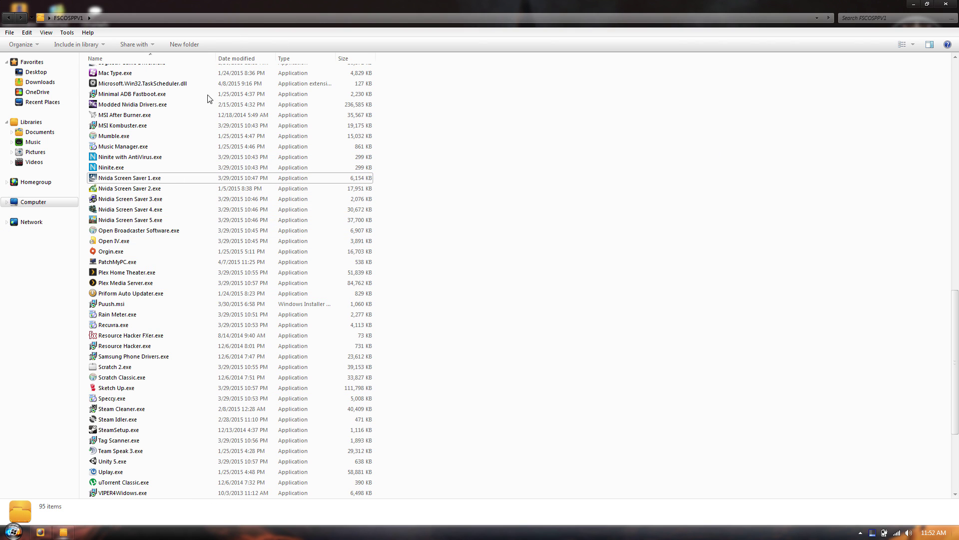
Run the Open Broadcaster Software.exe installer from the FSCOSPPV1 folder and bring its setup wizard in front of the folder window
{"action": "right_click", "coordinate": [141, 234]}
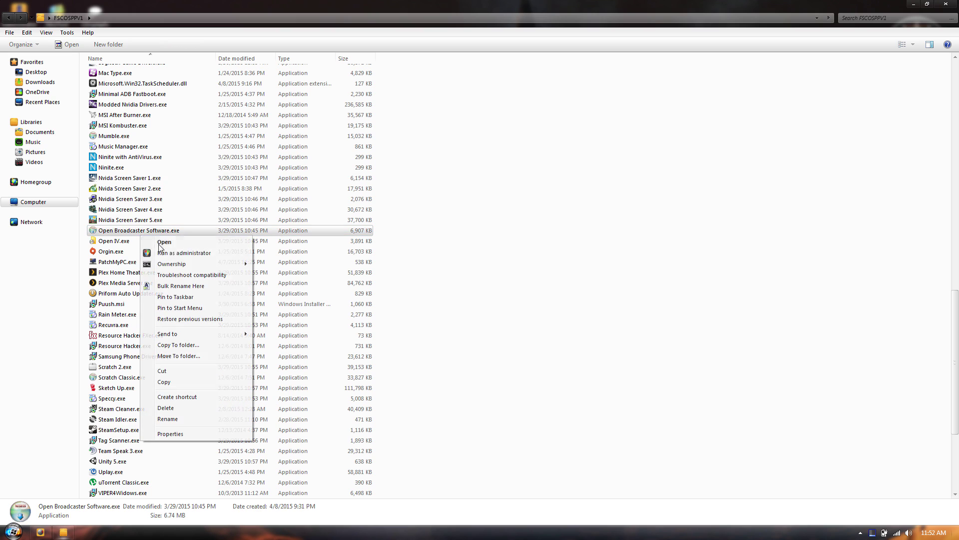
{"action": "left_click", "coordinate": [160, 243]}
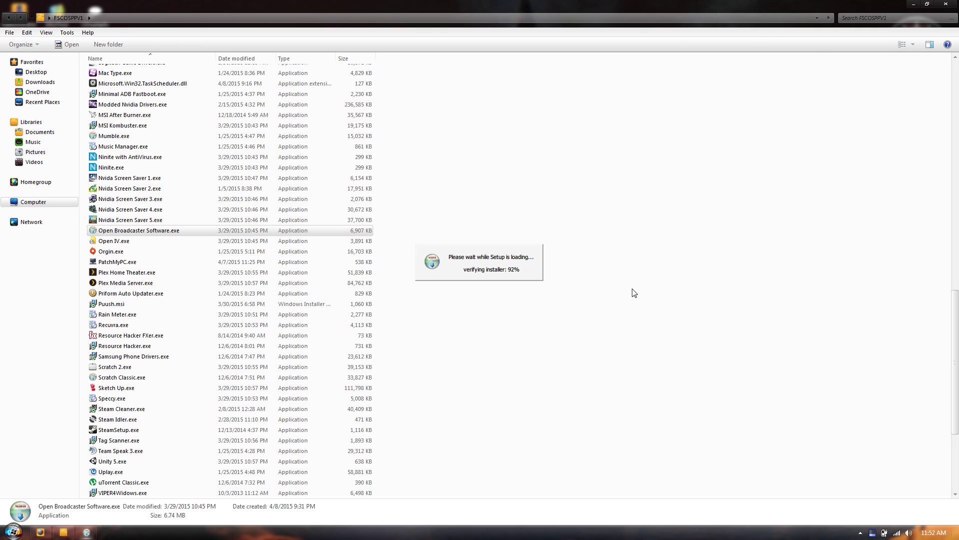
{"action": "left_click_drag", "start_coordinate": [492, 173], "coordinate": [604, 134]}
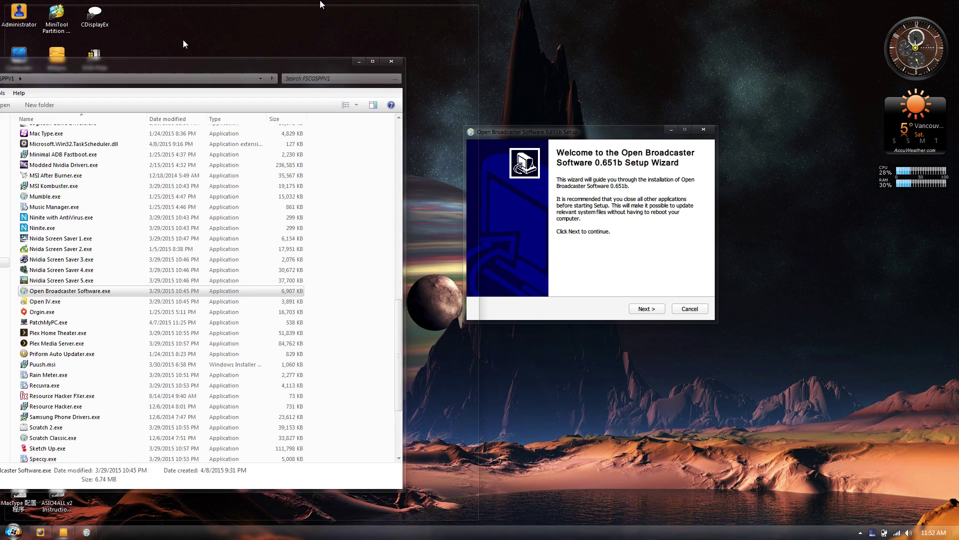
{"action": "left_click", "coordinate": [88, 531]}
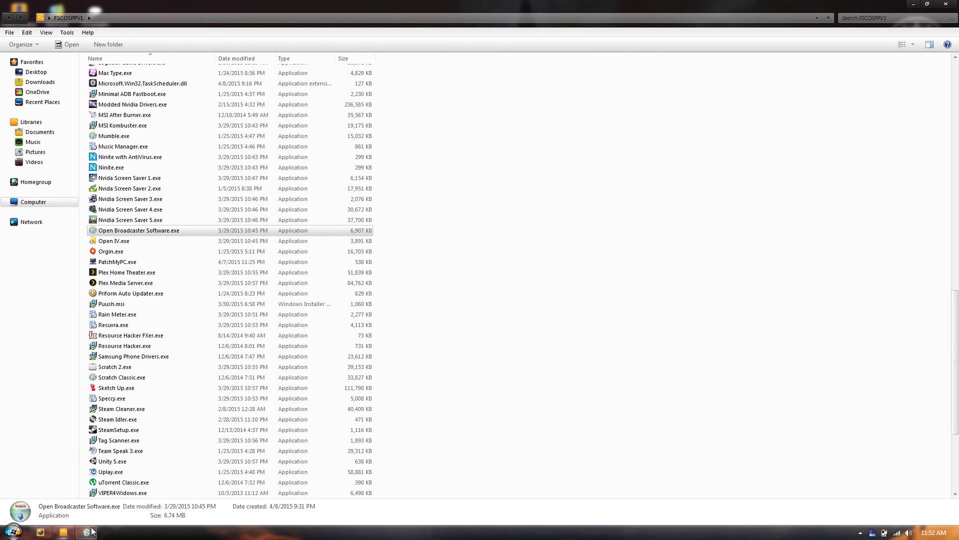
{"action": "key", "text": "alt+Tab"}
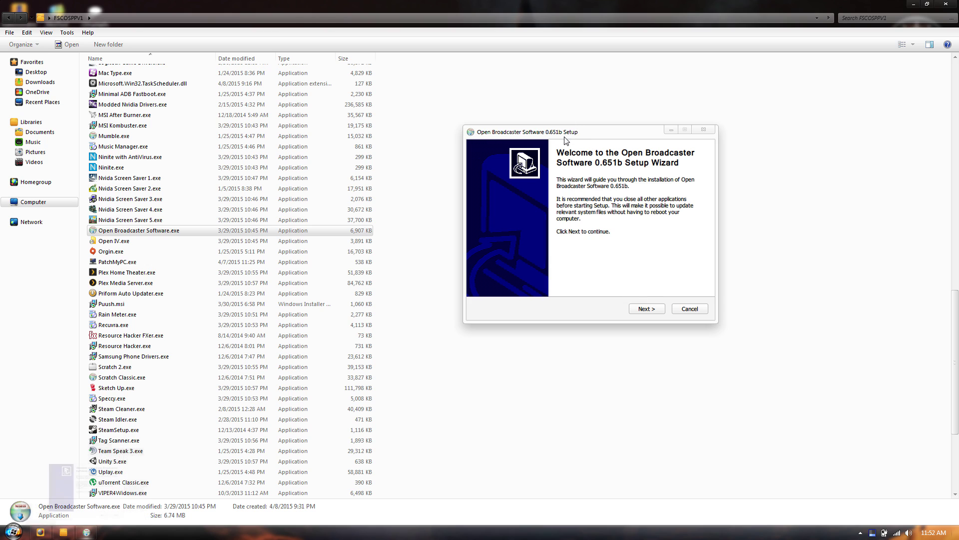
{"action": "left_click_drag", "start_coordinate": [565, 138], "coordinate": [494, 173]}
Accept the license agreement, install Open Broadcaster Software 0.651b, and finish the setup
{"action": "left_click", "coordinate": [581, 345]}
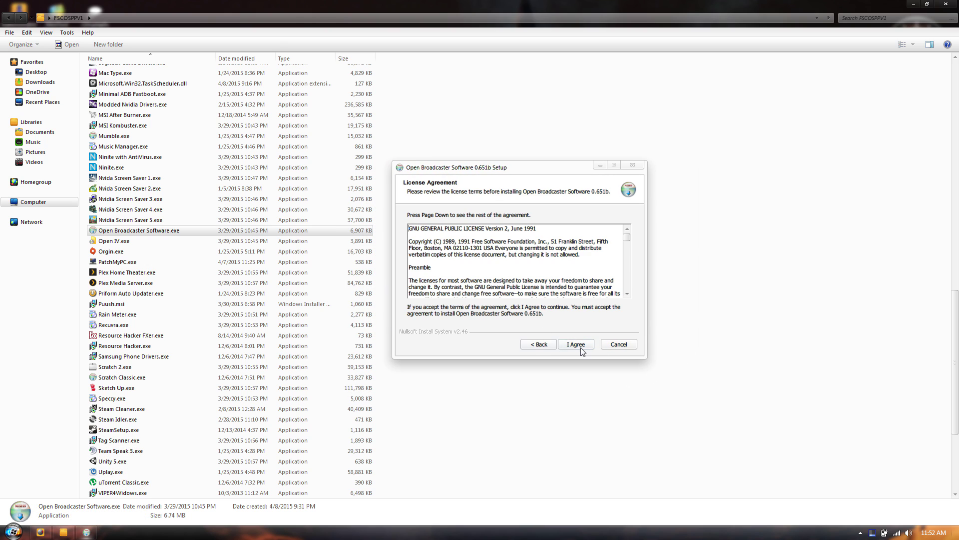
{"action": "left_click", "coordinate": [581, 348]}
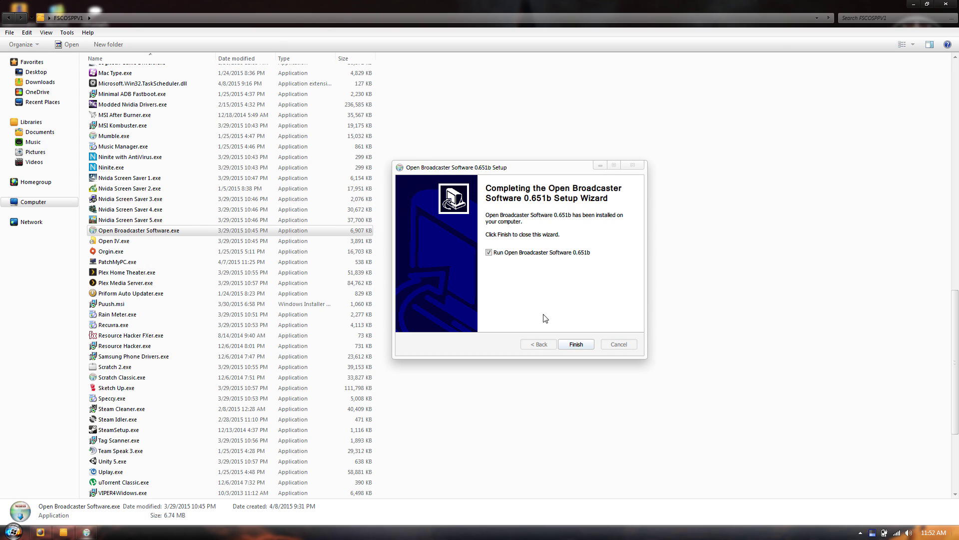
{"action": "left_click", "coordinate": [576, 345]}
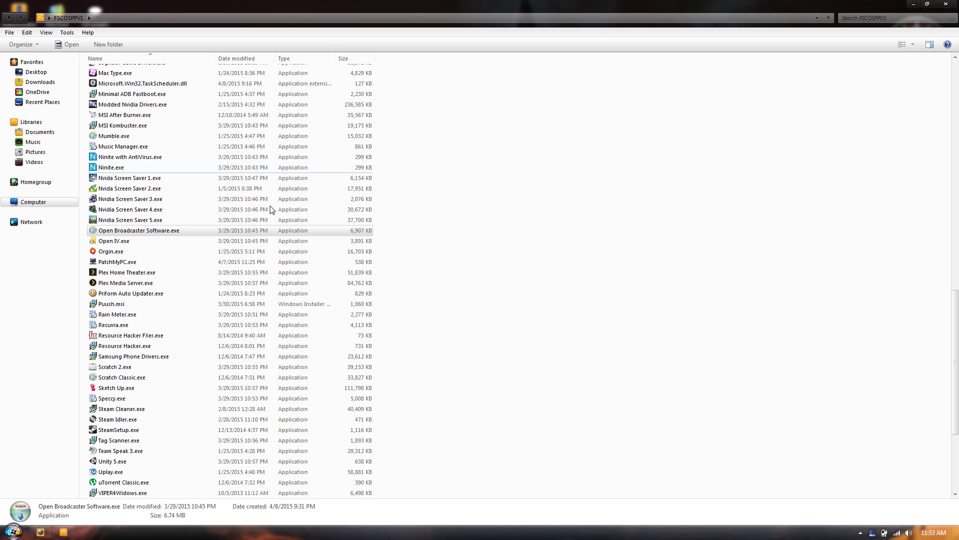
Run the Open IV.exe installer from the FSCOSPPV1 folder, continue in English, and move the setup window off the file list
{"action": "right_click", "coordinate": [102, 244]}
{"action": "left_click", "coordinate": [135, 260]}
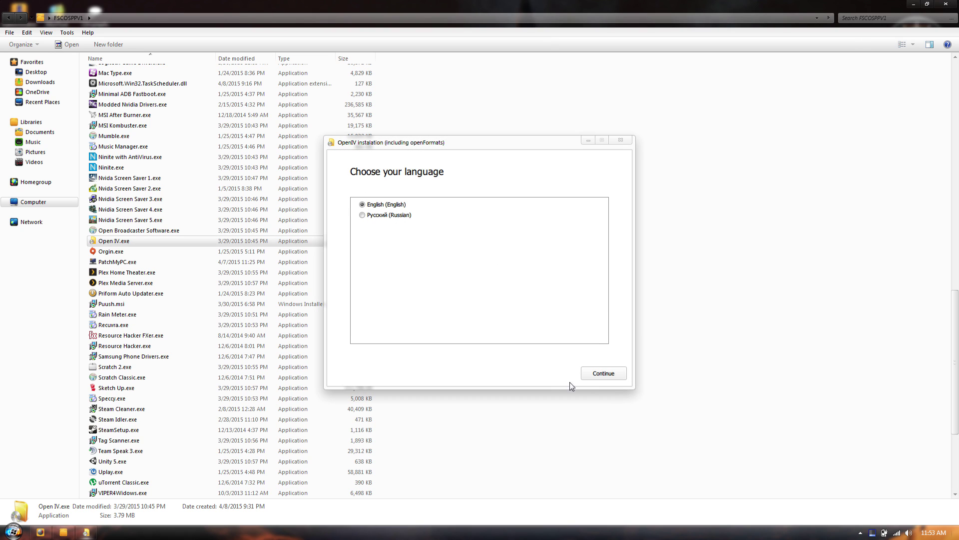
{"action": "left_click", "coordinate": [615, 378]}
{"action": "left_click_drag", "start_coordinate": [444, 144], "coordinate": [739, 65]}
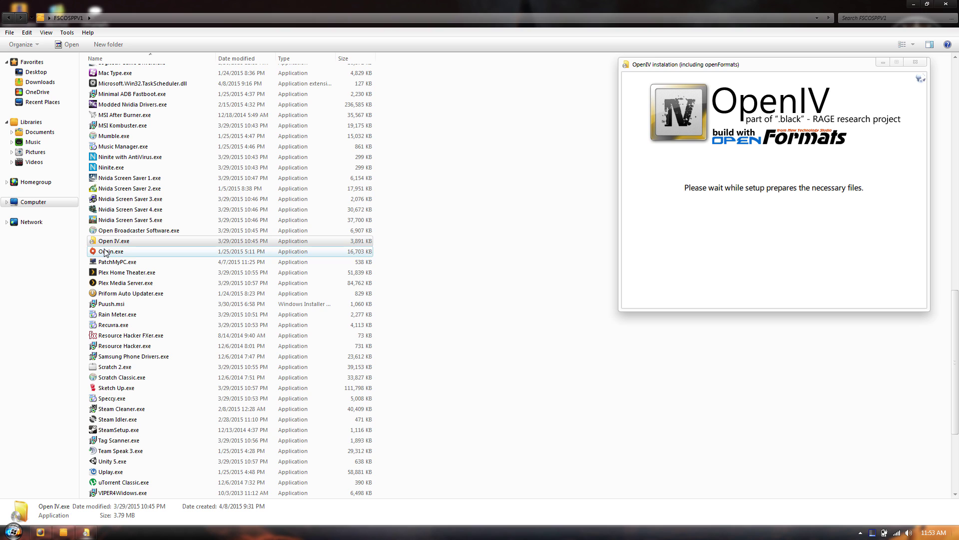
Continue the OpenIV setup with installation to this computer, without a desktop icon or automatic launch, and start the download
{"action": "left_click", "coordinate": [901, 298]}
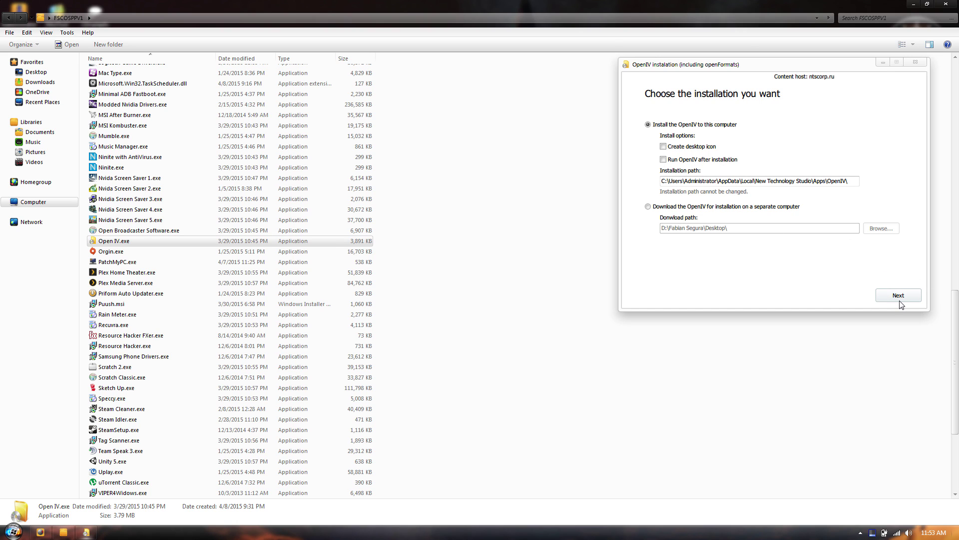
{"action": "left_click", "coordinate": [900, 301]}
{"action": "left_click", "coordinate": [481, 301]}
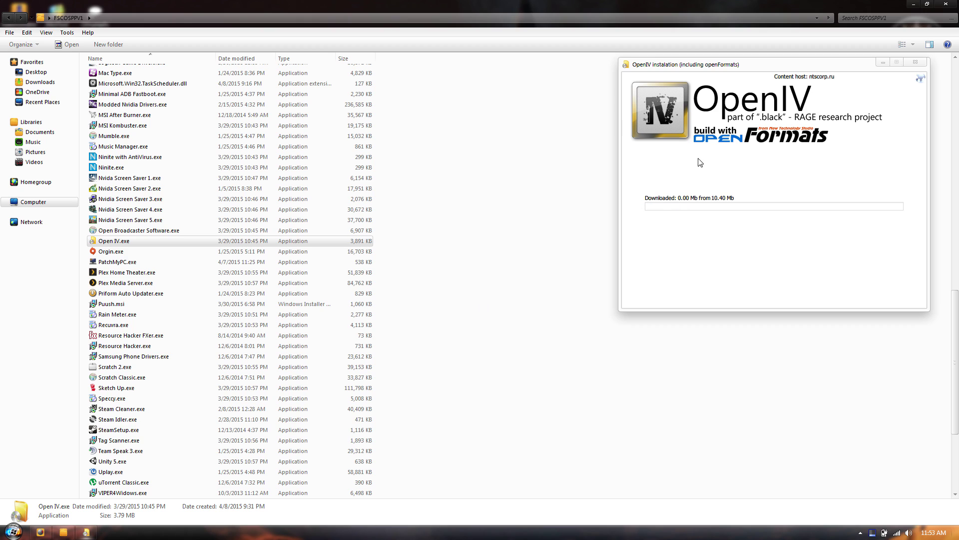
Bring the FSCOSPPV1 folder window to the front and run PatchMyPC.exe as administrator
{"action": "left_click", "coordinate": [159, 251]}
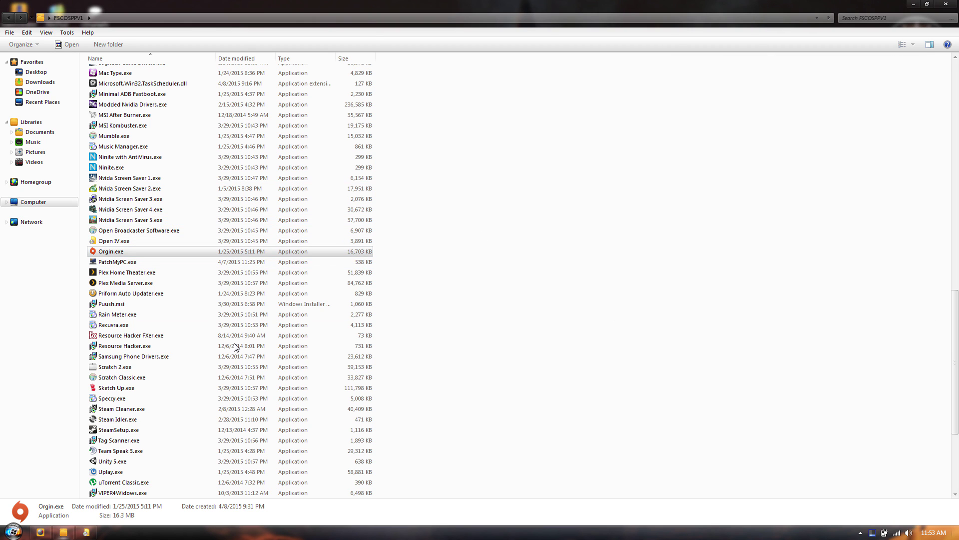
{"action": "left_click", "coordinate": [108, 262]}
{"action": "right_click", "coordinate": [103, 262]}
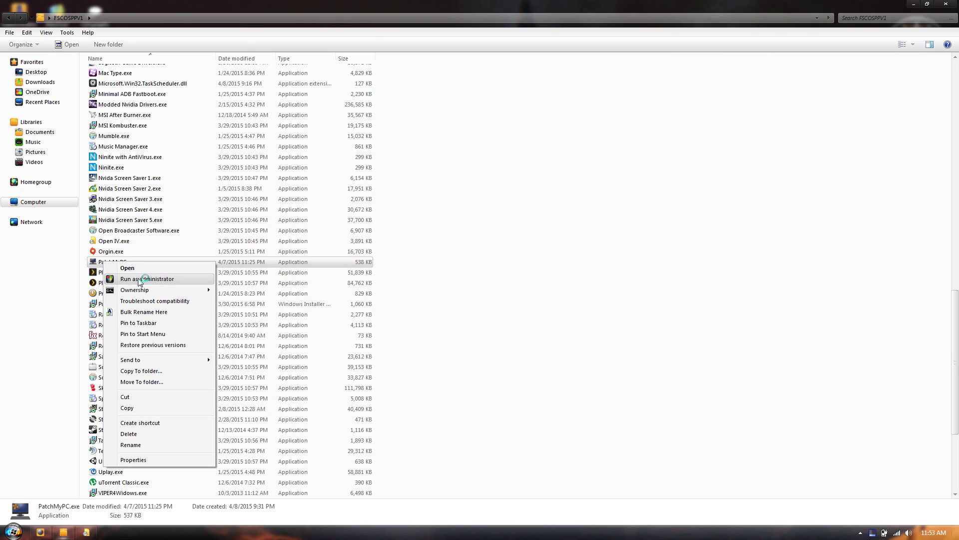
{"action": "left_click", "coordinate": [131, 279]}
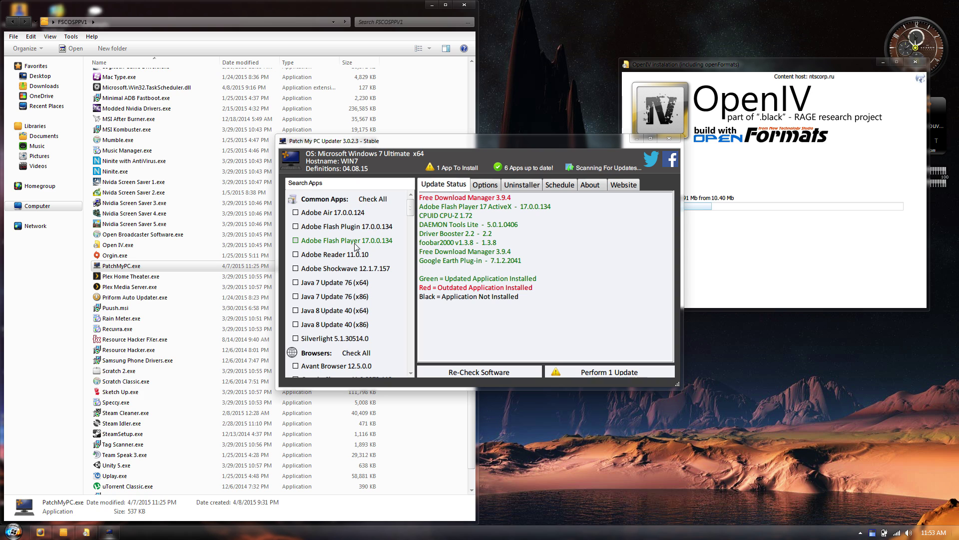
Look through the app list in Patch My PC Updater, close it, and maximize the FSCOSPPV1 folder window
{"action": "scroll", "coordinate": [349, 268], "scroll_direction": "down", "scroll_amount": 10}
{"action": "scroll", "coordinate": [363, 285], "scroll_direction": "down", "scroll_amount": 10}
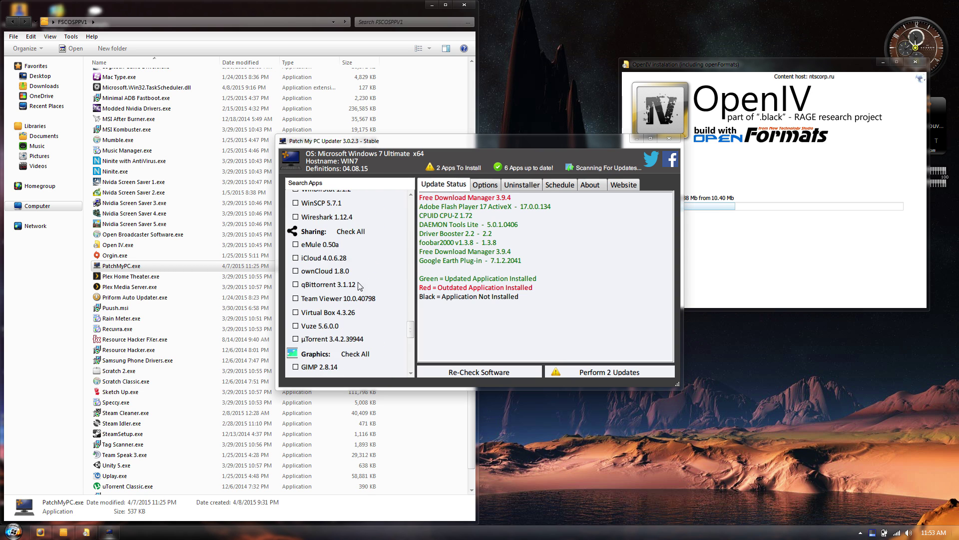
{"action": "scroll", "coordinate": [345, 273], "scroll_direction": "up", "scroll_amount": 15}
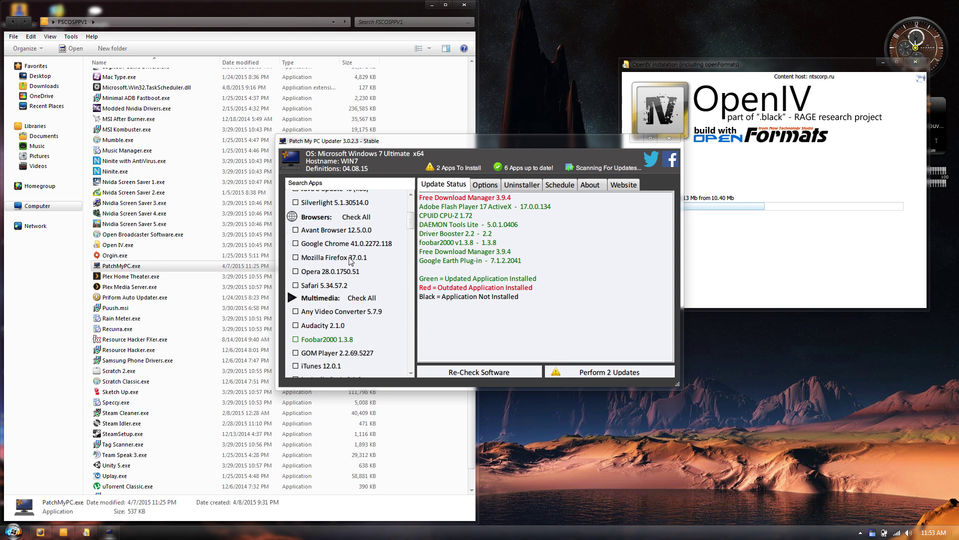
{"action": "left_click", "coordinate": [669, 138]}
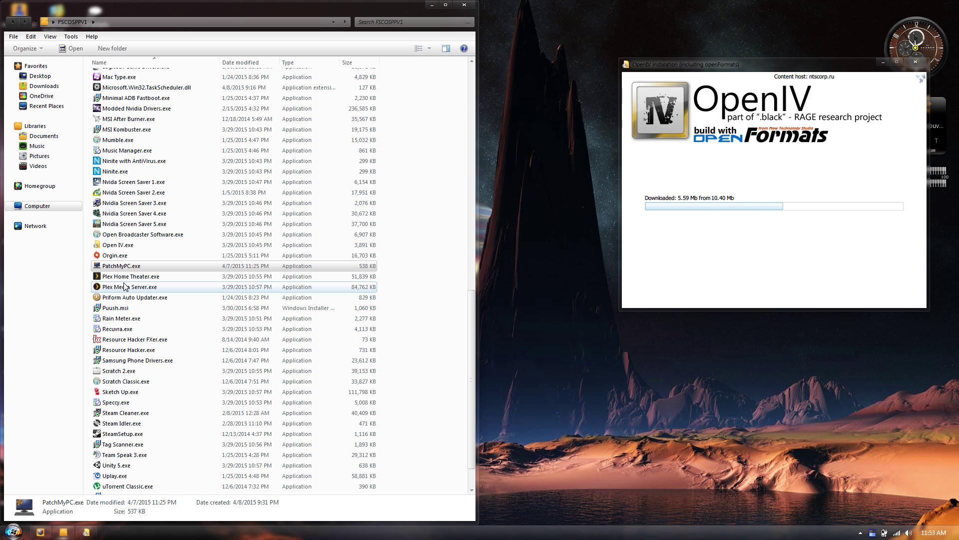
{"action": "double_click", "coordinate": [361, 11]}
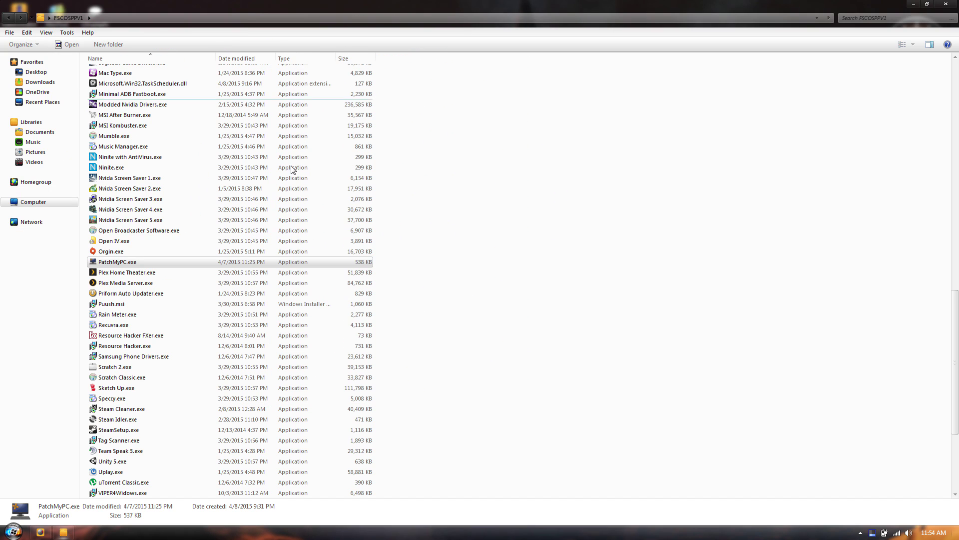
{"action": "left_click", "coordinate": [119, 272]}
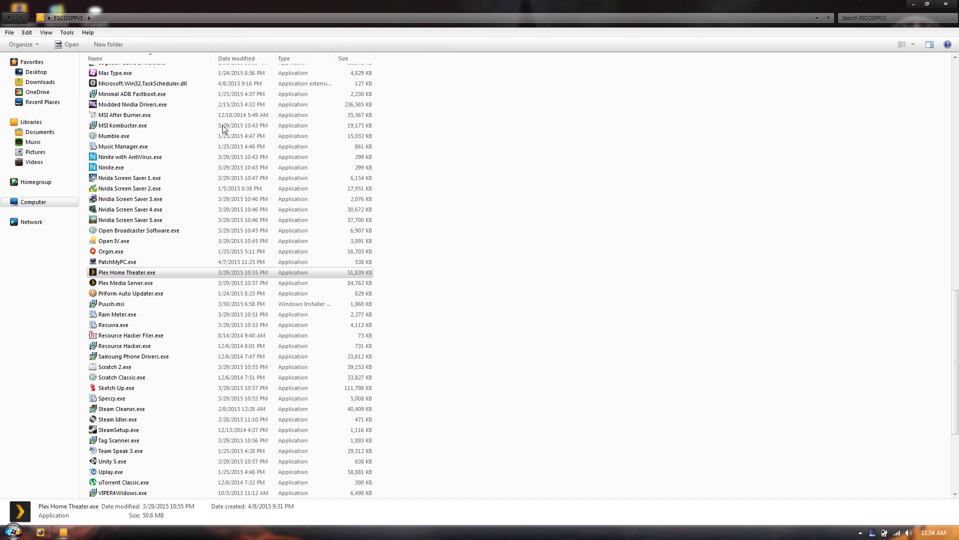
{"action": "left_click_drag", "start_coordinate": [301, 15], "coordinate": [471, 2]}
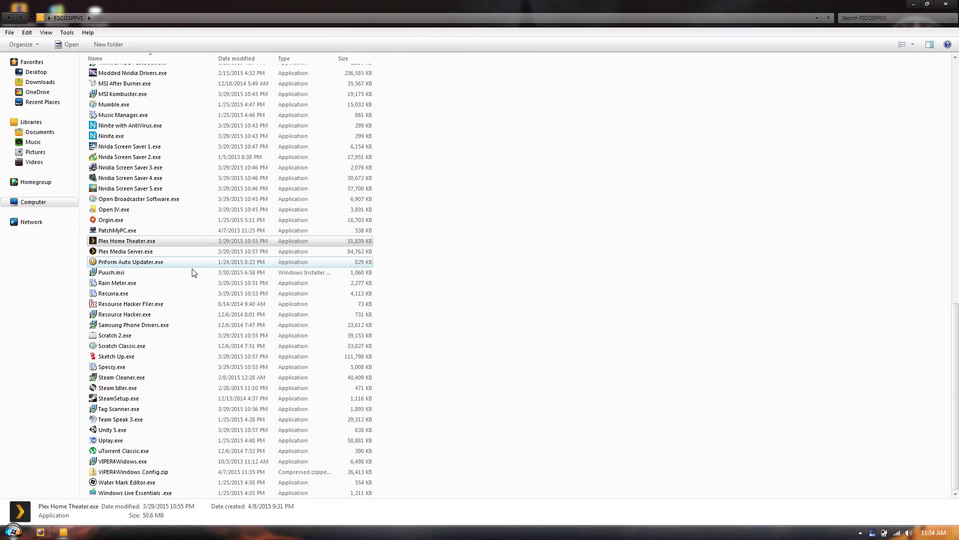
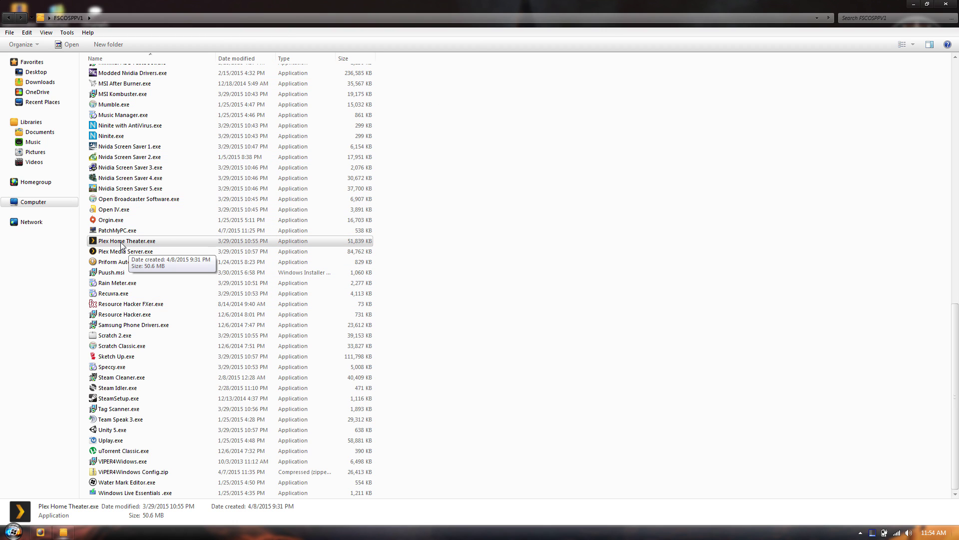
{"action": "left_click_drag", "start_coordinate": [450, 6], "coordinate": [539, 4]}
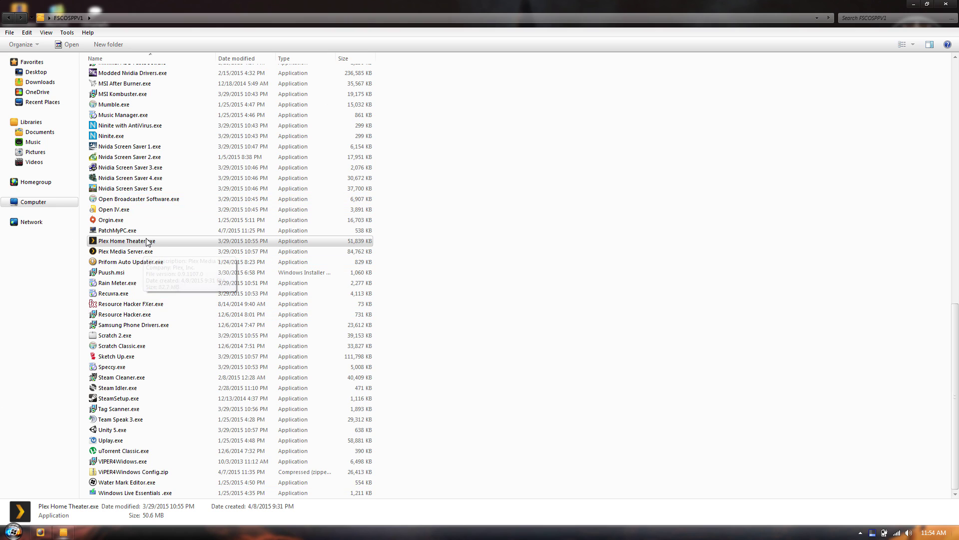
{"action": "right_click", "coordinate": [109, 245]}
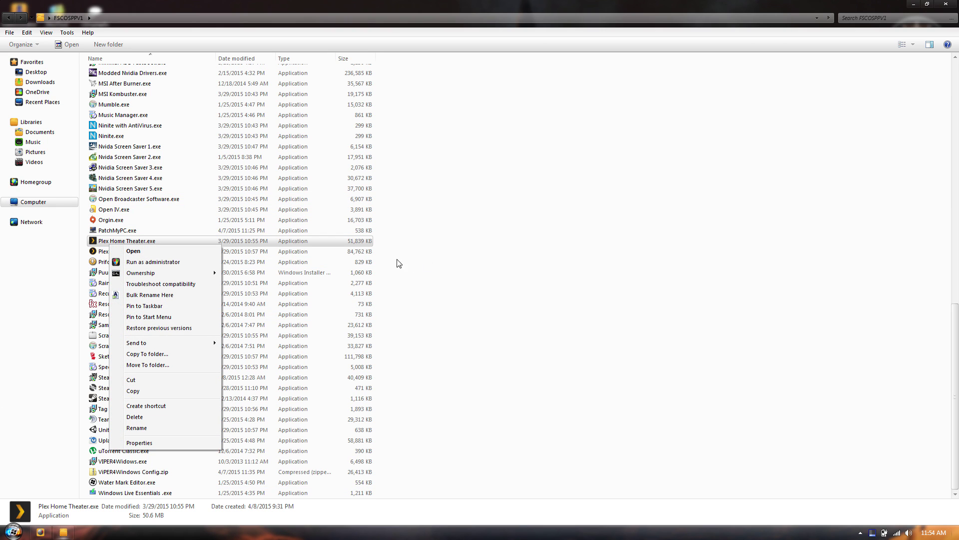
{"action": "left_click", "coordinate": [509, 273]}
{"action": "right_click", "coordinate": [144, 254]}
{"action": "left_click", "coordinate": [498, 274]}
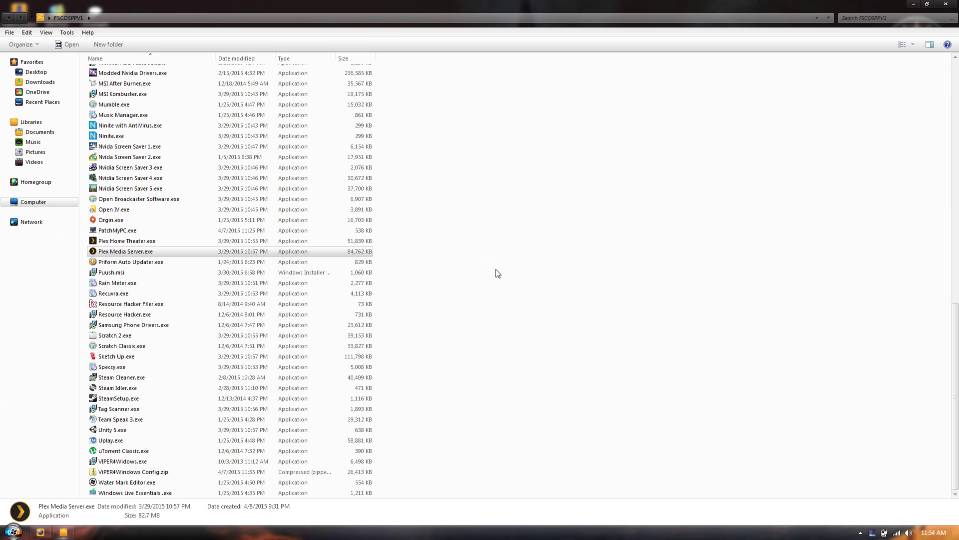
{"action": "left_click", "coordinate": [498, 273]}
Run Priform Auto Updater.exe as administrator and move the FileHippo.com App Manager setup window aside
{"action": "right_click", "coordinate": [140, 263]}
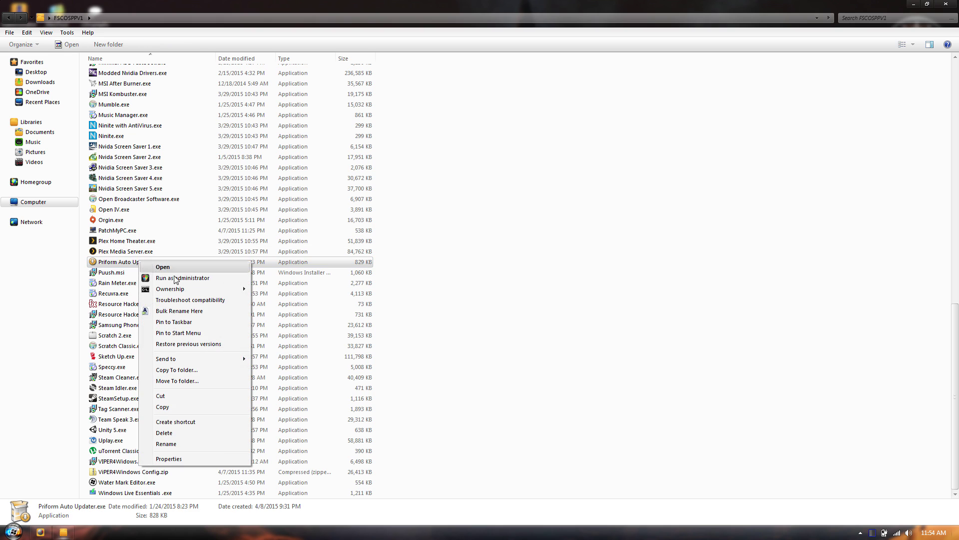
{"action": "left_click", "coordinate": [186, 276]}
{"action": "left_click", "coordinate": [481, 290]}
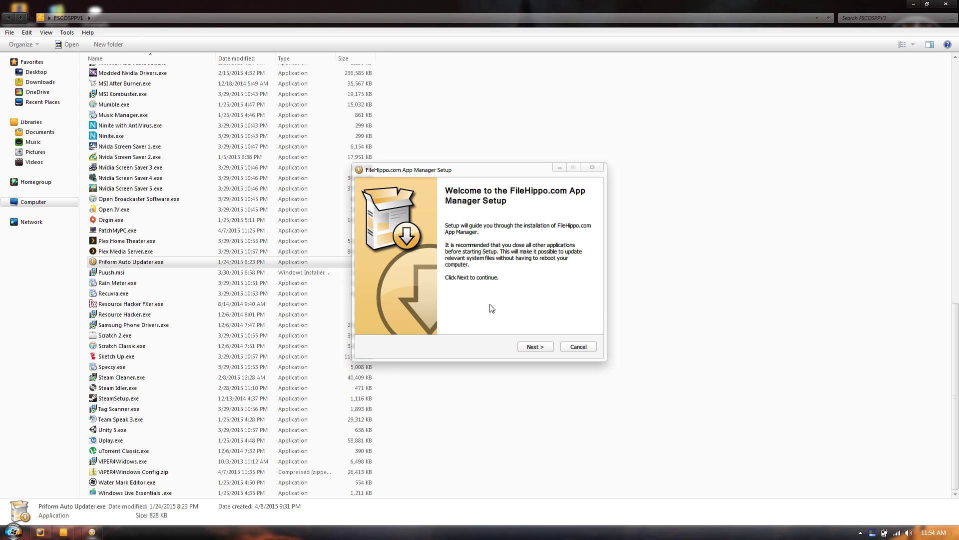
{"action": "left_click_drag", "start_coordinate": [482, 171], "coordinate": [270, 246]}
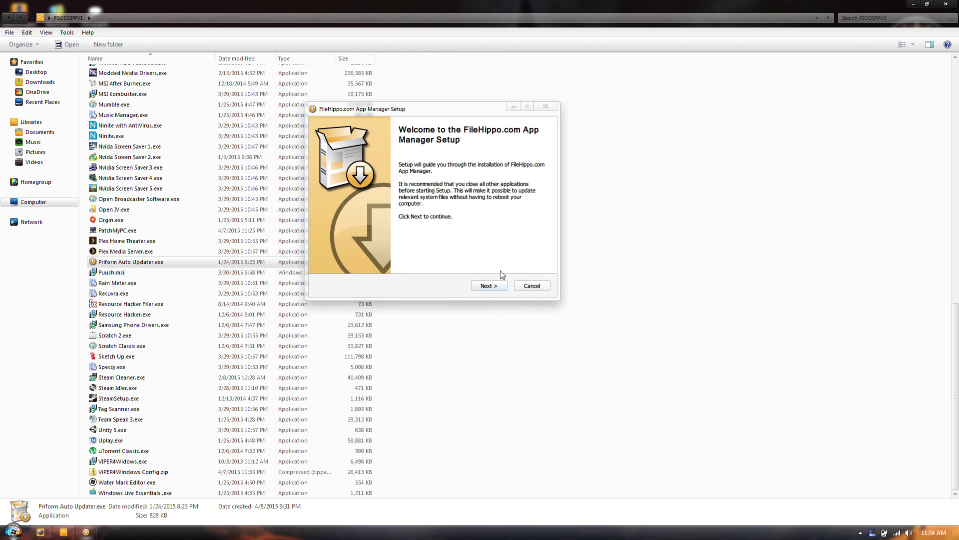
Install FileHippo.com App Manager, close the completed setup, and exit the app running in the notification area
{"action": "left_click", "coordinate": [490, 289]}
{"action": "left_click", "coordinate": [487, 289]}
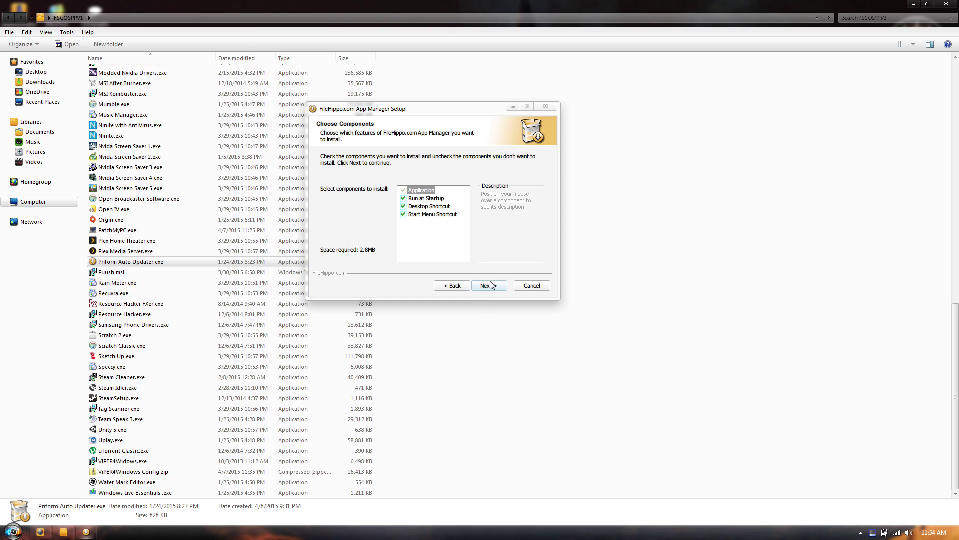
{"action": "left_click", "coordinate": [489, 288]}
{"action": "left_click", "coordinate": [451, 286]}
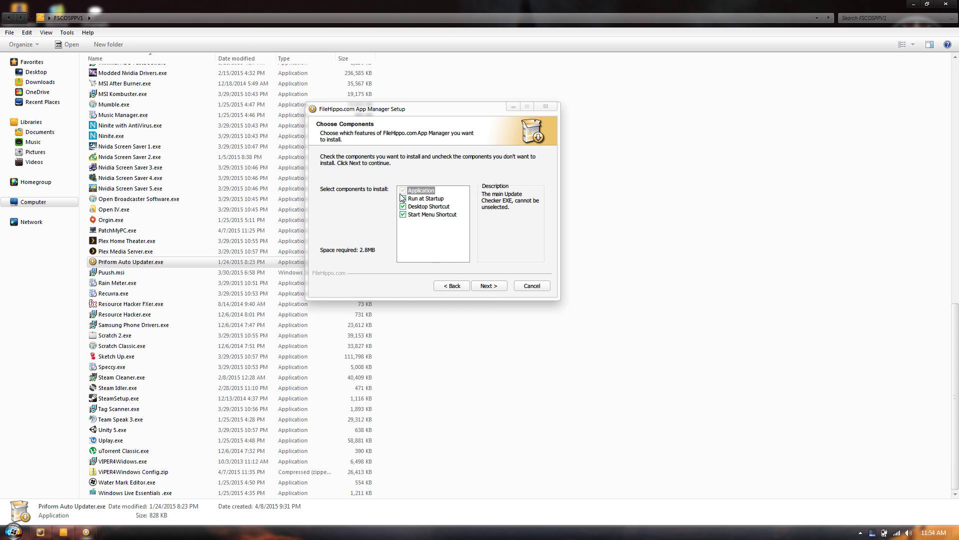
{"action": "left_click", "coordinate": [491, 286]}
{"action": "left_click", "coordinate": [490, 287]}
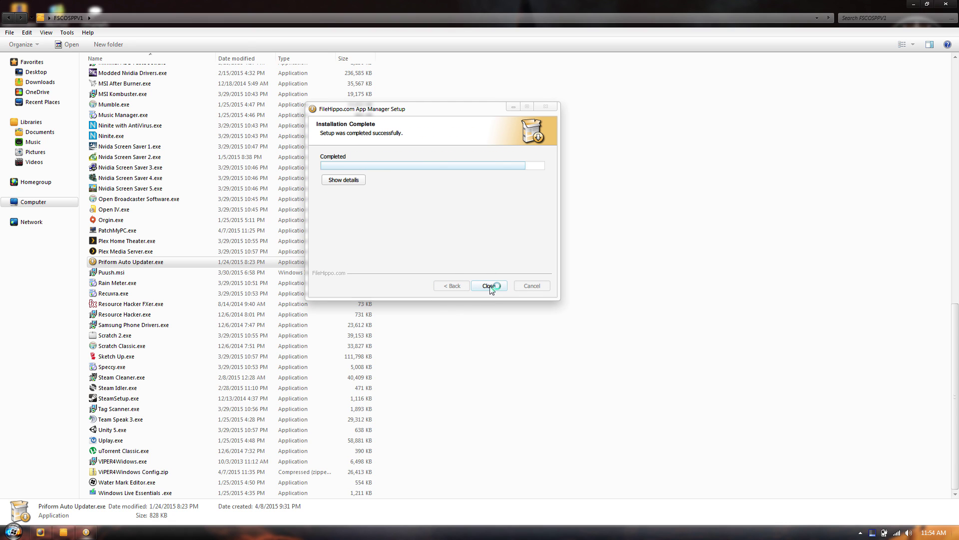
{"action": "left_click", "coordinate": [489, 287]}
{"action": "left_click", "coordinate": [860, 532]}
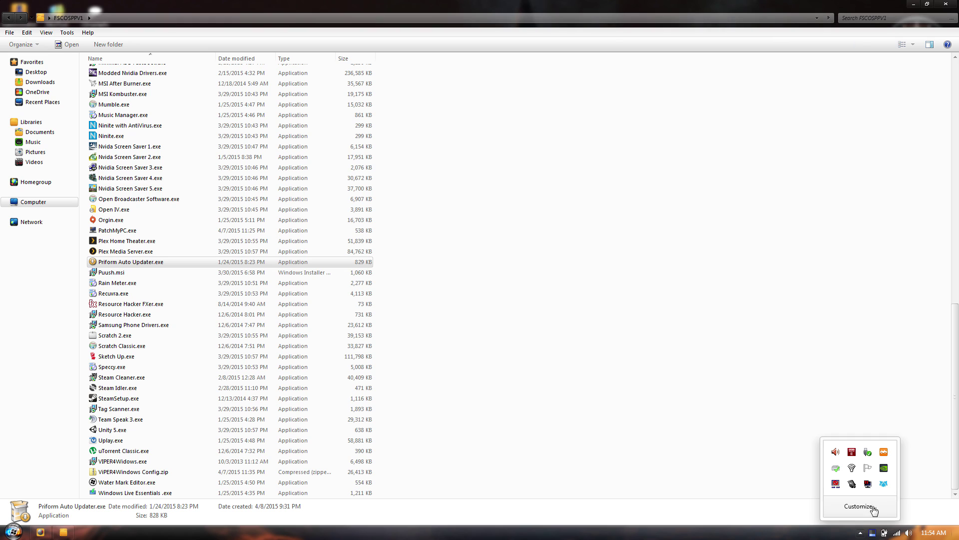
{"action": "right_click", "coordinate": [884, 487]}
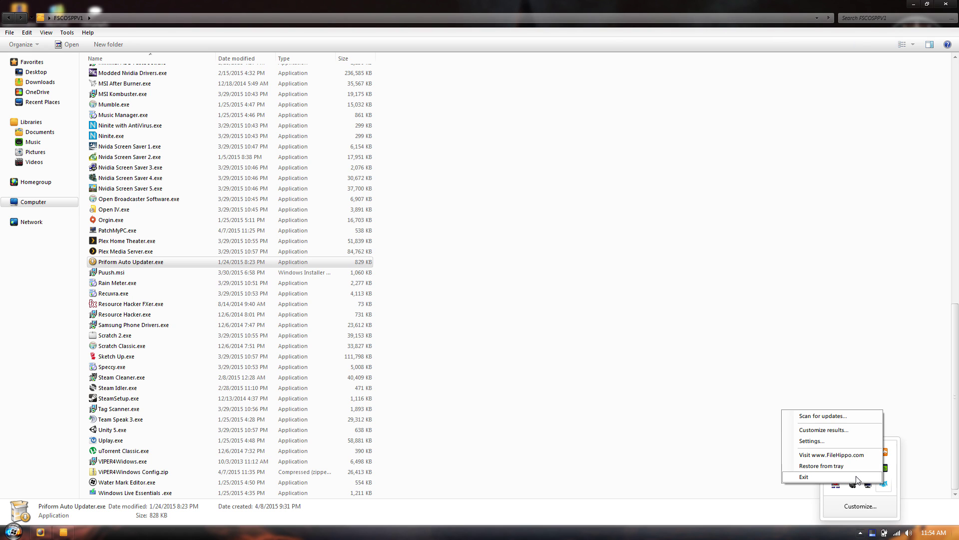
Start the Puush.msi installer from the FSCOSPPV1 folder
{"action": "right_click", "coordinate": [112, 273]}
{"action": "left_click", "coordinate": [131, 279]}
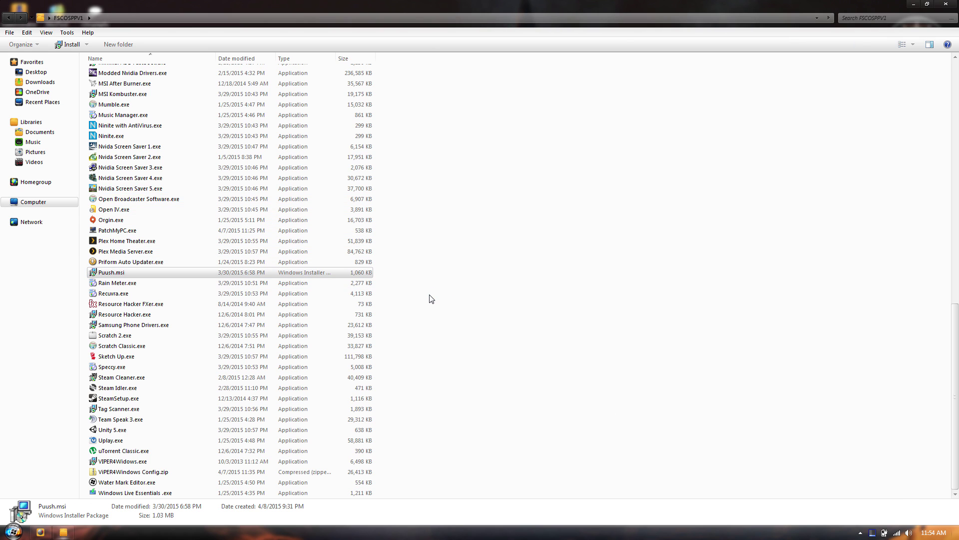
{"action": "left_click", "coordinate": [507, 276]}
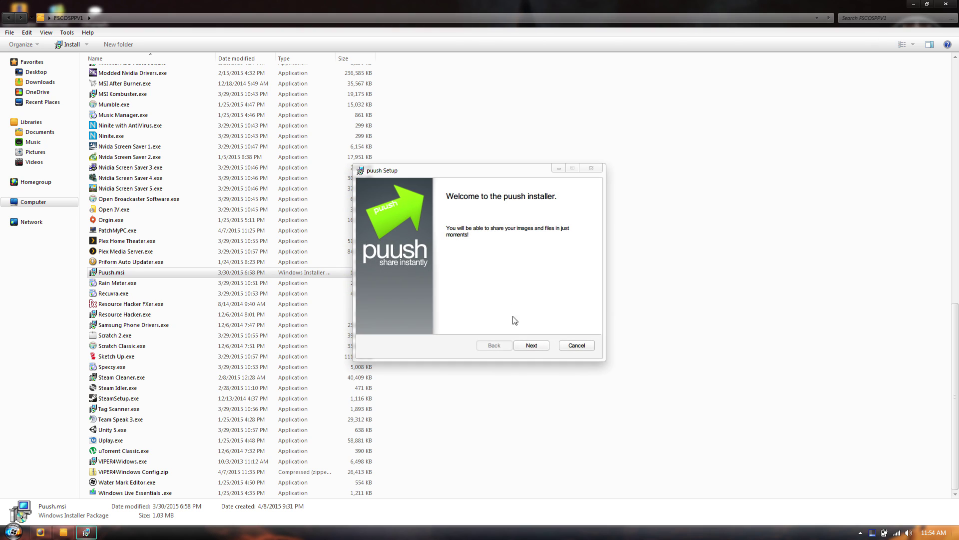
Install puush, finish its setup, and close the quick start window without logging in
{"action": "left_click", "coordinate": [532, 346]}
{"action": "left_click", "coordinate": [531, 346]}
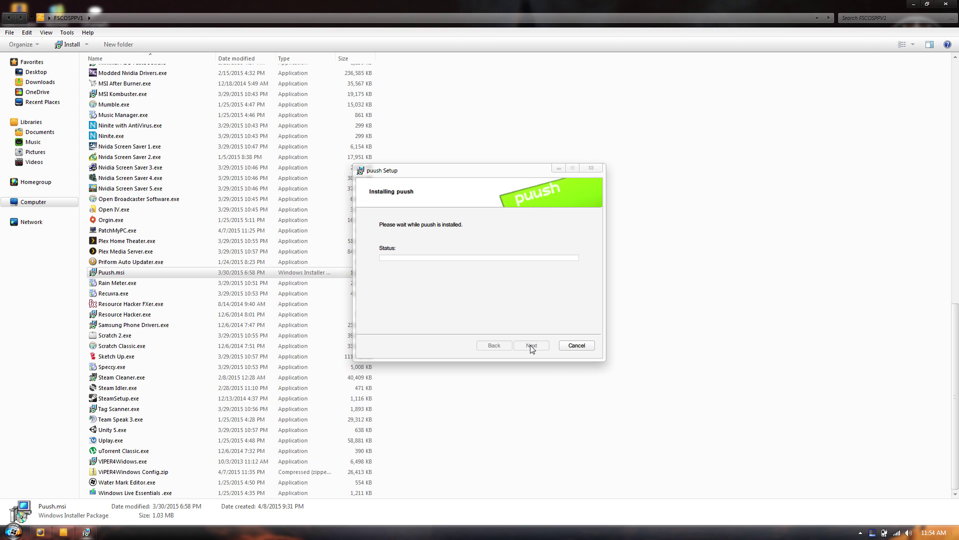
{"action": "left_click_drag", "start_coordinate": [460, 168], "coordinate": [649, 125]}
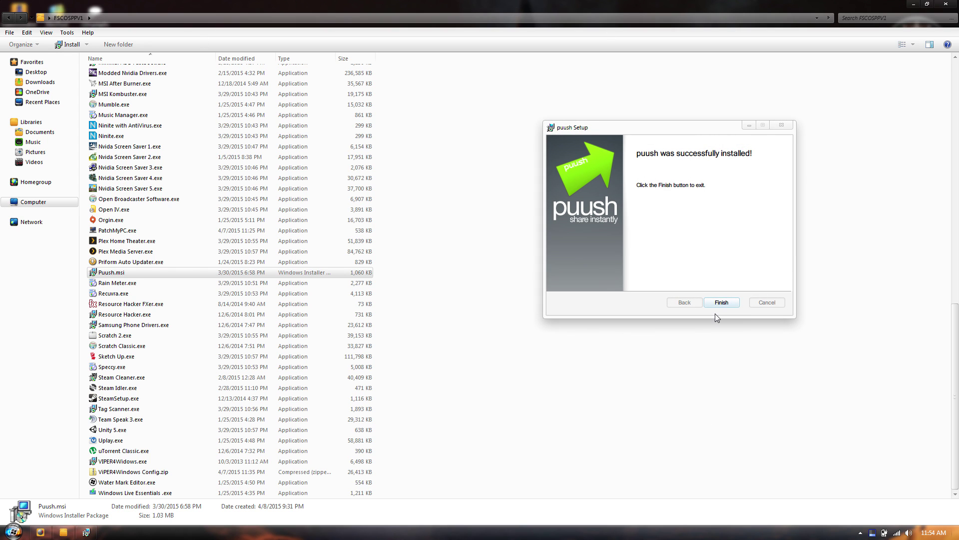
{"action": "left_click", "coordinate": [722, 303]}
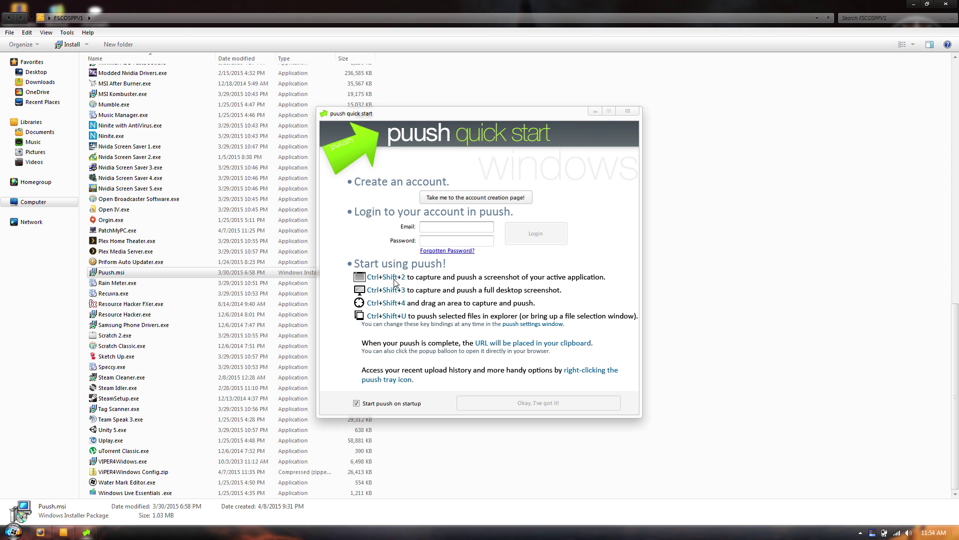
{"action": "left_click", "coordinate": [633, 111]}
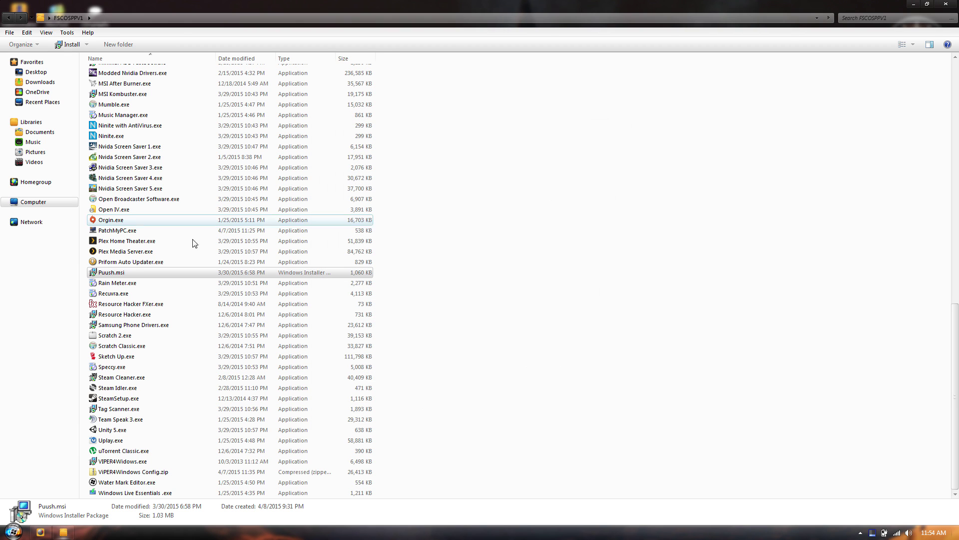
Run the Rain Meter.exe installer in English and dismiss the reopened puush quick start window
{"action": "right_click", "coordinate": [114, 284]}
{"action": "left_click", "coordinate": [151, 302]}
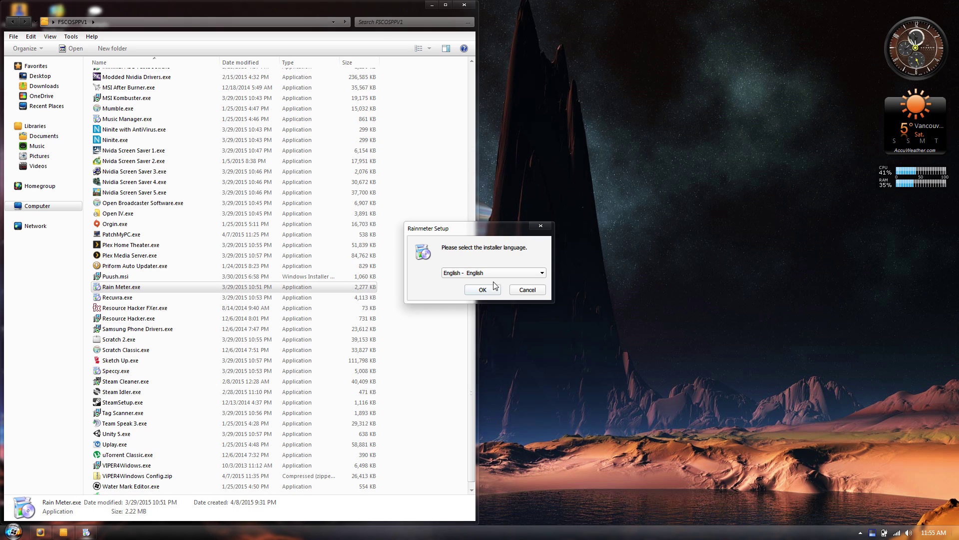
{"action": "left_click", "coordinate": [493, 283]}
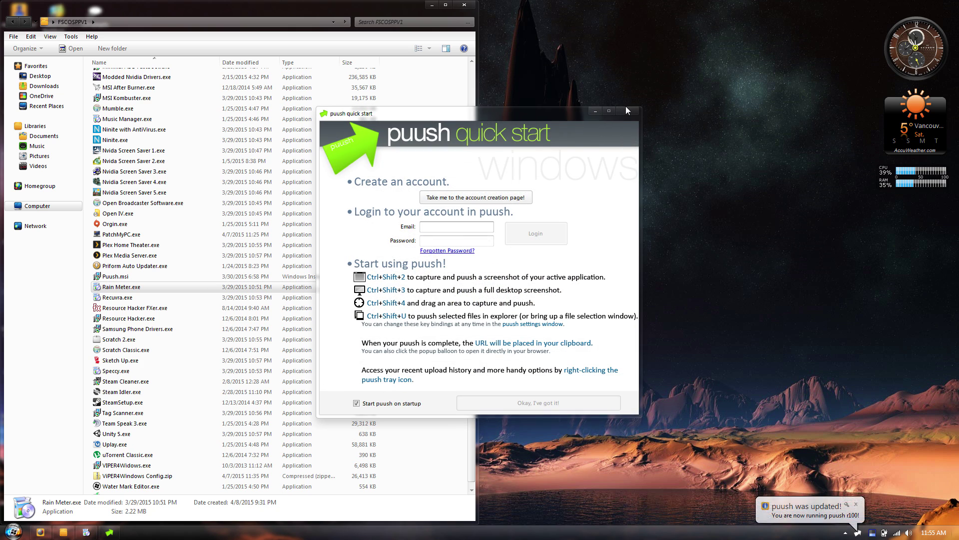
{"action": "left_click", "coordinate": [612, 110]}
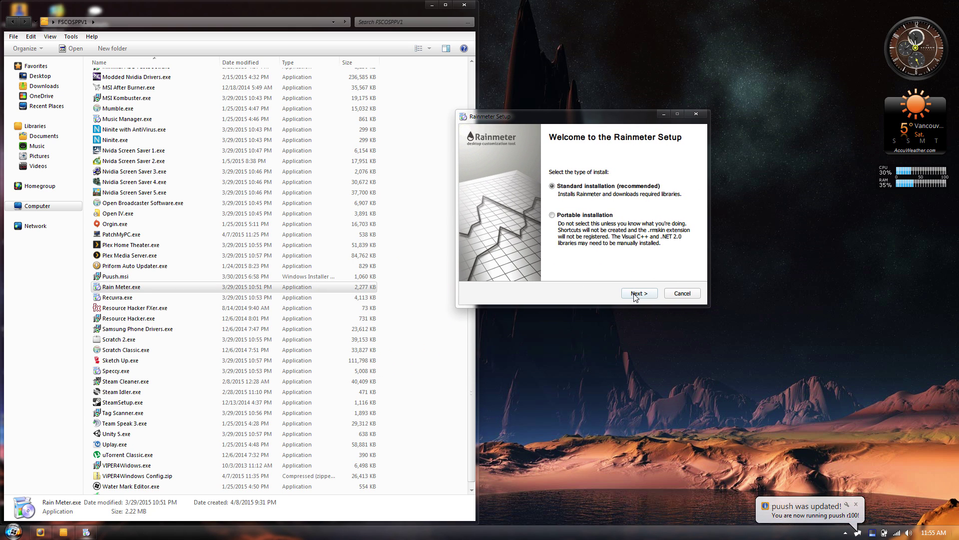
Perform the standard Rainmeter installation and finish the setup with Run Rainmeter enabled
{"action": "left_click", "coordinate": [639, 295]}
{"action": "left_click", "coordinate": [642, 295]}
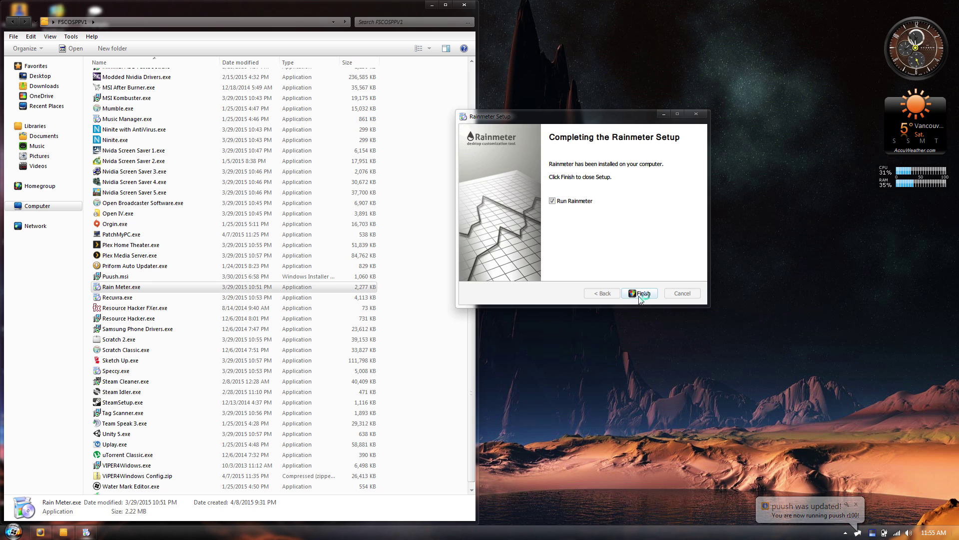
{"action": "left_click", "coordinate": [641, 295]}
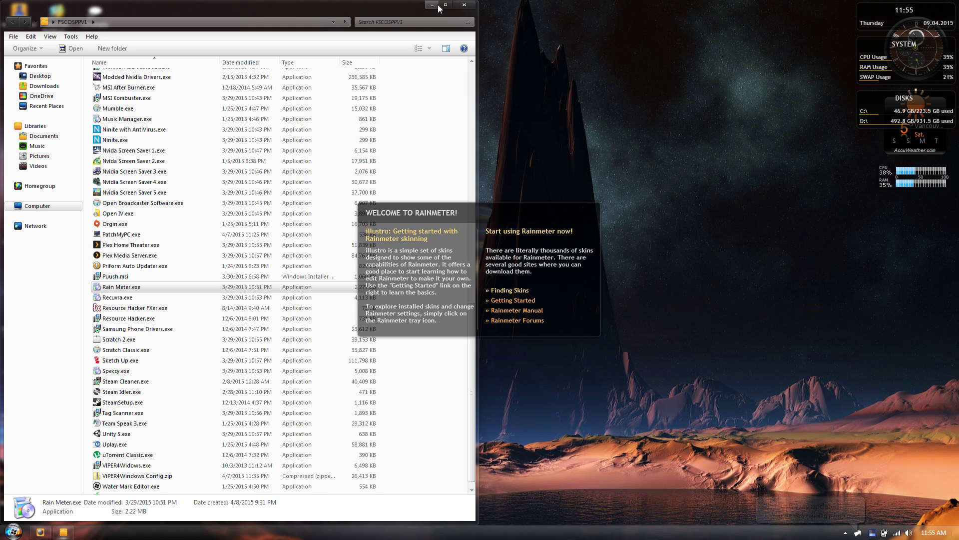
Clear the FSCOSPPV1 folder window from the desktop and unload Rainmeter's illustro Welcome skin
{"action": "left_click", "coordinate": [464, 5]}
{"action": "right_click", "coordinate": [503, 235]}
{"action": "mouse_move", "coordinate": [530, 253]}
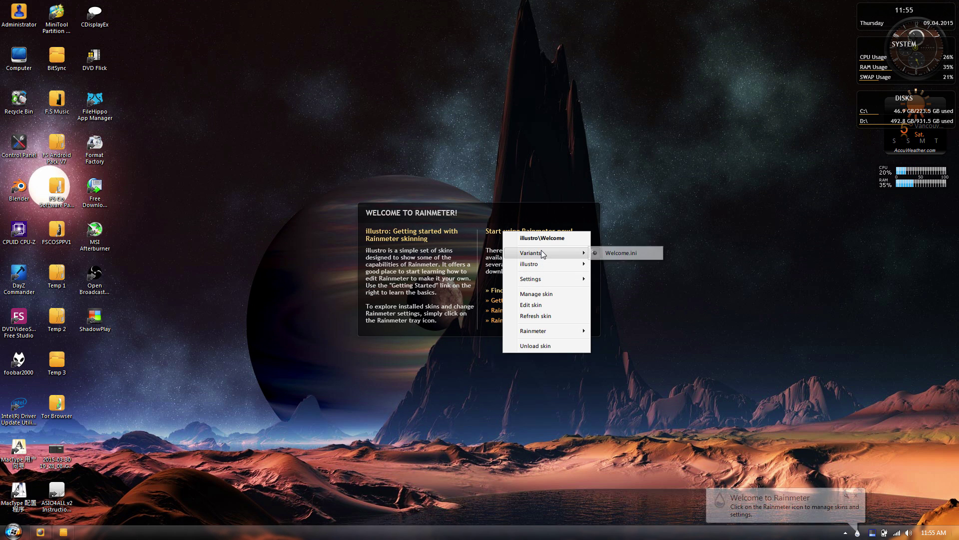
{"action": "left_click", "coordinate": [621, 252]}
Close the CPU meter, weather and clock desktop gadgets, moving Rainmeter's Disks and Clock skins out of the way
{"action": "left_click_drag", "start_coordinate": [917, 186], "coordinate": [628, 197]}
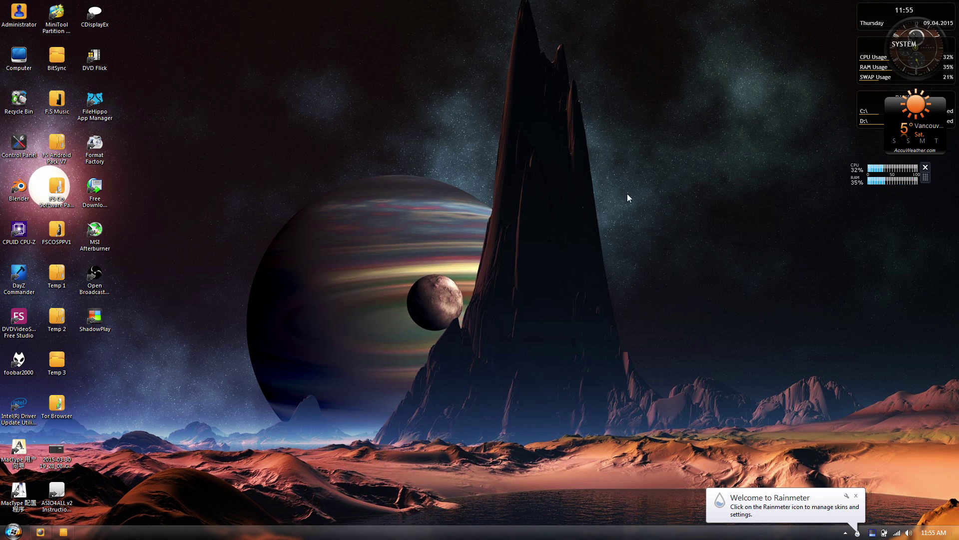
{"action": "left_click", "coordinate": [666, 179]}
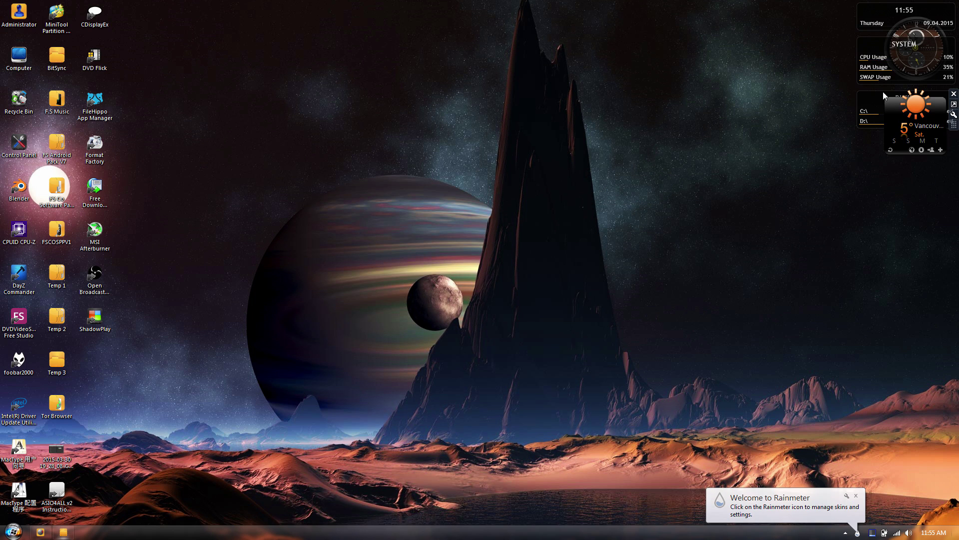
{"action": "left_click_drag", "start_coordinate": [904, 96], "coordinate": [763, 136]}
{"action": "left_click_drag", "start_coordinate": [876, 19], "coordinate": [704, 51]}
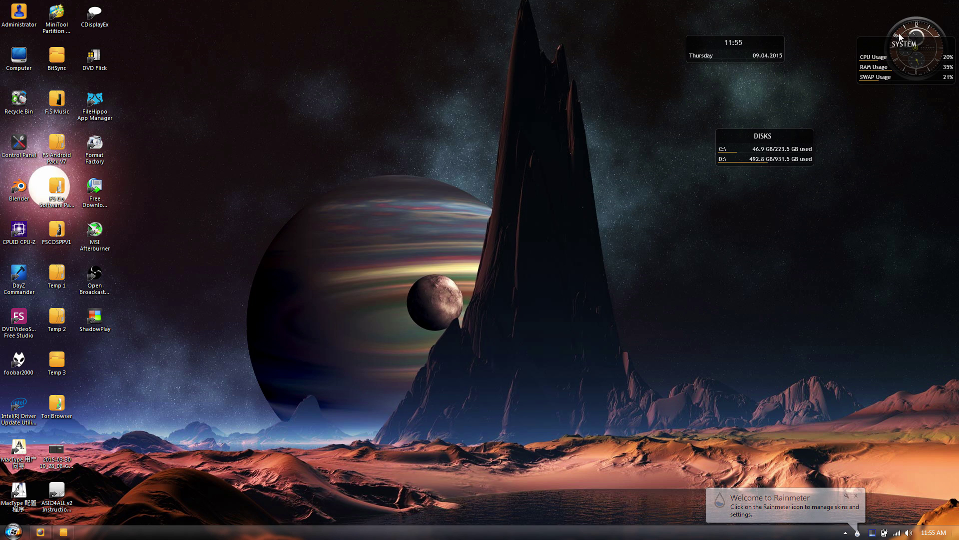
Load the illustro Network.ini skin onto the desktop
{"action": "right_click", "coordinate": [750, 52]}
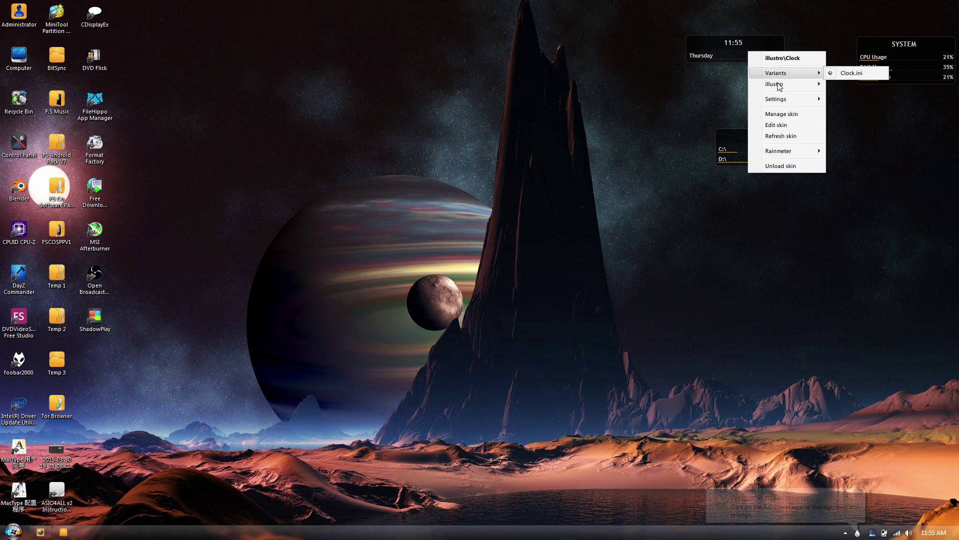
{"action": "mouse_move", "coordinate": [780, 84]}
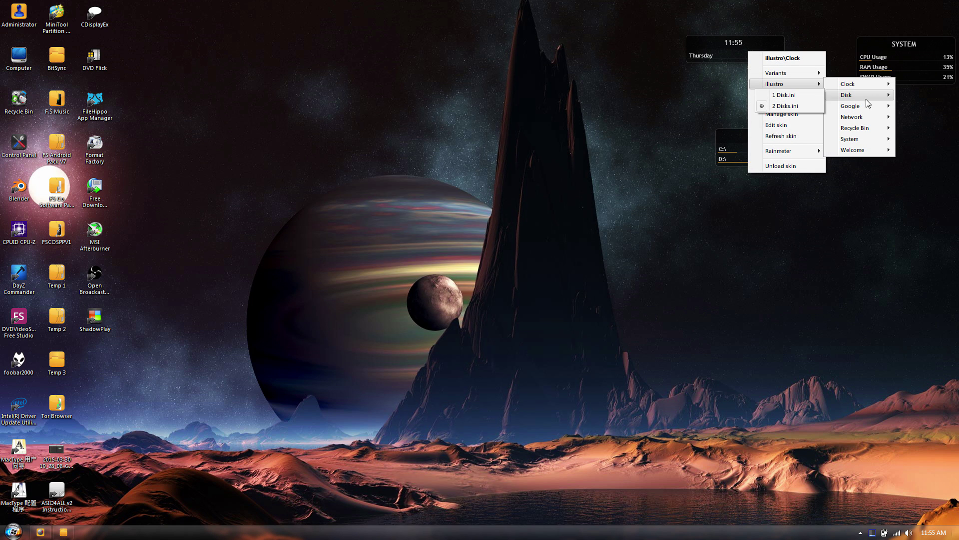
{"action": "left_click", "coordinate": [799, 116]}
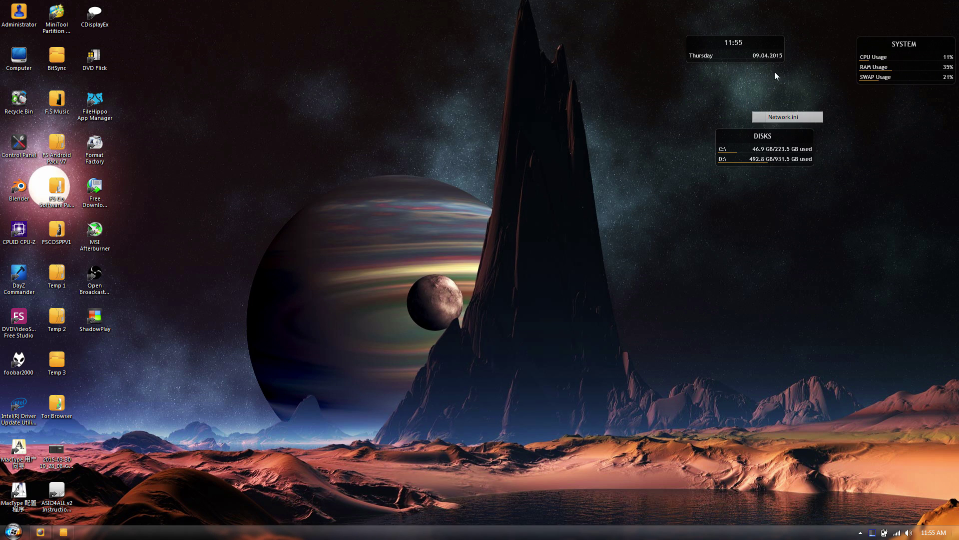
Unload the illustro Network skin that covers the desktop icons
{"action": "right_click", "coordinate": [772, 66]}
{"action": "key", "text": "Escape"}
{"action": "right_click", "coordinate": [71, 19]}
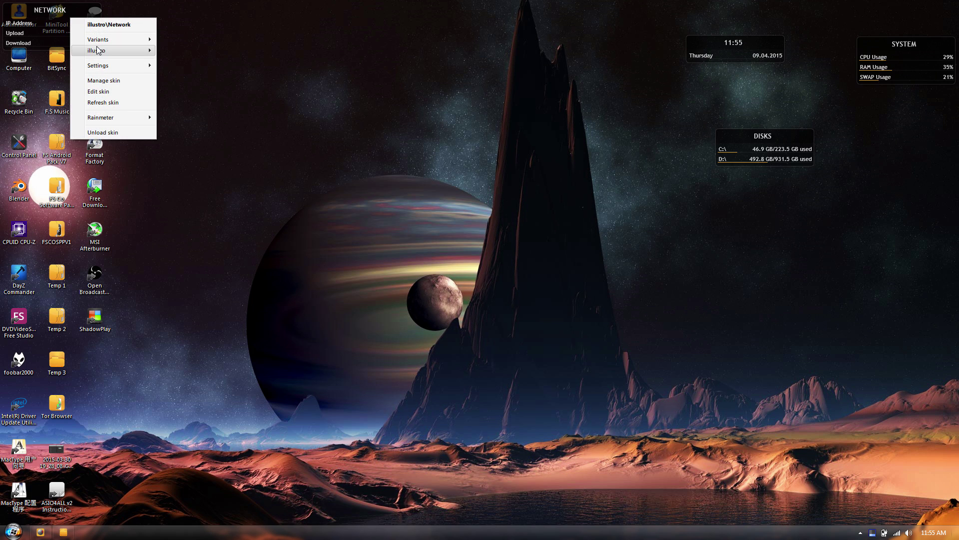
{"action": "mouse_move", "coordinate": [99, 44]}
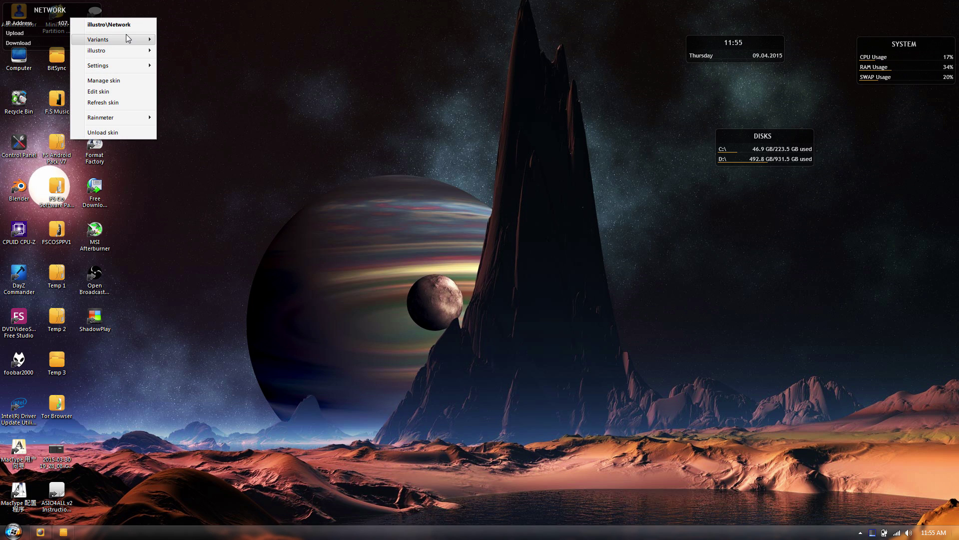
{"action": "left_click", "coordinate": [177, 40]}
Move the Clock skin above the System skin and the Disks skin below it, lining them up in a column
{"action": "right_click", "coordinate": [719, 43]}
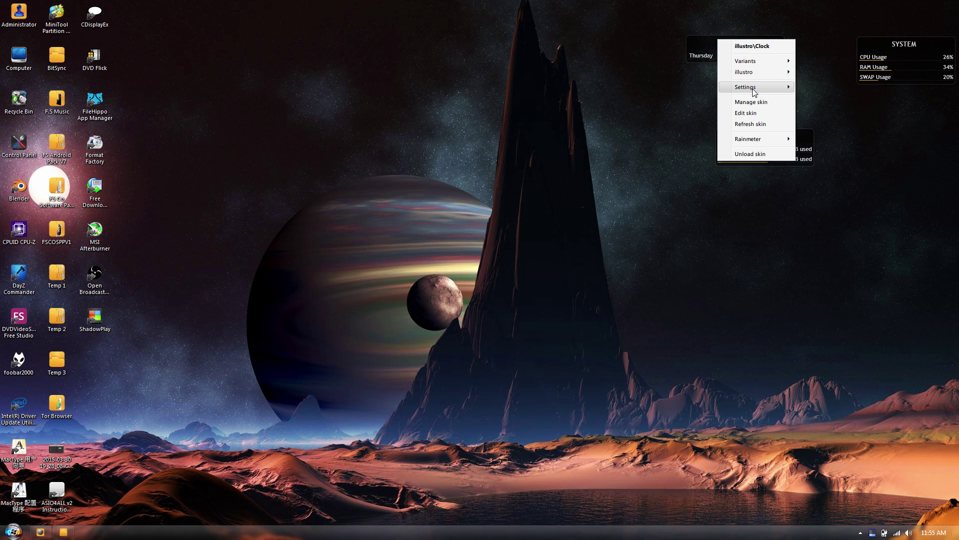
{"action": "mouse_move", "coordinate": [747, 74]}
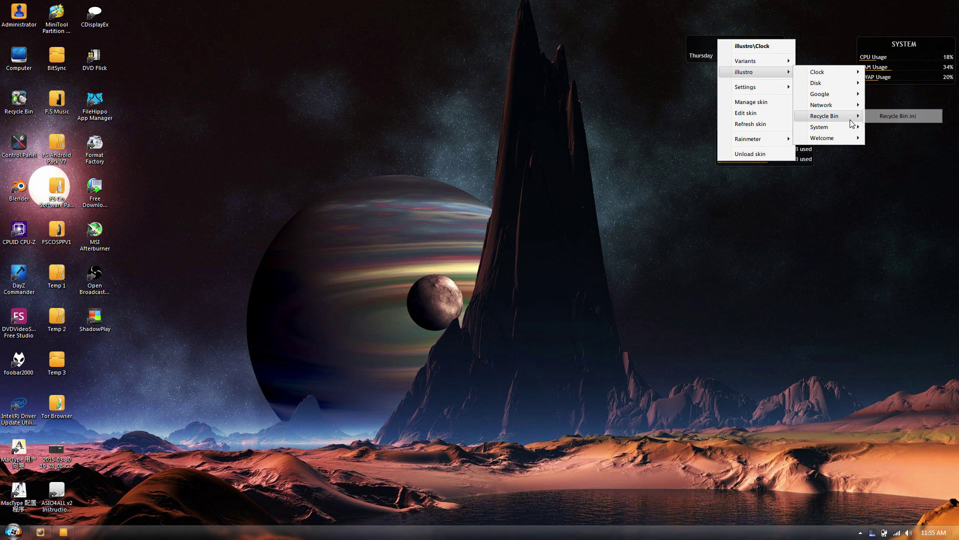
{"action": "left_click", "coordinate": [769, 58]}
{"action": "left_click_drag", "start_coordinate": [770, 58], "coordinate": [902, 5]}
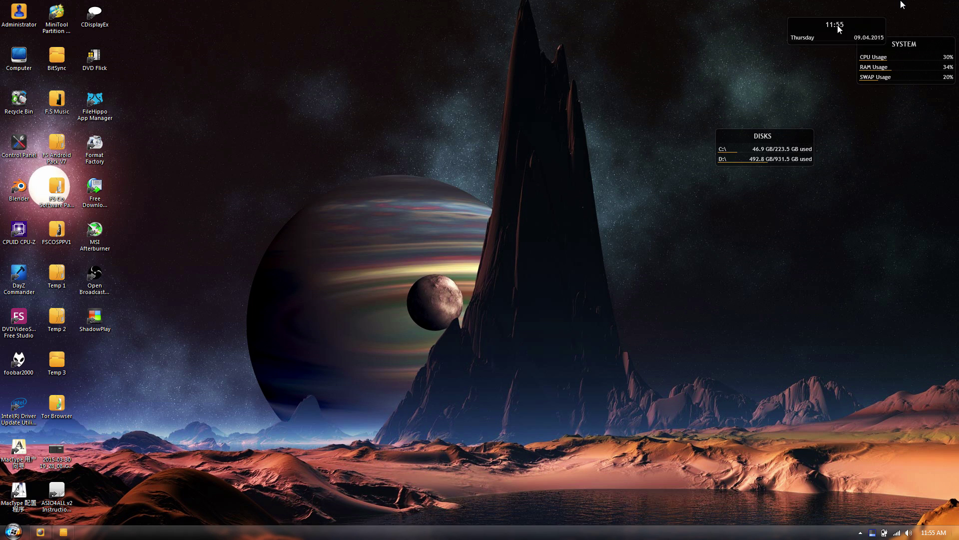
{"action": "left_click_drag", "start_coordinate": [768, 129], "coordinate": [930, 94]}
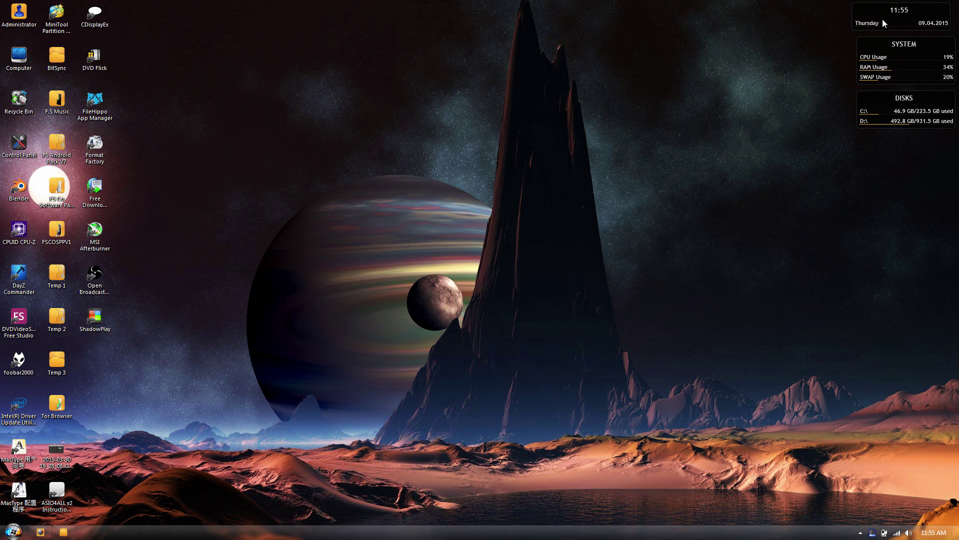
Run the Recuvra.exe installer from the FSCOSPPV1 folder as administrator and minimize the folder window
{"action": "left_click", "coordinate": [63, 531]}
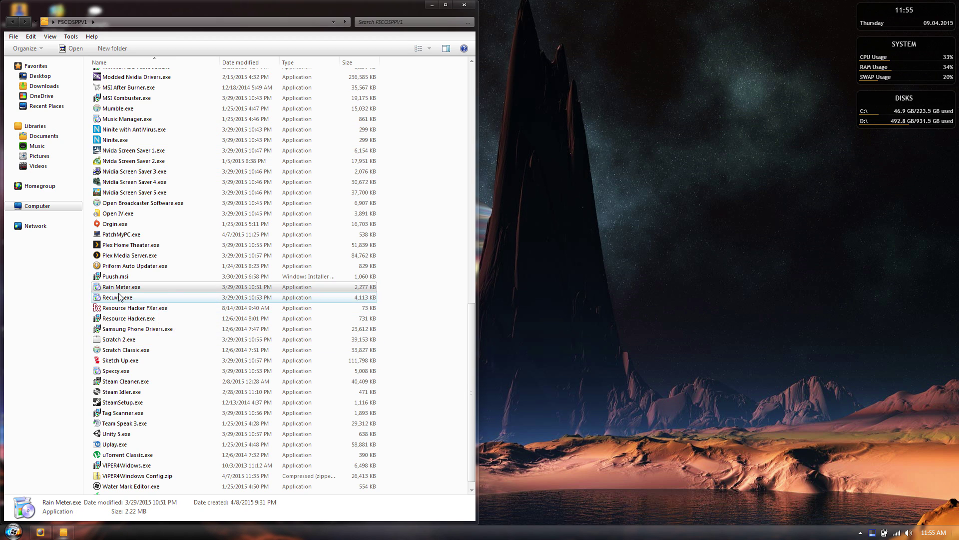
{"action": "scroll", "coordinate": [120, 297], "scroll_direction": "down", "scroll_amount": 1}
{"action": "right_click", "coordinate": [131, 290]}
{"action": "left_click", "coordinate": [165, 310]}
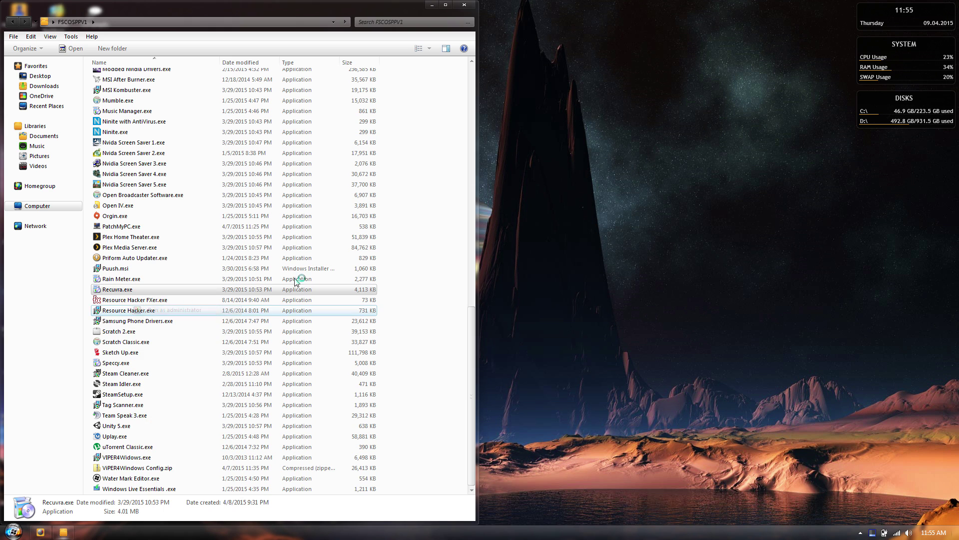
{"action": "left_click", "coordinate": [433, 5]}
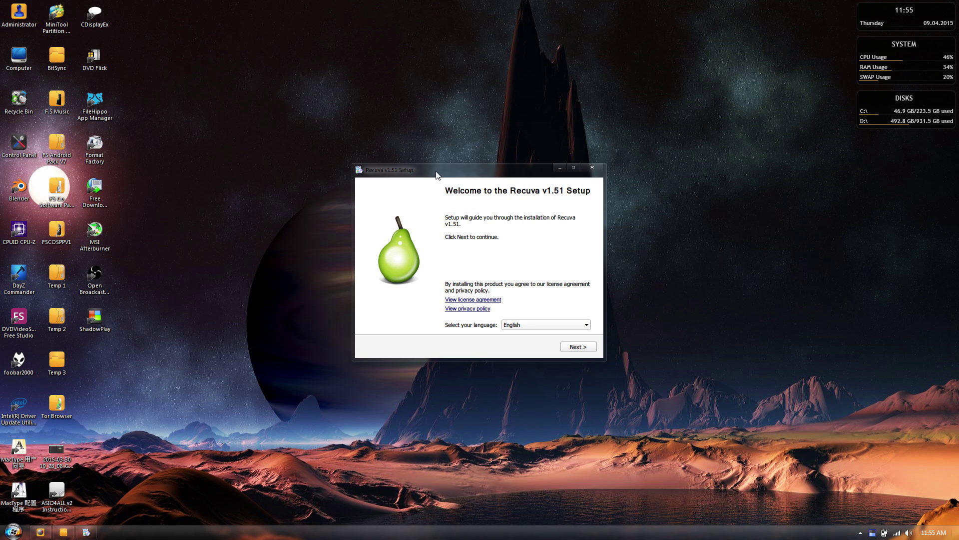
Install Recuva with the default install options, declining the Google Chrome offer, and finish without running it
{"action": "left_click", "coordinate": [577, 348]}
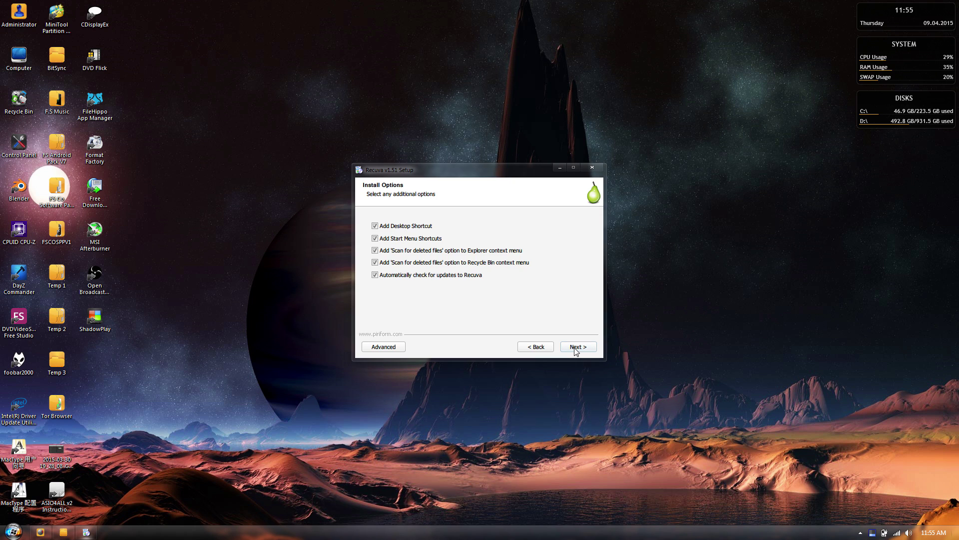
{"action": "left_click_drag", "start_coordinate": [410, 185], "coordinate": [454, 125]}
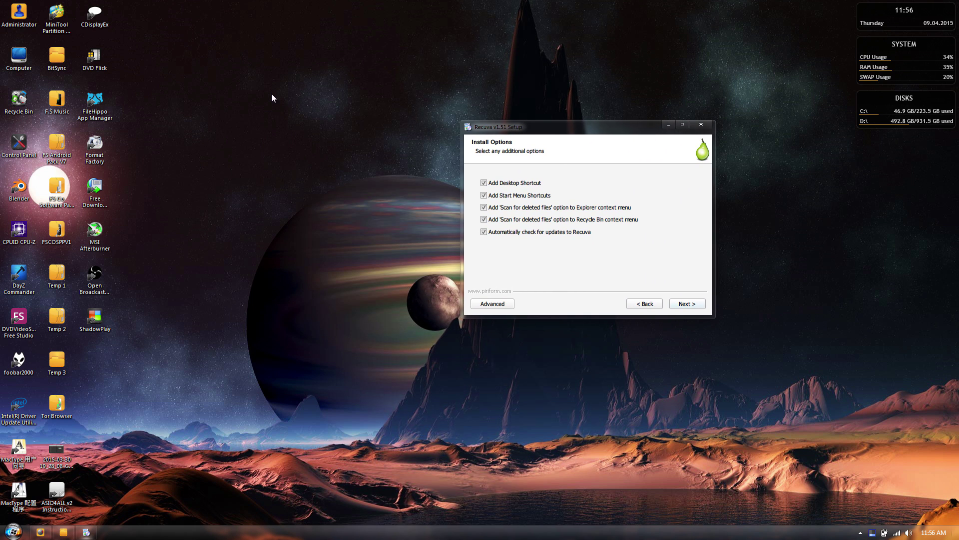
{"action": "left_click", "coordinate": [687, 304]}
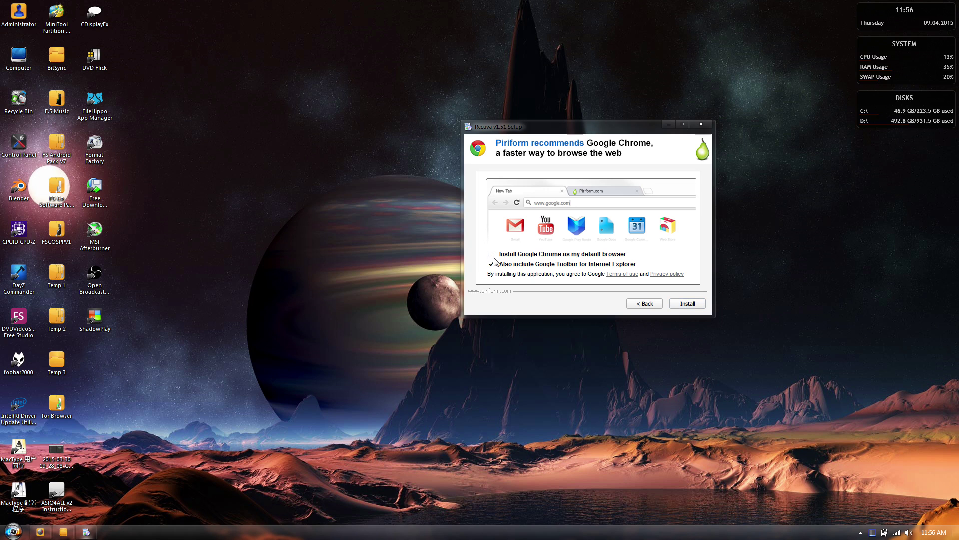
{"action": "left_click", "coordinate": [697, 305]}
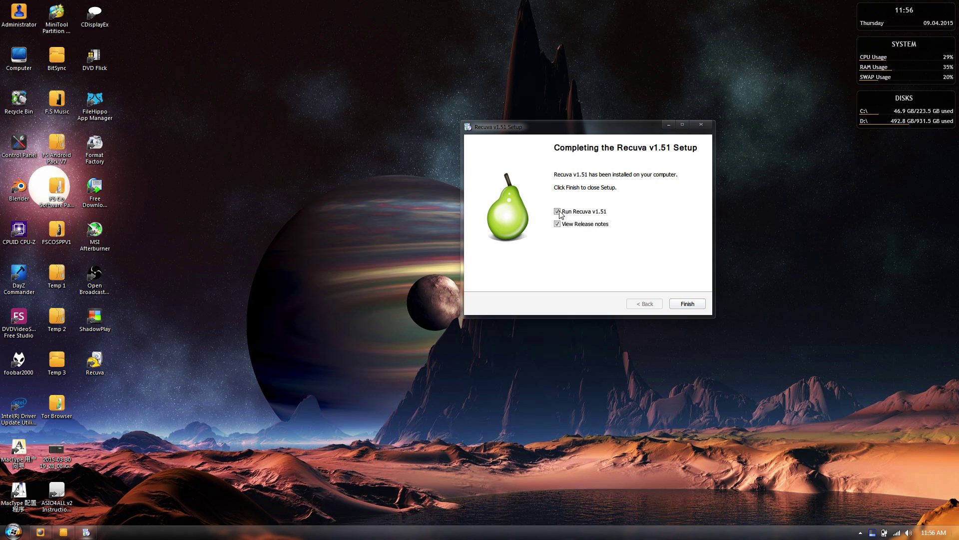
{"action": "left_click", "coordinate": [694, 309]}
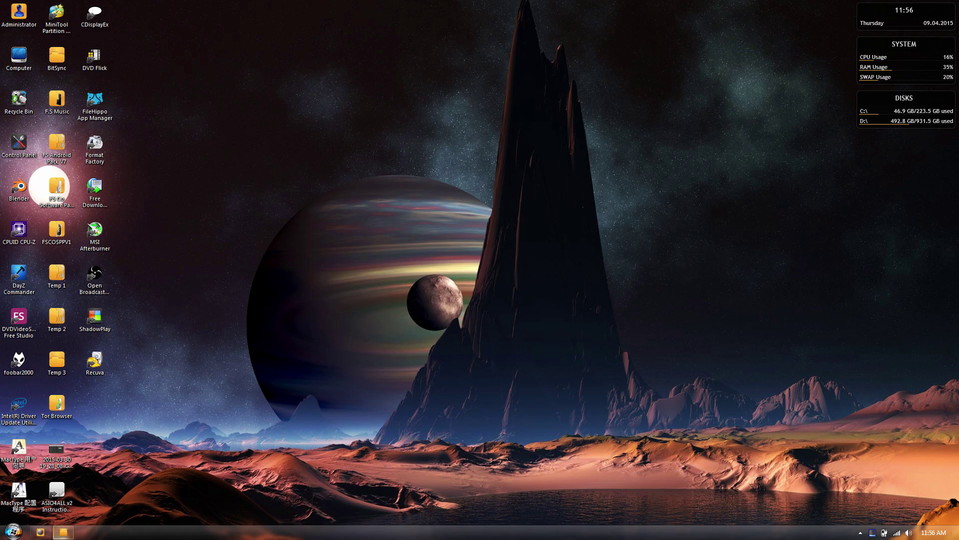
Bring back the FSCOSPPV1 folder maximized and run the Resource Hacker.exe installer as administrator
{"action": "left_click", "coordinate": [71, 533]}
{"action": "left_click_drag", "start_coordinate": [294, 36], "coordinate": [617, 307]}
{"action": "double_click", "coordinate": [617, 306]}
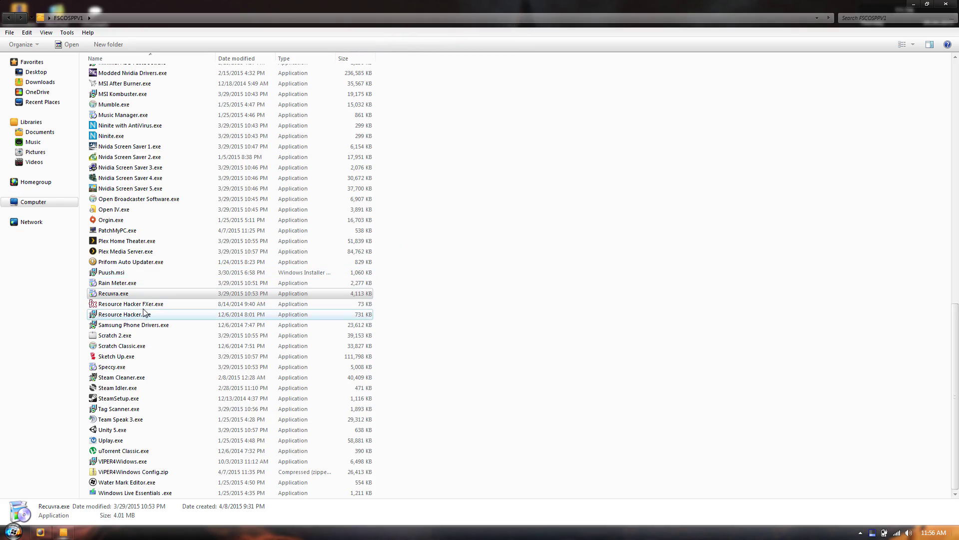
{"action": "right_click", "coordinate": [140, 313]}
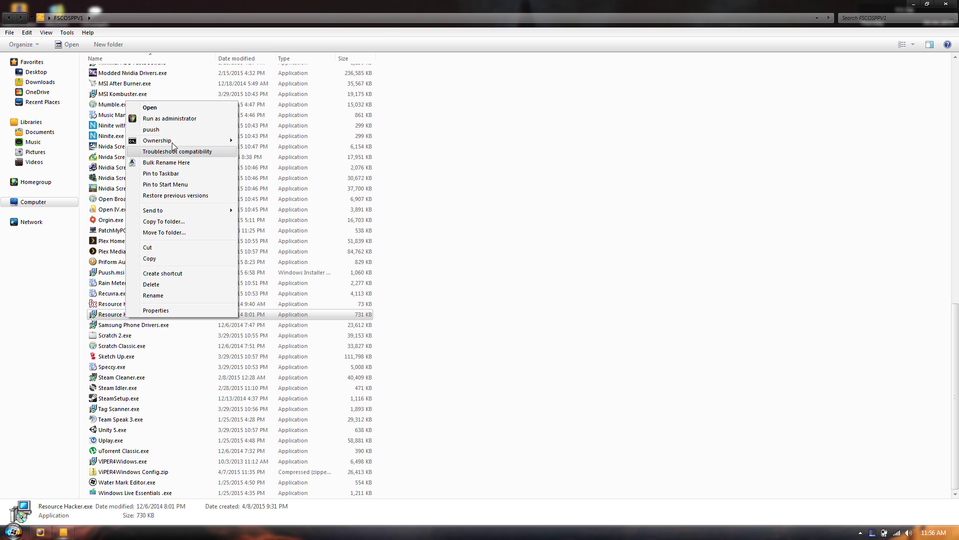
{"action": "left_click", "coordinate": [165, 121]}
Install Resource Hacker with the default setup choices and finish without viewing the ReadMe
{"action": "left_click", "coordinate": [535, 346]}
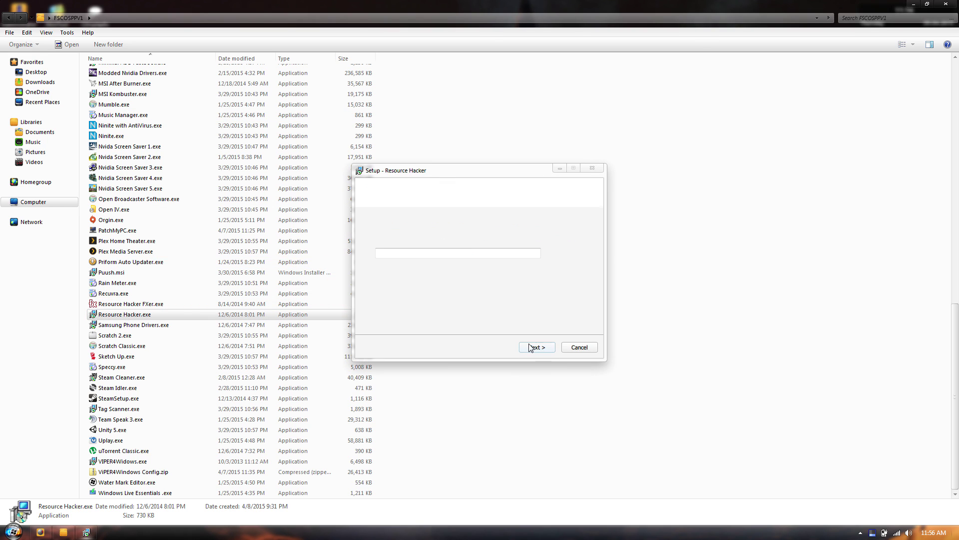
{"action": "left_click", "coordinate": [535, 349]}
{"action": "left_click", "coordinate": [535, 348]}
{"action": "left_click", "coordinate": [535, 348]}
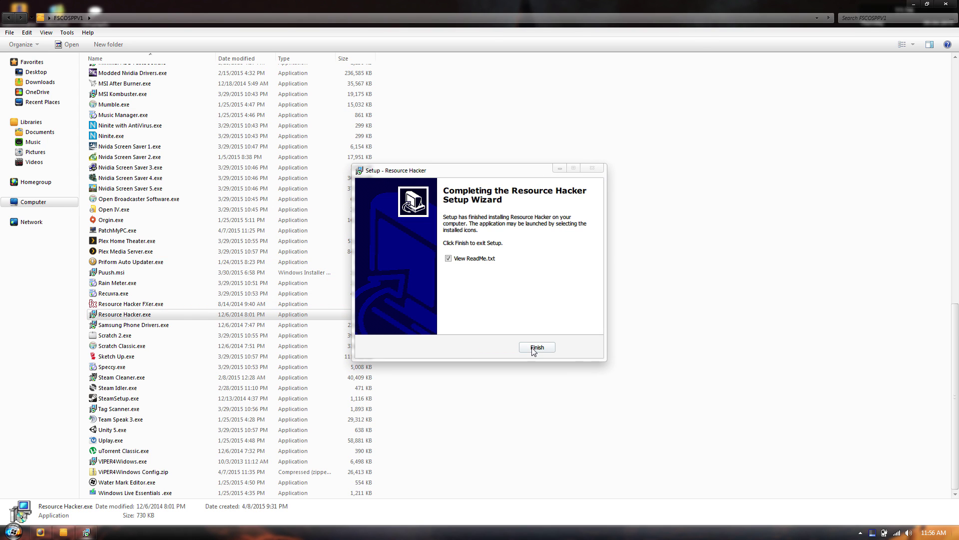
{"action": "left_click", "coordinate": [537, 347]}
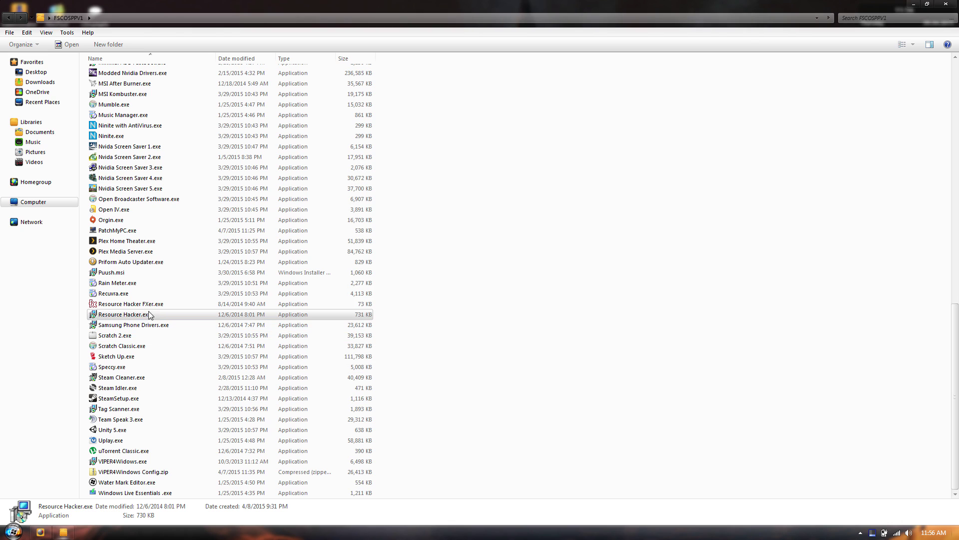
Start Resource Hacker FXer.exe and browse for the Resource Hacker executable
{"action": "right_click", "coordinate": [105, 307]}
{"action": "left_click", "coordinate": [143, 102]}
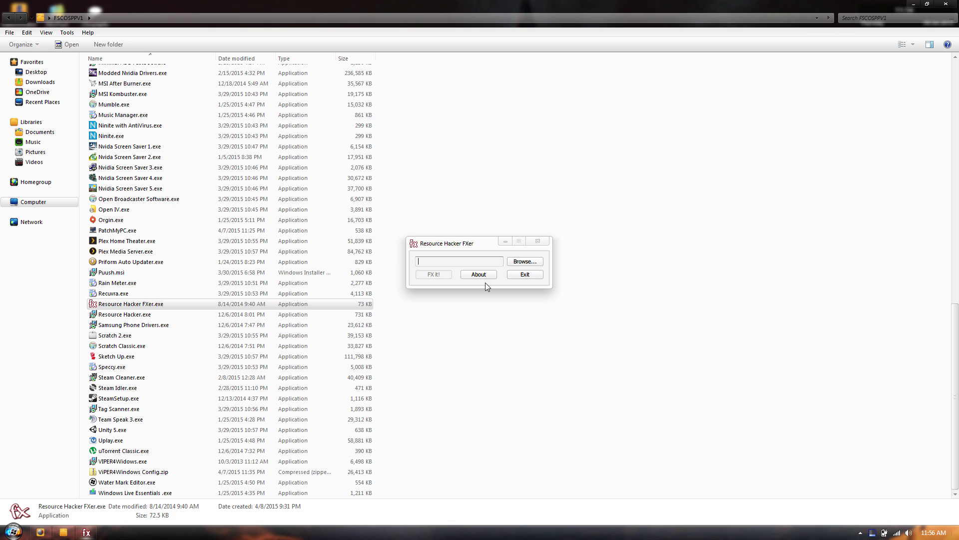
{"action": "left_click", "coordinate": [523, 262]}
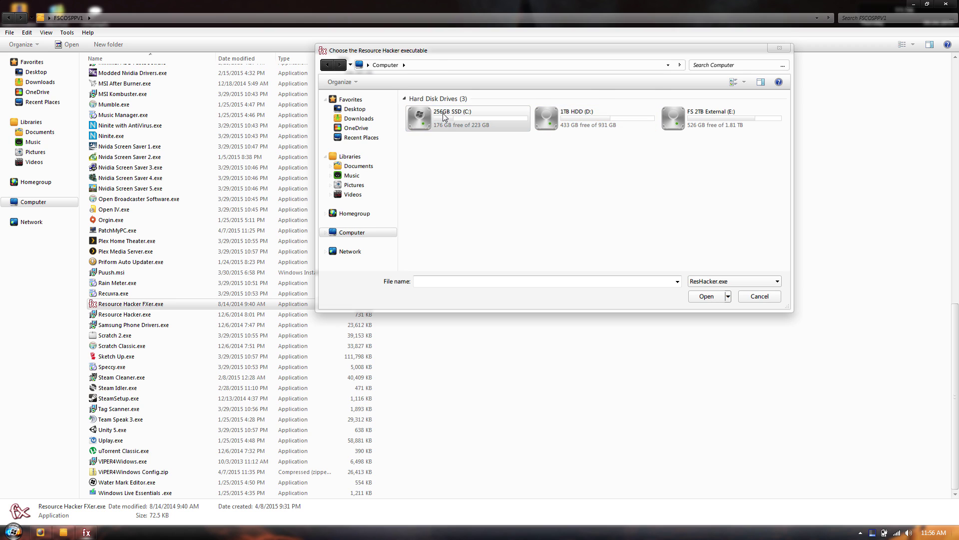
Choose ResHacker.exe from the Resource Hacker folder in C: Program Files (x86), apply the FX to it and exit Resource Hacker FXer
{"action": "double_click", "coordinate": [444, 117]}
{"action": "double_click", "coordinate": [439, 174]}
{"action": "left_click", "coordinate": [554, 96]}
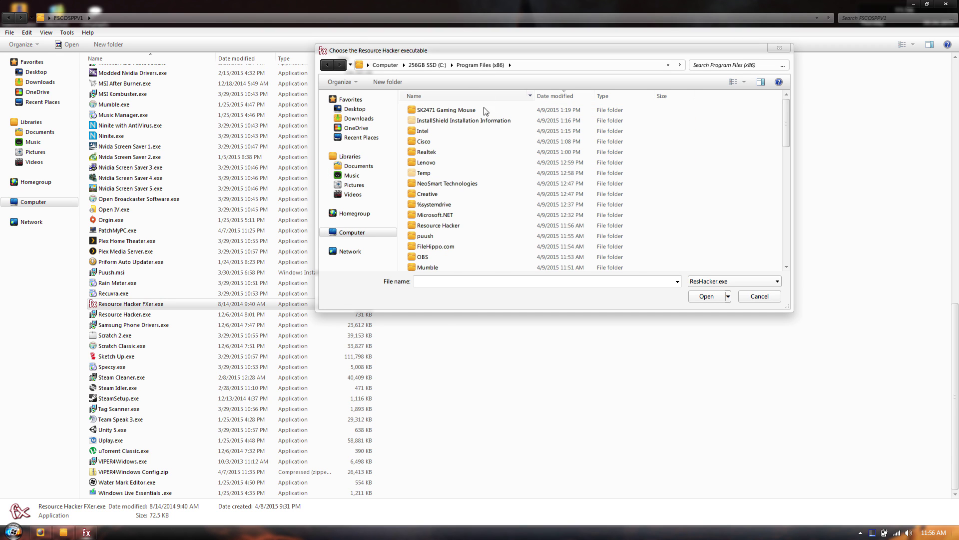
{"action": "left_click", "coordinate": [452, 96]}
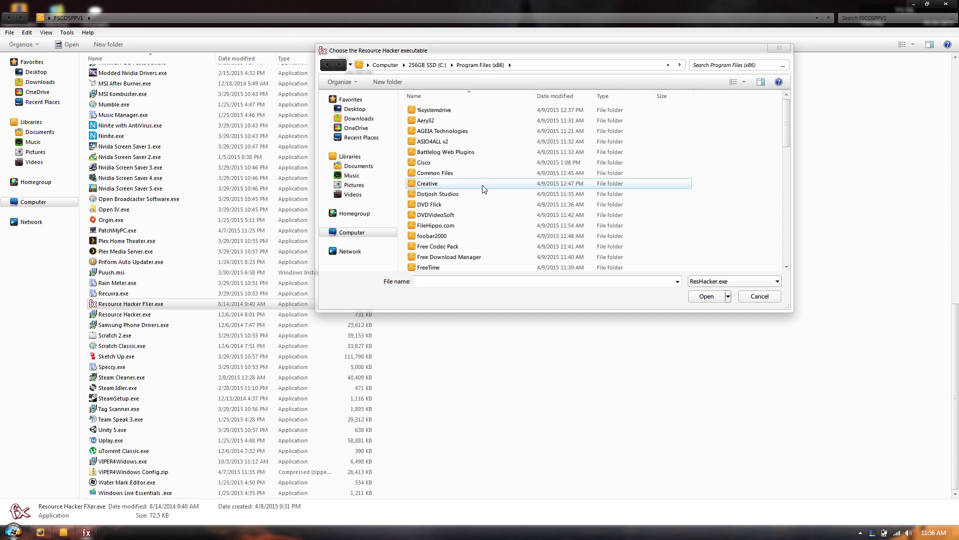
{"action": "scroll", "coordinate": [499, 200], "scroll_direction": "down", "scroll_amount": 8}
{"action": "scroll", "coordinate": [522, 195], "scroll_direction": "down", "scroll_amount": 2}
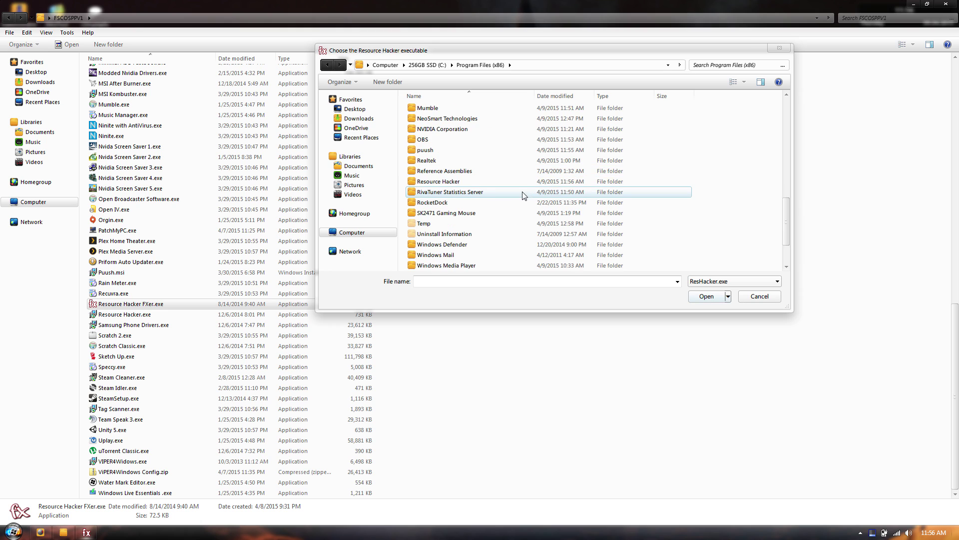
{"action": "double_click", "coordinate": [473, 191]}
{"action": "left_click", "coordinate": [437, 110]}
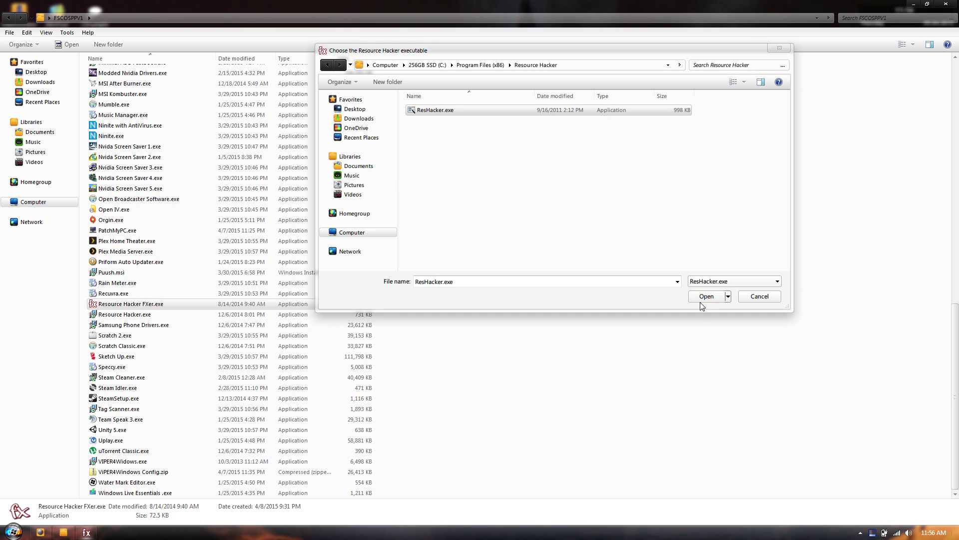
{"action": "left_click", "coordinate": [703, 298]}
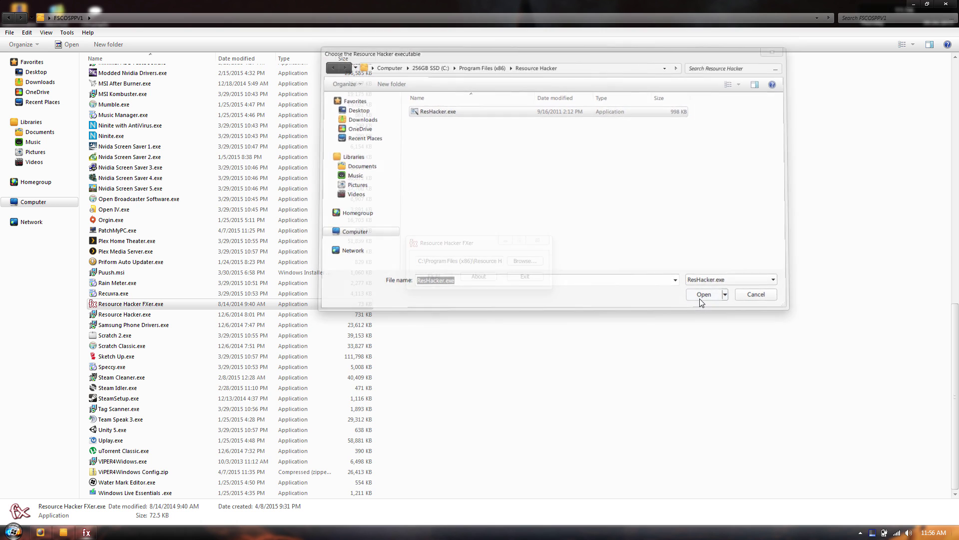
{"action": "left_click", "coordinate": [527, 280]}
Open the Resource Hacker.exe installer file using Resource Hacker
{"action": "right_click", "coordinate": [133, 314]}
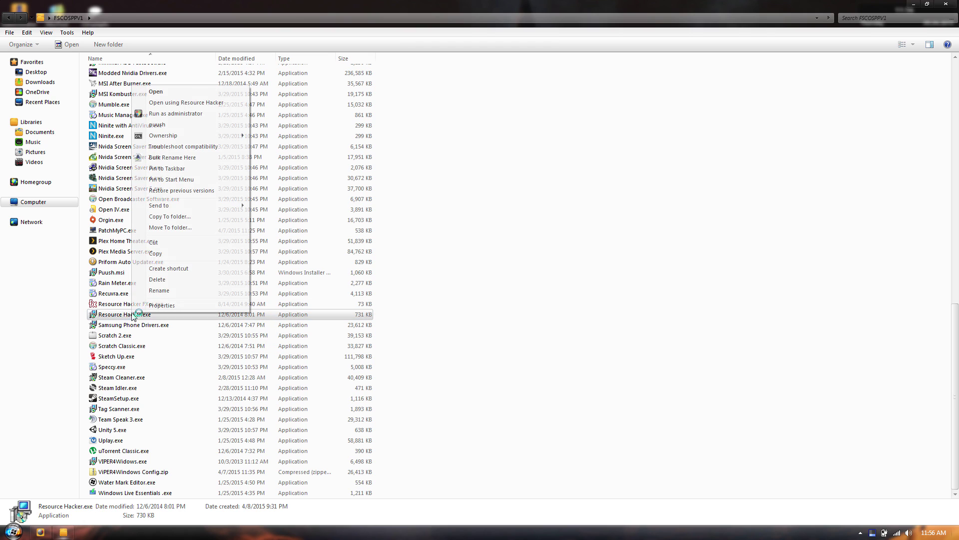
{"action": "left_click", "coordinate": [235, 103]}
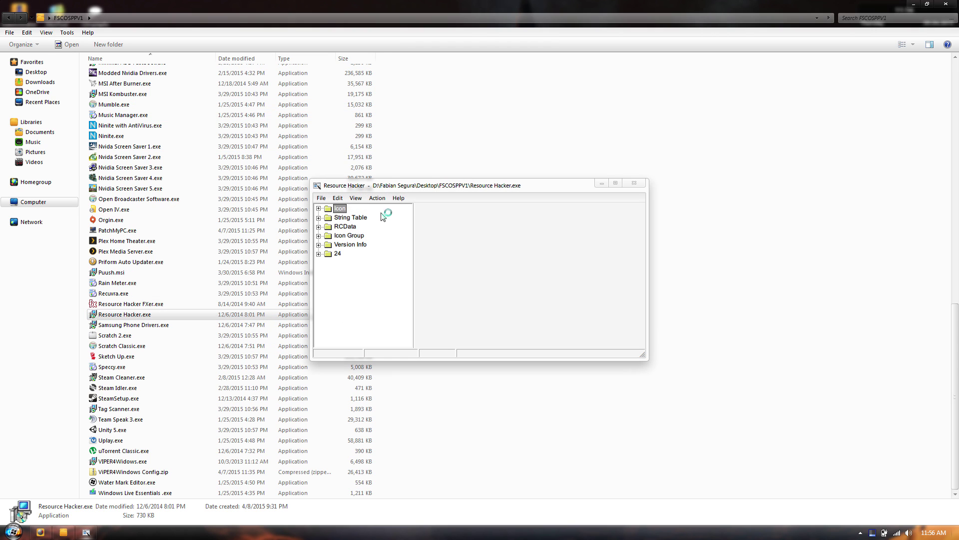
Examine the first icon resource of the opened Resource Hacker.exe installer and close Resource Hacker
{"action": "left_click", "coordinate": [319, 208]}
{"action": "left_click", "coordinate": [336, 225]}
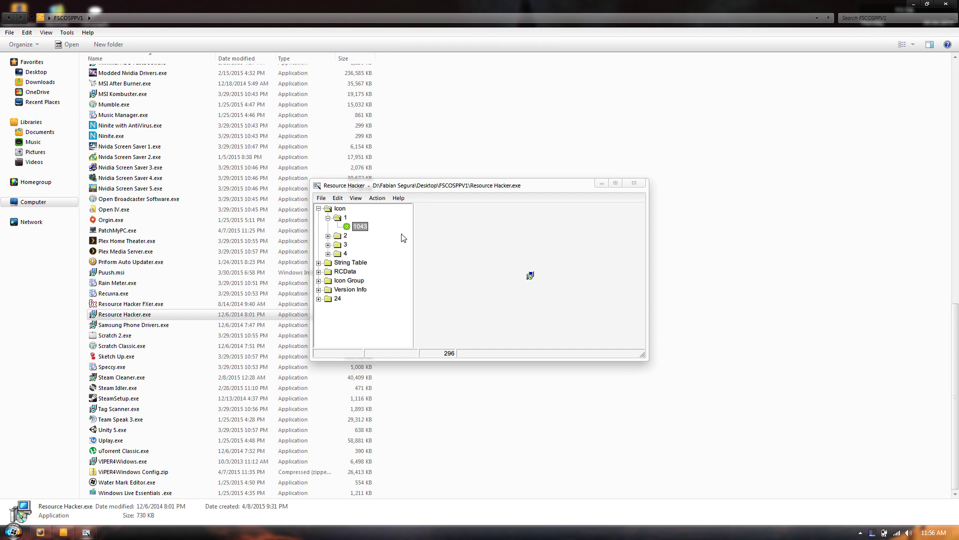
{"action": "left_click", "coordinate": [634, 183]}
{"action": "right_click", "coordinate": [121, 324]}
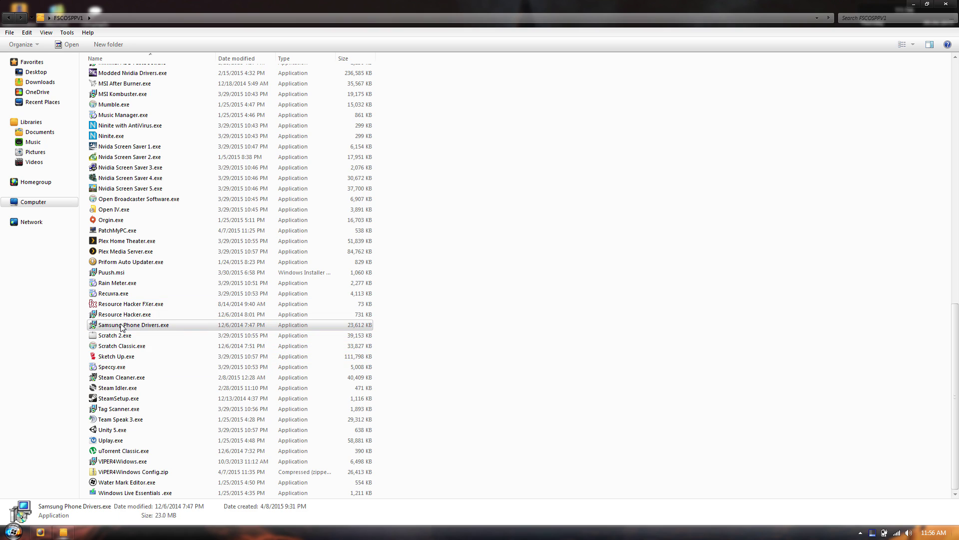
{"action": "left_click", "coordinate": [518, 310]}
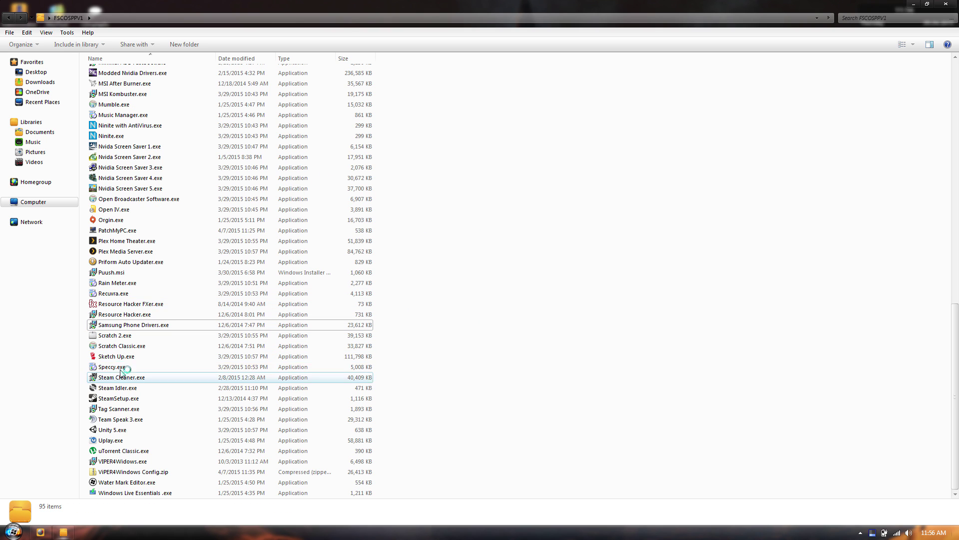
{"action": "left_click", "coordinate": [117, 336]}
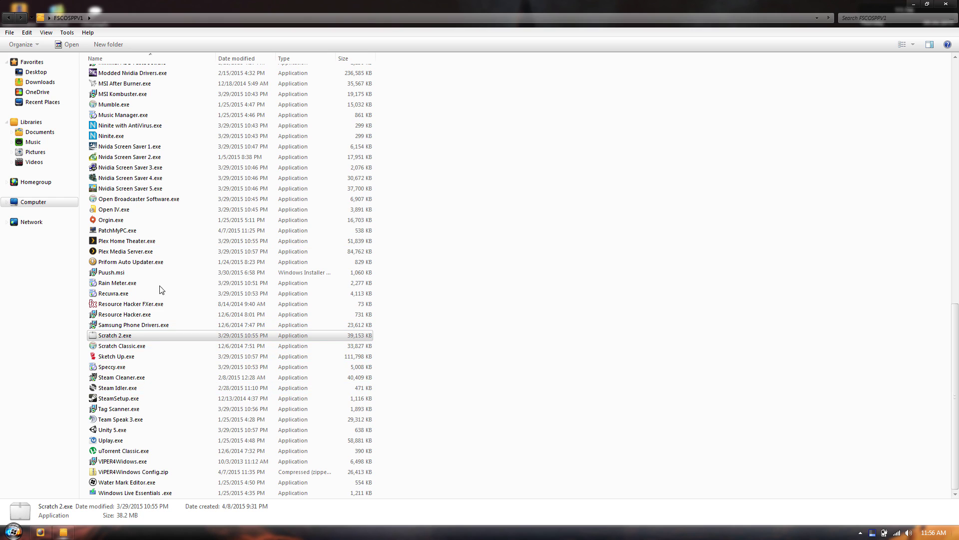
{"action": "right_click", "coordinate": [131, 344]}
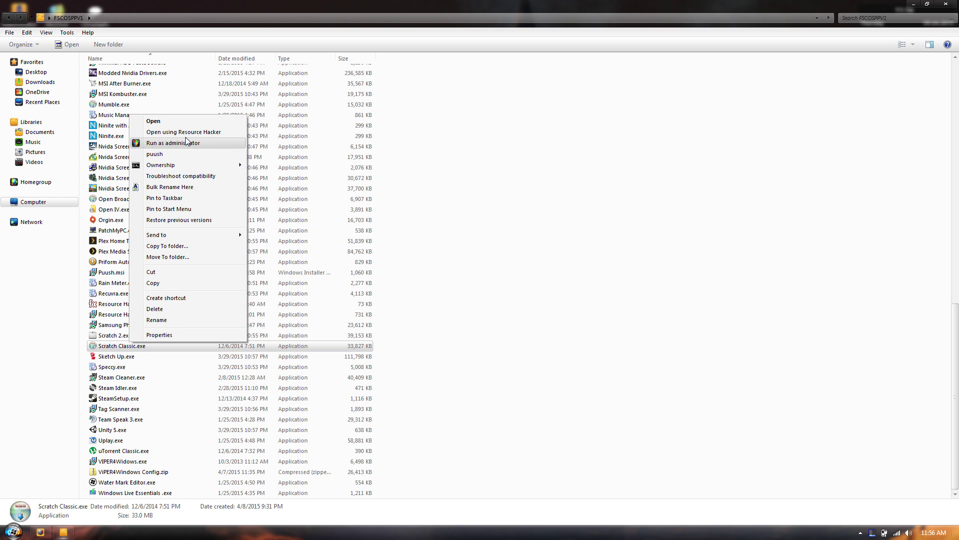
{"action": "left_click", "coordinate": [534, 299]}
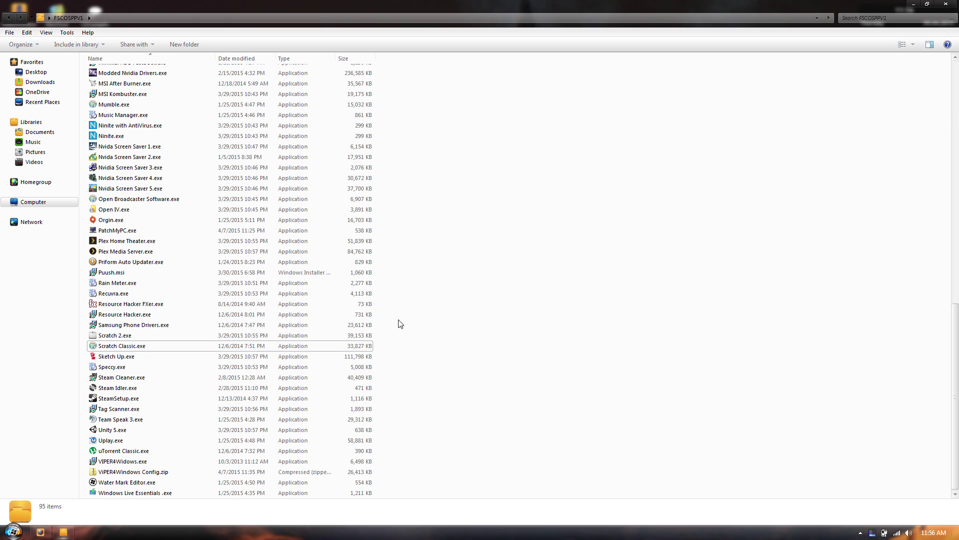
{"action": "double_click", "coordinate": [511, 7]}
{"action": "double_click", "coordinate": [511, 14]}
{"action": "left_click", "coordinate": [122, 349]}
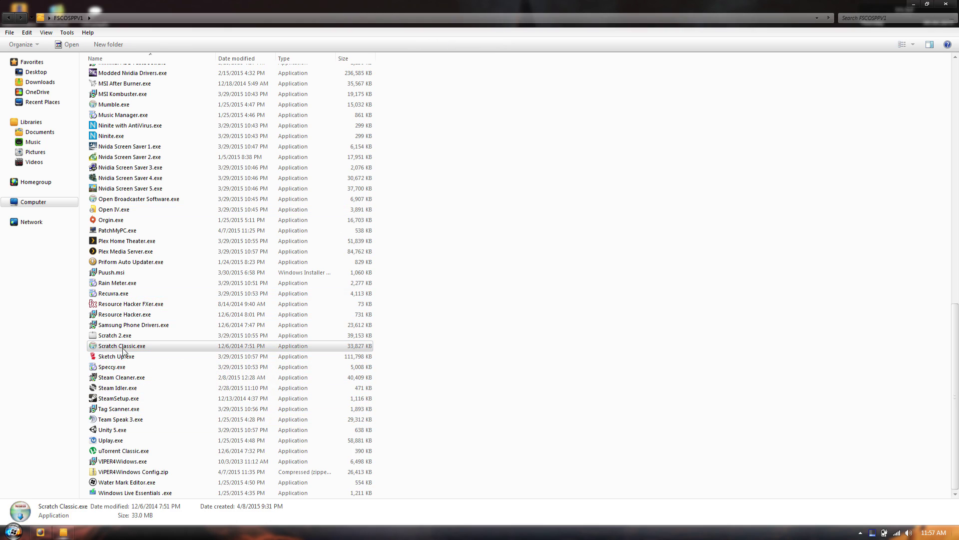
{"action": "right_click", "coordinate": [124, 356]}
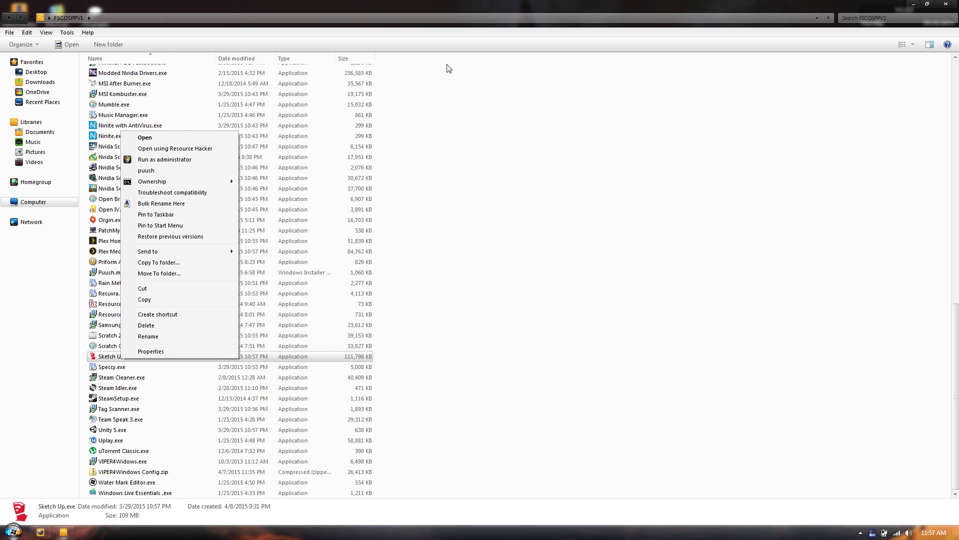
{"action": "left_click", "coordinate": [561, 401]}
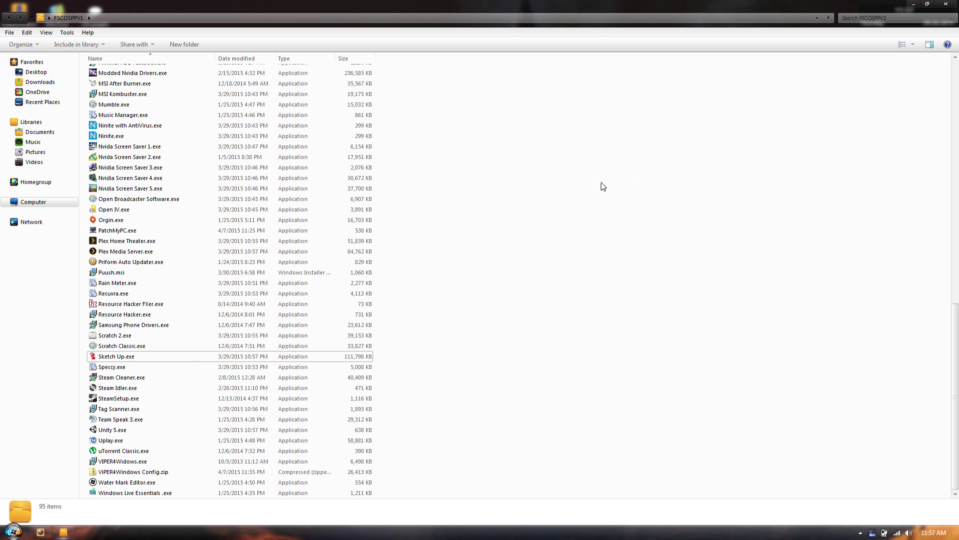
{"action": "scroll", "coordinate": [328, 366], "scroll_direction": "up", "scroll_amount": 7}
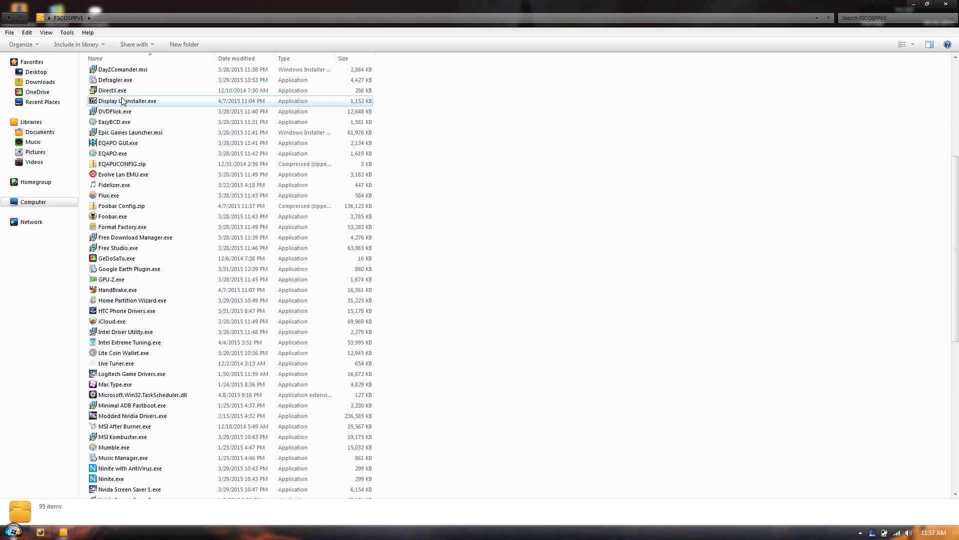
{"action": "scroll", "coordinate": [183, 333], "scroll_direction": "down", "scroll_amount": 11}
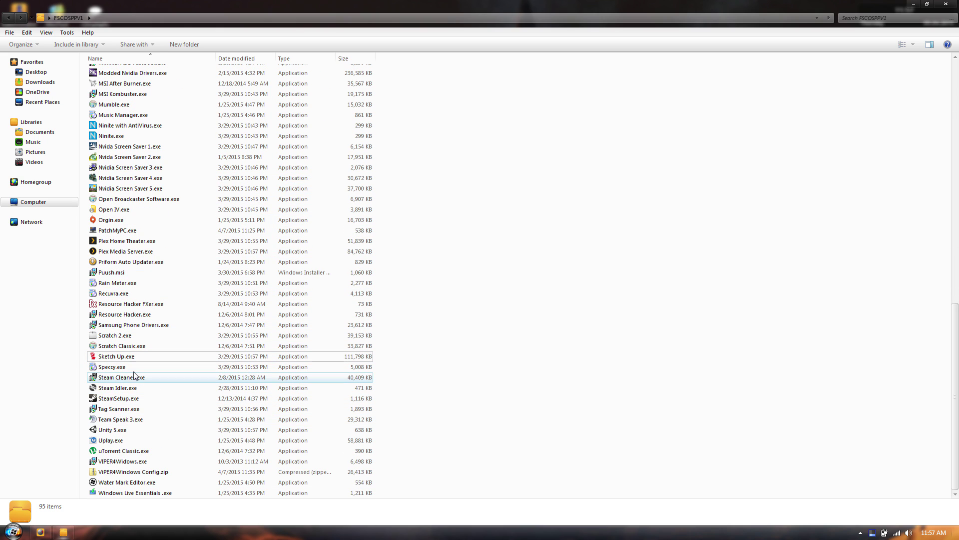
Run Speccy.exe as administrator, install Speccy v1.28 in English and launch it when setup finishes
{"action": "right_click", "coordinate": [115, 367]}
{"action": "left_click", "coordinate": [187, 171]}
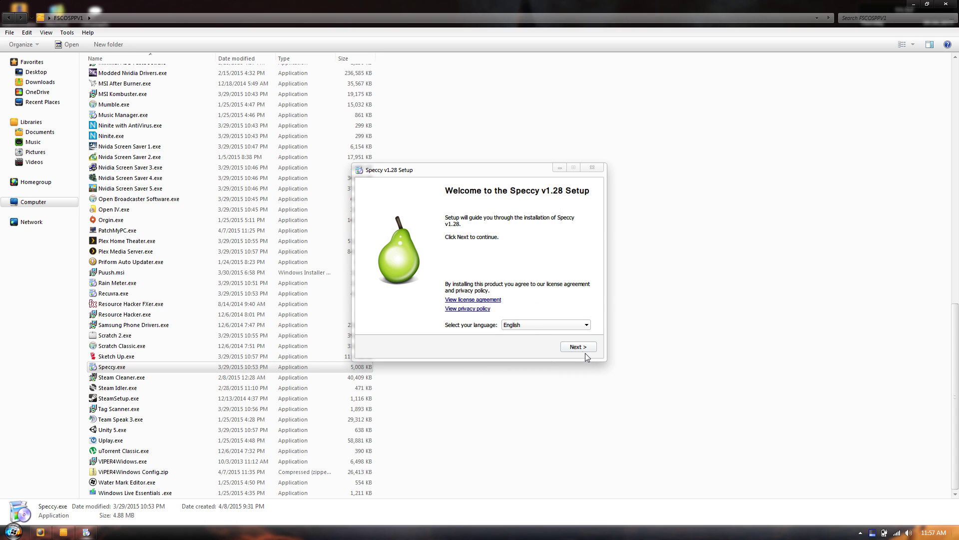
{"action": "left_click", "coordinate": [583, 350]}
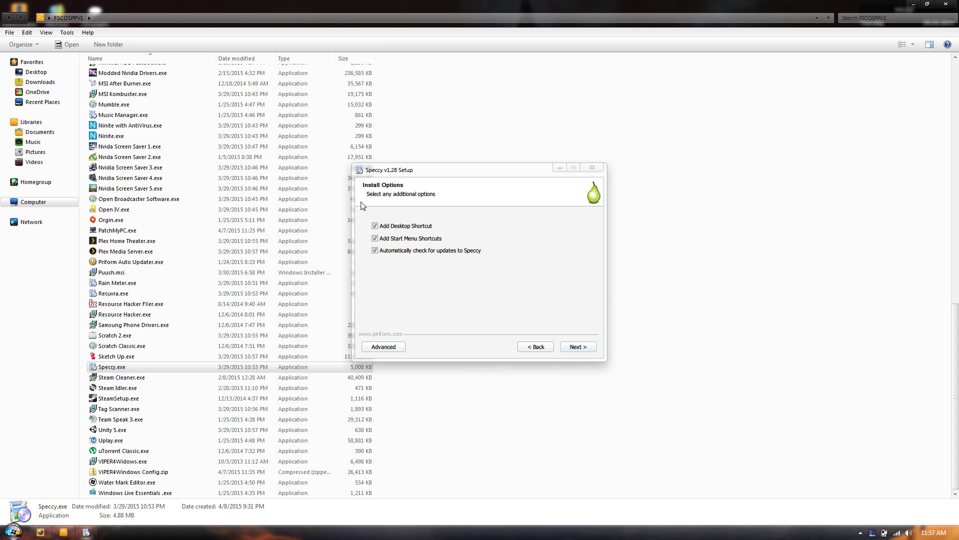
{"action": "left_click", "coordinate": [578, 348]}
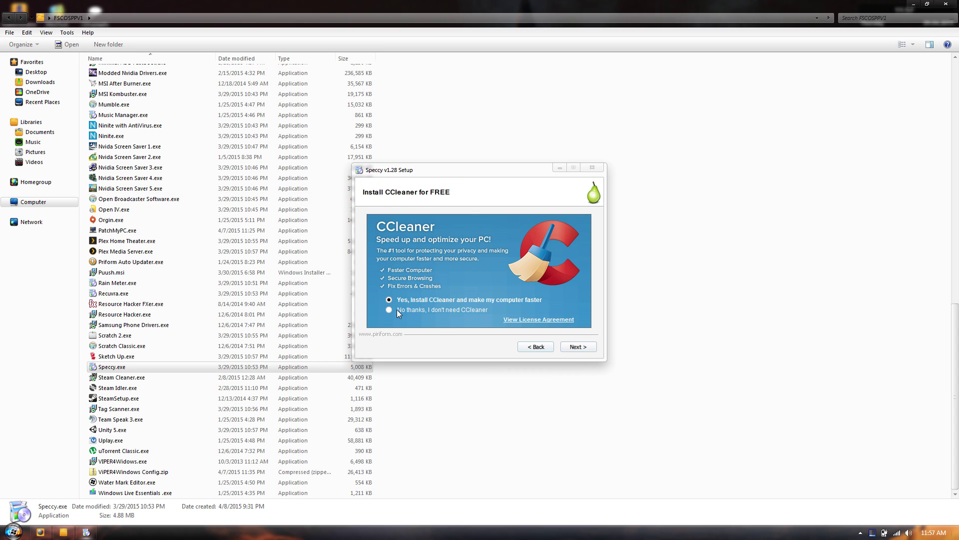
{"action": "left_click", "coordinate": [580, 348]}
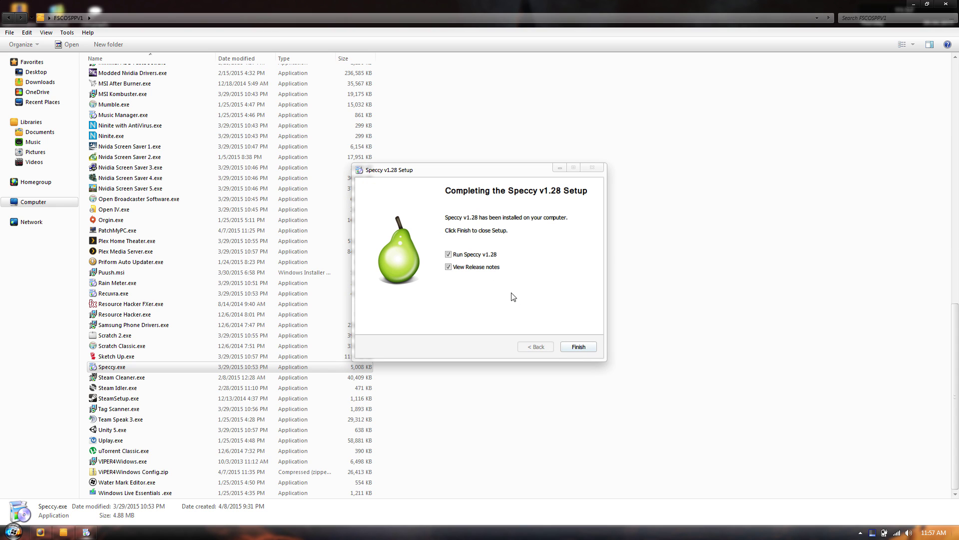
{"action": "left_click", "coordinate": [581, 344]}
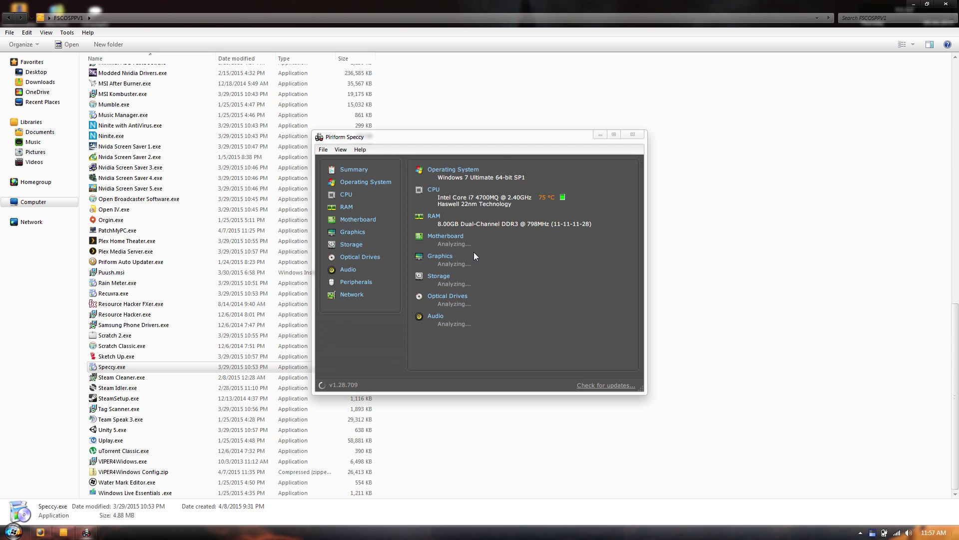
Examine the hardware summary in Speccy and close the program
{"action": "scroll", "coordinate": [583, 256], "scroll_direction": "down", "scroll_amount": 1}
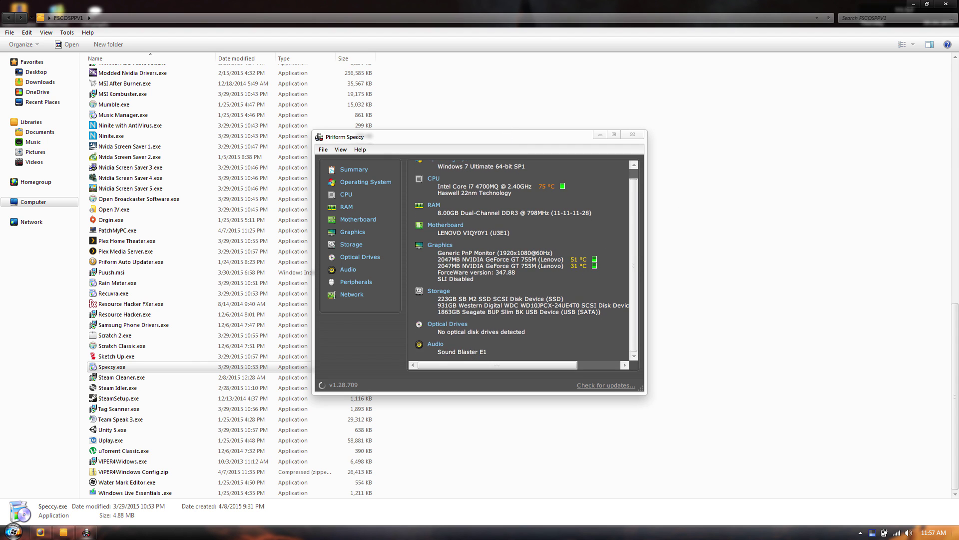
{"action": "scroll", "coordinate": [680, 156], "scroll_direction": "up", "scroll_amount": 1}
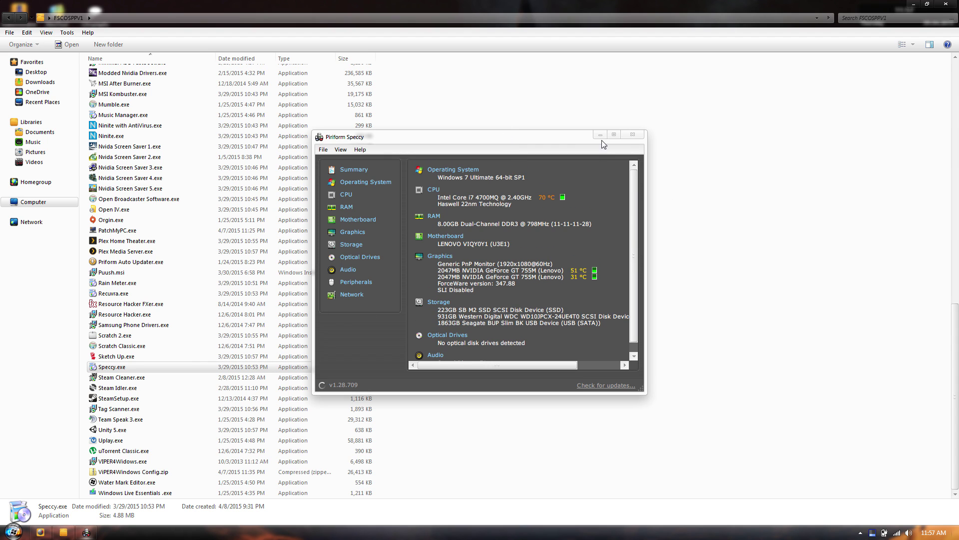
{"action": "left_click", "coordinate": [633, 134]}
{"action": "left_click", "coordinate": [125, 377]}
{"action": "right_click", "coordinate": [127, 378]}
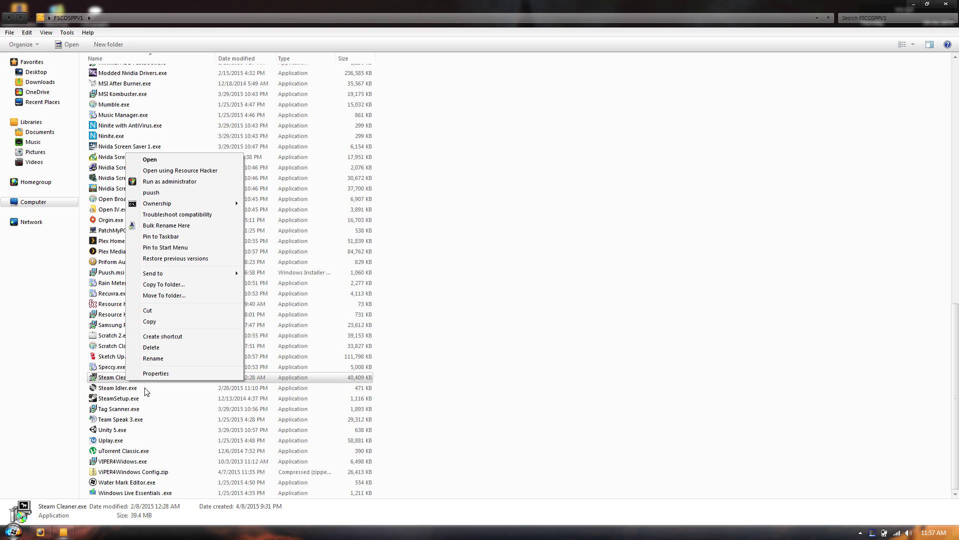
{"action": "left_click", "coordinate": [535, 368]}
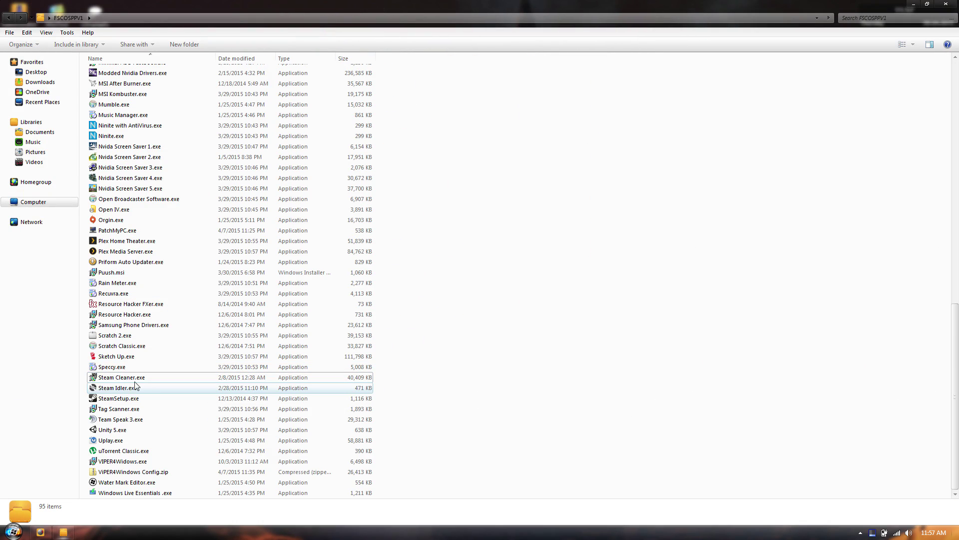
{"action": "left_click", "coordinate": [163, 378]}
{"action": "left_click", "coordinate": [670, 316]}
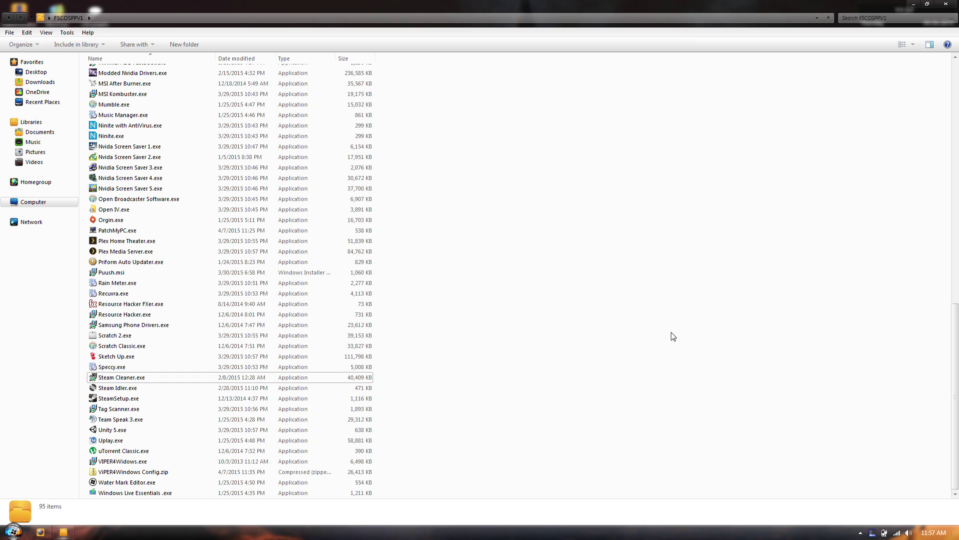
{"action": "right_click", "coordinate": [442, 88]}
{"action": "left_click", "coordinate": [668, 209]}
{"action": "left_click", "coordinate": [124, 387]}
{"action": "left_click_drag", "start_coordinate": [280, 4], "coordinate": [451, 2]}
{"action": "left_click_drag", "start_coordinate": [664, 364], "coordinate": [737, 450]}
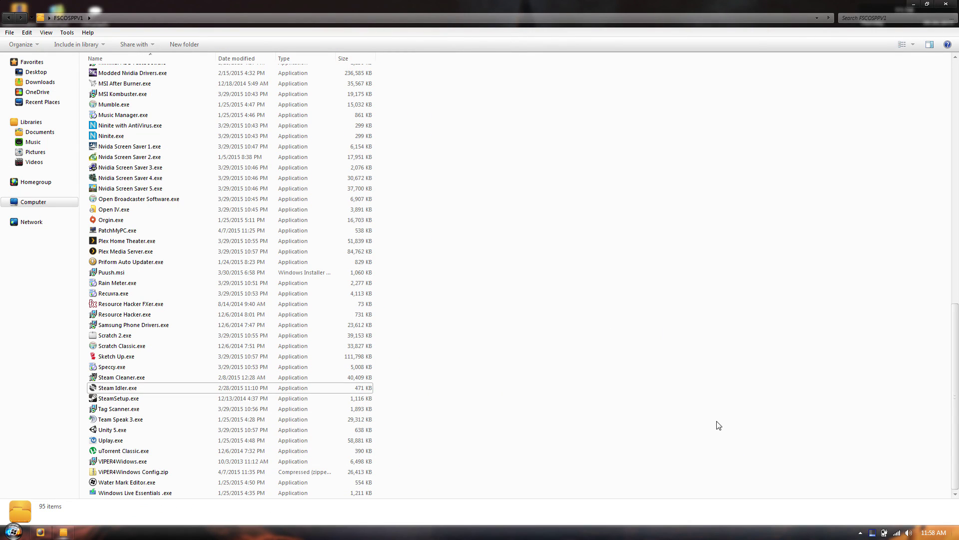
{"action": "left_click", "coordinate": [113, 390]}
{"action": "left_click_drag", "start_coordinate": [568, 348], "coordinate": [578, 361]}
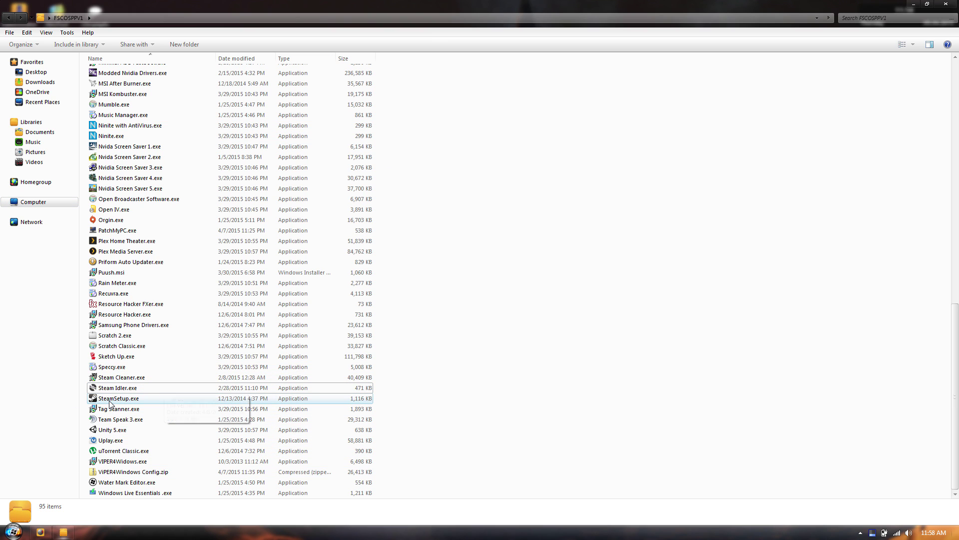
{"action": "left_click", "coordinate": [131, 398]}
Install TagScanner 5.1.665 from Tag Scanner.exe with the default choices and English interface, finishing without launching it
{"action": "left_click", "coordinate": [120, 409]}
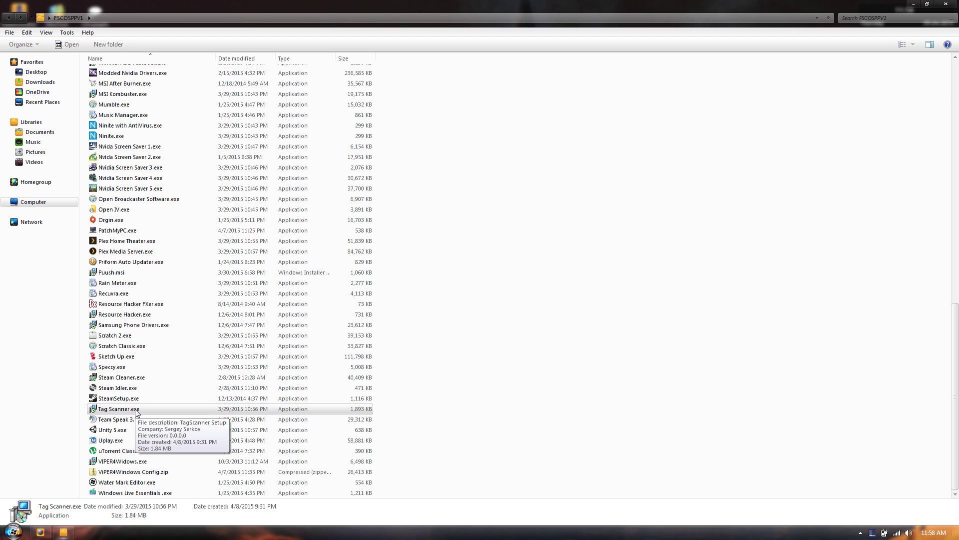
{"action": "right_click", "coordinate": [136, 413]}
{"action": "left_click", "coordinate": [213, 210]}
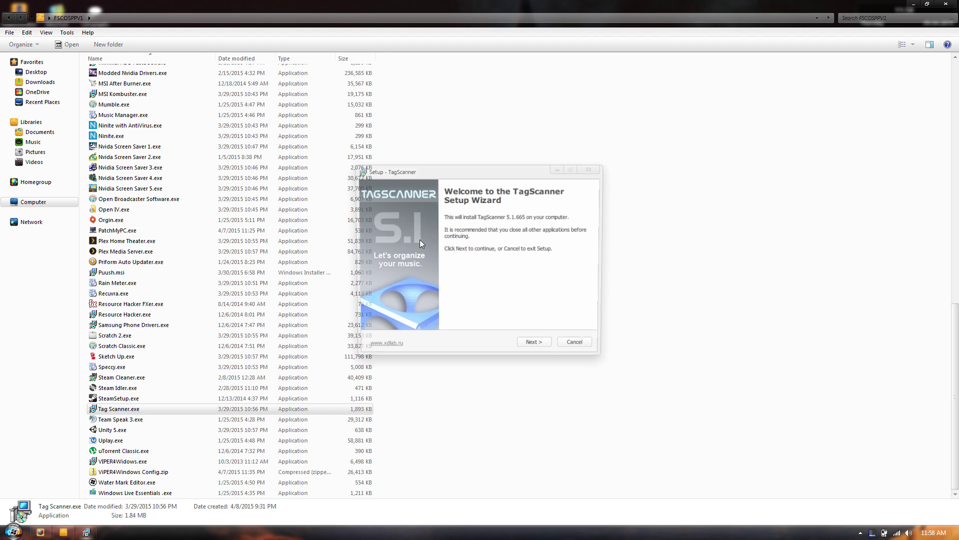
{"action": "left_click", "coordinate": [534, 349]}
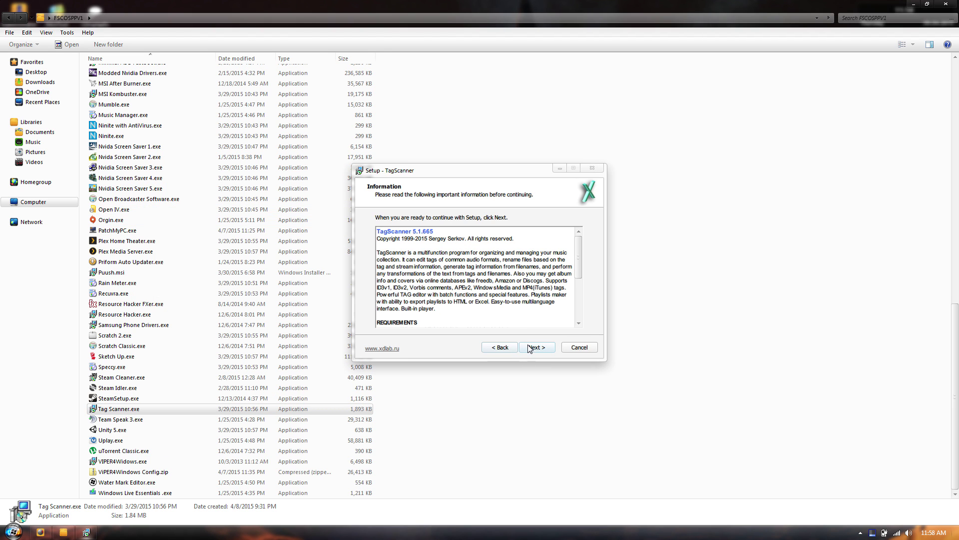
{"action": "left_click", "coordinate": [530, 348]}
{"action": "left_click", "coordinate": [531, 347]}
{"action": "left_click", "coordinate": [532, 348]}
{"action": "left_click", "coordinate": [533, 348]}
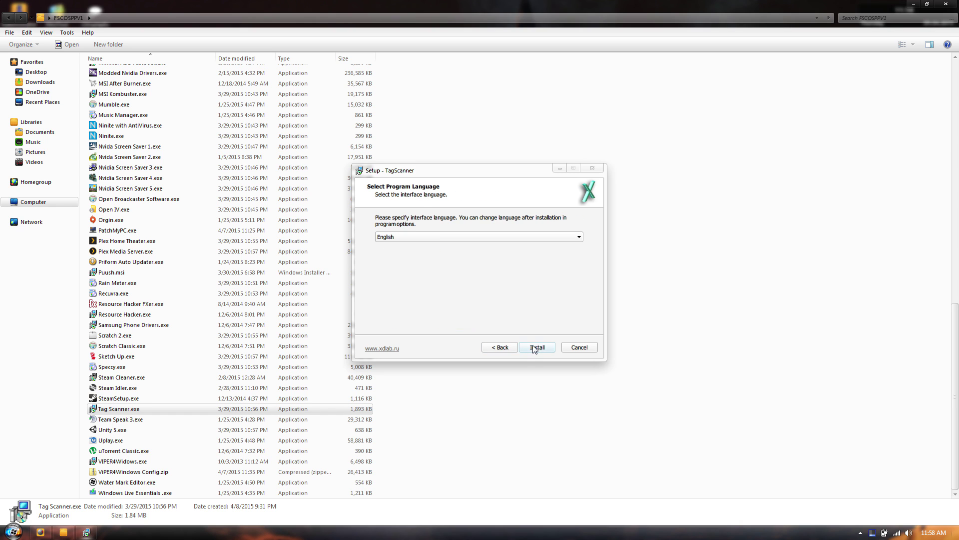
{"action": "left_click", "coordinate": [535, 347]}
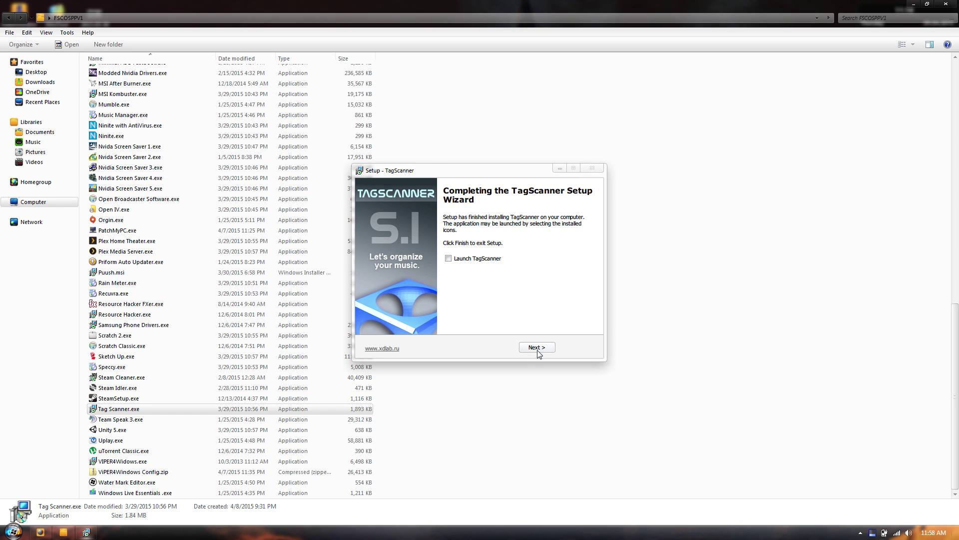
{"action": "left_click", "coordinate": [537, 348]}
{"action": "left_click", "coordinate": [145, 419]}
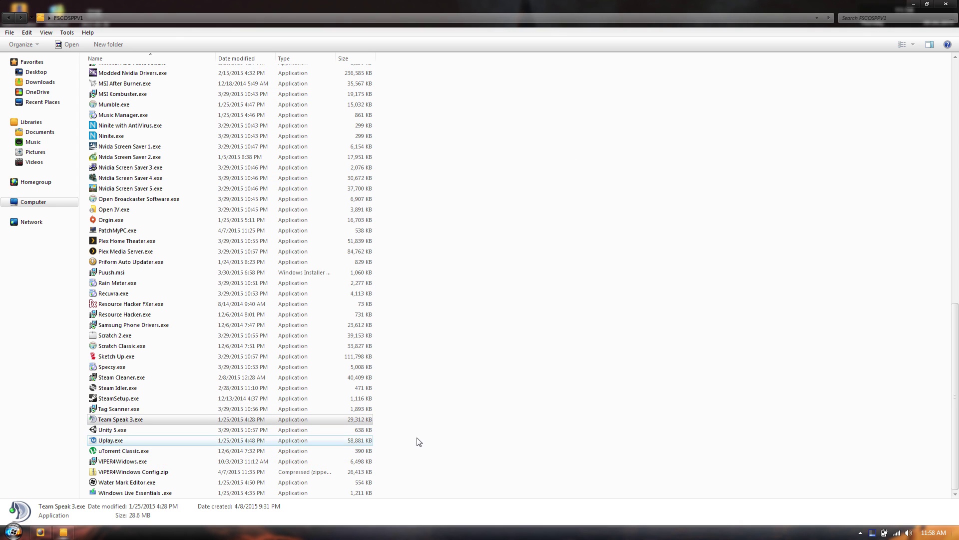
{"action": "scroll", "coordinate": [419, 441], "scroll_direction": "up", "scroll_amount": 20}
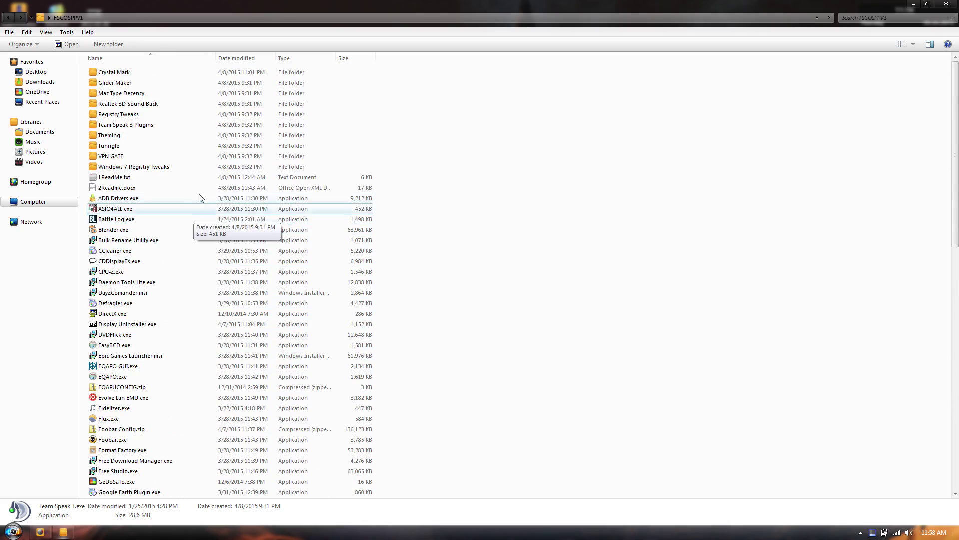
{"action": "scroll", "coordinate": [419, 367], "scroll_direction": "down", "scroll_amount": 20}
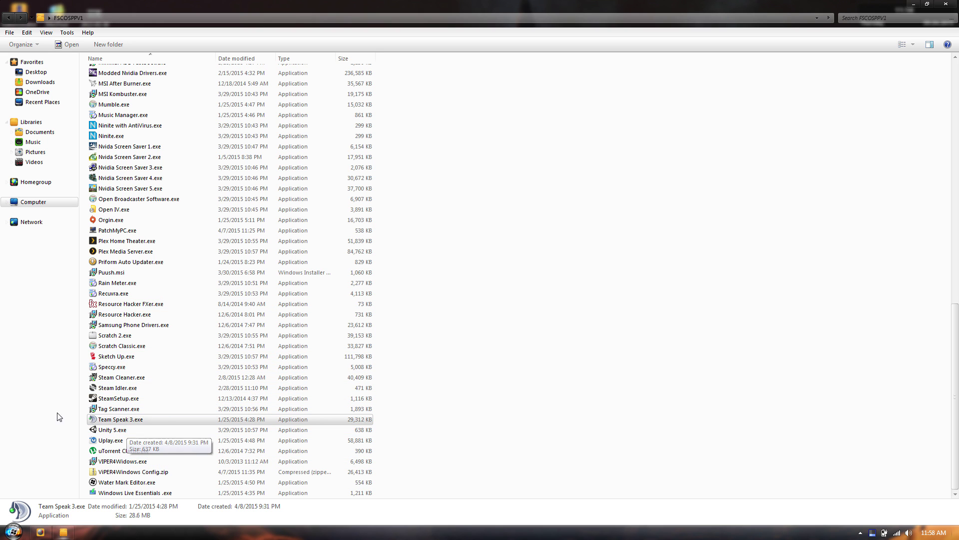
{"action": "scroll", "coordinate": [230, 299], "scroll_direction": "up", "scroll_amount": 6}
{"action": "scroll", "coordinate": [200, 350], "scroll_direction": "down", "scroll_amount": 6}
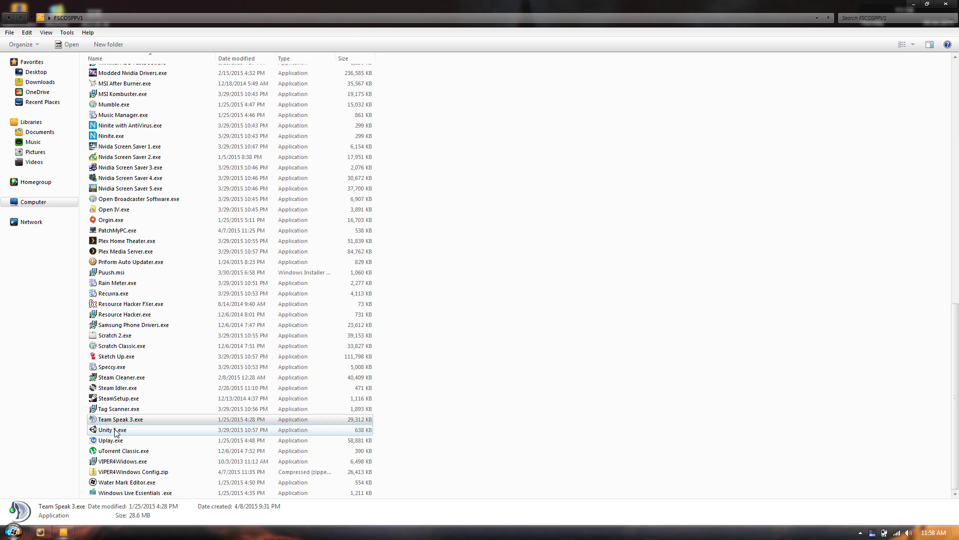
{"action": "right_click", "coordinate": [116, 433]}
{"action": "left_click", "coordinate": [496, 414]}
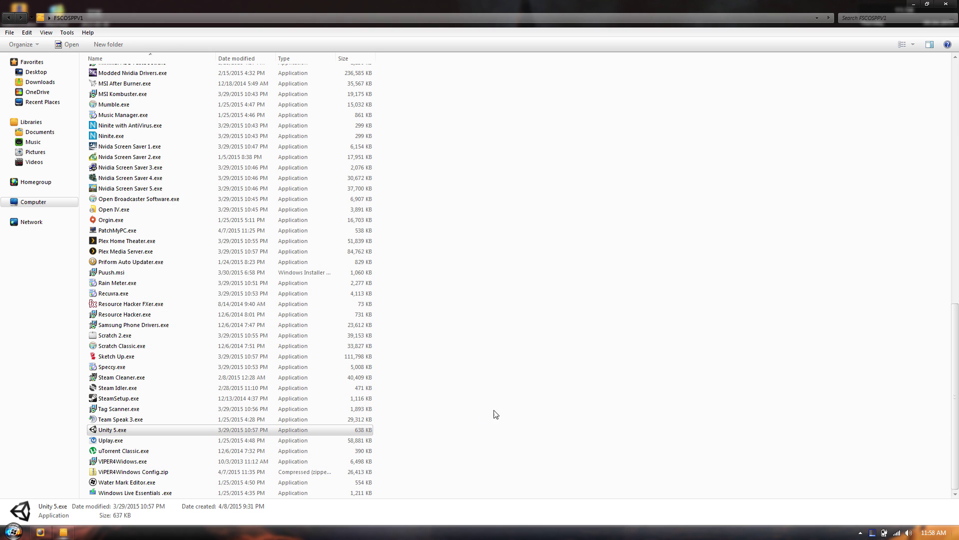
{"action": "left_click", "coordinate": [395, 436]}
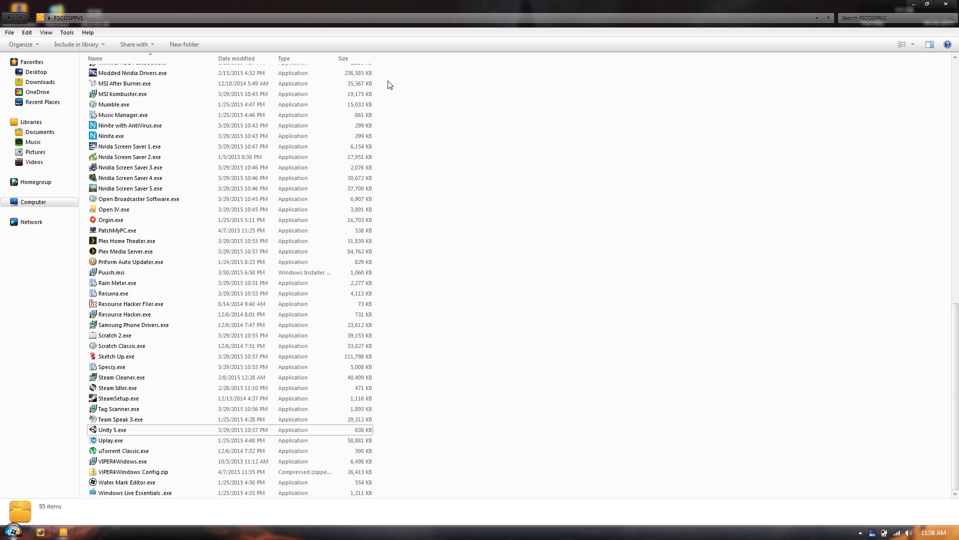
{"action": "right_click", "coordinate": [903, 114]}
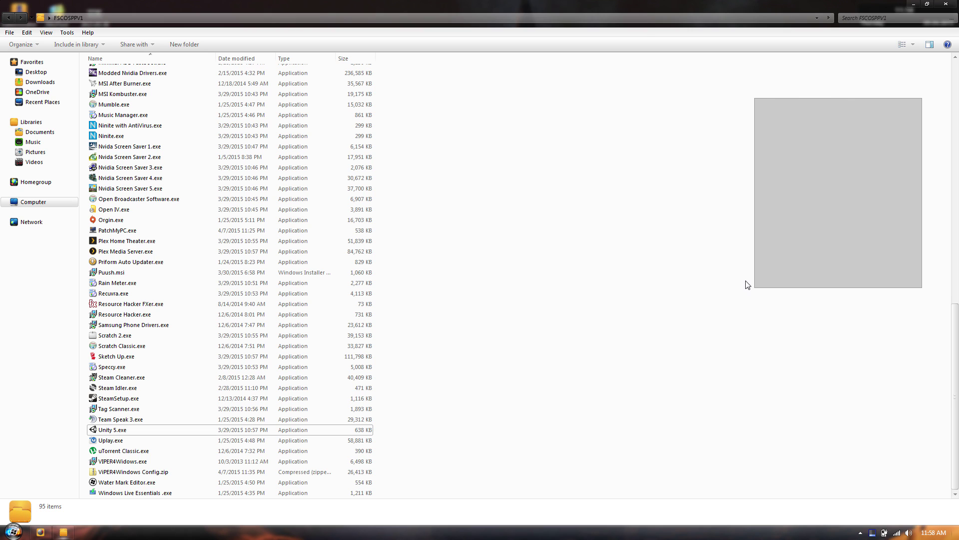
{"action": "left_click", "coordinate": [747, 283]}
{"action": "right_click", "coordinate": [104, 442]}
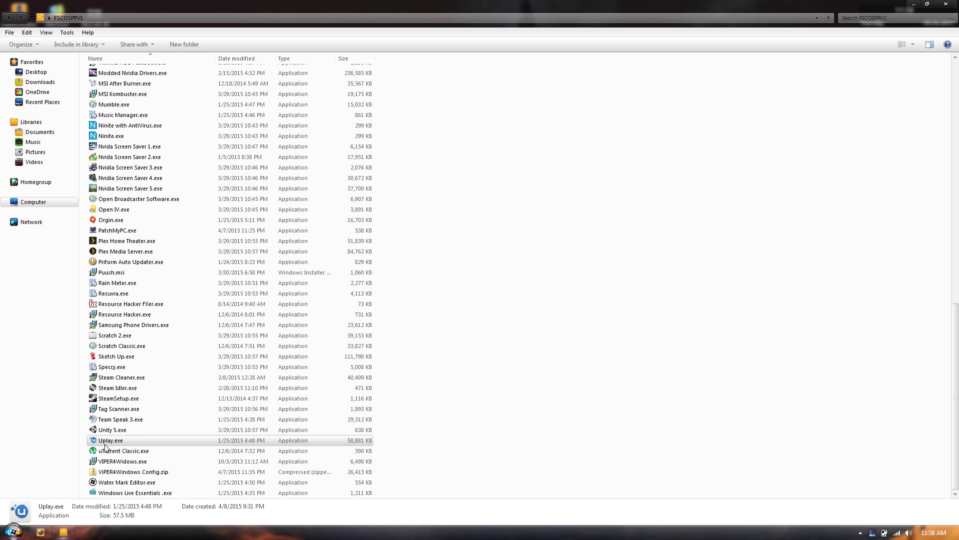
{"action": "left_click", "coordinate": [549, 243]}
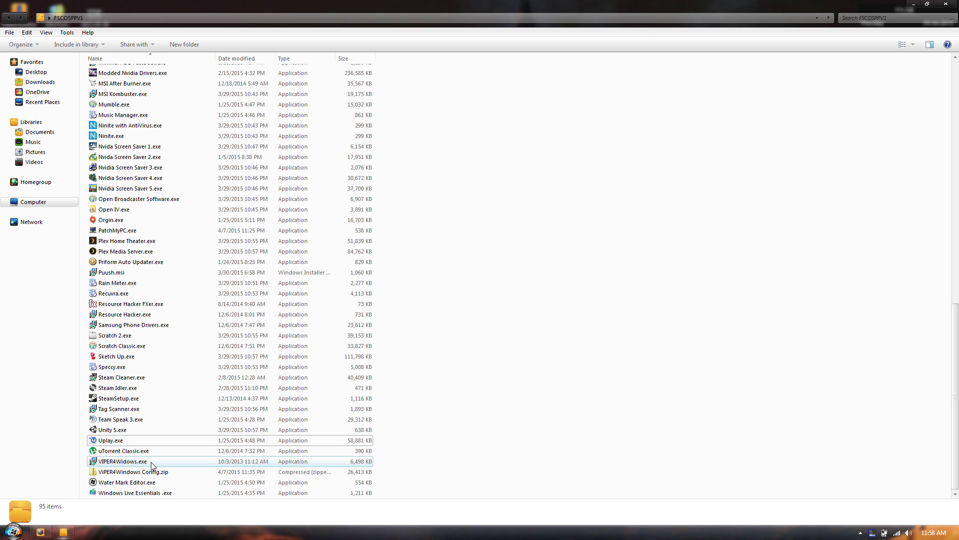
{"action": "right_click", "coordinate": [106, 453]}
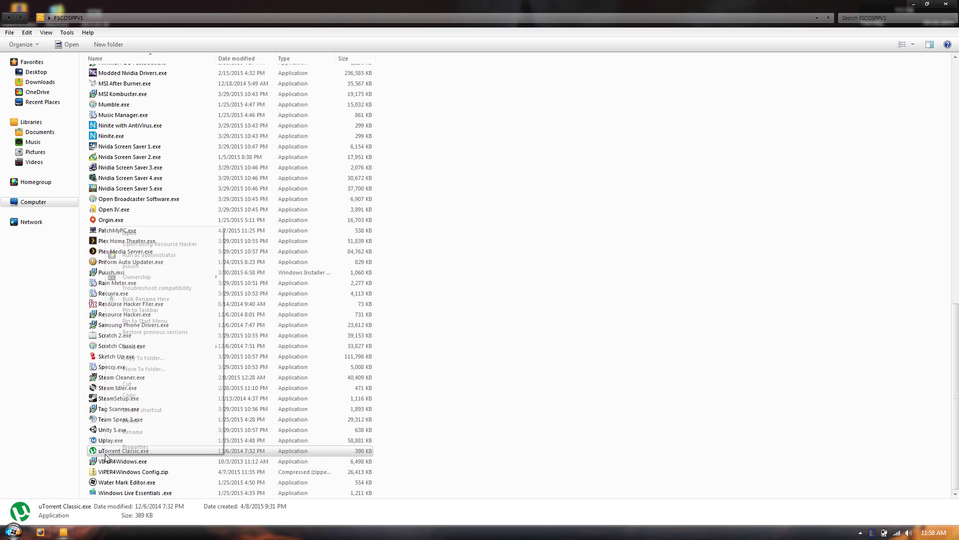
{"action": "left_click", "coordinate": [178, 261]}
{"action": "left_click", "coordinate": [178, 264]}
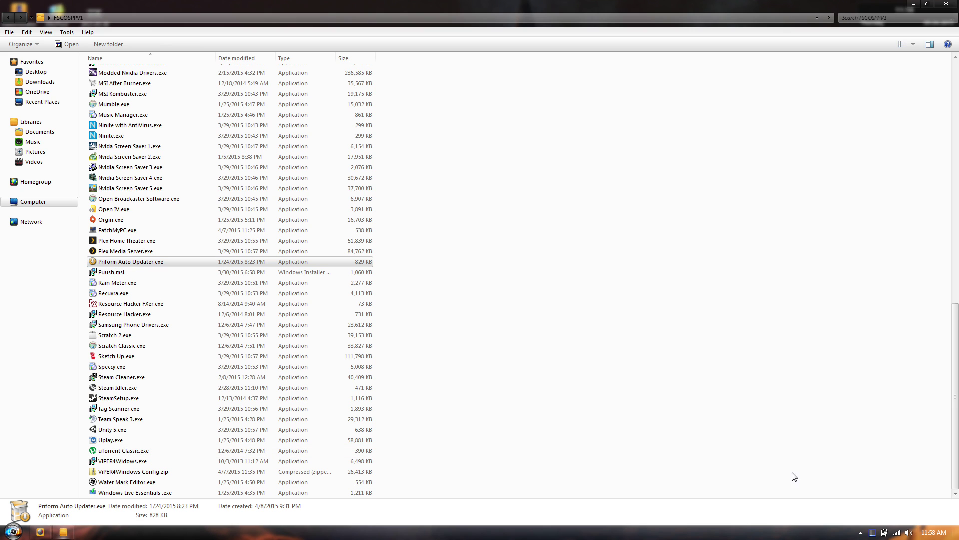
Disable and re-enable puushing in the background puush utility, and cancel its current upload
{"action": "left_click", "coordinate": [861, 533]}
{"action": "right_click", "coordinate": [883, 467]}
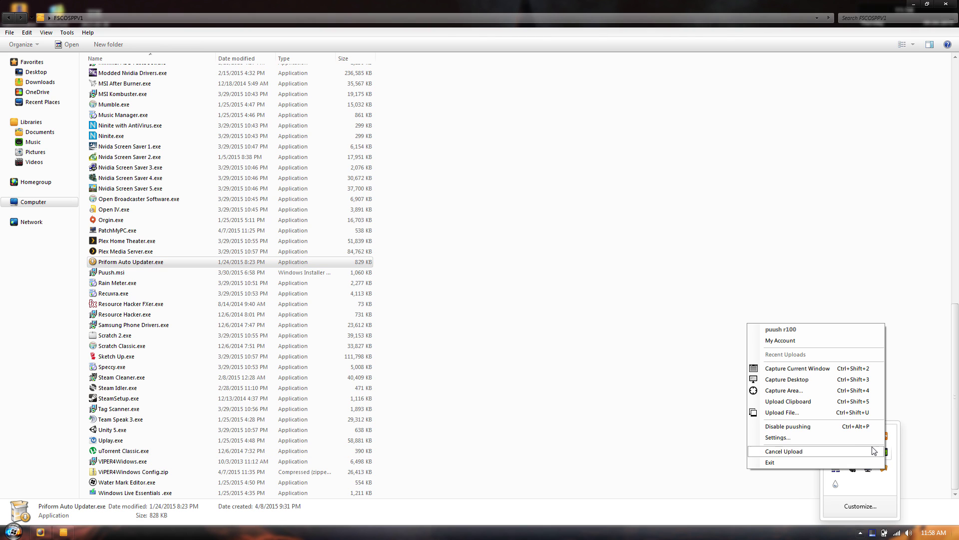
{"action": "left_click", "coordinate": [809, 427]}
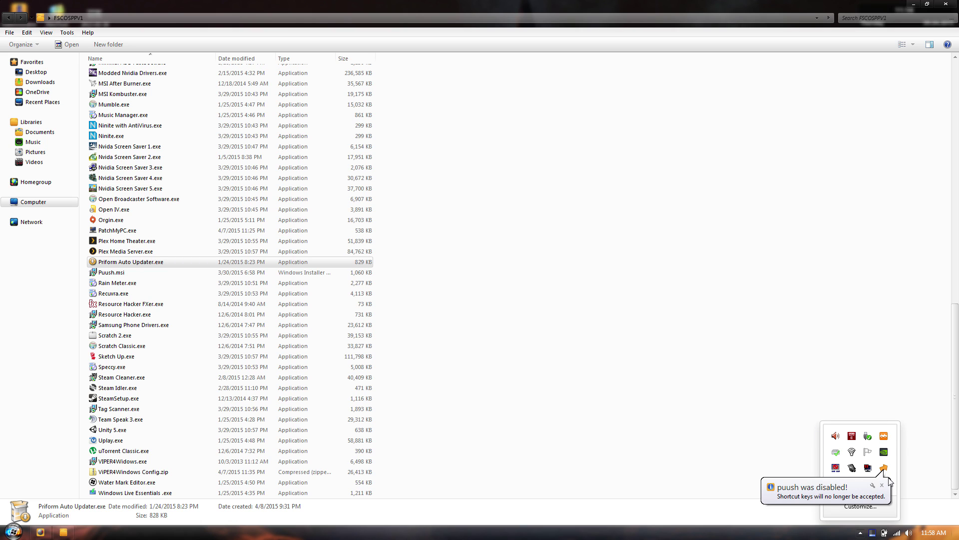
{"action": "right_click", "coordinate": [884, 469]}
{"action": "left_click", "coordinate": [810, 427]}
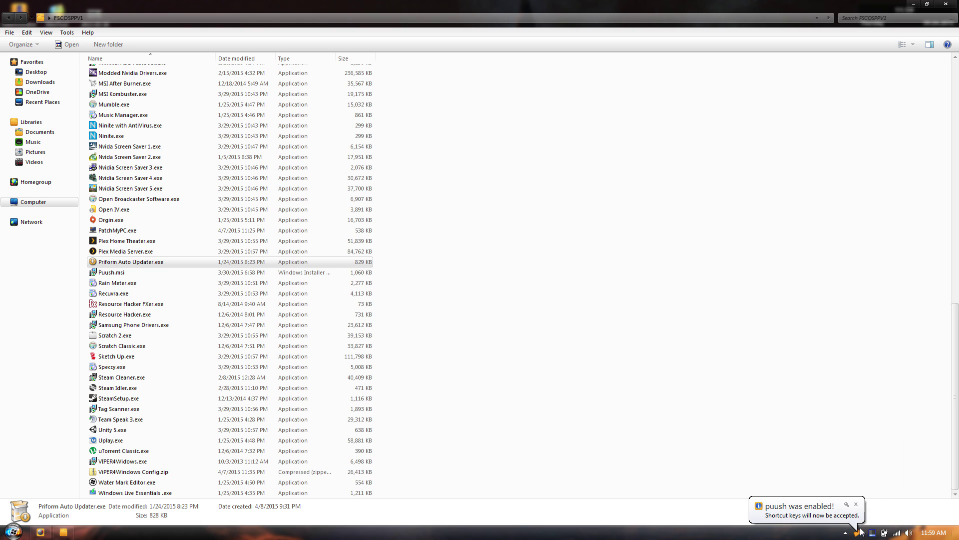
{"action": "right_click", "coordinate": [884, 467]}
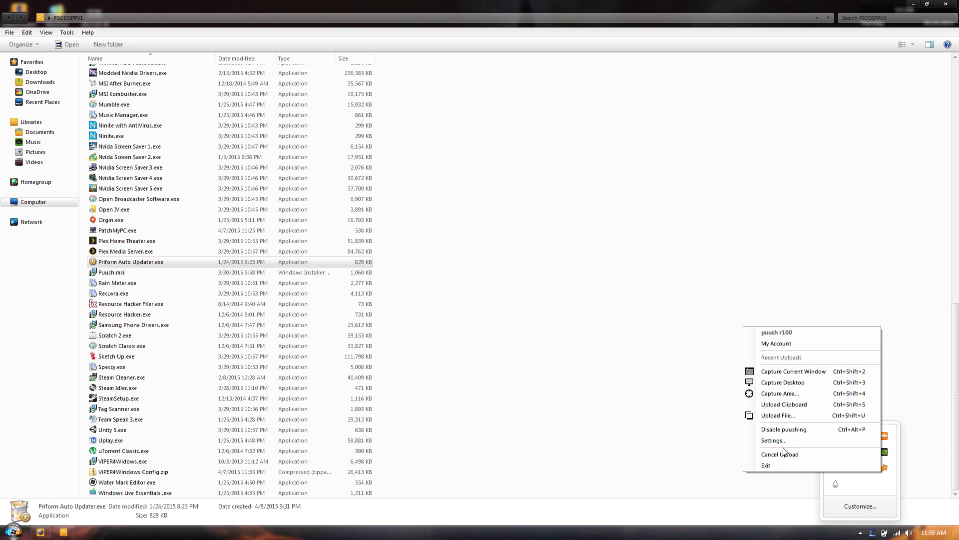
{"action": "left_click", "coordinate": [781, 454]}
{"action": "left_click", "coordinate": [705, 456]}
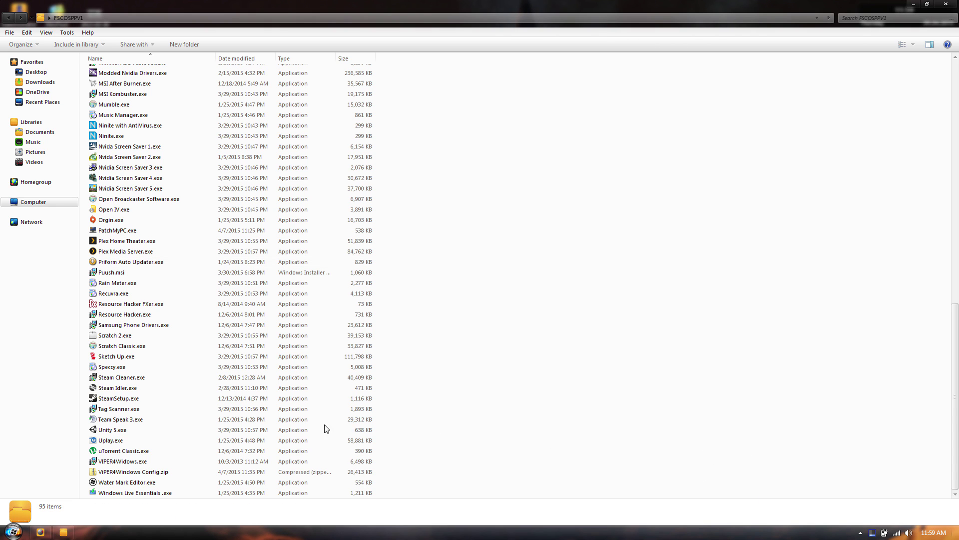
Run uTorrent Classic.exe as administrator and install µTorrent in C:\Program Files (x86)\uTorrent with the default shortcuts
{"action": "right_click", "coordinate": [118, 450]}
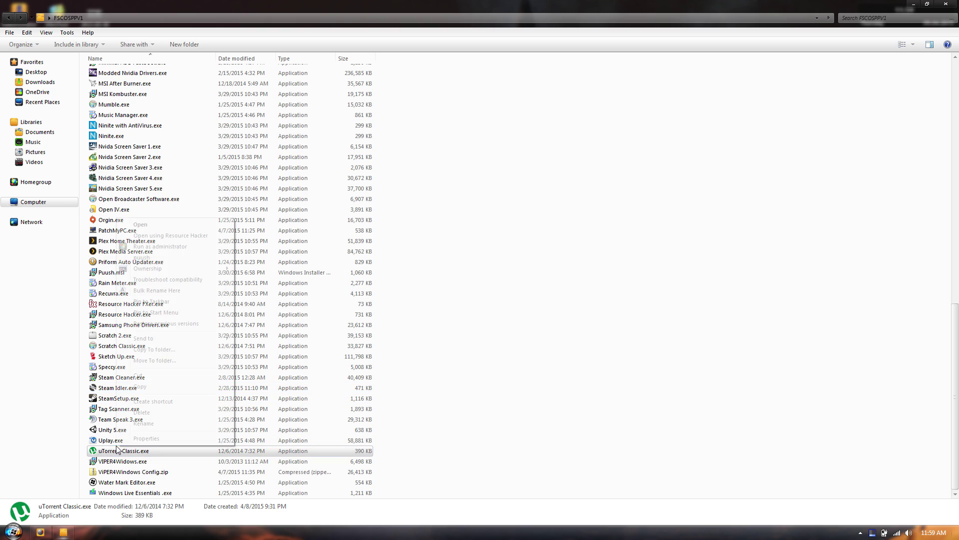
{"action": "left_click", "coordinate": [167, 247]}
{"action": "left_click", "coordinate": [536, 346]}
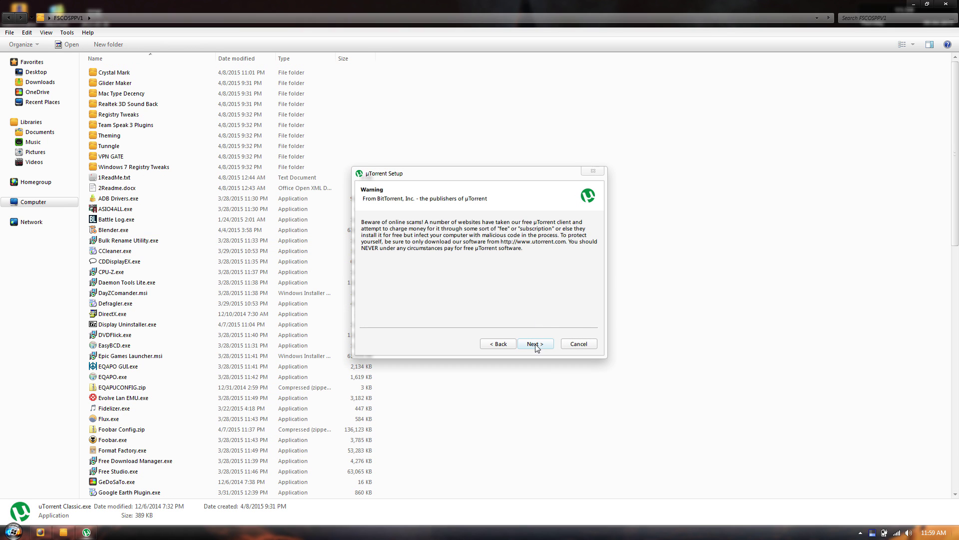
{"action": "left_click", "coordinate": [535, 346]}
{"action": "left_click", "coordinate": [535, 345]}
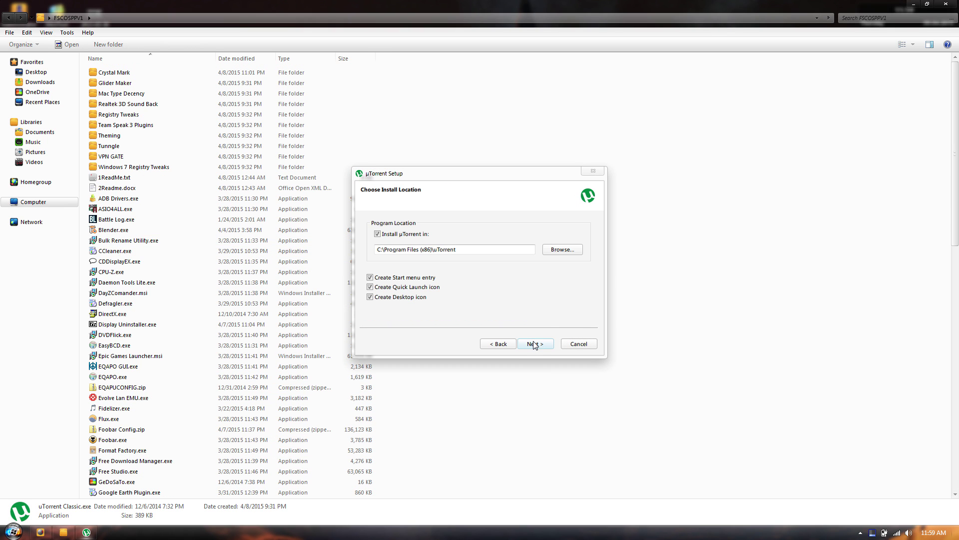
{"action": "left_click", "coordinate": [535, 344]}
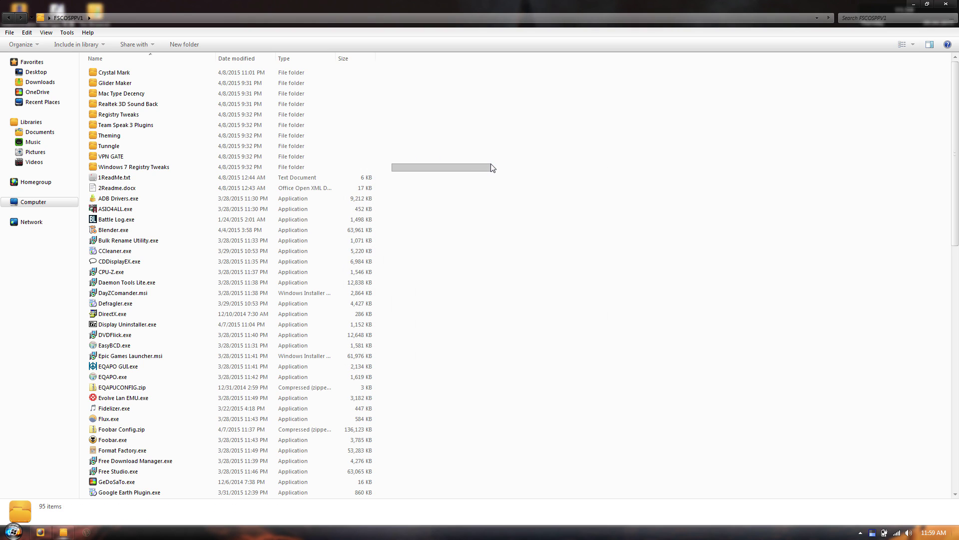
Bring up µTorrent, examine its Torrents list and close the program
{"action": "left_click", "coordinate": [92, 532]}
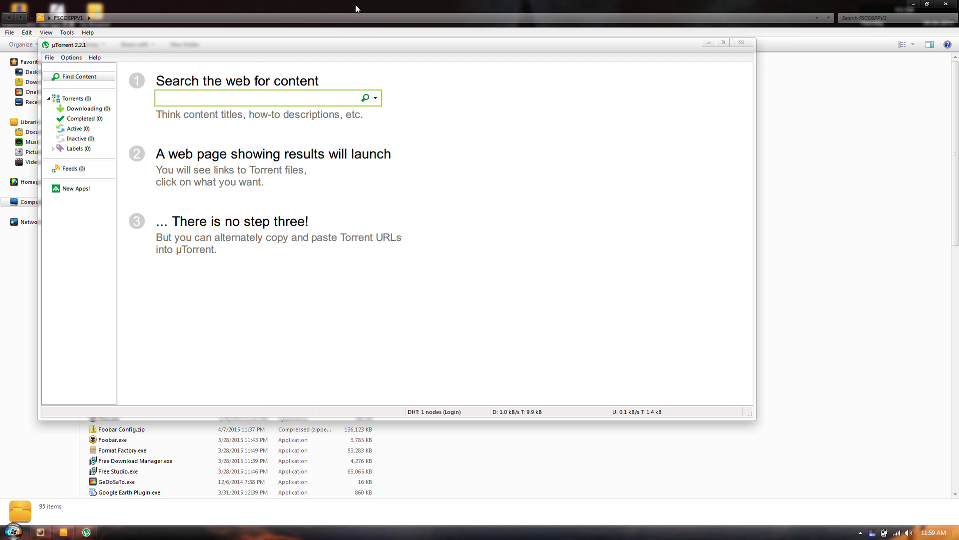
{"action": "left_click", "coordinate": [76, 61]}
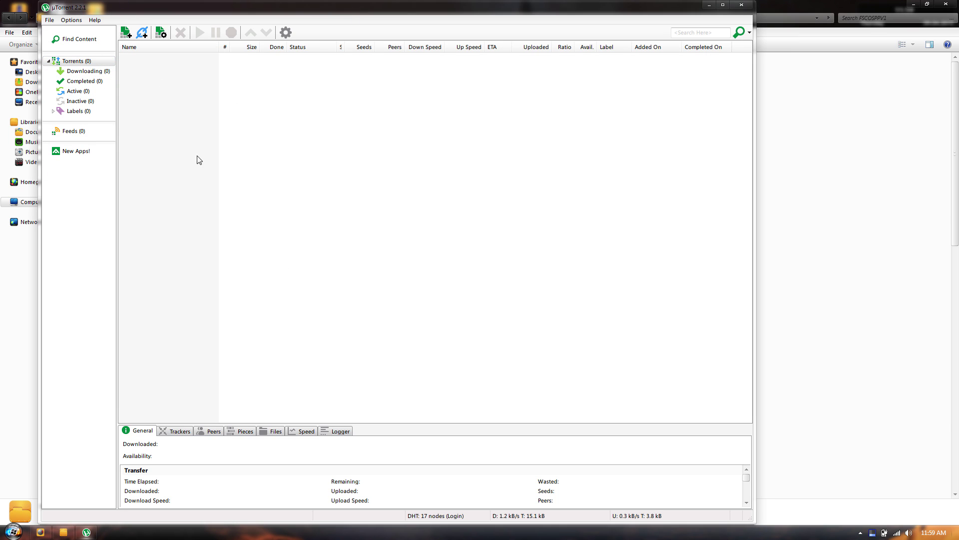
{"action": "left_click", "coordinate": [724, 6]}
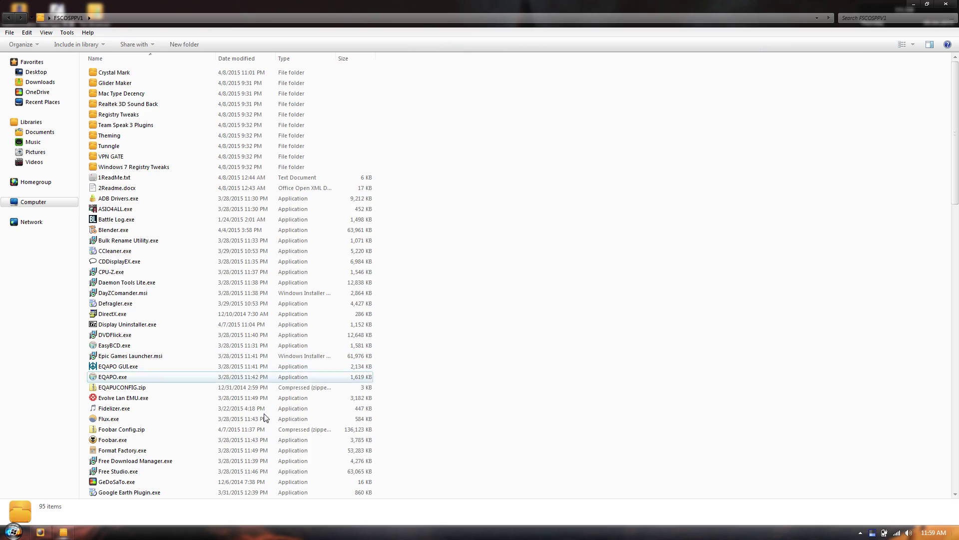
Look through the Presets folder inside ViPER4Windows Config.zip, including the FS EQ preset file, and return to the FSCOSPPV1 folder
{"action": "scroll", "coordinate": [488, 420], "scroll_direction": "down", "scroll_amount": 18}
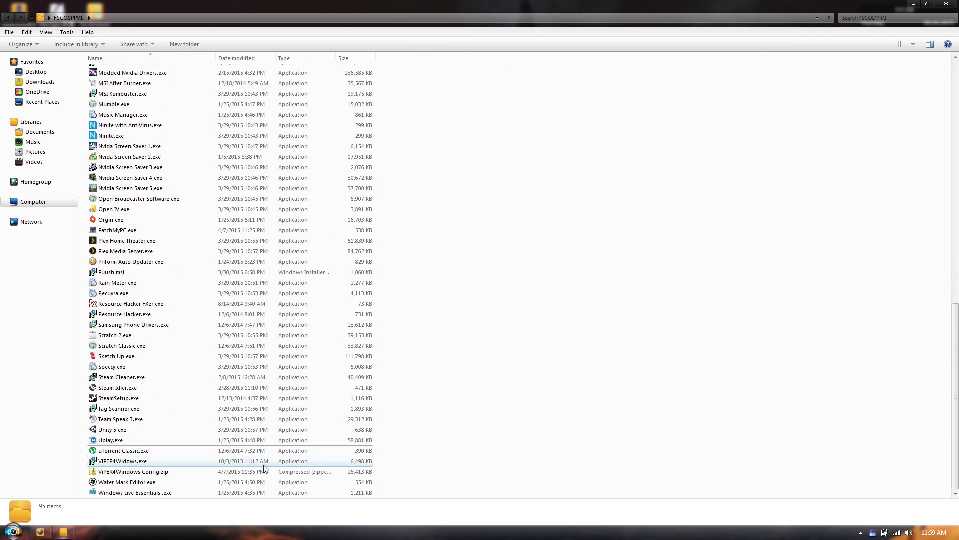
{"action": "right_click", "coordinate": [111, 465]}
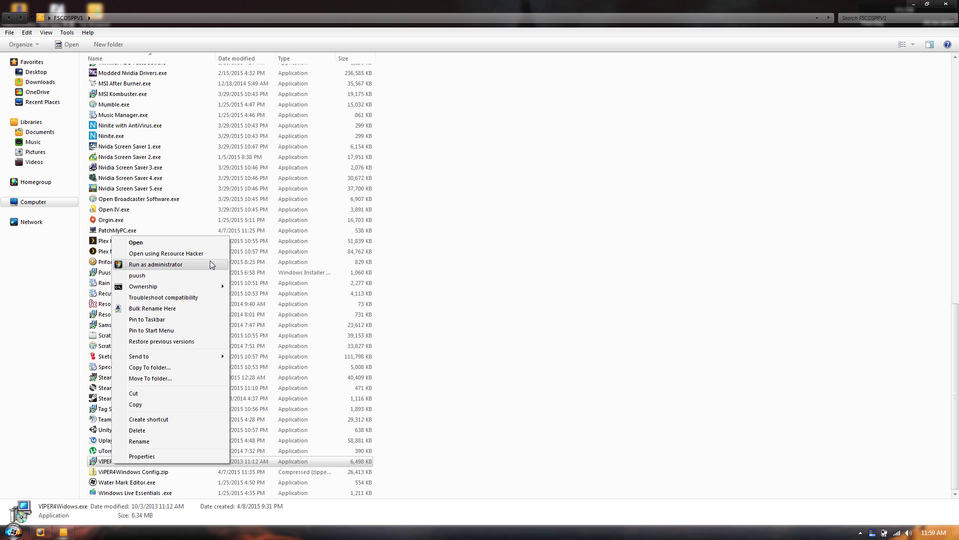
{"action": "left_click", "coordinate": [420, 453]}
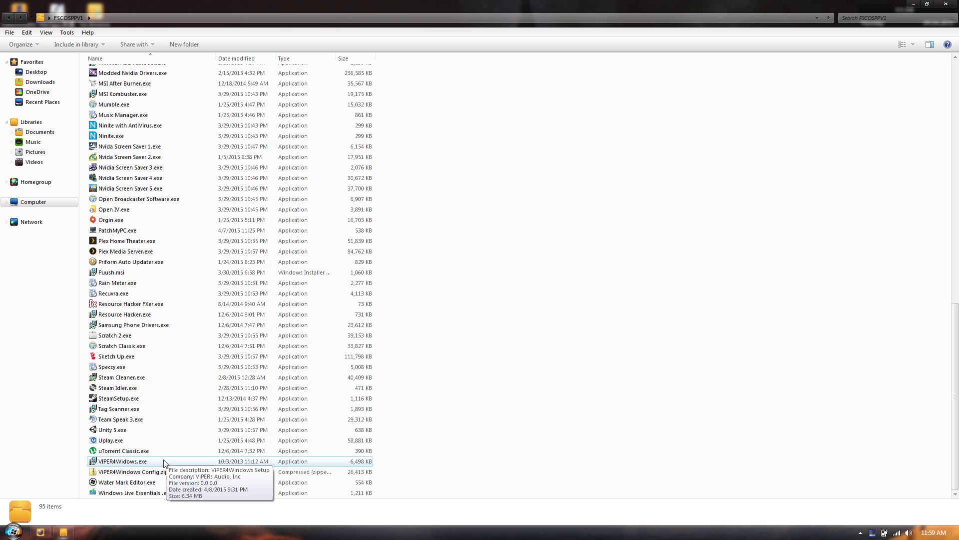
{"action": "double_click", "coordinate": [134, 472]}
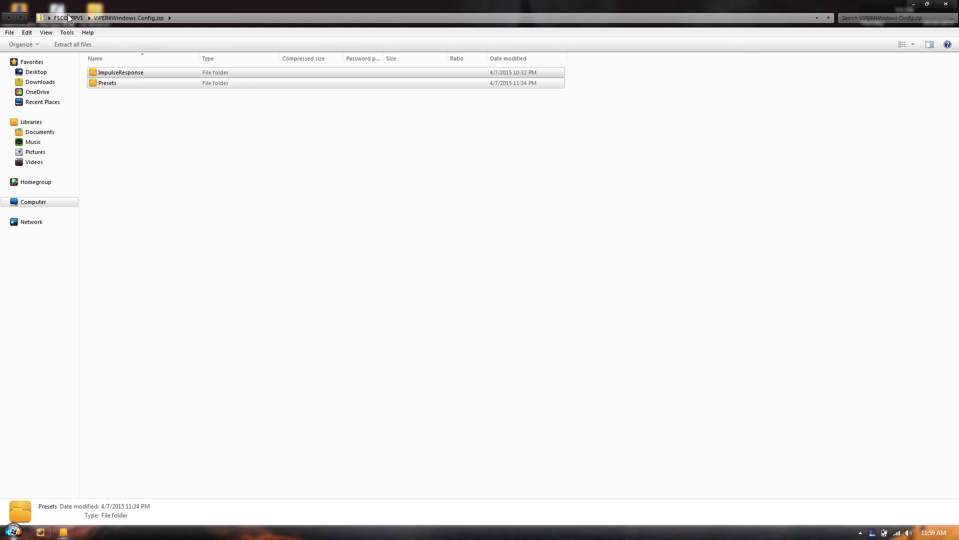
{"action": "double_click", "coordinate": [95, 83]}
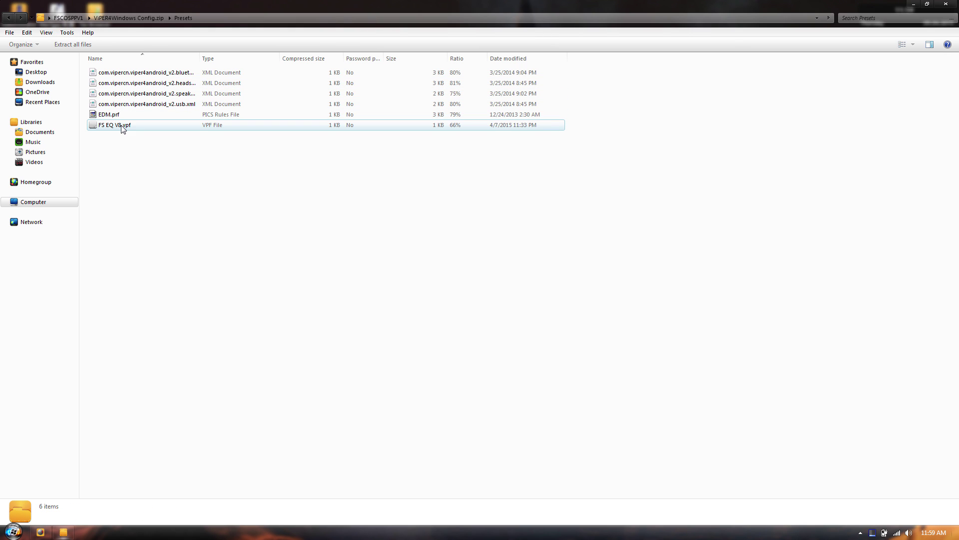
{"action": "left_click", "coordinate": [123, 125]}
{"action": "left_click", "coordinate": [183, 245]}
{"action": "left_click", "coordinate": [74, 17]}
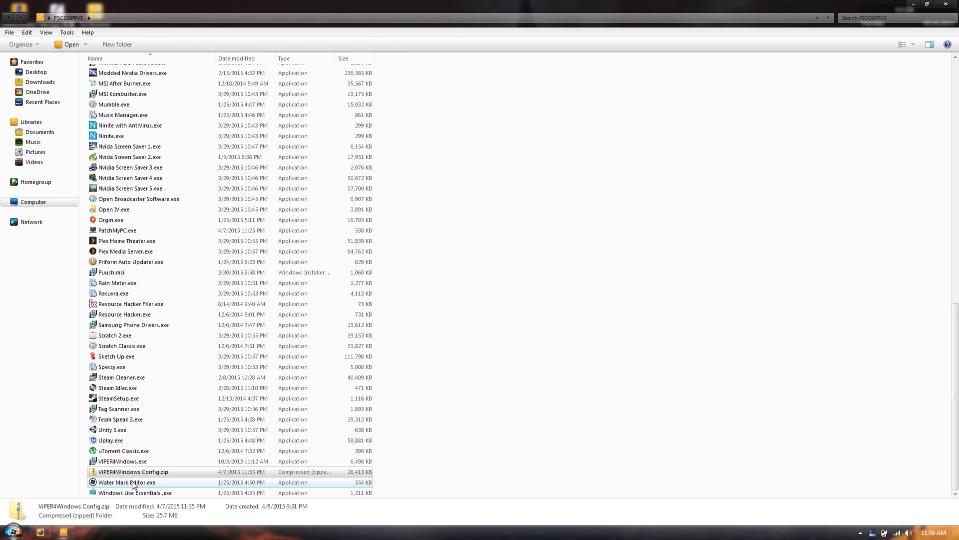
Select Water Mark Editor.exe and Windows Live Essentials .exe in turn to view their file details
{"action": "left_click", "coordinate": [133, 483]}
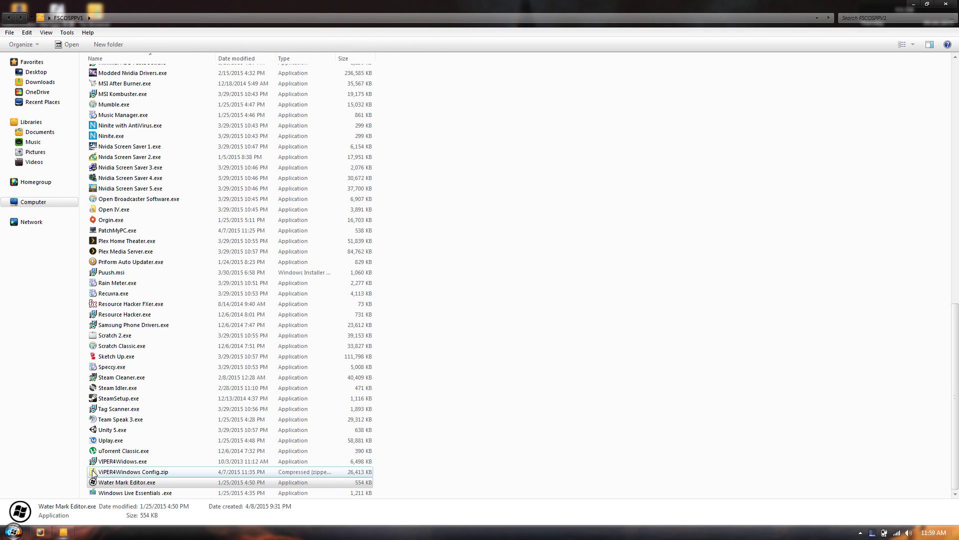
{"action": "left_click", "coordinate": [116, 492]}
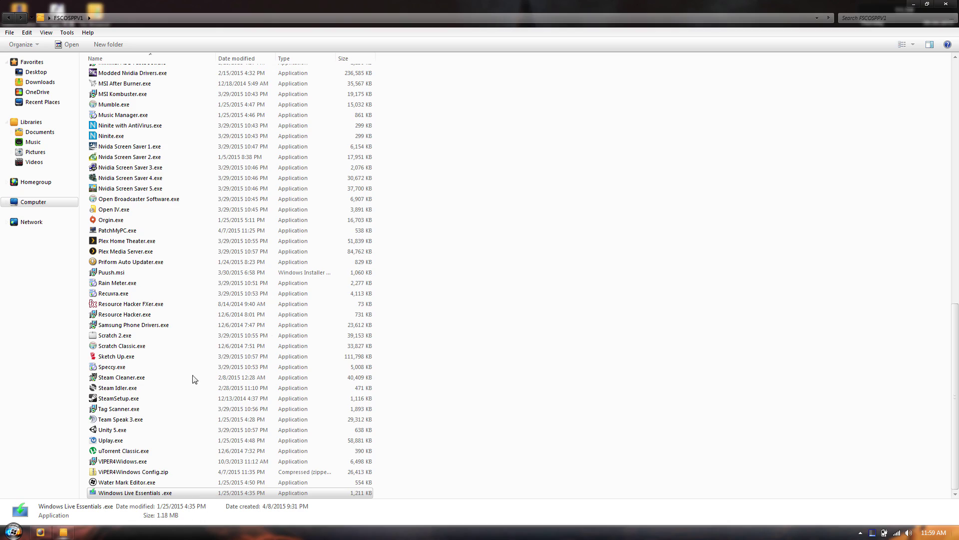
{"action": "mouse_move", "coordinate": [493, 6]}
{"action": "left_mouse_down"}
{"action": "mouse_move", "coordinate": [167, 311]}
{"action": "mouse_move", "coordinate": [488, 0]}
{"action": "left_mouse_up"}
Open the Universal folder inside Theming and widen the Name column to fit the full folder names
{"action": "scroll", "coordinate": [518, 302], "scroll_direction": "up", "scroll_amount": 19}
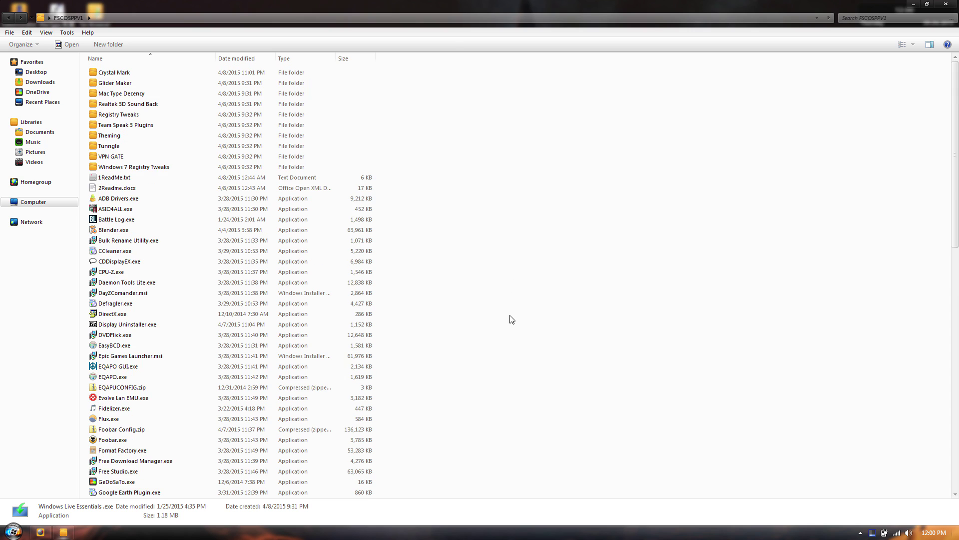
{"action": "double_click", "coordinate": [172, 136]}
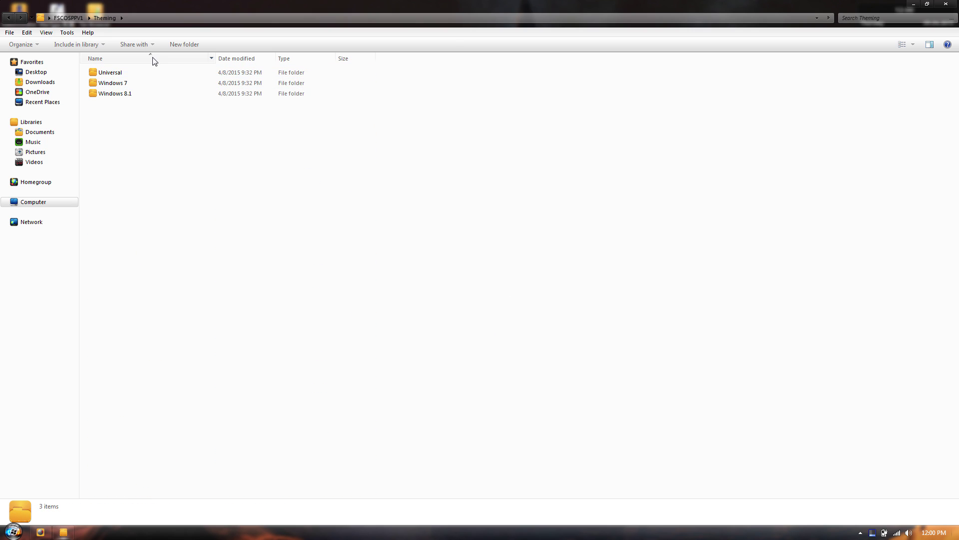
{"action": "double_click", "coordinate": [127, 73]}
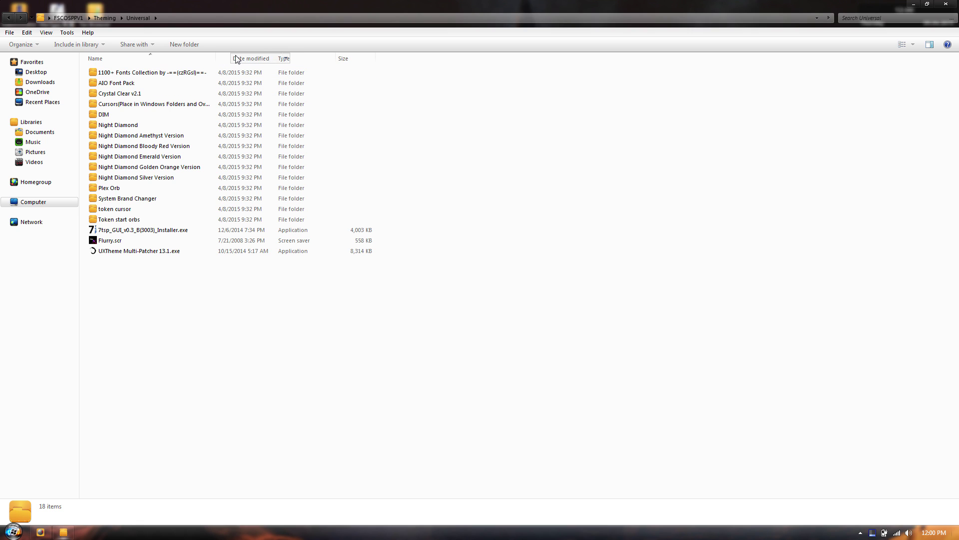
{"action": "double_click", "coordinate": [218, 53]}
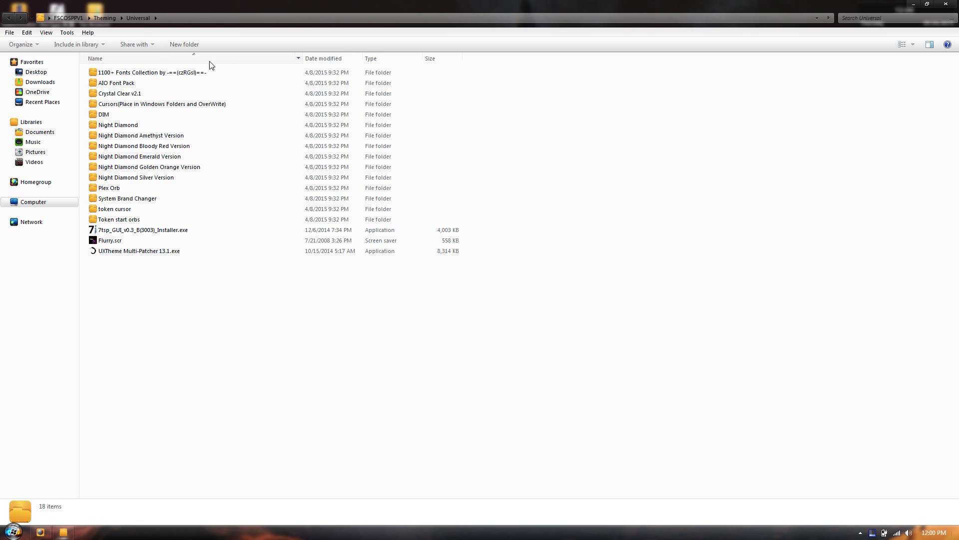
Look through the font packs in the 1100+ Fonts Collection, starting with 01_Hand Writting Font Pack, and return to the Universal folder
{"action": "double_click", "coordinate": [182, 71]}
{"action": "double_click", "coordinate": [148, 75]}
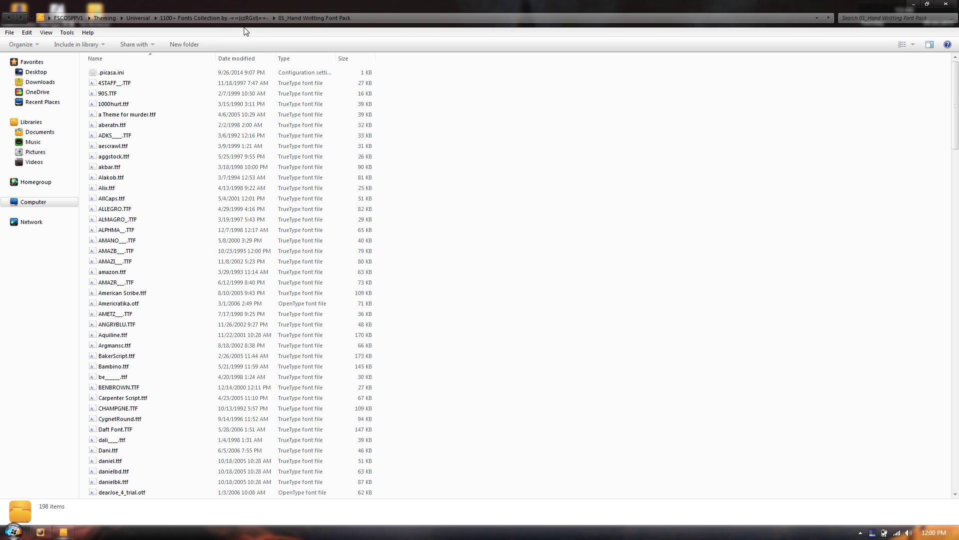
{"action": "key", "text": "BackSpace"}
{"action": "double_click", "coordinate": [145, 83]}
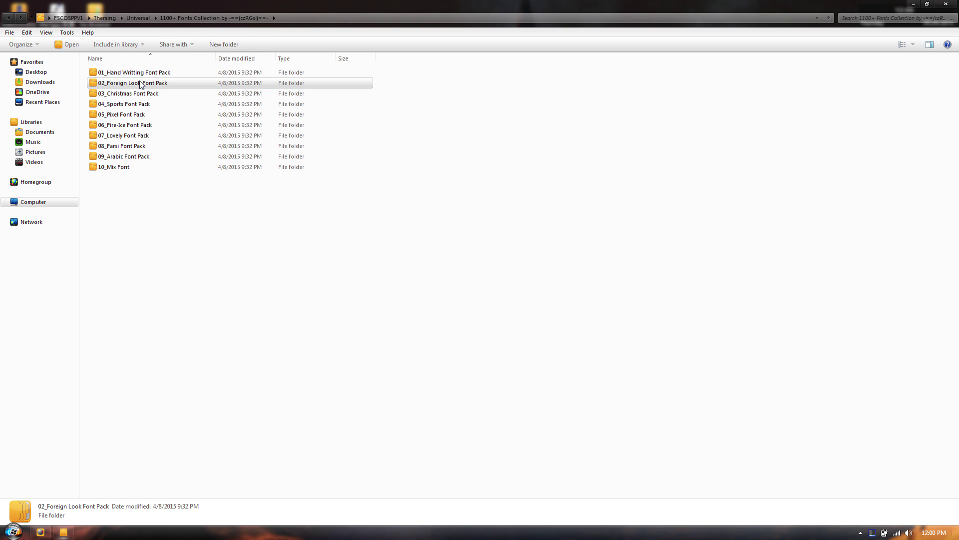
{"action": "left_click", "coordinate": [138, 18]}
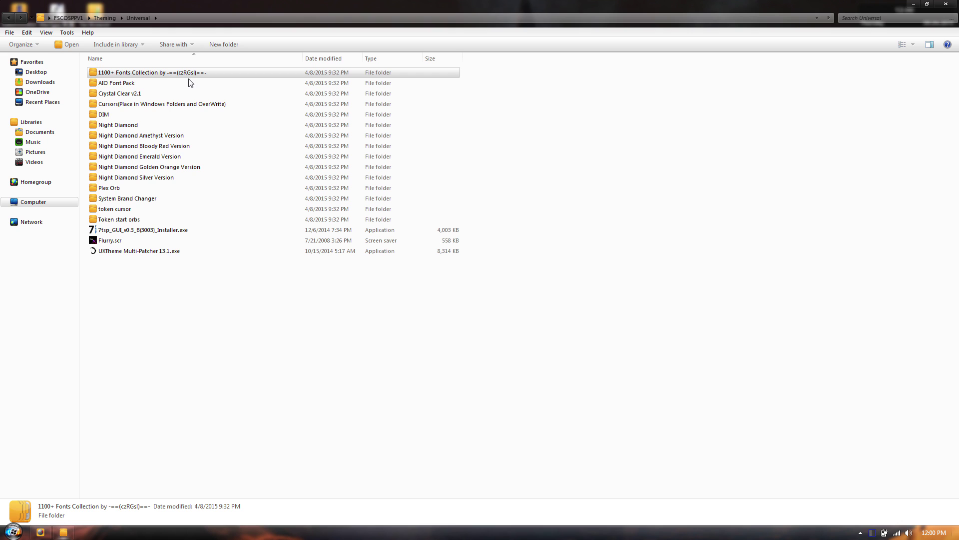
{"action": "double_click", "coordinate": [161, 72]}
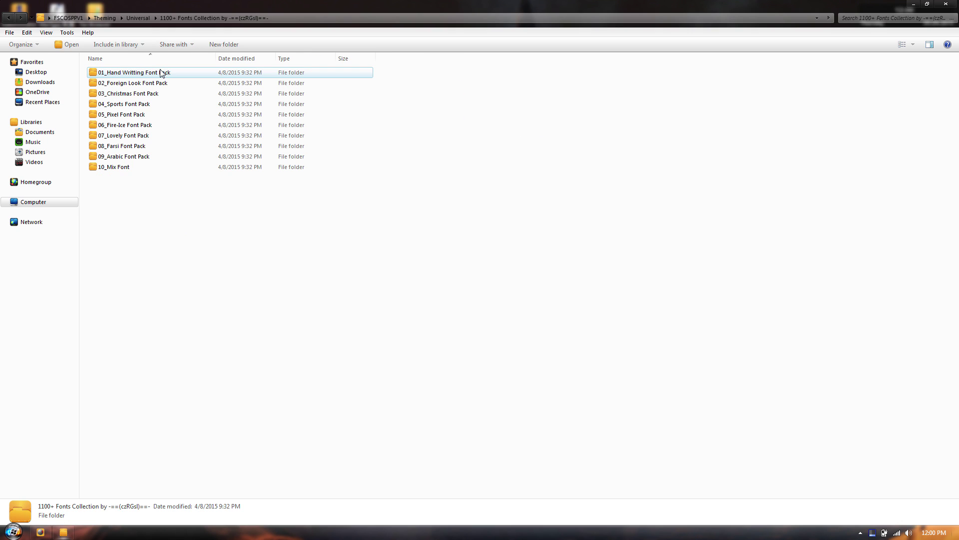
{"action": "left_click", "coordinate": [138, 18]}
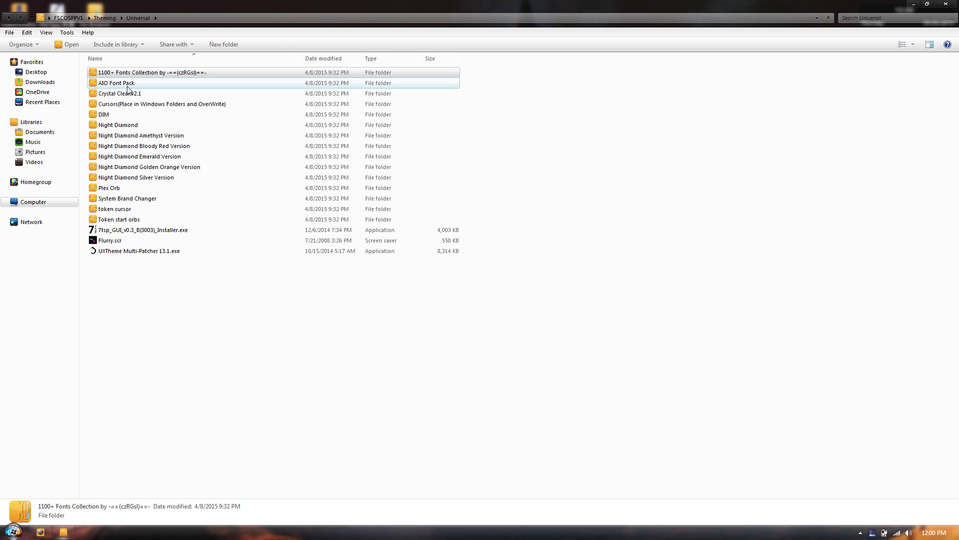
Examine the font files in the AIO Font Pack folder and return to the Universal folder
{"action": "double_click", "coordinate": [120, 83]}
{"action": "scroll", "coordinate": [190, 257], "scroll_direction": "down", "scroll_amount": 15}
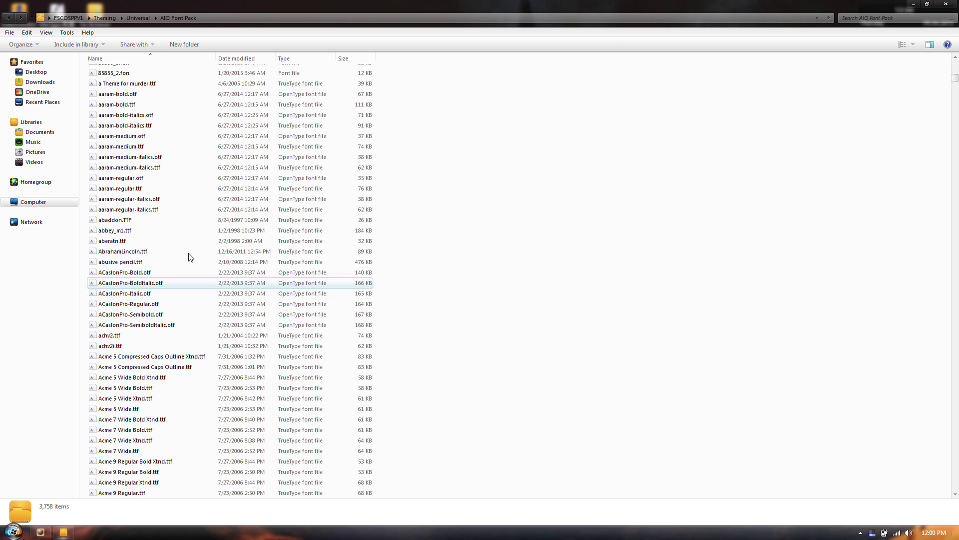
{"action": "left_click", "coordinate": [137, 18]}
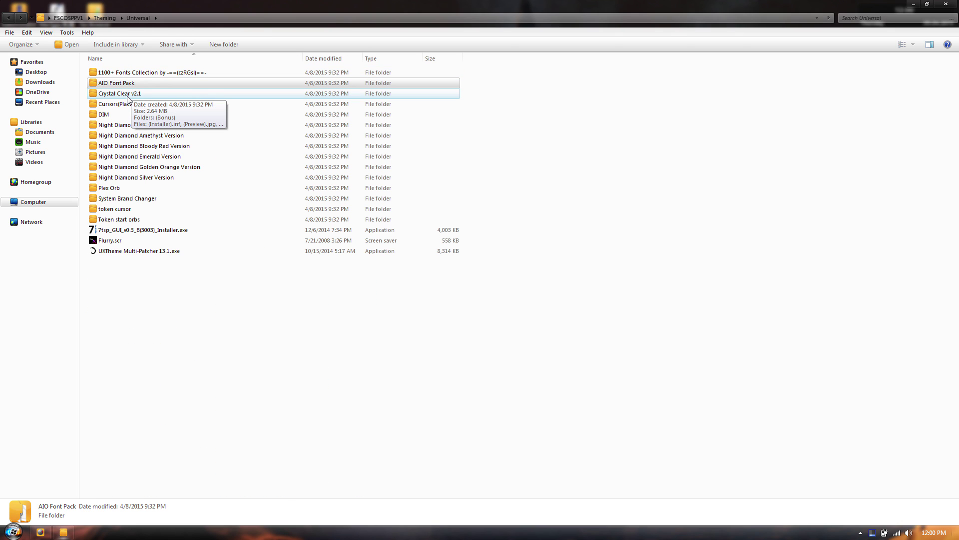
Open the Crystal Clear v2.1 folder, show the available actions for (Installer).inf and return to the Universal folder
{"action": "double_click", "coordinate": [127, 95]}
{"action": "right_click", "coordinate": [125, 87]}
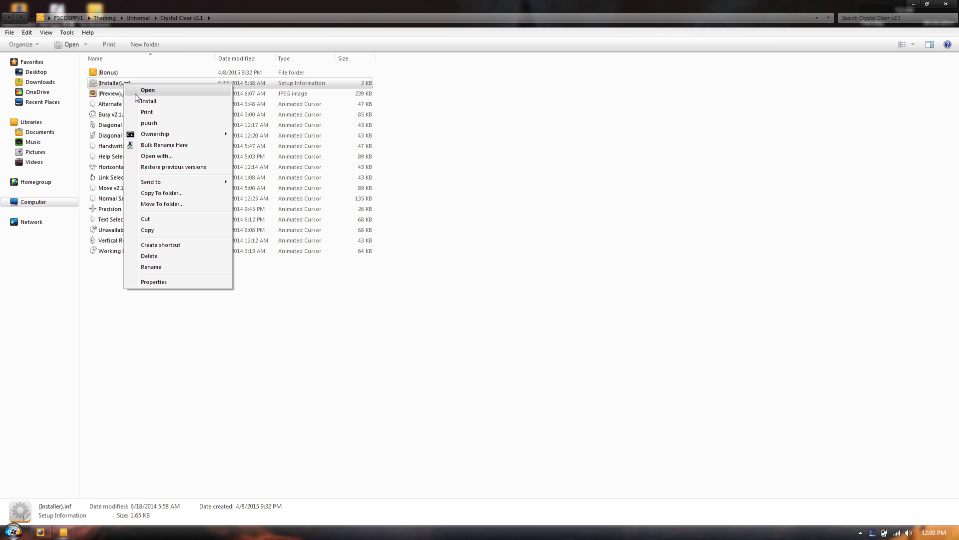
{"action": "left_click", "coordinate": [138, 17]}
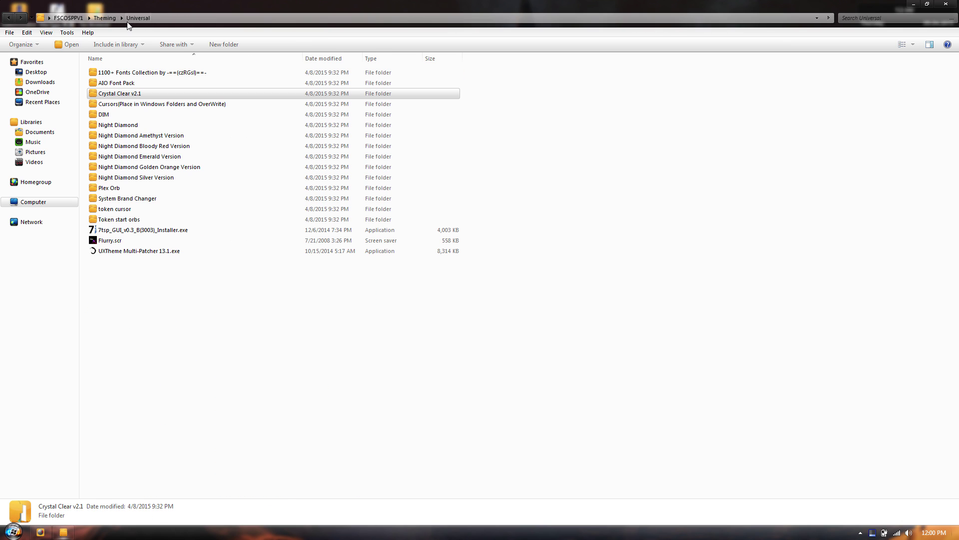
Look through the cursor files in Cursors(Place in Windows Folders and OverWrite) and return to the Universal folder
{"action": "double_click", "coordinate": [170, 104]}
{"action": "scroll", "coordinate": [559, 326], "scroll_direction": "down", "scroll_amount": 20}
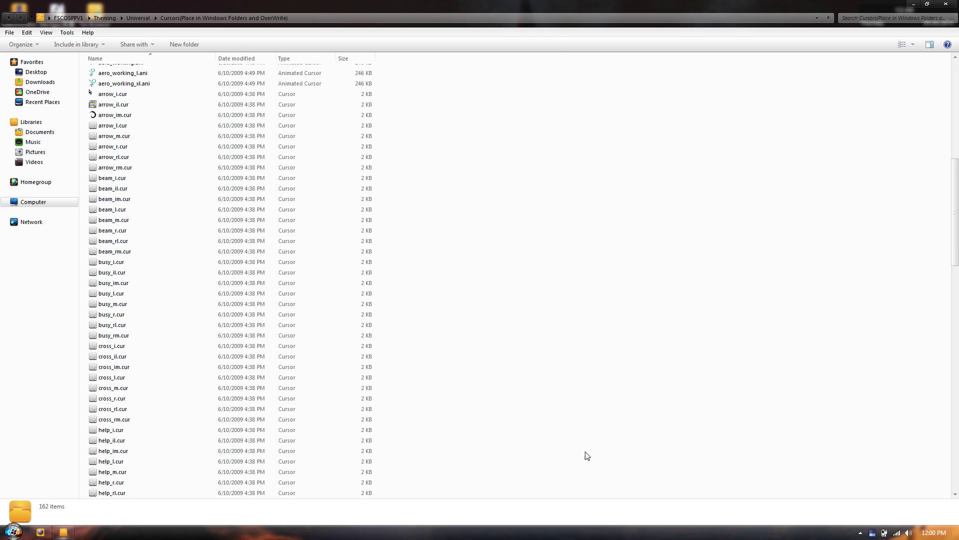
{"action": "scroll", "coordinate": [465, 398], "scroll_direction": "up", "scroll_amount": 20}
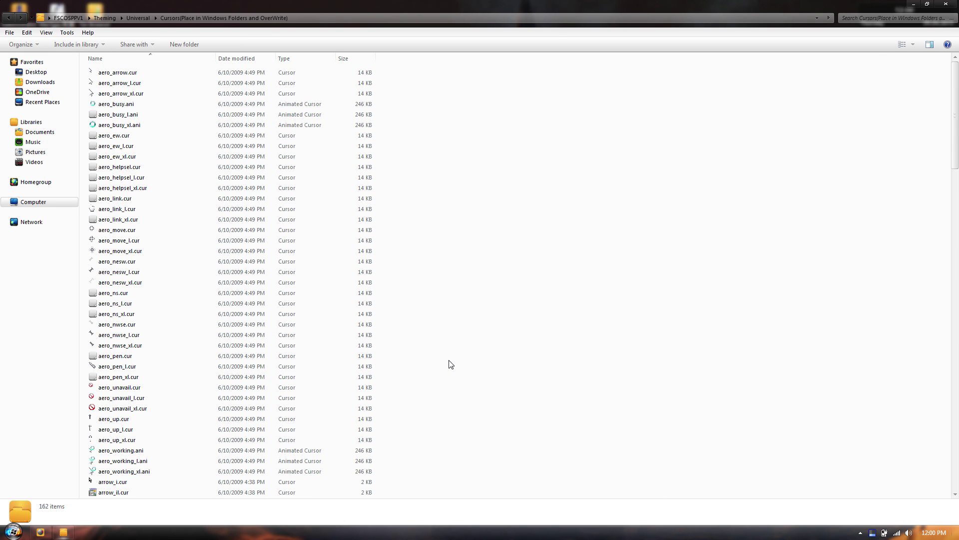
{"action": "left_click", "coordinate": [138, 18]}
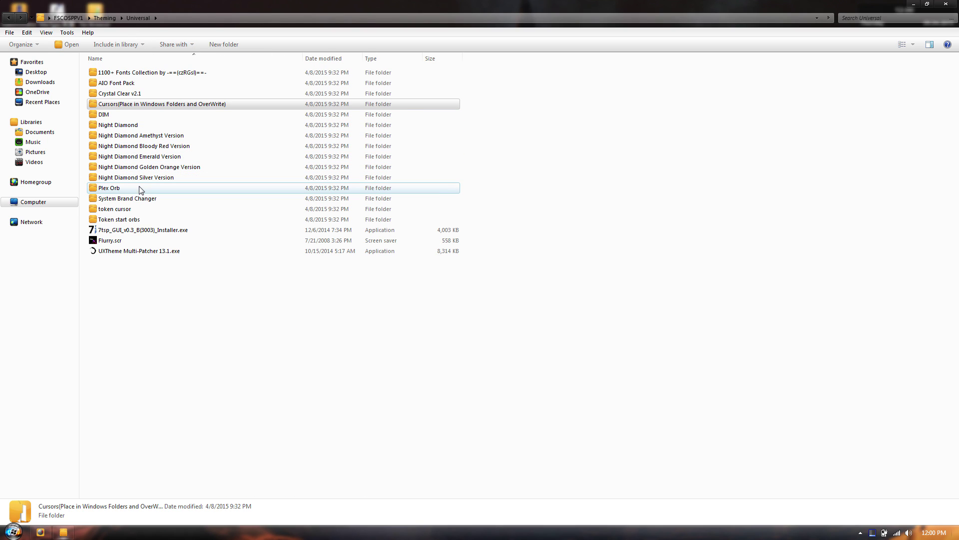
{"action": "left_click", "coordinate": [128, 321]}
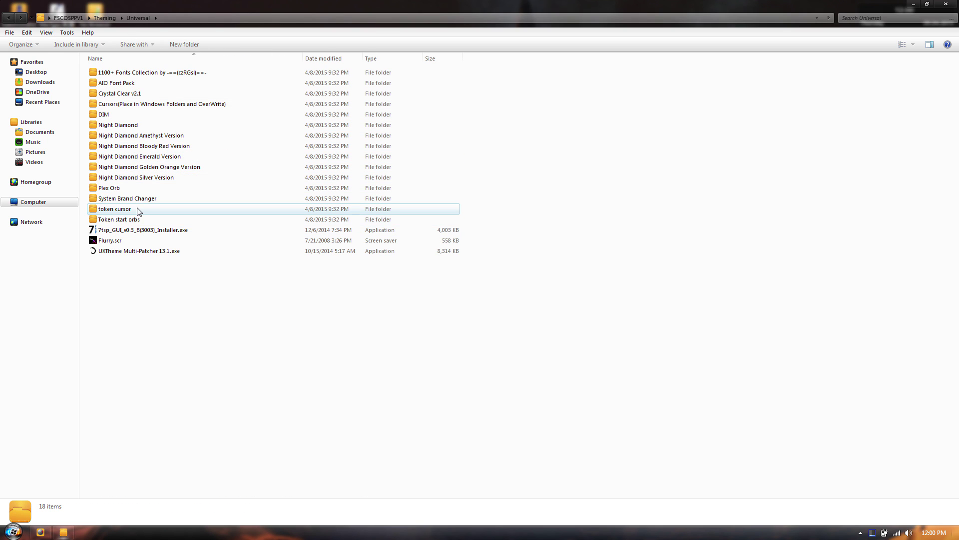
Open the Windows 7 folder inside Theming, view the Windows 7 Start Orb Changer contents and return to Windows 7
{"action": "left_click", "coordinate": [103, 18]}
{"action": "double_click", "coordinate": [113, 83]}
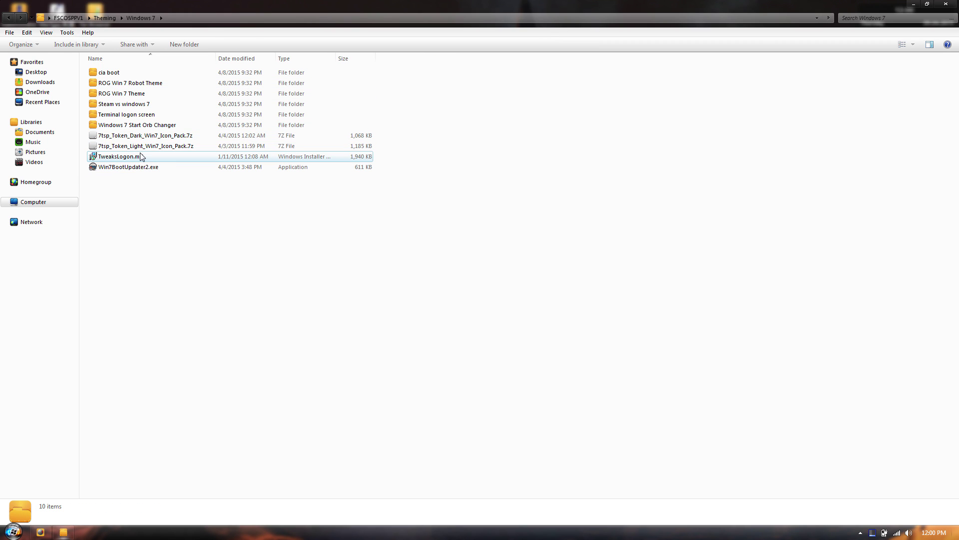
{"action": "double_click", "coordinate": [148, 126]}
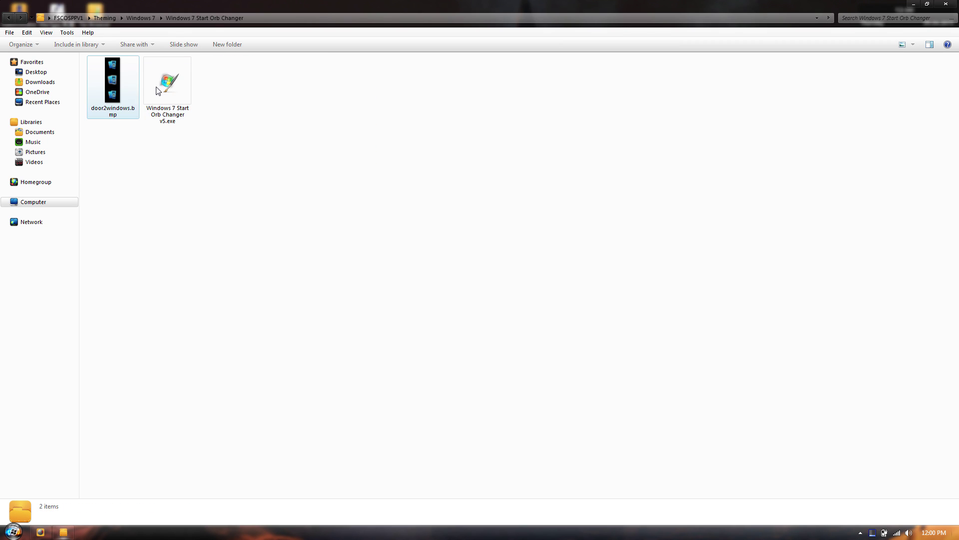
{"action": "left_click", "coordinate": [141, 18]}
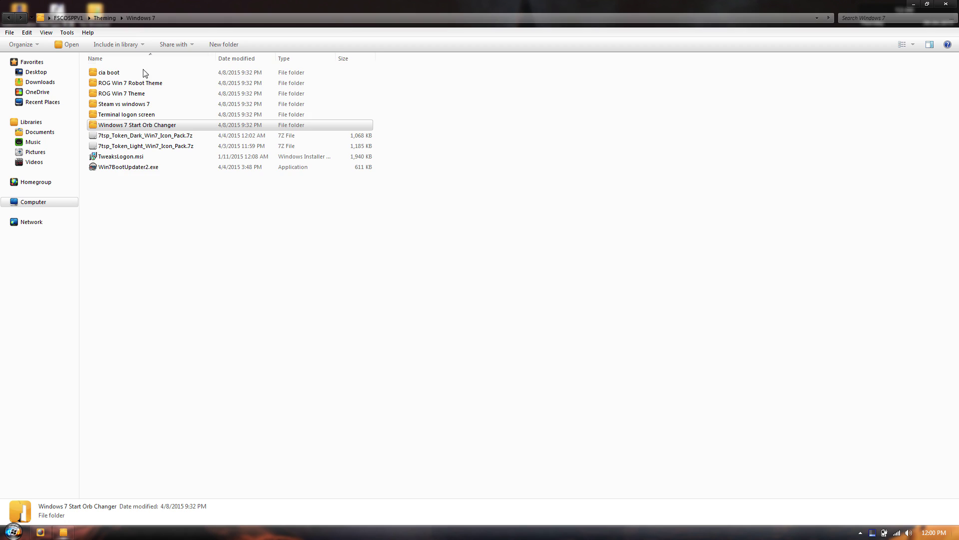
View plex orb dark.png from Universal's Plex Orb folder, compare it with the current Start orb and return to Universal
{"action": "left_click", "coordinate": [105, 18]}
{"action": "double_click", "coordinate": [111, 73]}
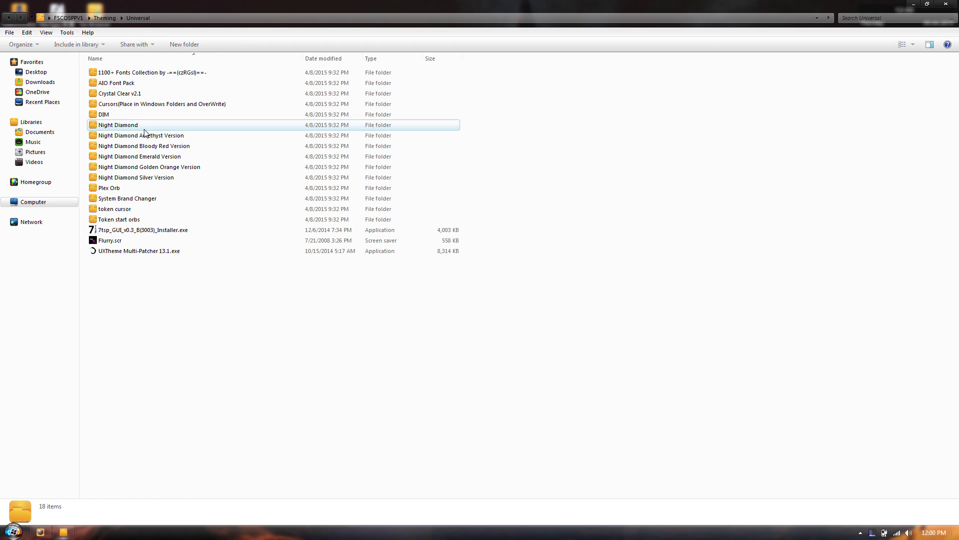
{"action": "double_click", "coordinate": [111, 187]}
{"action": "double_click", "coordinate": [120, 74]}
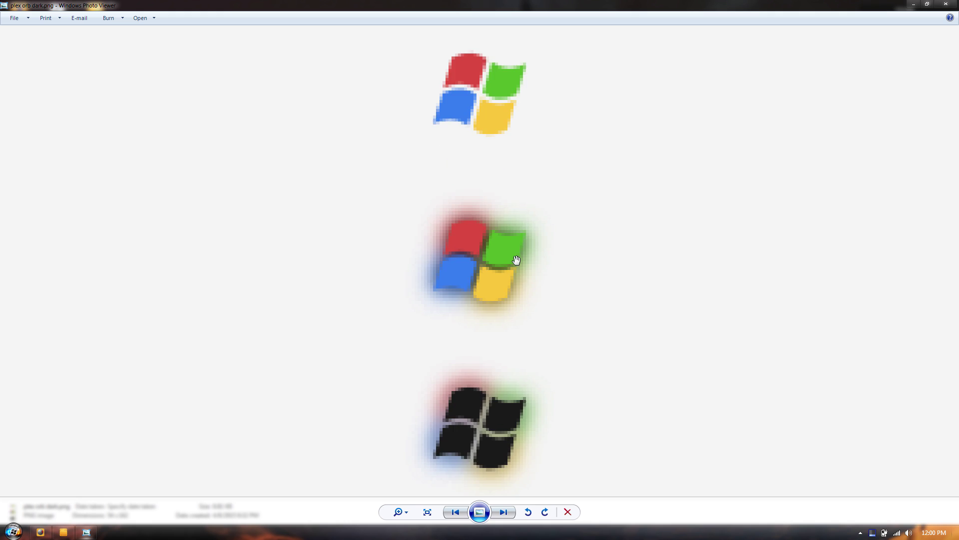
{"action": "left_click", "coordinate": [13, 531]}
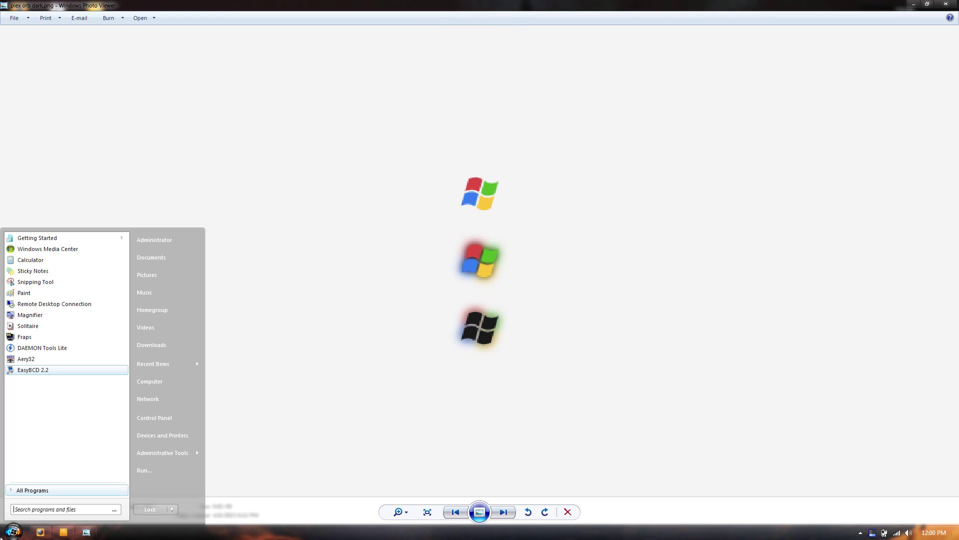
{"action": "left_click", "coordinate": [468, 278]}
{"action": "left_click", "coordinate": [945, 5]}
{"action": "key", "text": "BackSpace"}
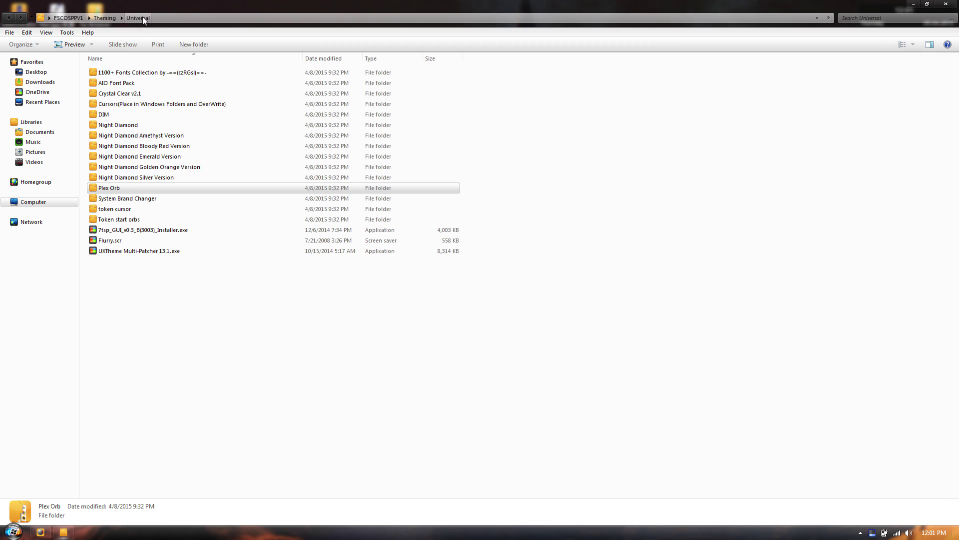
View the System Brand Changer folder, return to Universal and briefly select 7tsp_GUI_v0.3_B(3003)_Installer.exe
{"action": "double_click", "coordinate": [160, 200]}
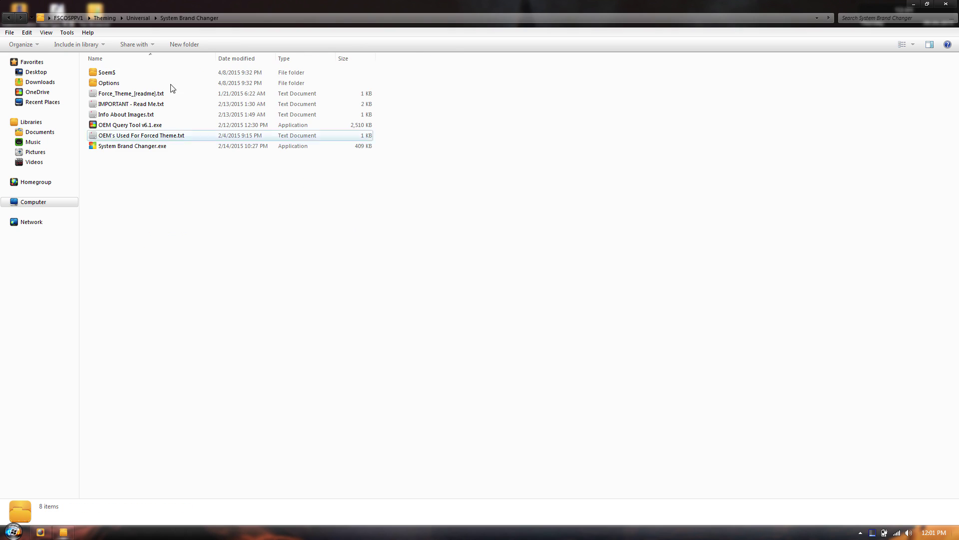
{"action": "key", "text": "BackSpace"}
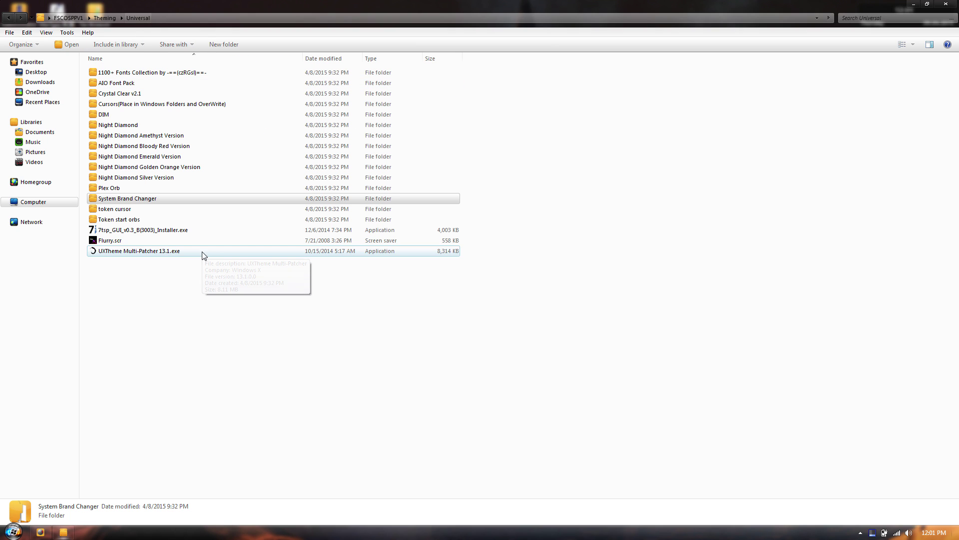
{"action": "left_click", "coordinate": [149, 234]}
{"action": "left_click", "coordinate": [155, 310]}
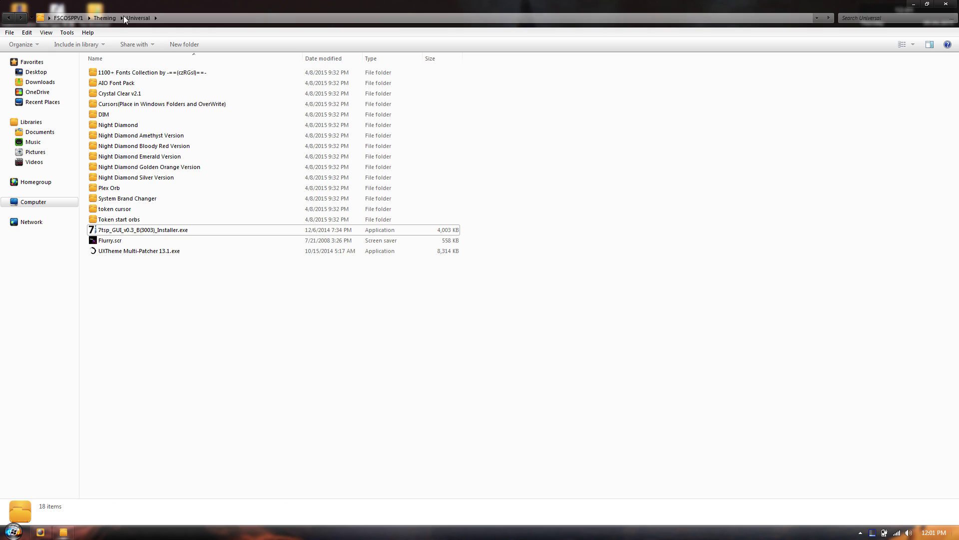
Select 7tsp_Token_Light_Win7_Icon_Pack.7z in the Windows 7 theming folder to view its details, and return to Universal
{"action": "key", "text": "BackSpace"}
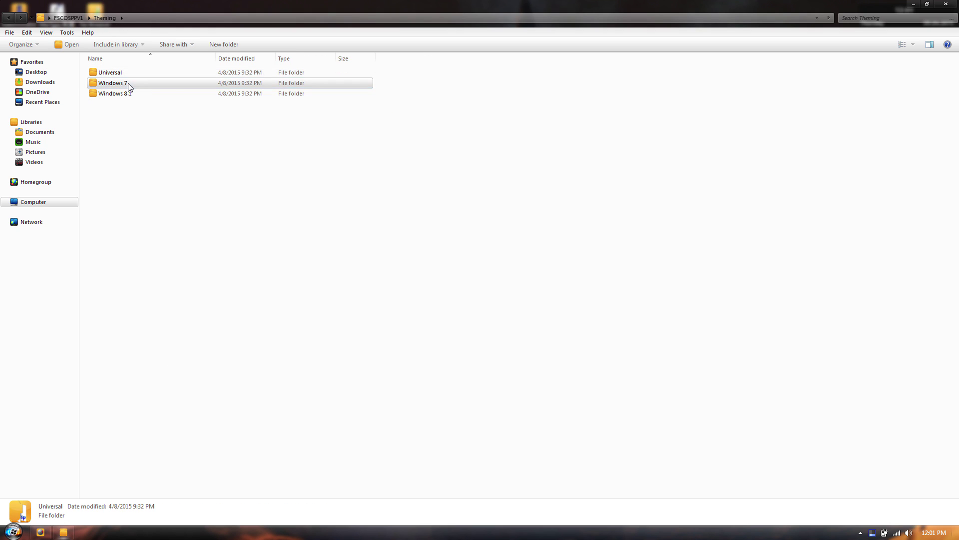
{"action": "double_click", "coordinate": [120, 83]}
{"action": "left_click", "coordinate": [161, 142]}
{"action": "left_click", "coordinate": [161, 145]}
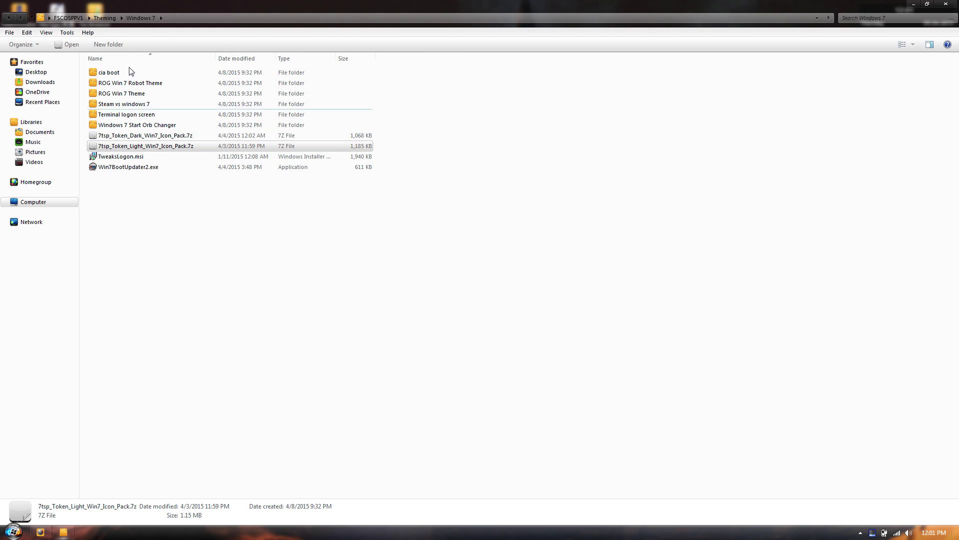
{"action": "key", "text": "BackSpace"}
{"action": "key", "text": "Down"}
{"action": "key", "text": "Return"}
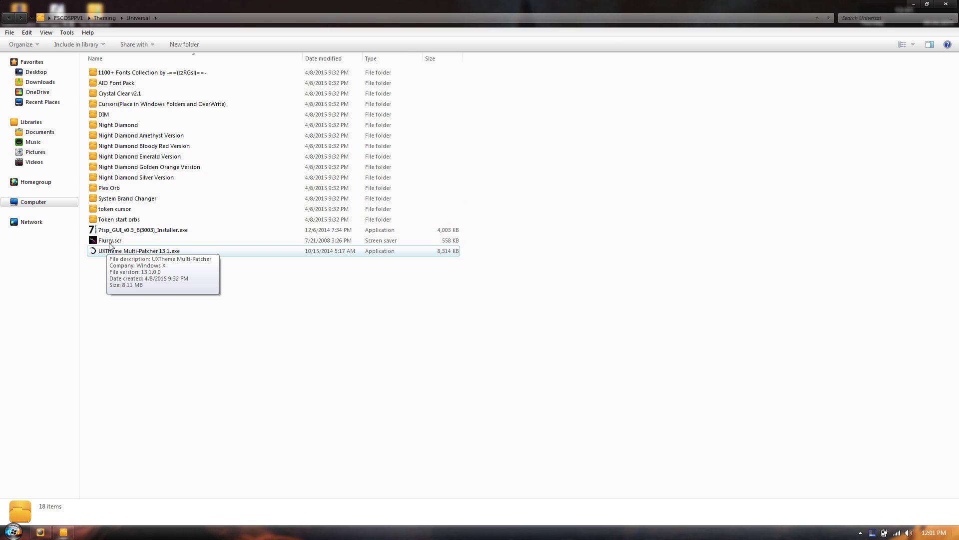
Install Flurry.scr and accept Flurry as the screen saver
{"action": "right_click", "coordinate": [109, 242]}
{"action": "left_click", "coordinate": [134, 271]}
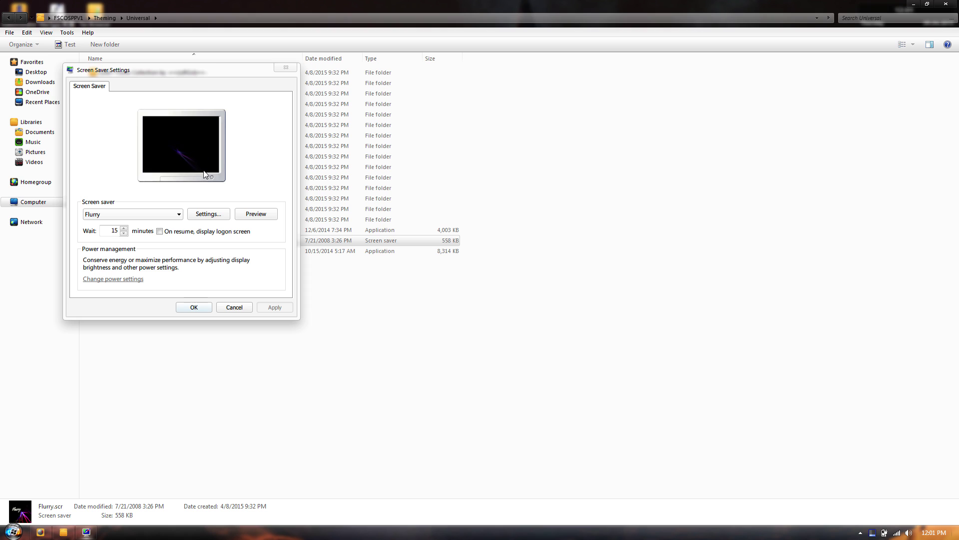
{"action": "left_click", "coordinate": [195, 306]}
Run UXTheme Multi-Patcher 13.1.exe as administrator to view its patch options, and exit without patching
{"action": "left_click", "coordinate": [121, 254]}
{"action": "left_click_drag", "start_coordinate": [131, 273], "coordinate": [183, 315]}
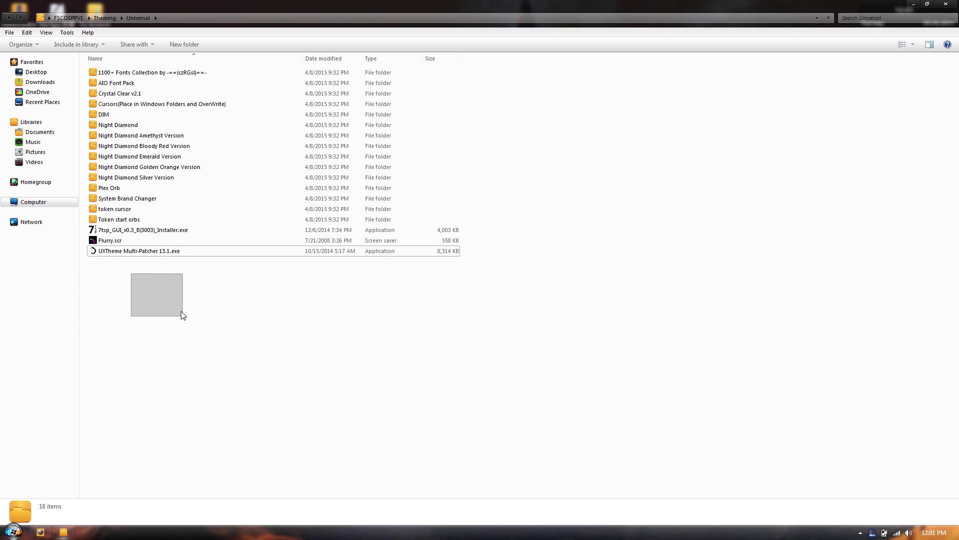
{"action": "left_click", "coordinate": [150, 250]}
{"action": "right_click", "coordinate": [148, 248]}
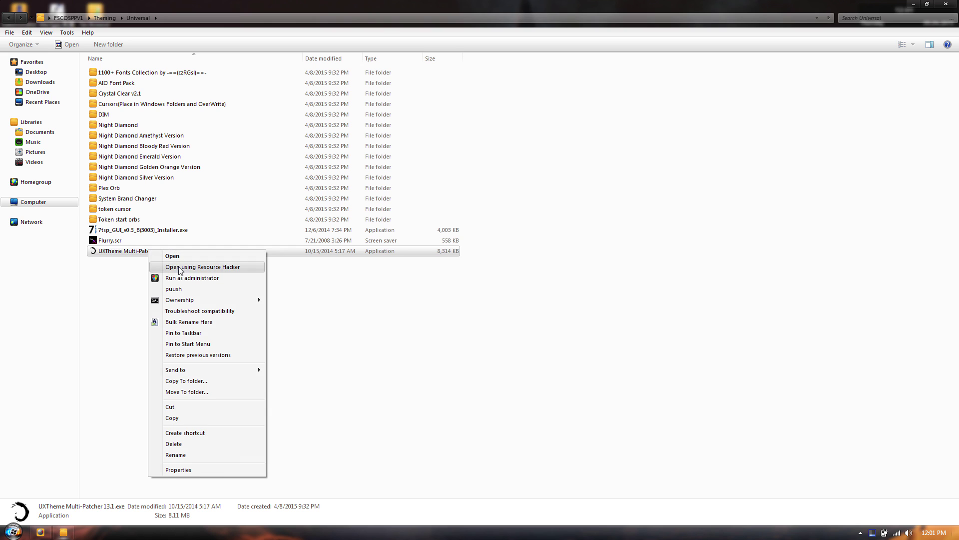
{"action": "left_click", "coordinate": [189, 278]}
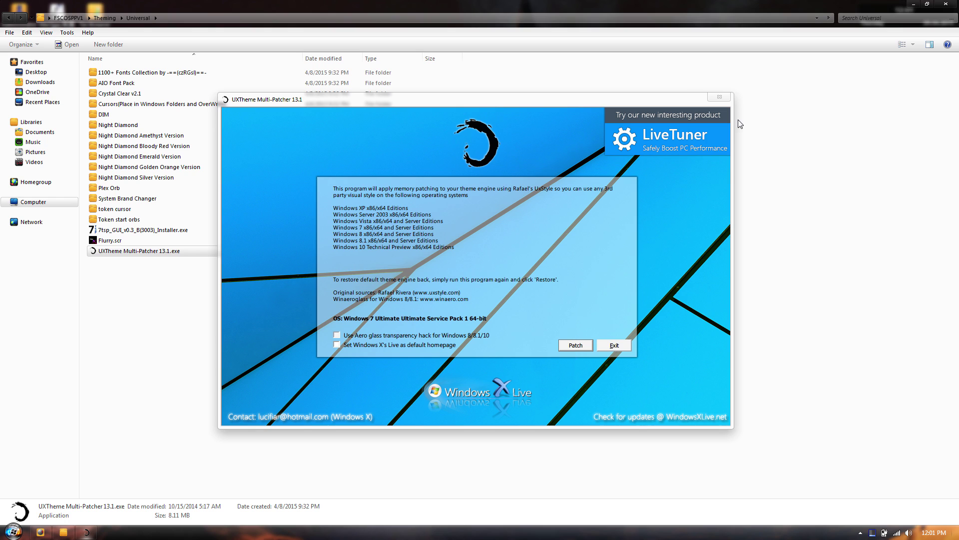
{"action": "left_click", "coordinate": [612, 345]}
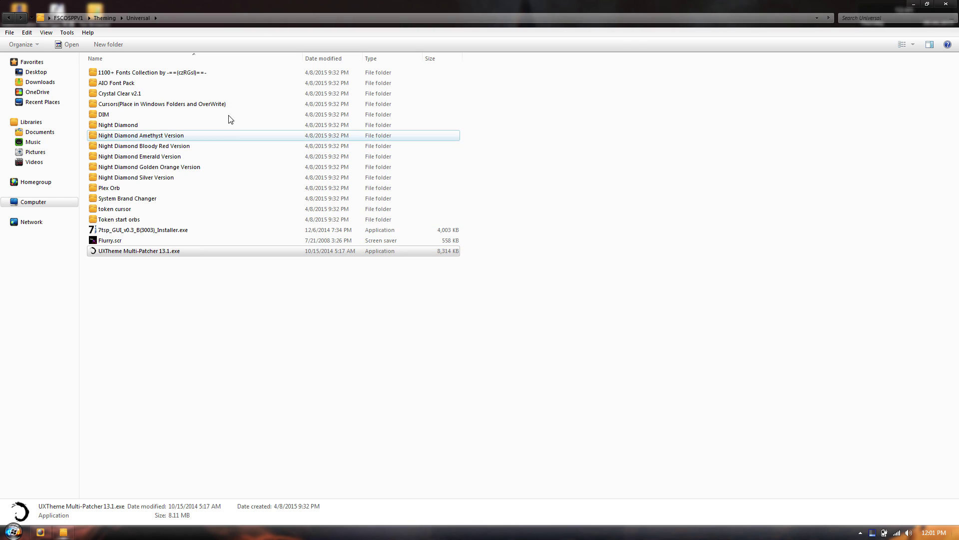
Open the Themes folder inside Steam vs windows 7, within the Windows 7 theming folder
{"action": "left_click", "coordinate": [104, 17]}
{"action": "double_click", "coordinate": [120, 83]}
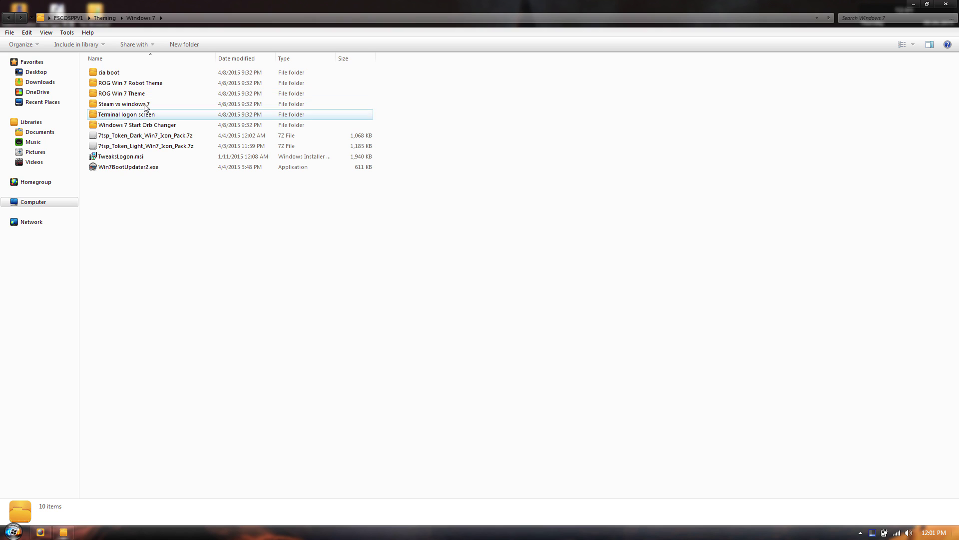
{"action": "double_click", "coordinate": [138, 104]}
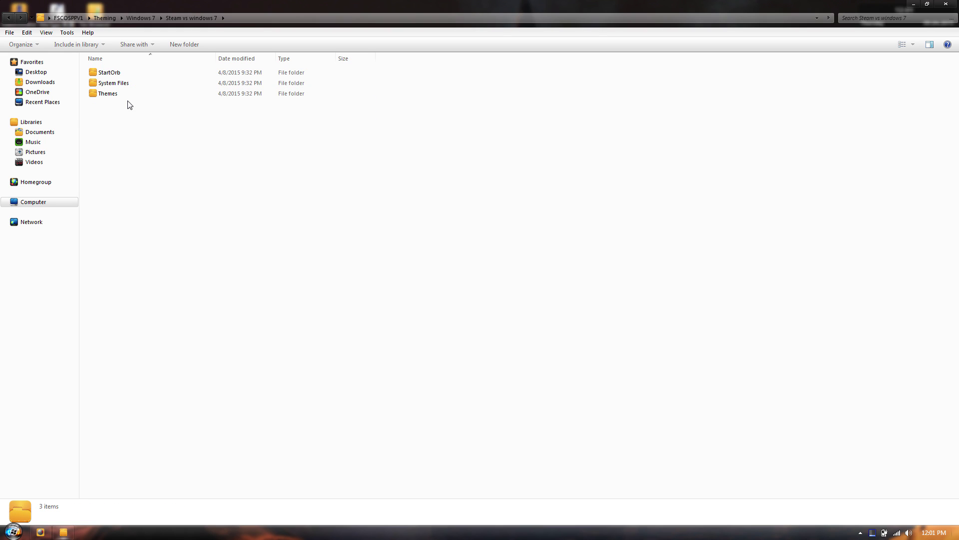
{"action": "double_click", "coordinate": [125, 96]}
Open the Windows theme directory at Resources\Themes inside the Windows folder on drive C
{"action": "left_click", "coordinate": [59, 203]}
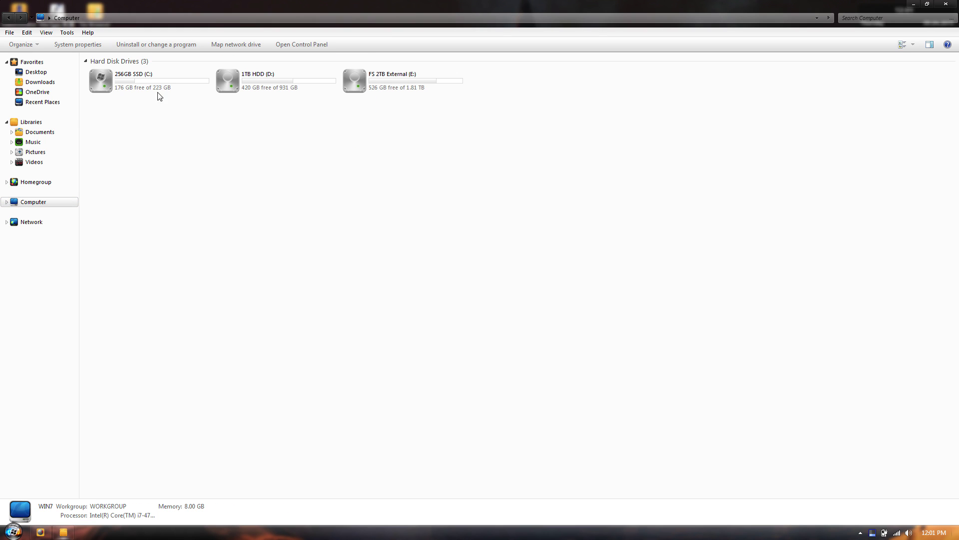
{"action": "double_click", "coordinate": [138, 86]}
{"action": "double_click", "coordinate": [110, 177]}
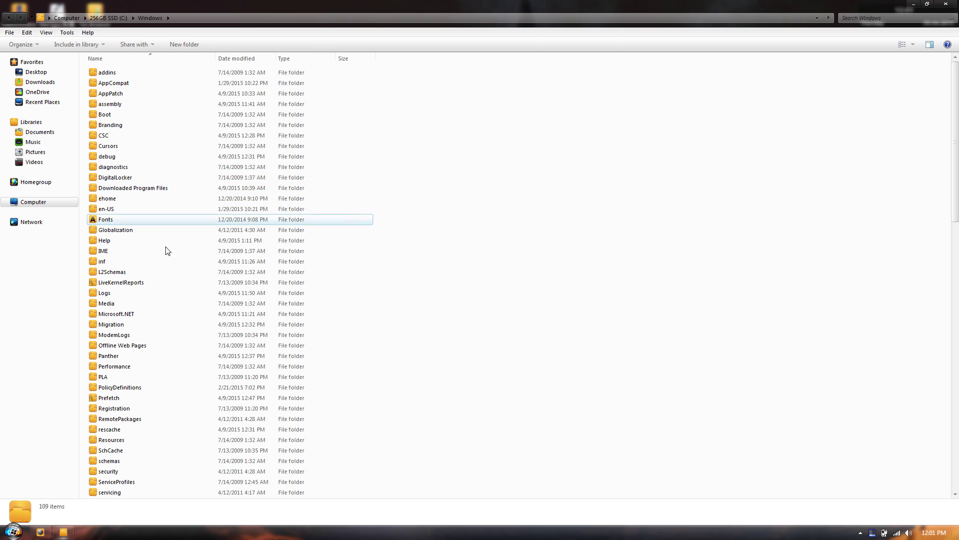
{"action": "scroll", "coordinate": [165, 349], "scroll_direction": "down", "scroll_amount": 5}
{"action": "scroll", "coordinate": [150, 349], "scroll_direction": "down", "scroll_amount": 4}
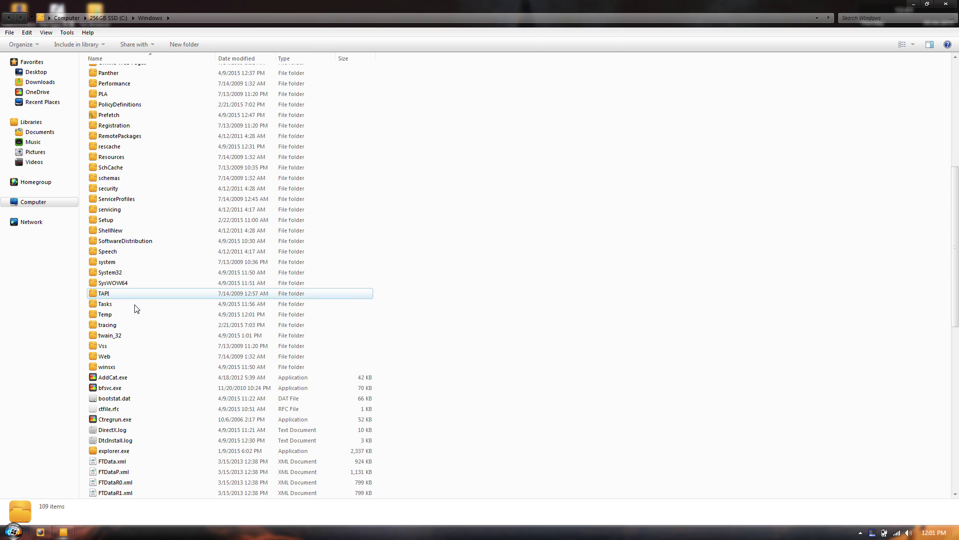
{"action": "double_click", "coordinate": [120, 157]}
{"action": "double_click", "coordinate": [108, 84]}
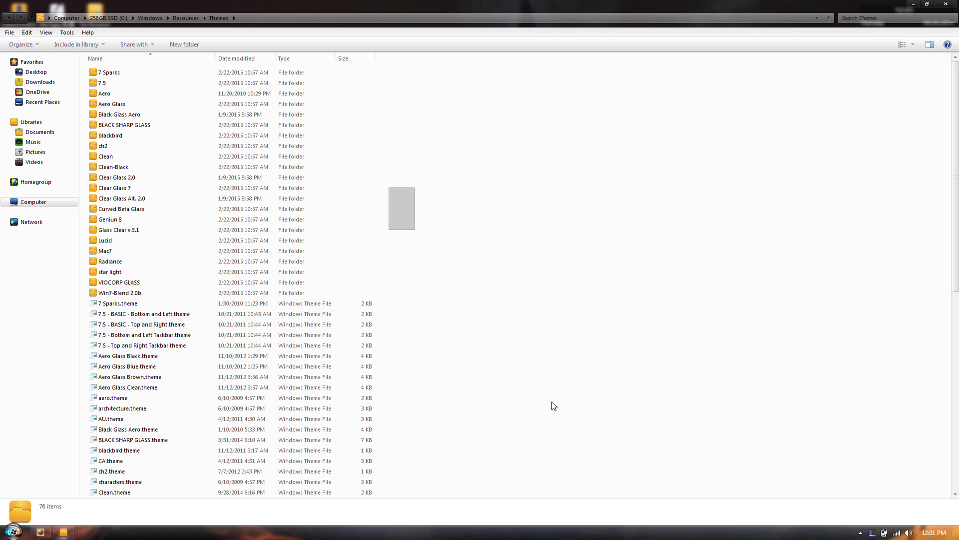
Shrink the Themes folder window, lower it to uncover the desktop, and bring up the desktop's context menu
{"action": "key", "text": "super+Down"}
{"action": "left_click_drag", "start_coordinate": [280, 250], "coordinate": [300, 452]}
{"action": "right_click", "coordinate": [417, 183]}
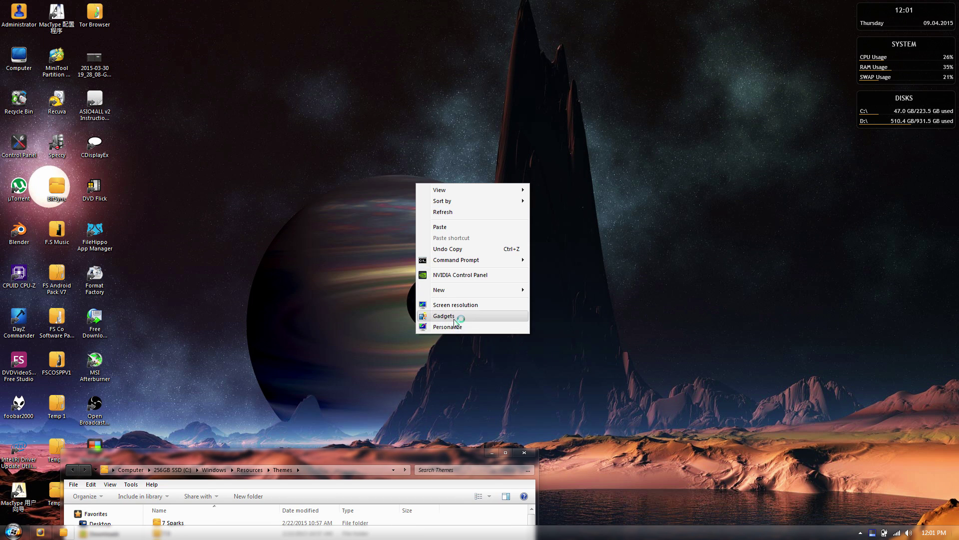
{"action": "left_click", "coordinate": [492, 316]}
{"action": "left_click", "coordinate": [662, 131]}
{"action": "right_click", "coordinate": [499, 136]}
{"action": "key", "text": "Escape"}
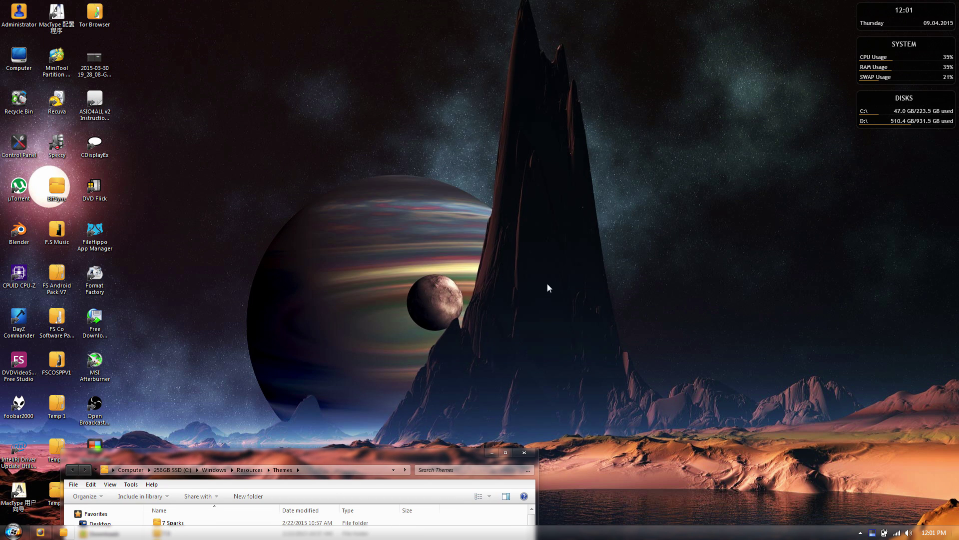
Open the Personalization settings, look through the installed themes, and move the Themes folder window back up the desktop
{"action": "right_click", "coordinate": [539, 253]}
{"action": "left_click", "coordinate": [586, 397]}
{"action": "scroll", "coordinate": [494, 350], "scroll_direction": "down", "scroll_amount": 5}
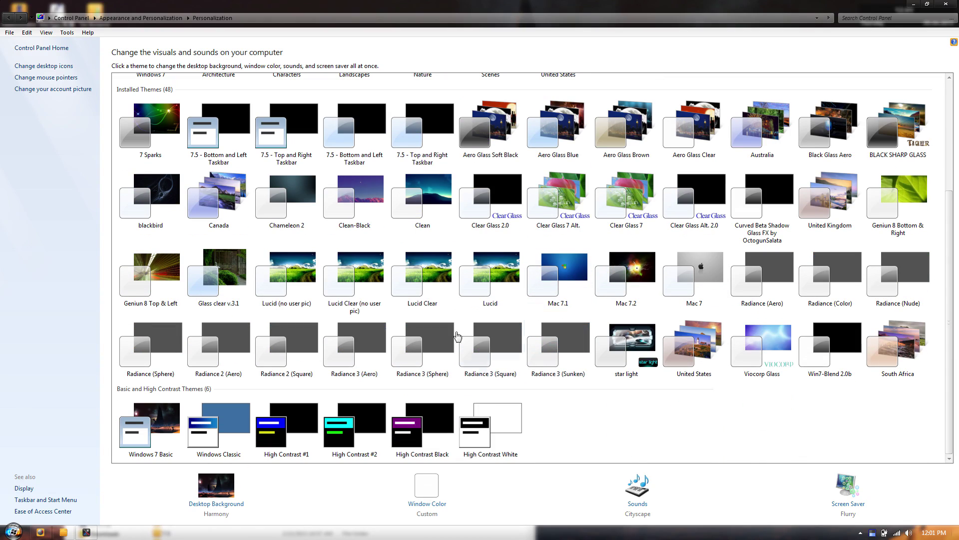
{"action": "left_click", "coordinate": [490, 279]}
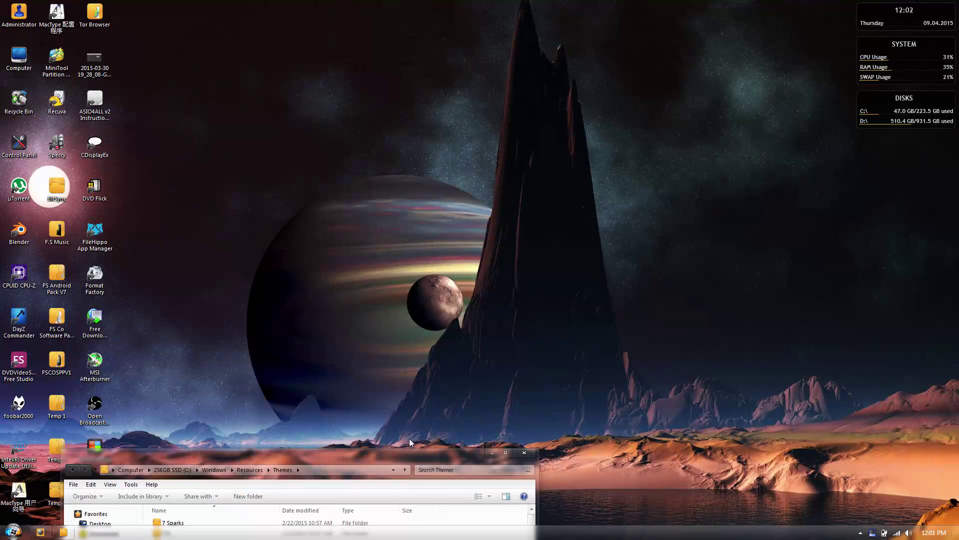
{"action": "left_click_drag", "start_coordinate": [409, 442], "coordinate": [454, 5]}
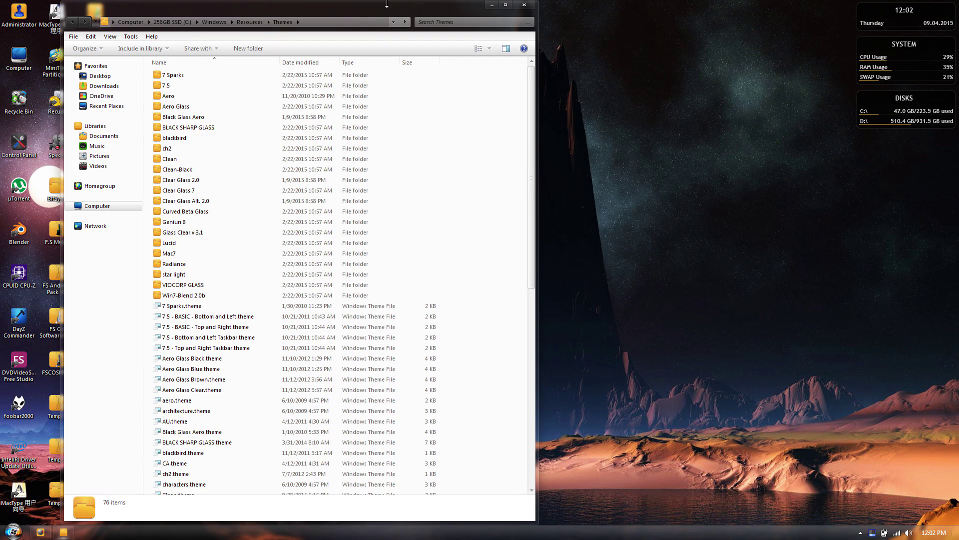
Maximize the Themes folder window and navigate back through the Theming folder to the top-level FSCOSPPV1 folder
{"action": "key", "text": "super+Up"}
{"action": "left_click", "coordinate": [8, 19]}
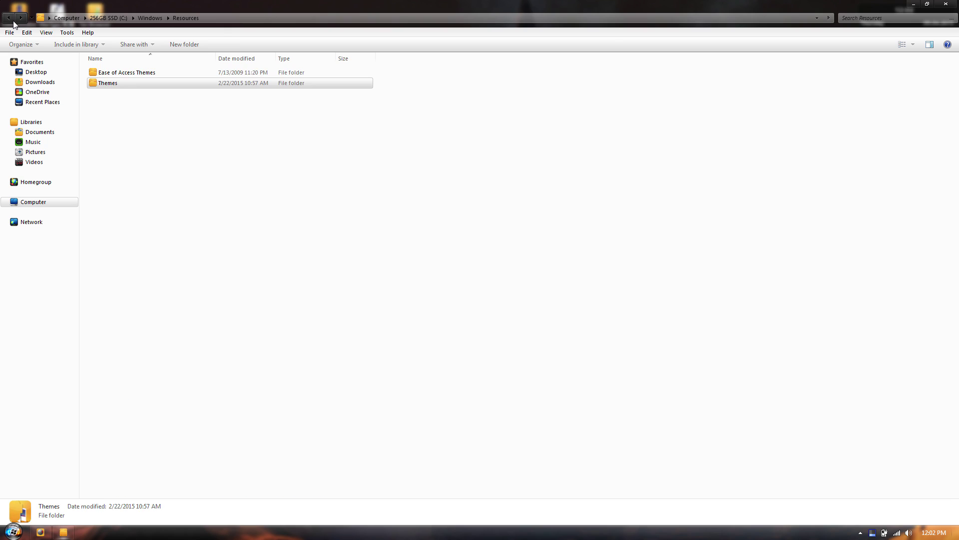
{"action": "left_click", "coordinate": [8, 18]}
{"action": "left_click", "coordinate": [8, 18]}
{"action": "left_click", "coordinate": [8, 19]}
{"action": "left_click", "coordinate": [7, 19]}
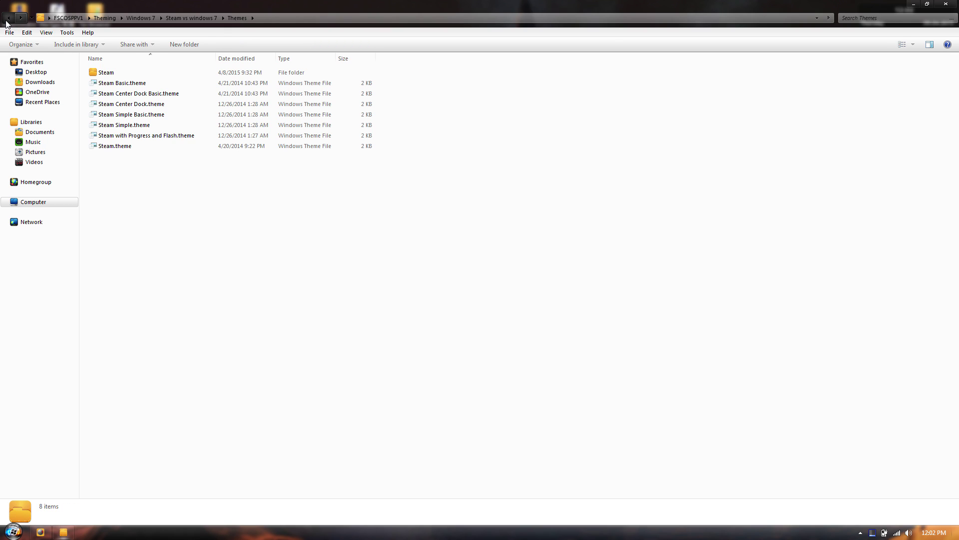
{"action": "left_click", "coordinate": [7, 19]}
{"action": "left_click", "coordinate": [7, 19]}
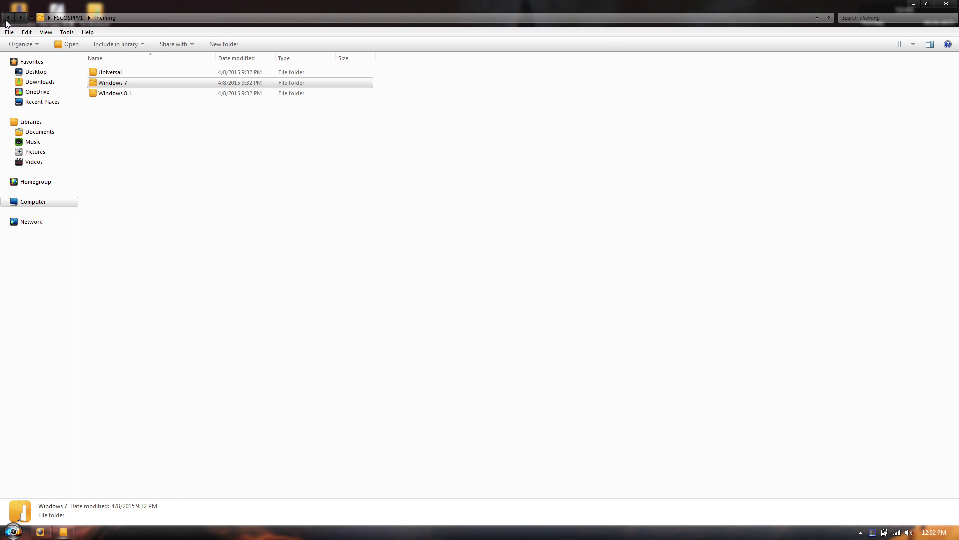
{"action": "double_click", "coordinate": [111, 97]}
{"action": "left_click", "coordinate": [76, 18]}
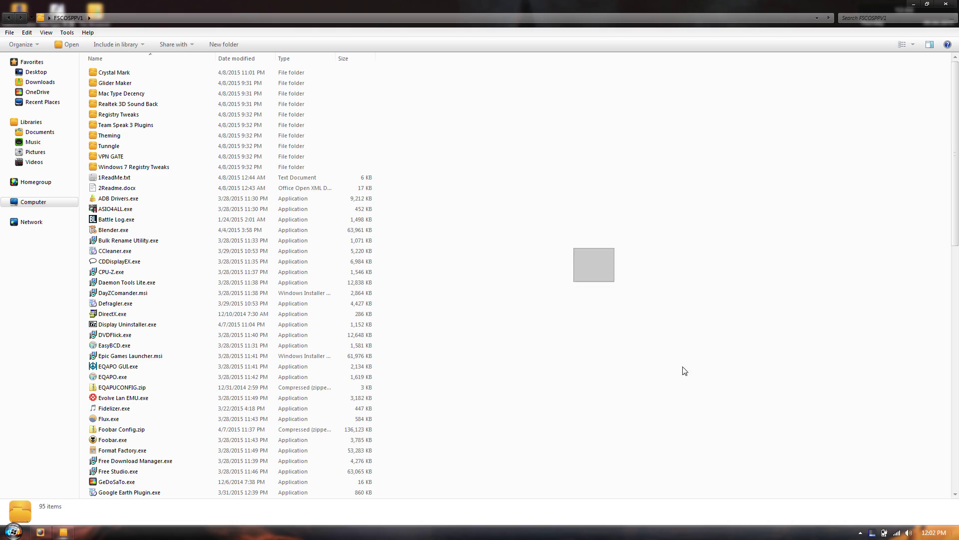
Look through the complete list of folders and installers in FSCOSPPV1, from start to end
{"action": "scroll", "coordinate": [585, 411], "scroll_direction": "down", "scroll_amount": 10}
{"action": "scroll", "coordinate": [574, 352], "scroll_direction": "up", "scroll_amount": 10}
{"action": "scroll", "coordinate": [567, 360], "scroll_direction": "down", "scroll_amount": 17}
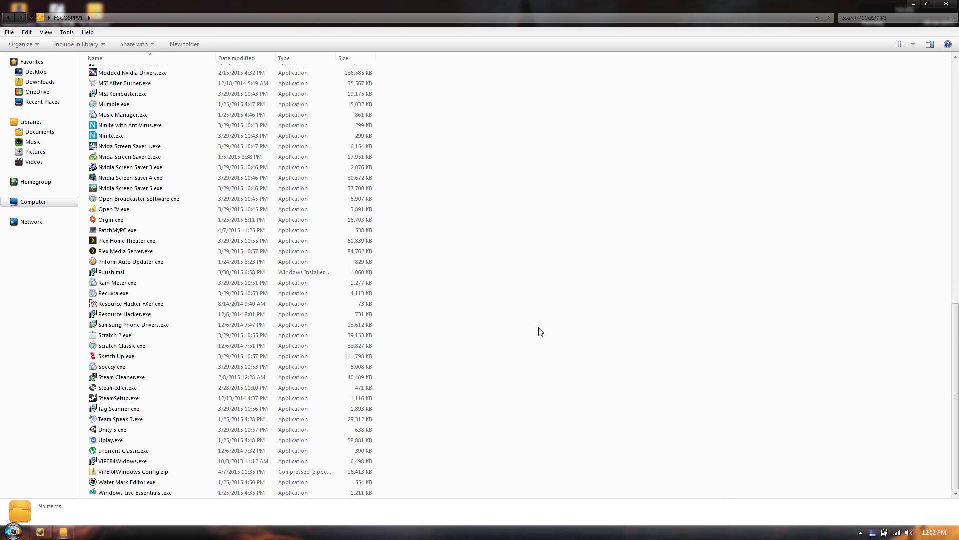
{"action": "scroll", "coordinate": [536, 343], "scroll_direction": "up", "scroll_amount": 18}
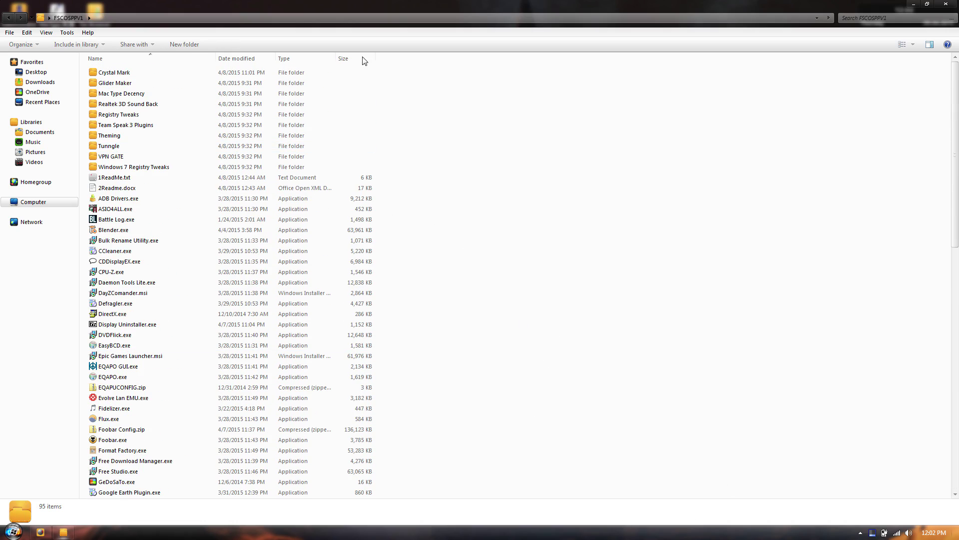
Open 1ReadMe.txt from the FSCOSPPV1 folder, look through its program descriptions, and close the file
{"action": "double_click", "coordinate": [107, 178]}
{"action": "scroll", "coordinate": [350, 210], "scroll_direction": "down", "scroll_amount": 8}
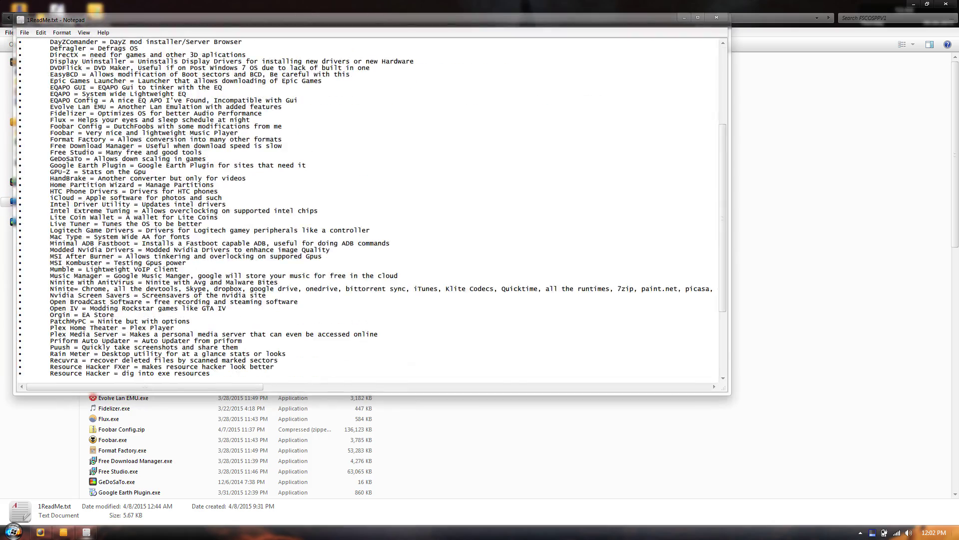
{"action": "scroll", "coordinate": [370, 207], "scroll_direction": "down", "scroll_amount": 6}
{"action": "scroll", "coordinate": [370, 207], "scroll_direction": "up", "scroll_amount": 11}
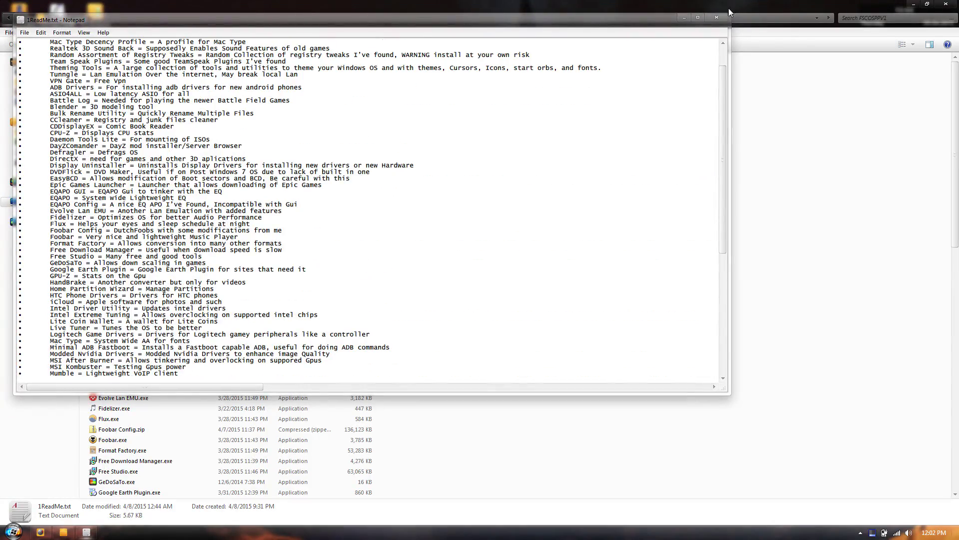
{"action": "left_click", "coordinate": [721, 19]}
View the end of the FSCOSPPV1 file list and close the folder window to return to the desktop
{"action": "scroll", "coordinate": [619, 351], "scroll_direction": "down", "scroll_amount": 18}
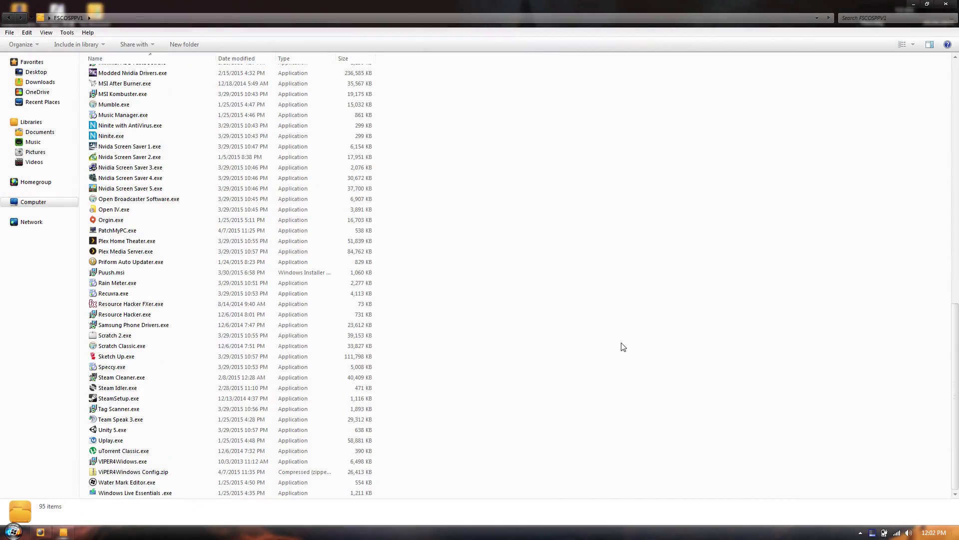
{"action": "key", "text": "alt+F4"}
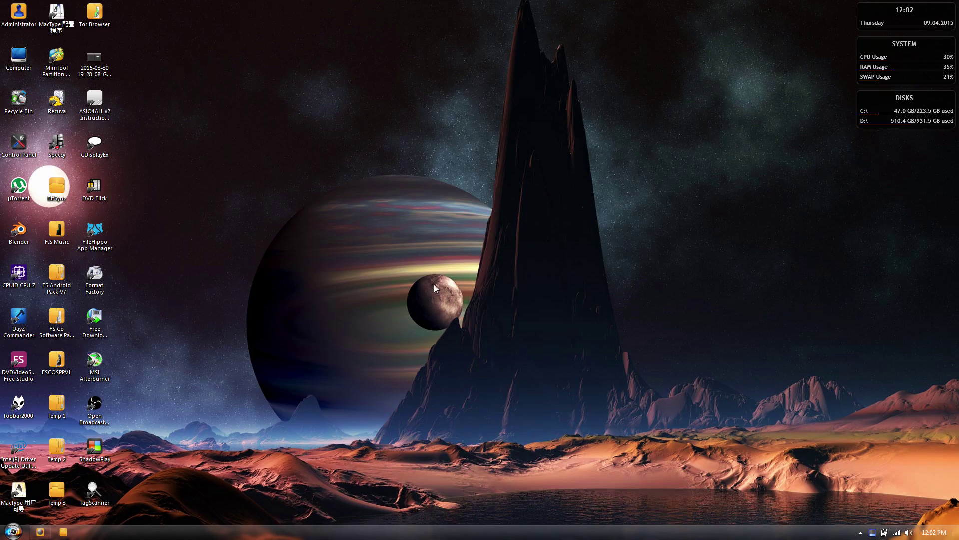